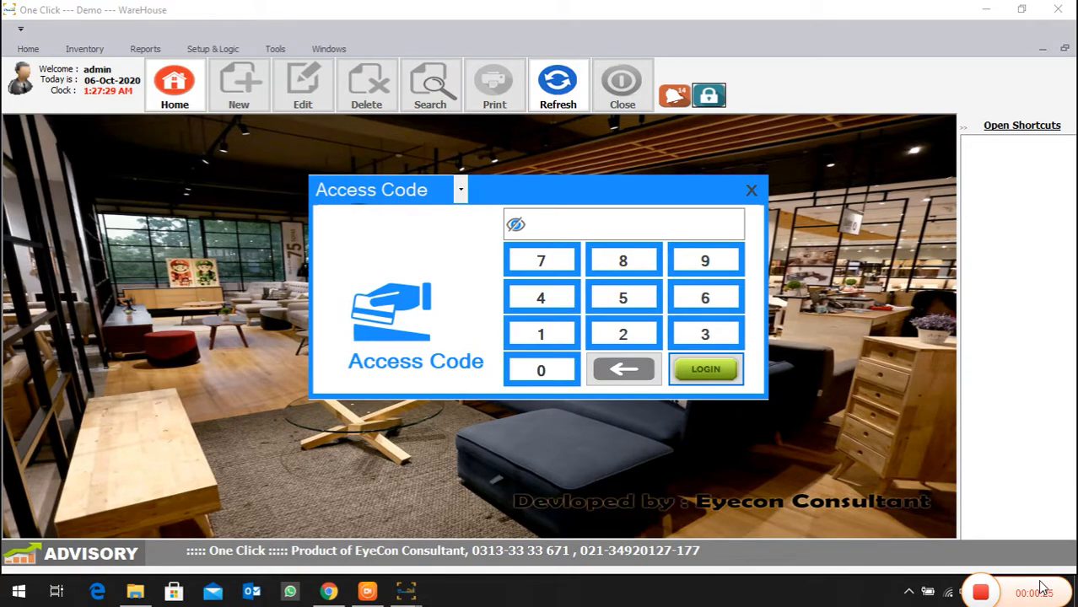
# Step: Compare the Login by User and Access Code sign-in forms, leaving the Access Code form open
pyautogui.click(461, 190)
pyautogui.click(422, 219)
pyautogui.click(459, 191)
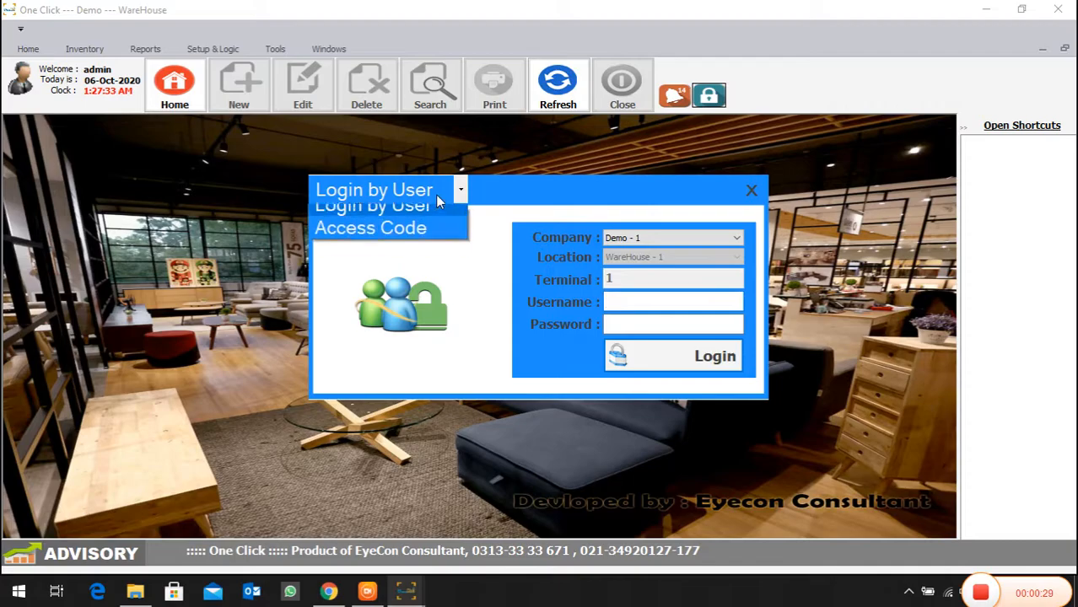
pyautogui.click(427, 242)
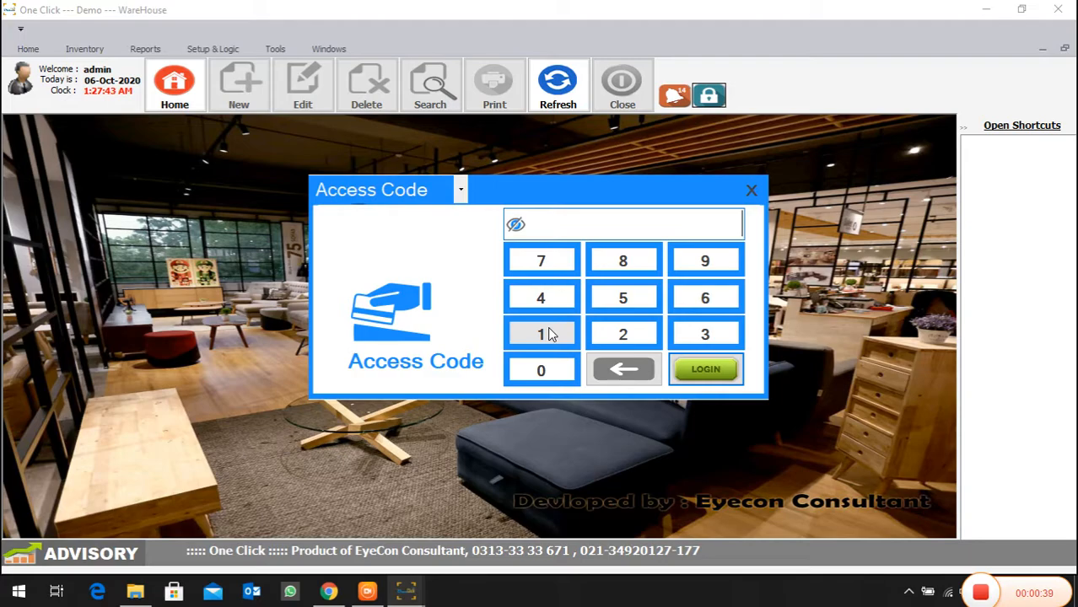
pyautogui.click(461, 190)
pyautogui.click(435, 216)
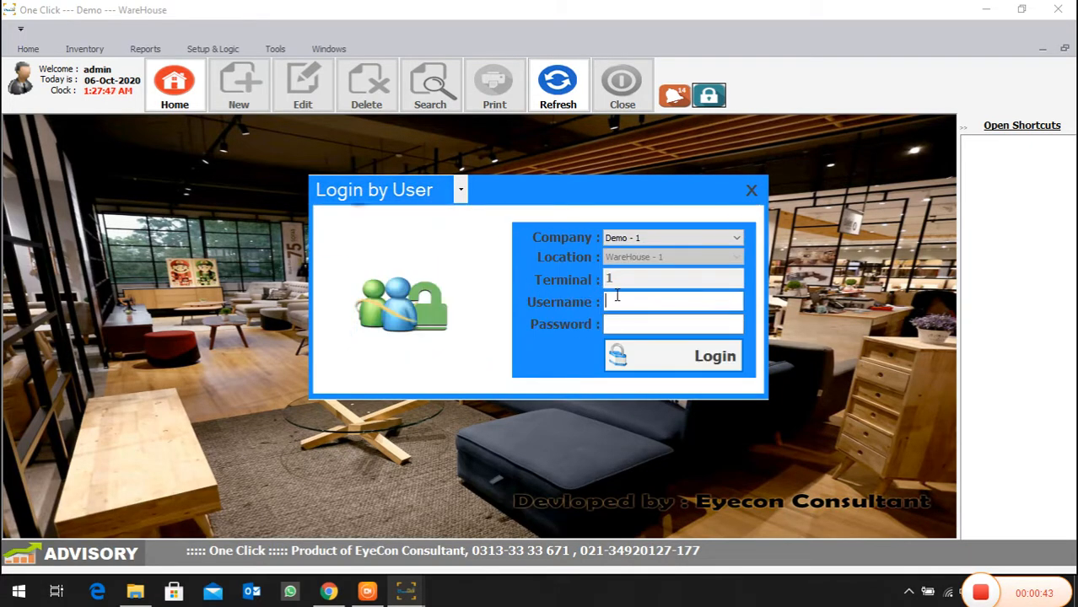
pyautogui.click(460, 190)
pyautogui.click(424, 240)
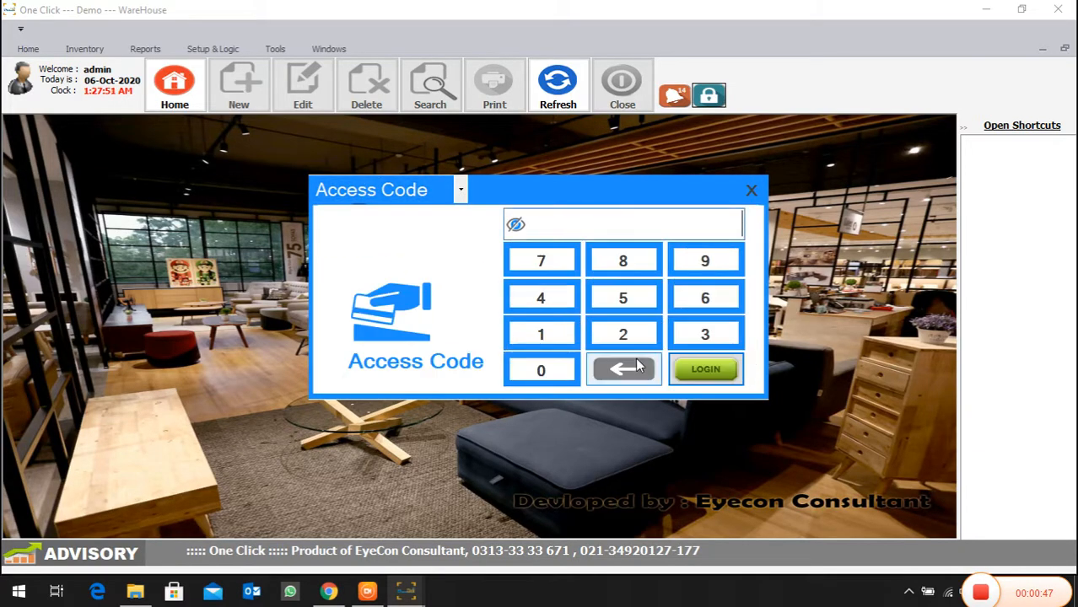
# Step: Enter the access code on the keypad and log in
pyautogui.click(558, 335)
pyautogui.click(616, 337)
pyautogui.click(711, 338)
pyautogui.click(516, 295)
pyautogui.click(613, 295)
pyautogui.click(684, 302)
pyautogui.click(715, 371)
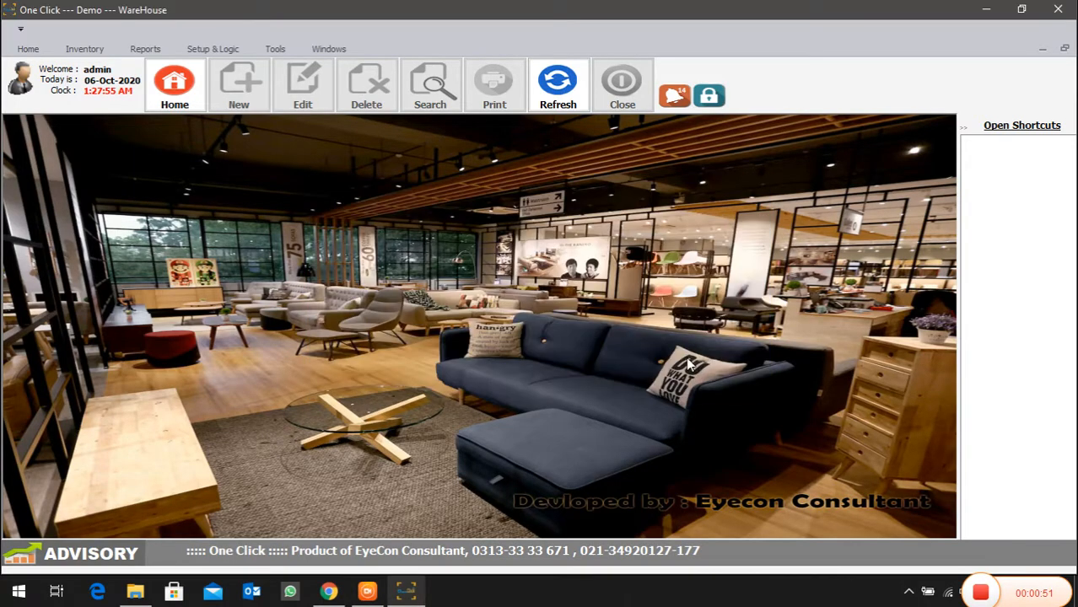
# Step: Open the cashiering screen and browse the item tiles in the BEDS, General Items and SOFA AND CHAIR categories
pyautogui.click(33, 52)
pyautogui.click(40, 87)
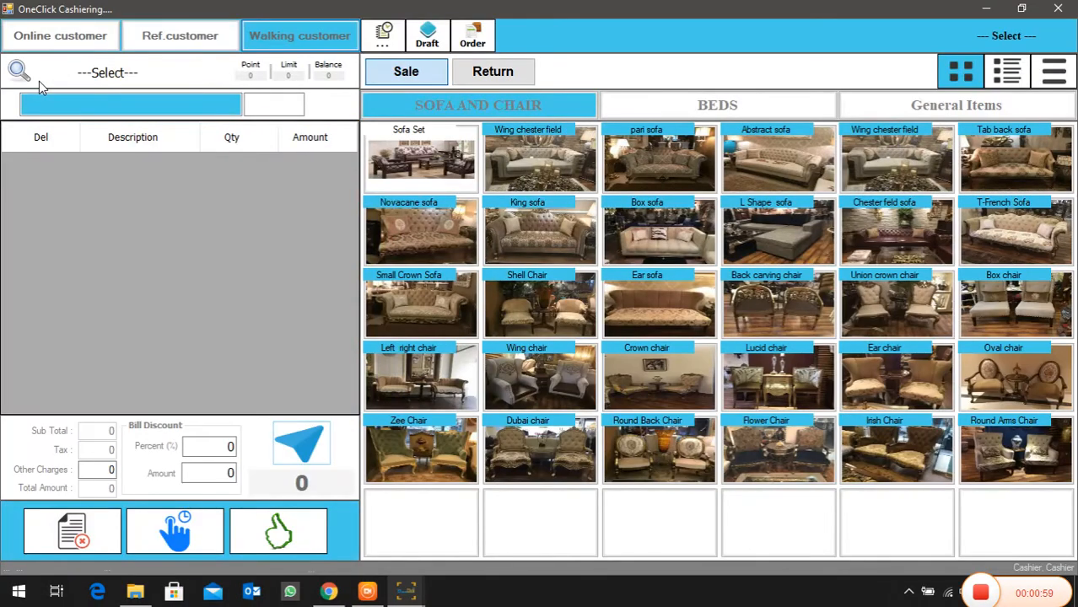
pyautogui.click(803, 103)
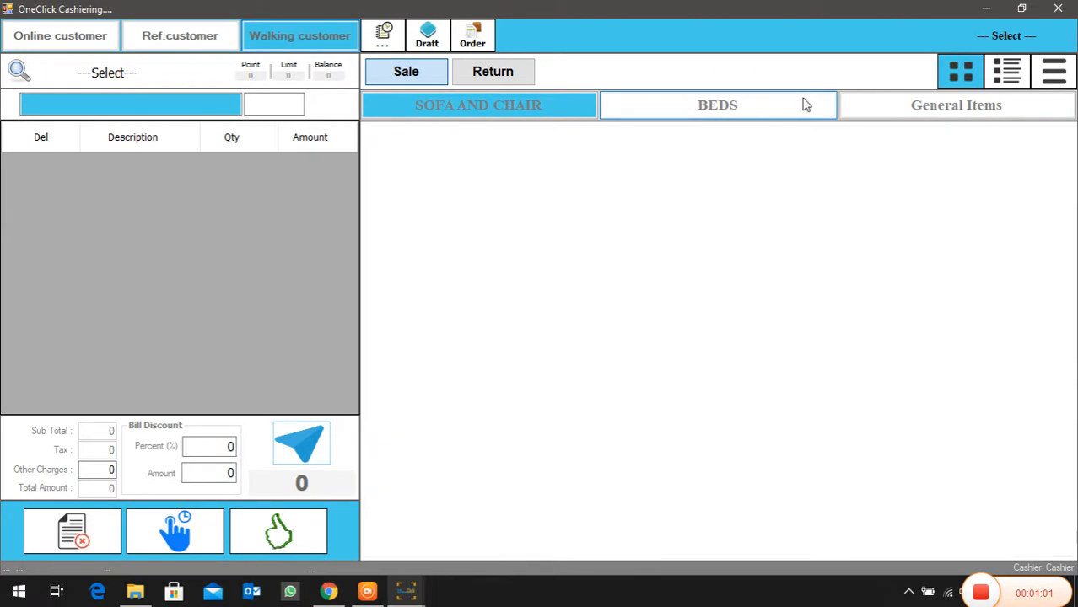
pyautogui.click(915, 114)
pyautogui.click(779, 106)
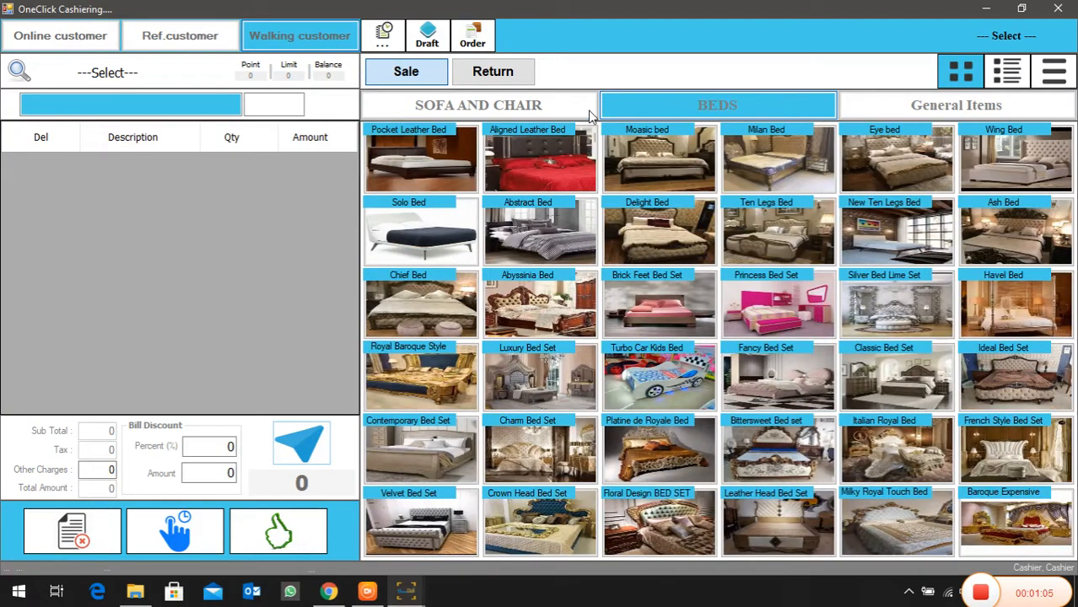
pyautogui.click(544, 112)
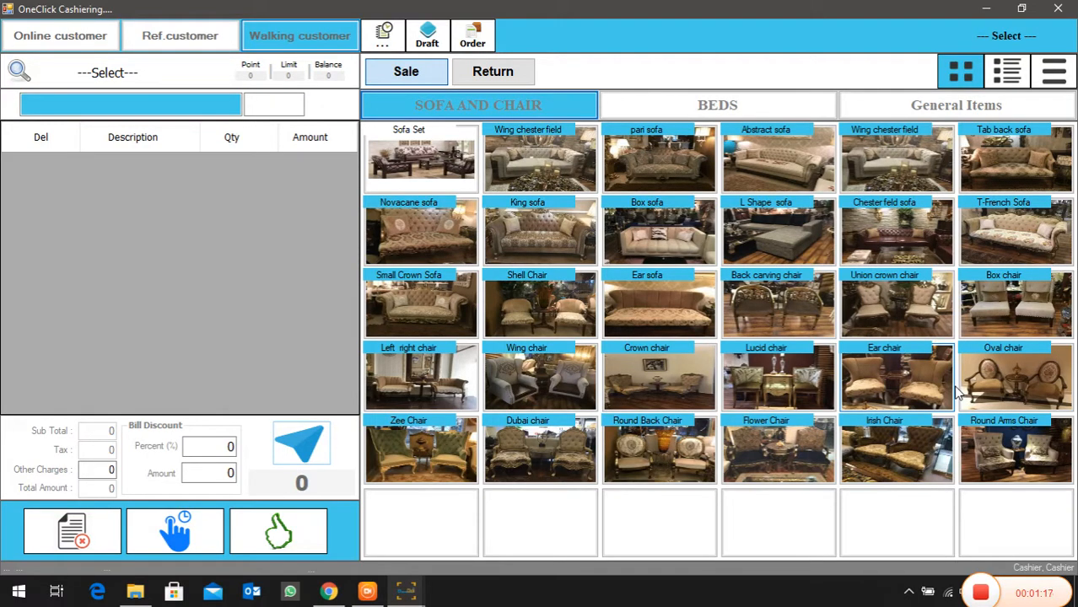
# Step: Show the items as a searchable table and search it for "bed" and for "sofa"
pyautogui.click(1044, 82)
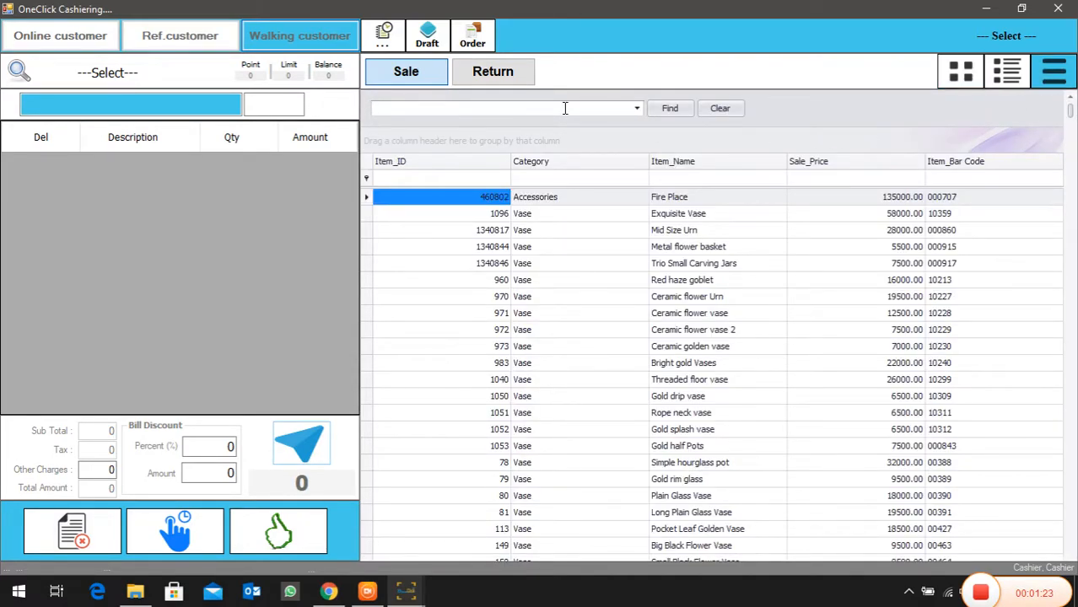
pyautogui.write('bed')
pyautogui.press('Return')
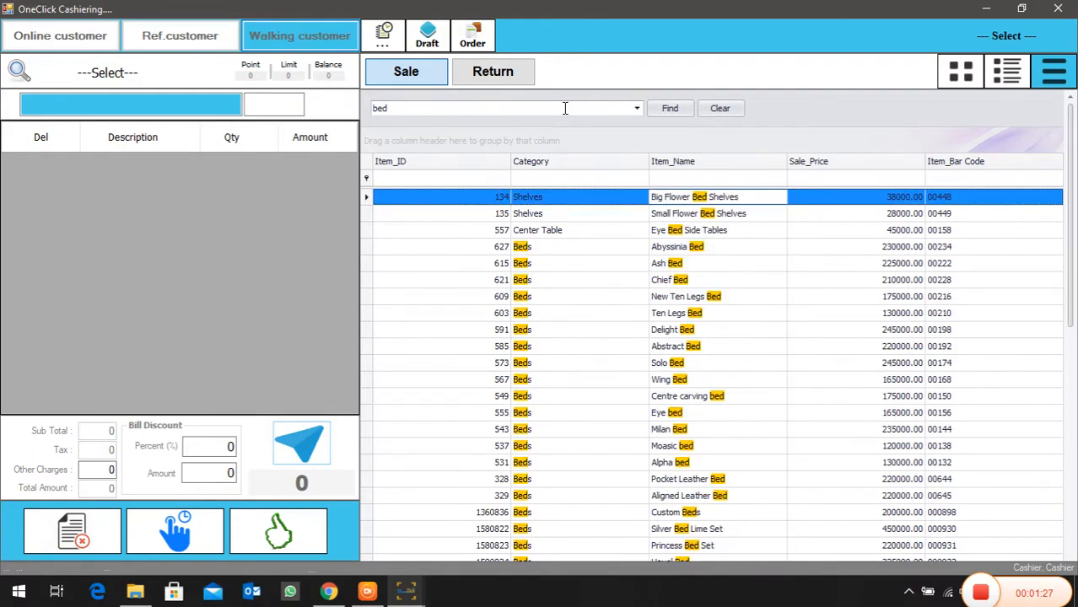
pyautogui.write('sofa')
pyautogui.press('Return')
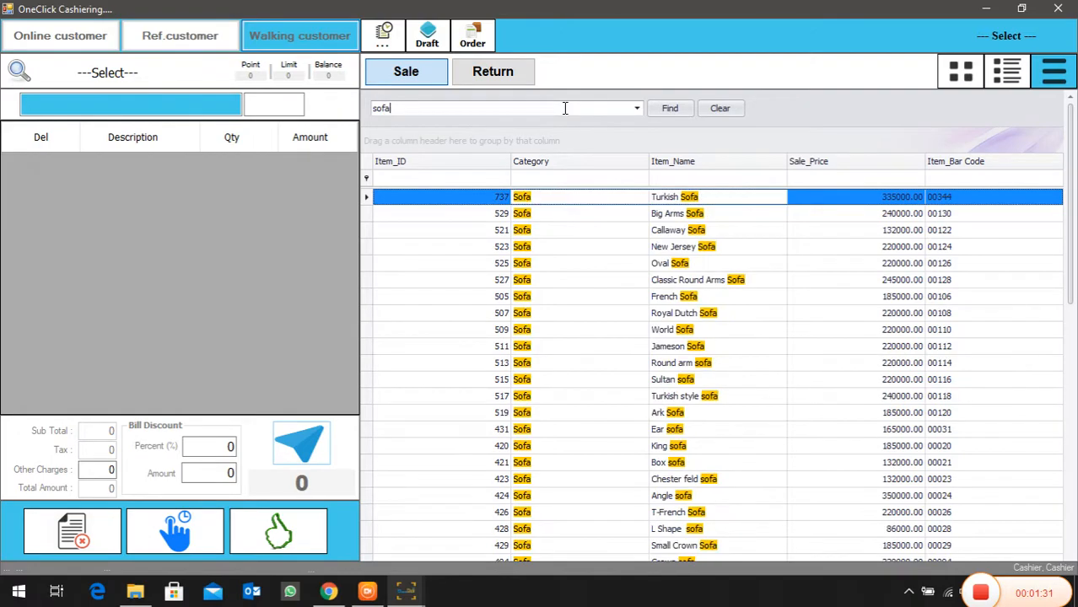
# Step: Search the item table for "black" and clear the search to list all items again
pyautogui.press('BackSpace')
pyautogui.press('BackSpace')
pyautogui.press('BackSpace')
pyautogui.press('BackSpace')
pyautogui.write('black')
pyautogui.press('Return')
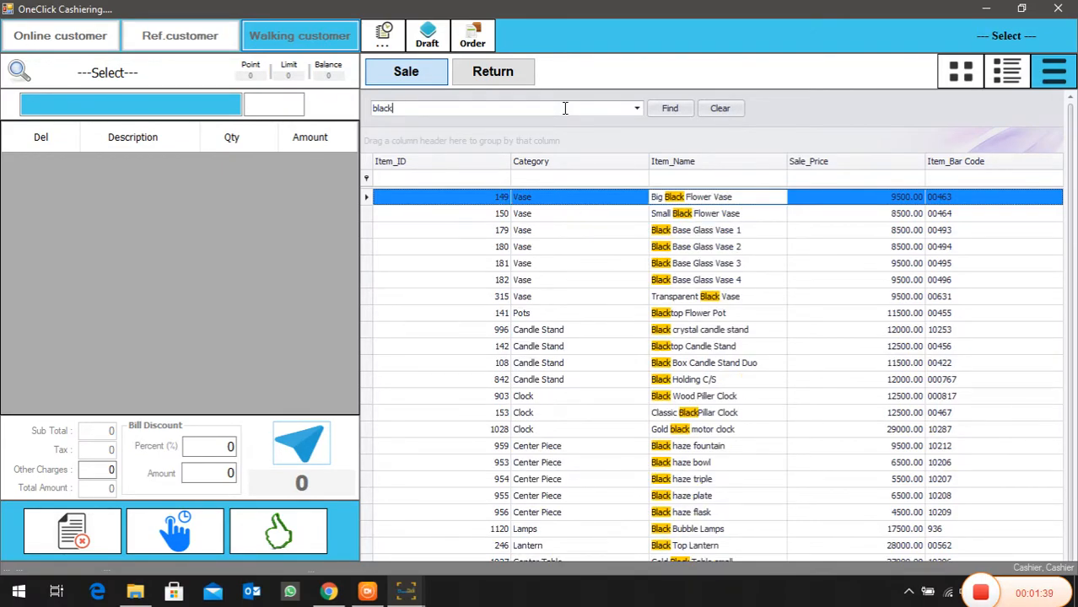
pyautogui.press('BackSpace')
pyautogui.press('BackSpace')
pyautogui.press('BackSpace')
pyautogui.press('BackSpace')
pyautogui.press('Return')
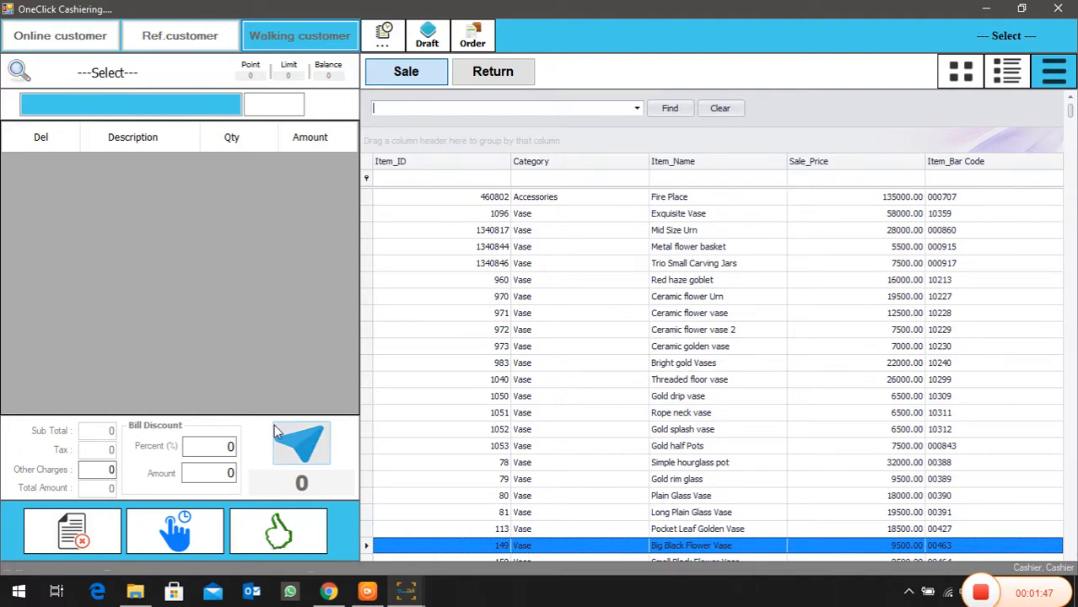
# Step: Look through the Online customer and Ref. customer categories and return to Walking customer
pyautogui.click(70, 38)
pyautogui.click(164, 40)
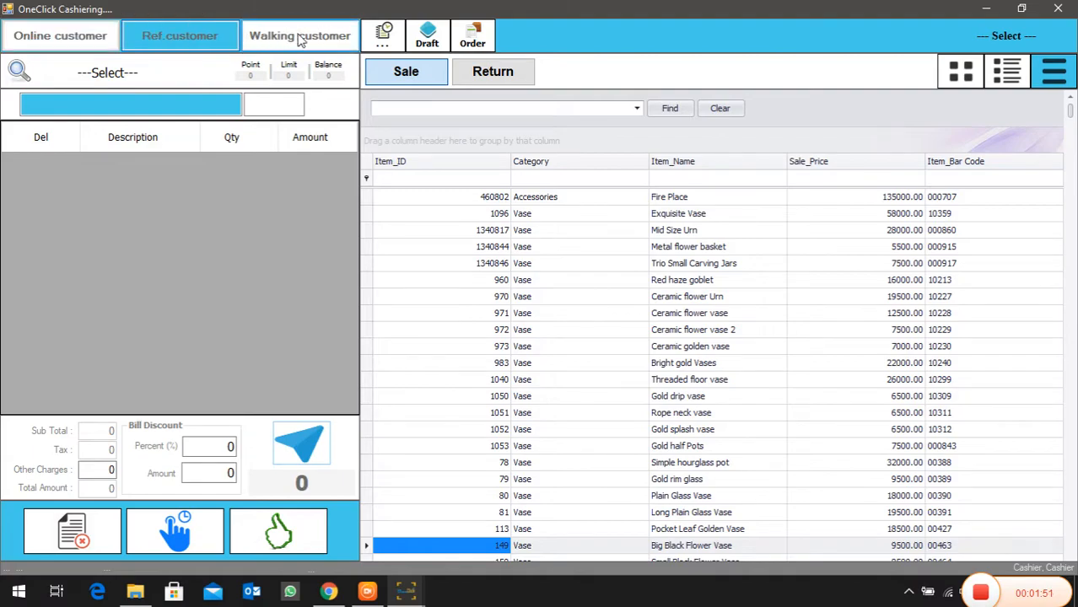
pyautogui.click(267, 43)
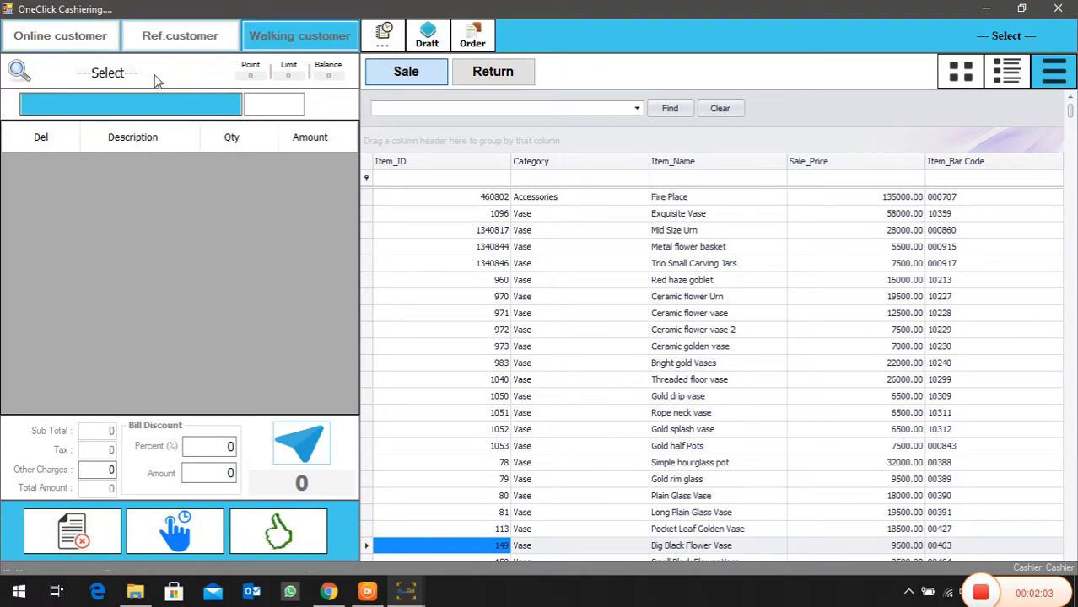
# Step: Start a new customer profile from the customer search and fill in the customer's name, contact number and address
pyautogui.click(116, 79)
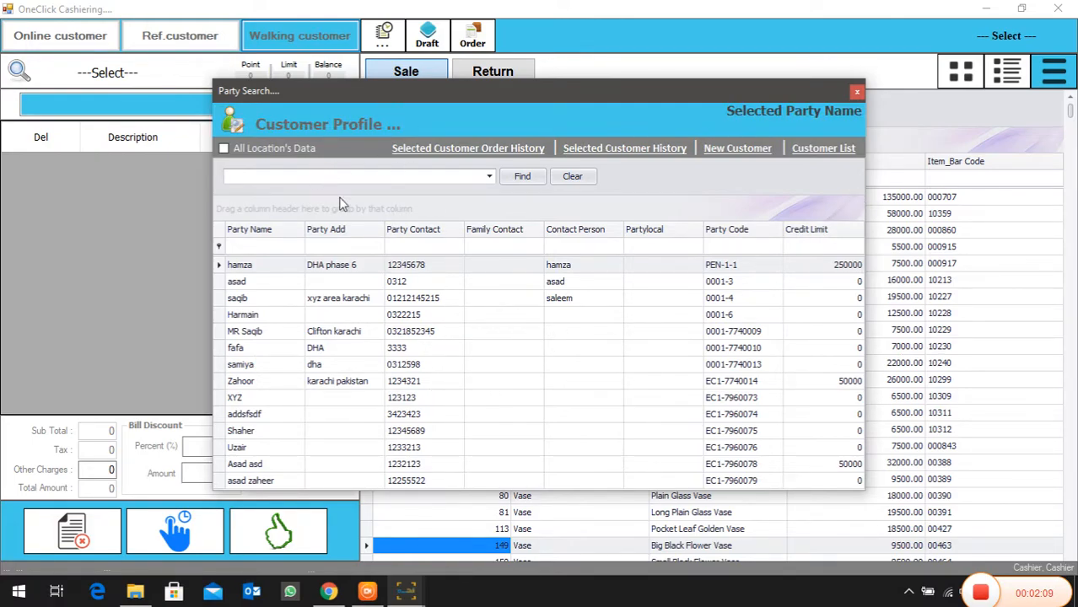
pyautogui.click(715, 155)
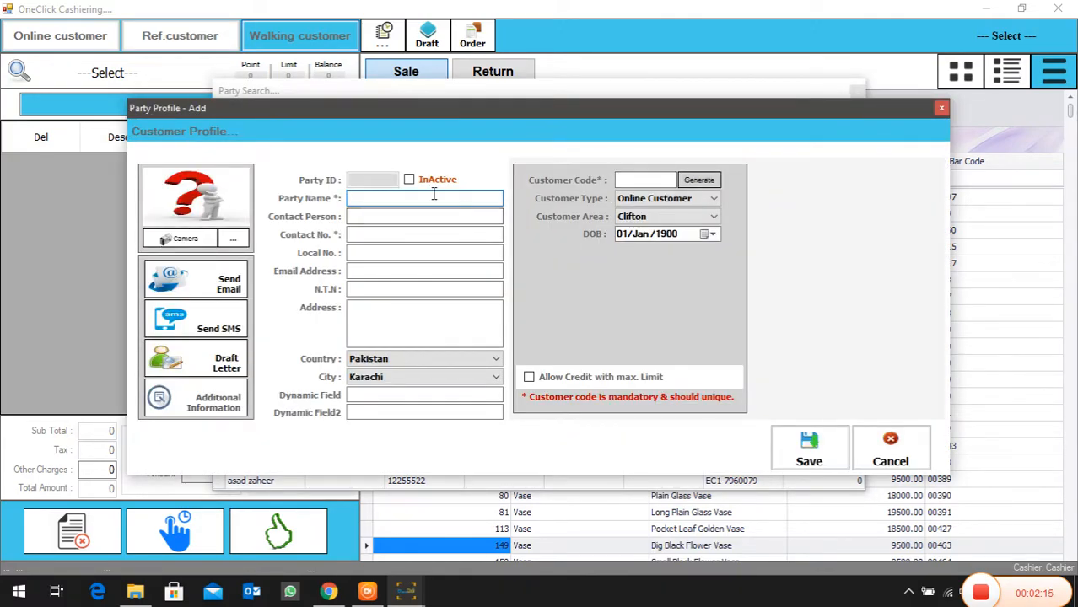
pyautogui.write('Affan')
pyautogui.press('Tab')
pyautogui.press('Tab')
pyautogui.write('122255522')
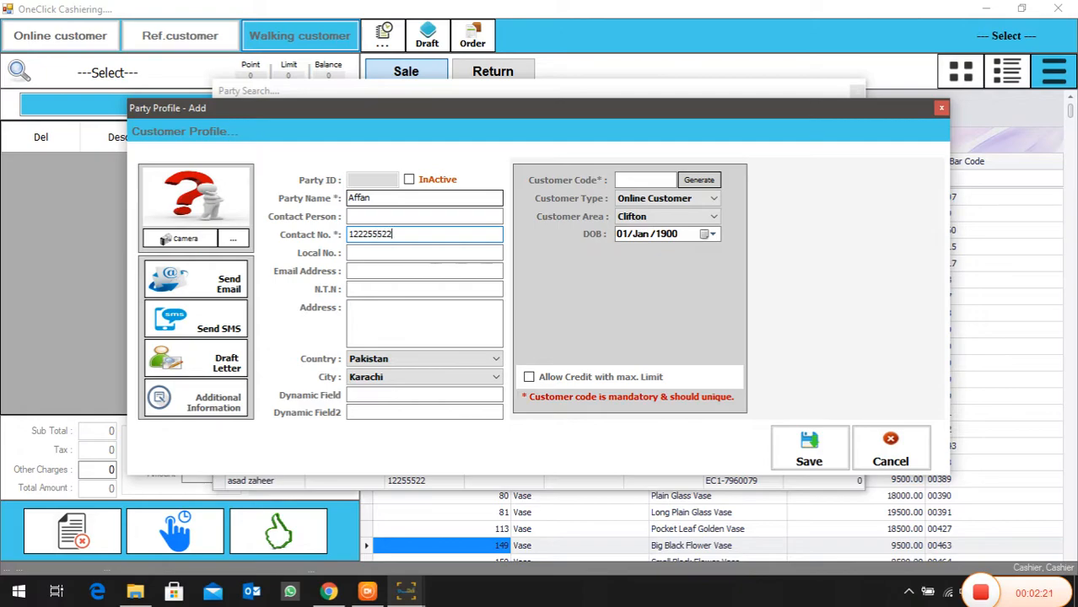
pyautogui.click(437, 330)
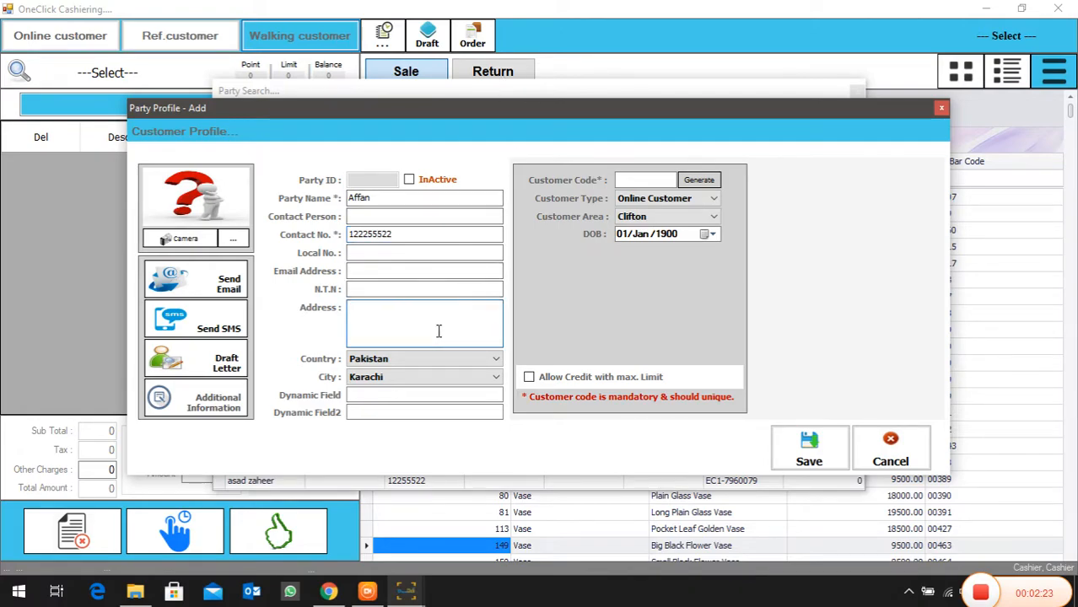
pyautogui.write('karachi')
# Step: Choose Online Customer as the customer type, and generate a customer code and clear it again
pyautogui.click(685, 201)
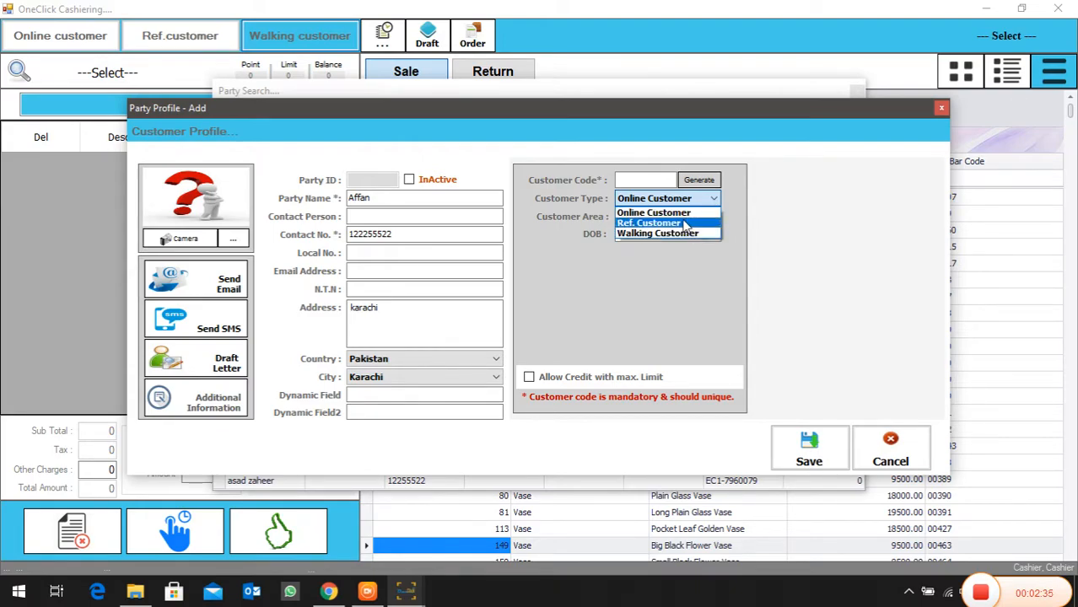
pyautogui.click(685, 215)
pyautogui.click(656, 181)
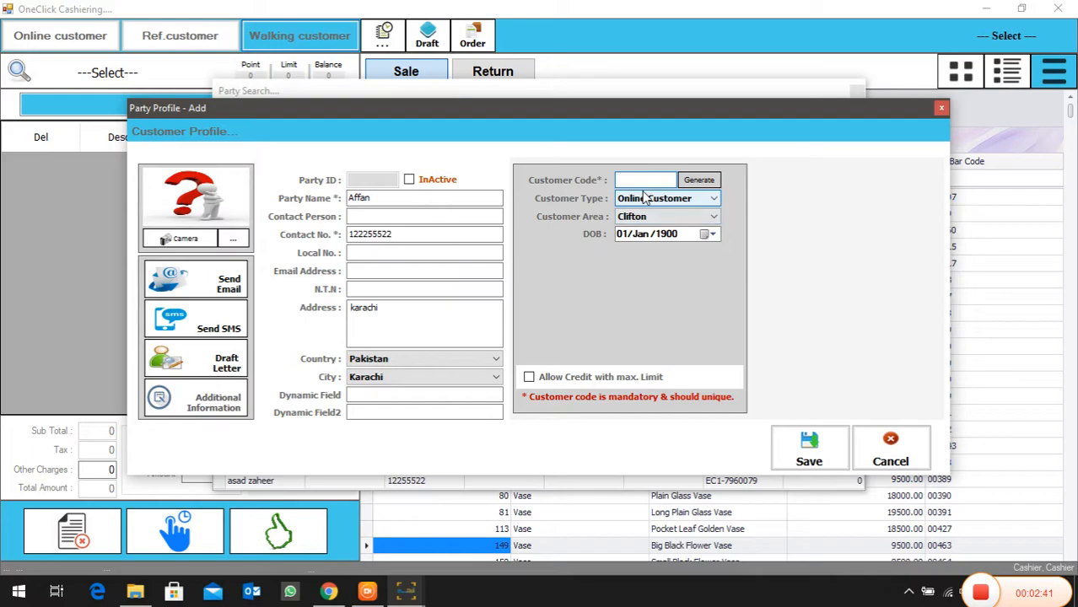
pyautogui.click(698, 180)
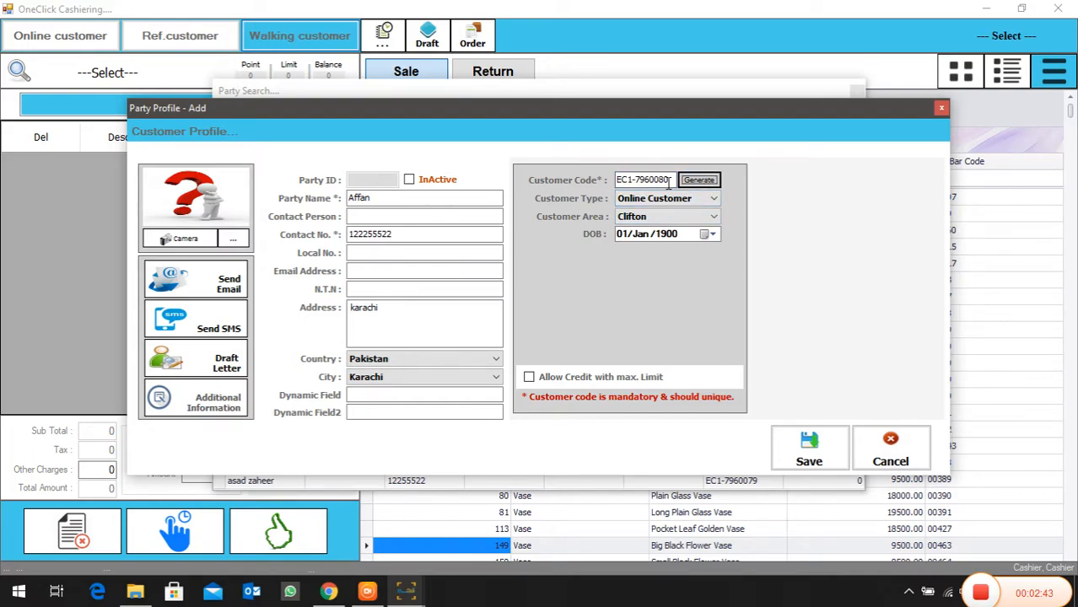
pyautogui.moveTo(667, 184); pyautogui.dragTo(566, 179)
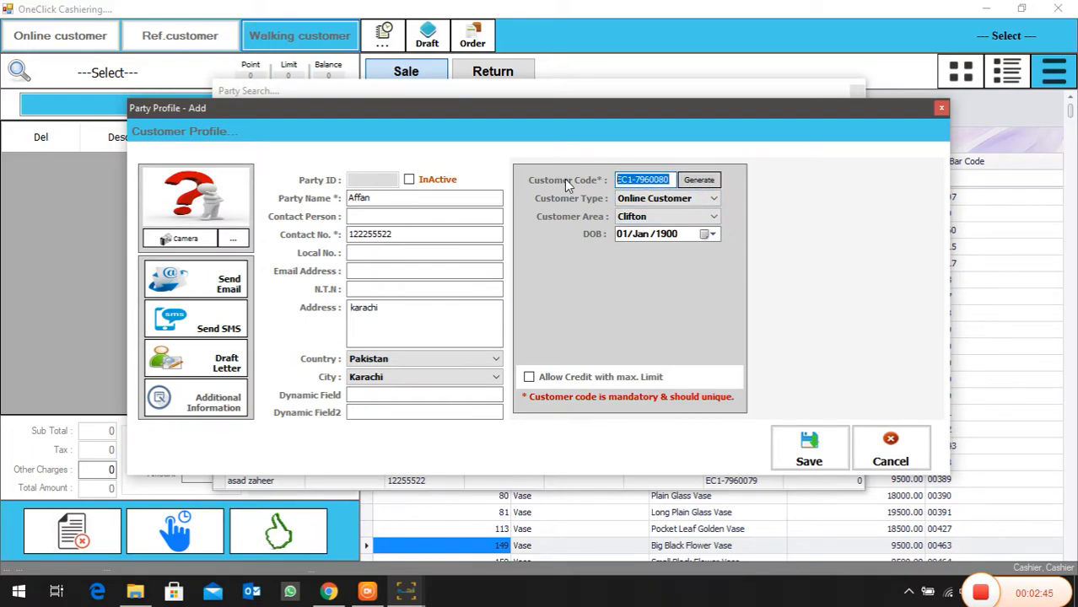
pyautogui.press('BackSpace')
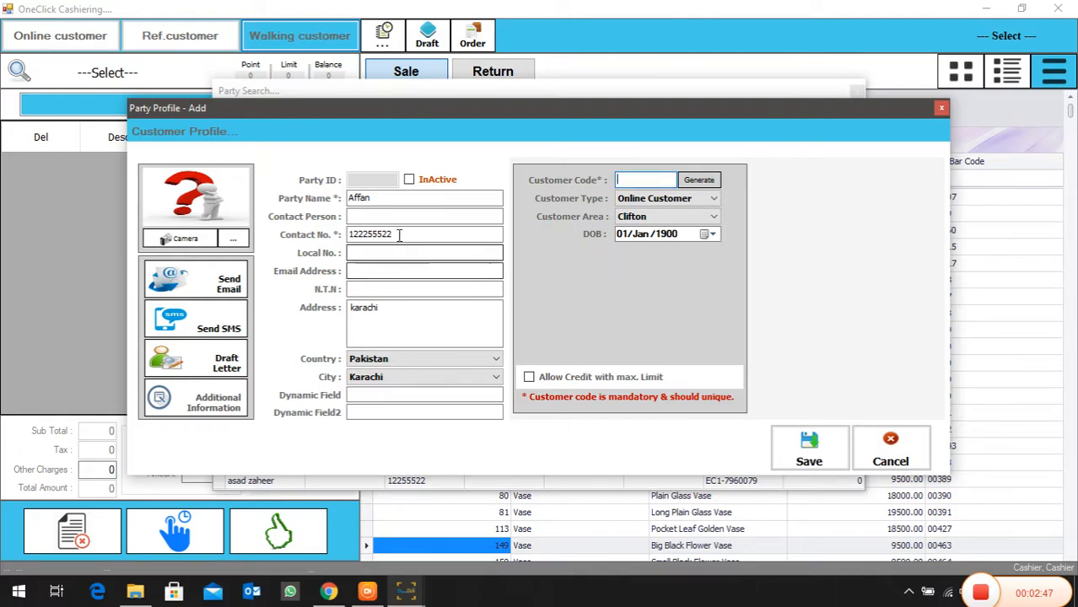
# Step: Allow credit for the customer with a maximum limit of 30000 and save the profile
pyautogui.click(557, 379)
pyautogui.click(683, 379)
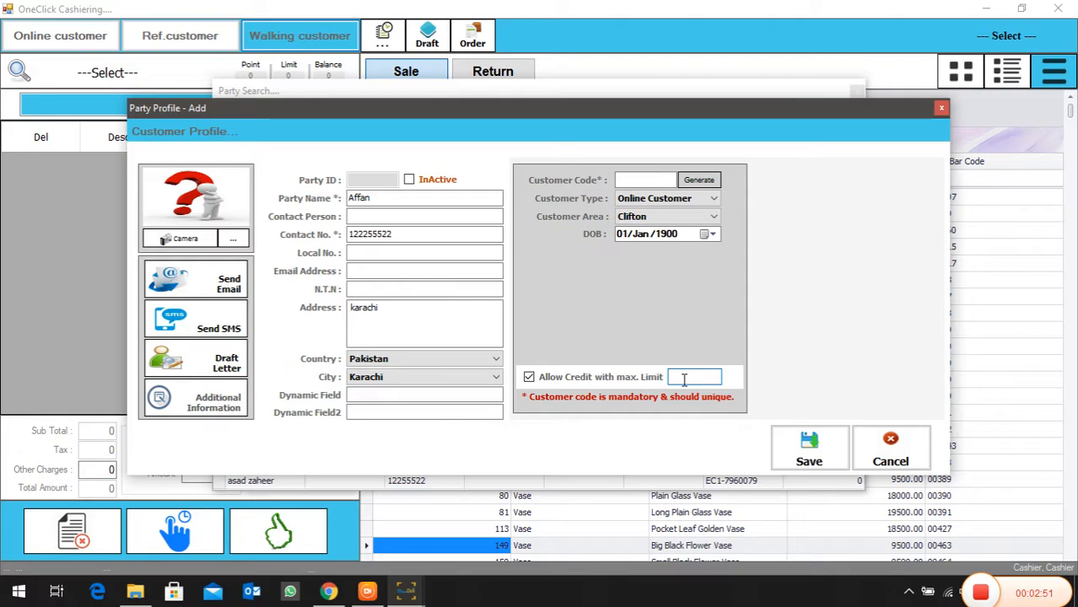
pyautogui.write('30000')
pyautogui.click(789, 456)
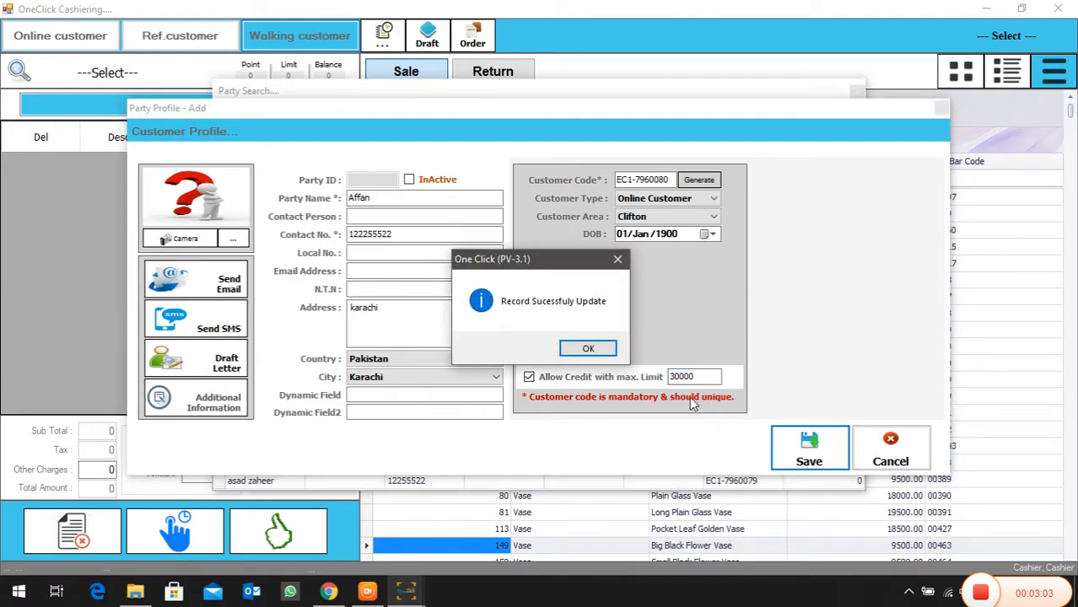
pyautogui.press('Return')
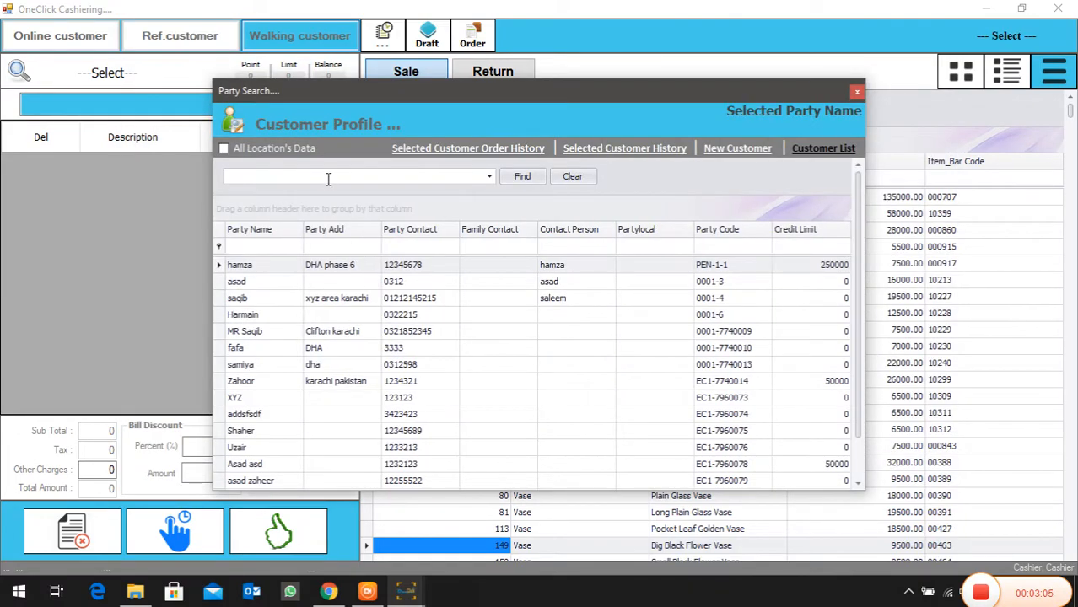
# Step: Search the customer list for the newly added customer by name and select that customer for the sale
pyautogui.write('afffan')
pyautogui.press('BackSpace')
pyautogui.press('BackSpace')
pyautogui.press('BackSpace')
pyautogui.write('an')
pyautogui.press('Return')
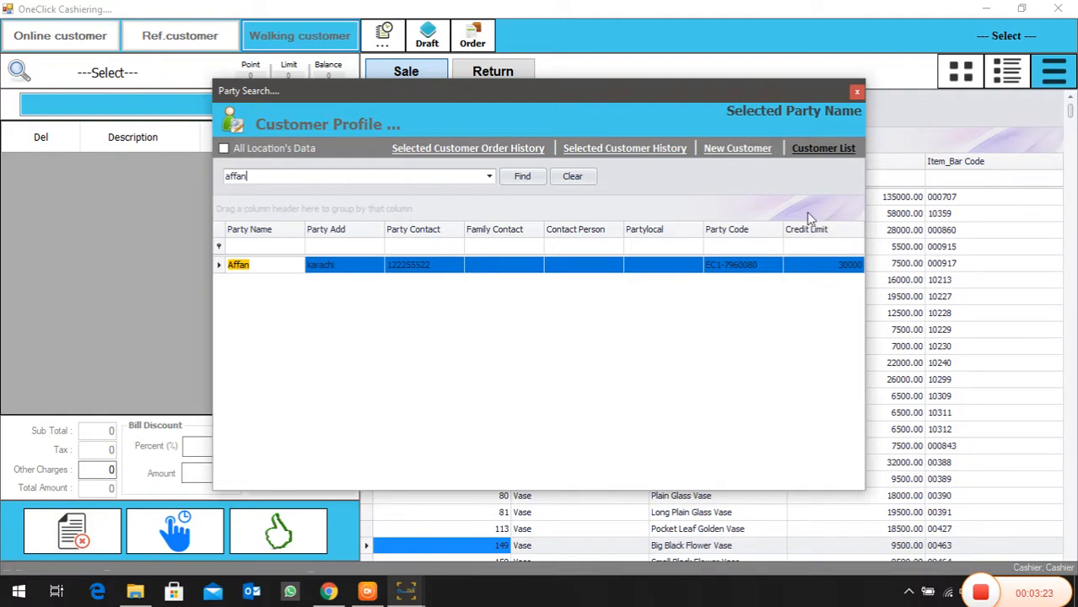
pyautogui.doubleClick(620, 267)
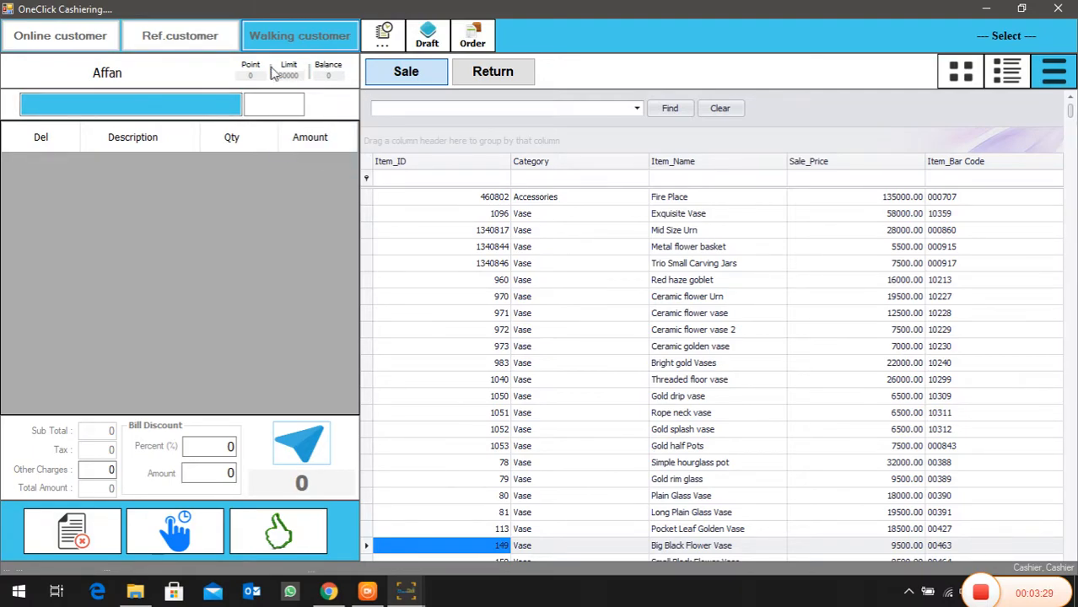
# Step: Open the list of existing orders and start a new order from it
pyautogui.click(471, 40)
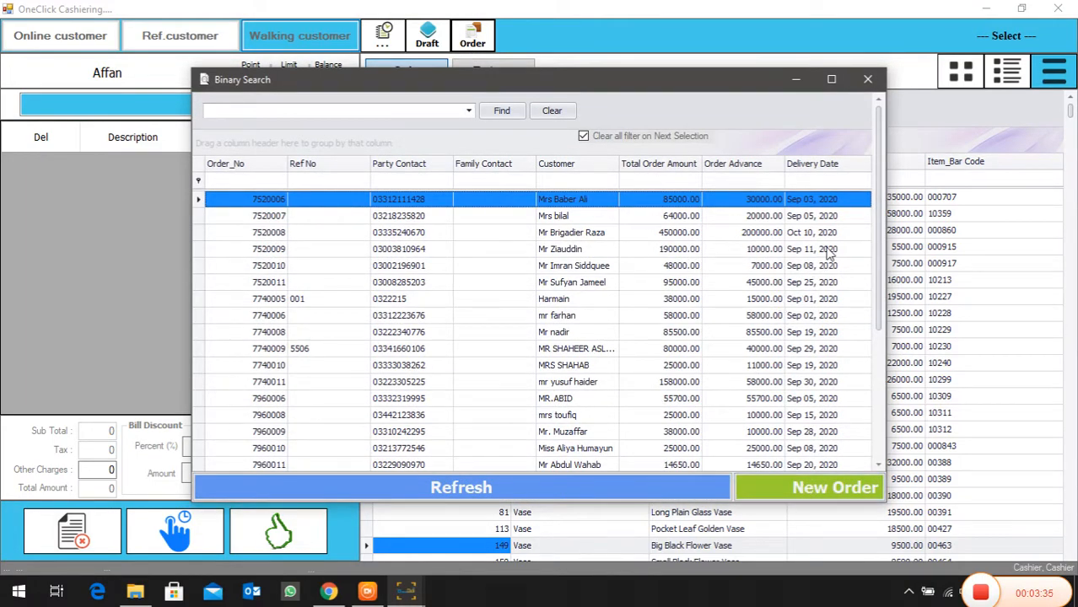
pyautogui.scroll(-3, 815, 271)
pyautogui.scroll(2, 805, 285)
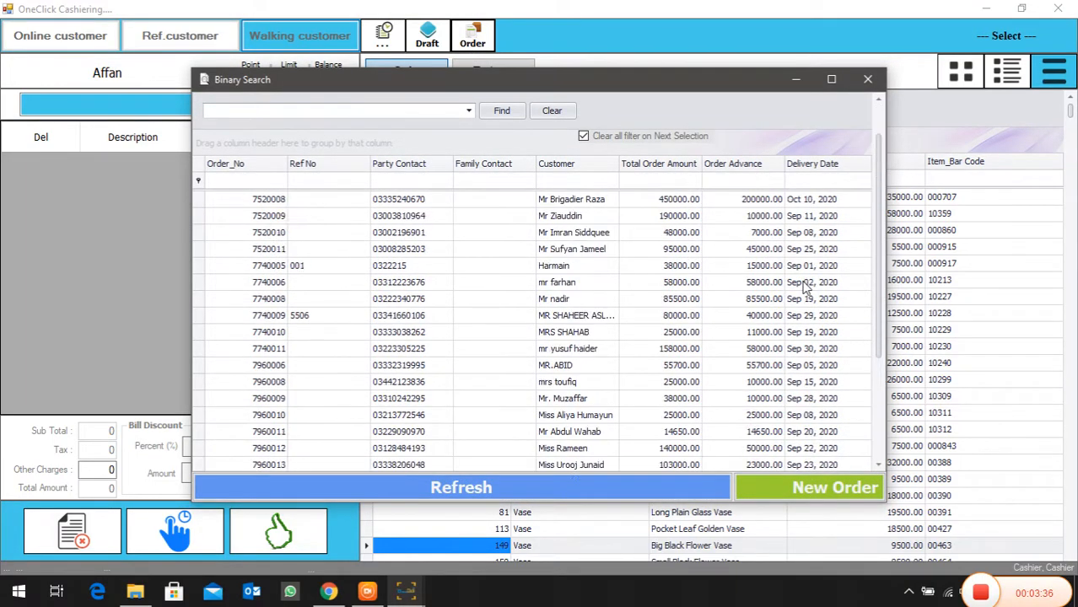
pyautogui.click(796, 499)
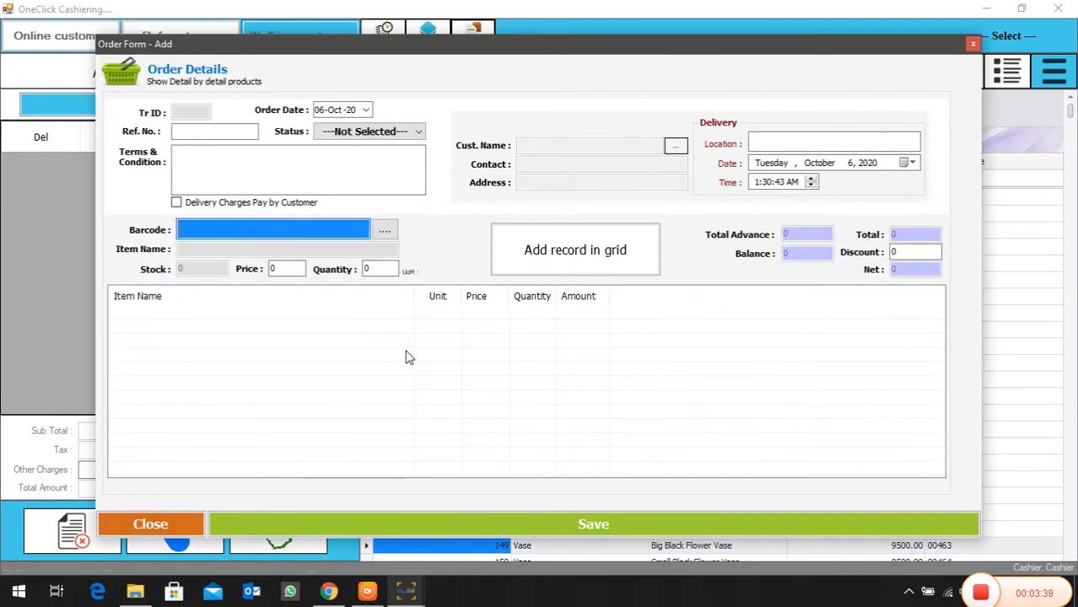
# Step: Set the new order's status to Booked and place the cursor in the Terms & Condition field
pyautogui.click(385, 135)
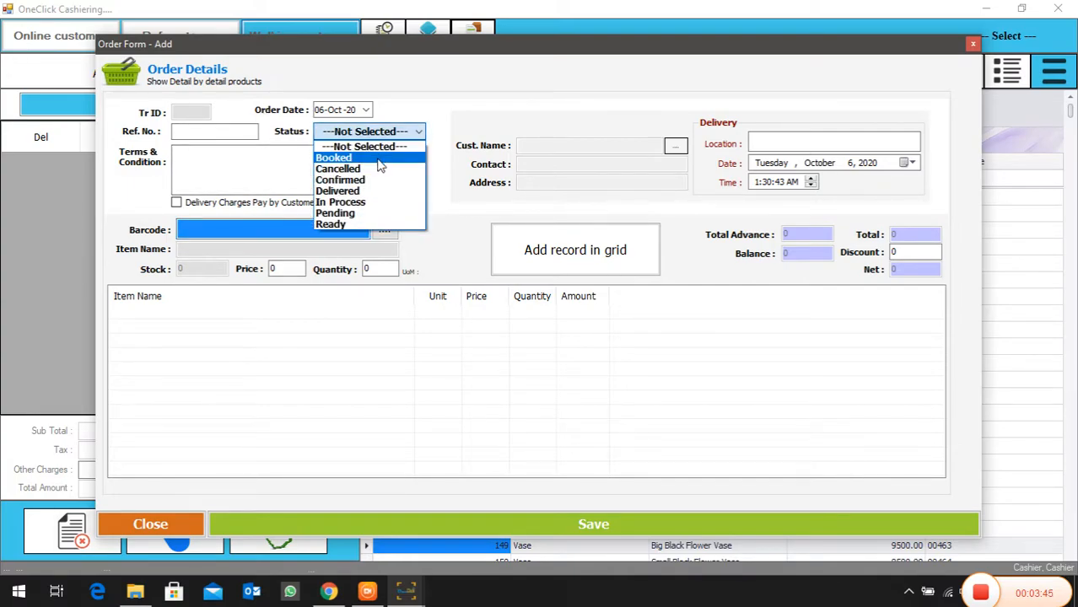
pyautogui.click(379, 160)
pyautogui.click(379, 158)
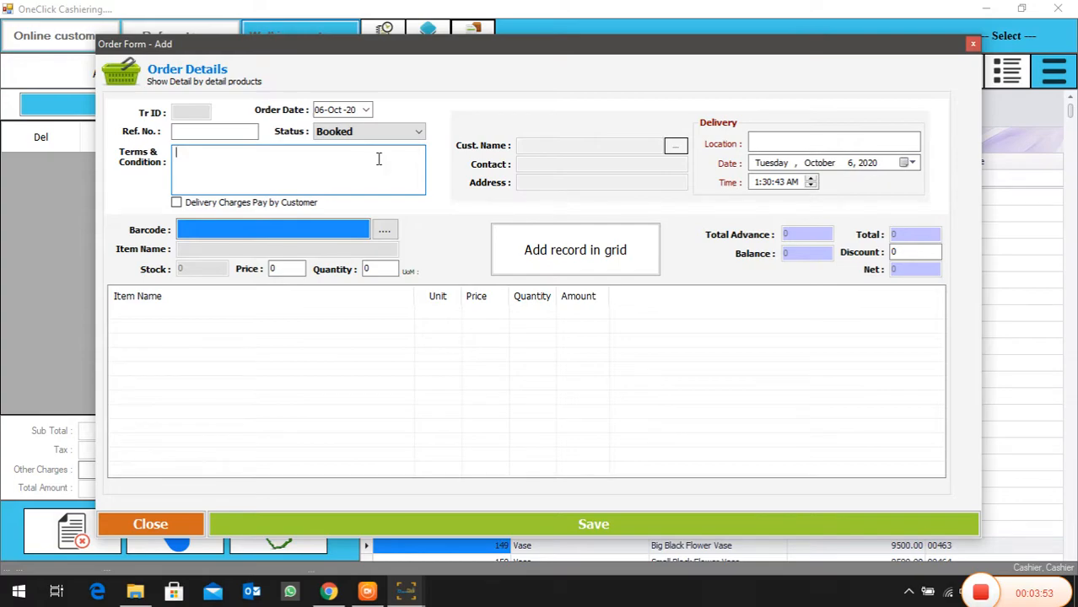
# Step: Enter DC-, Installation and Service as separate lines in the order's terms and conditions, and assign the newly added customer to the order
pyautogui.write('D')
pyautogui.write('on')
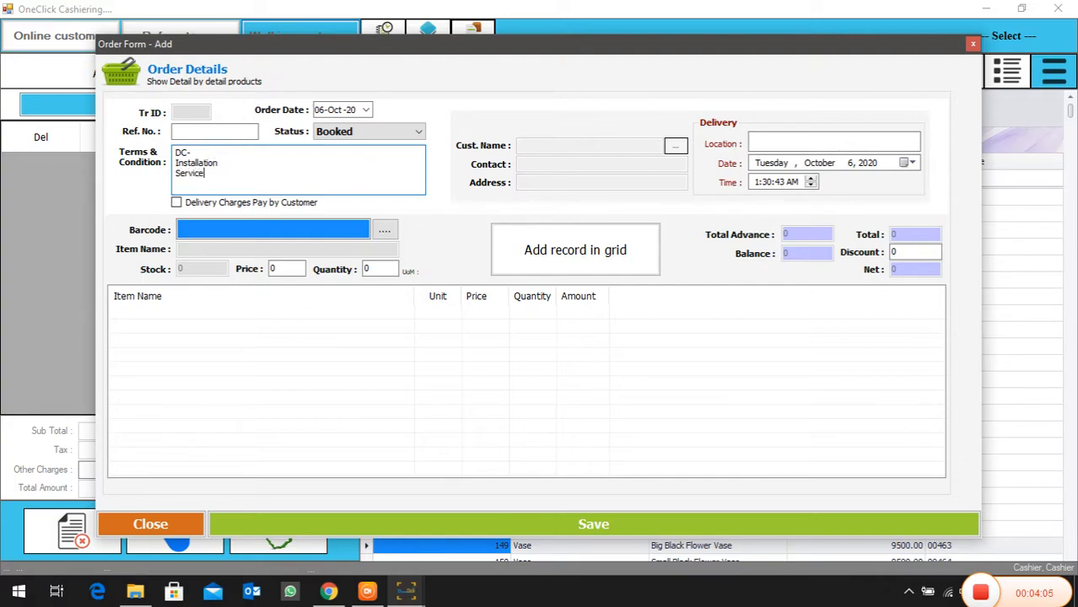
pyautogui.click(675, 146)
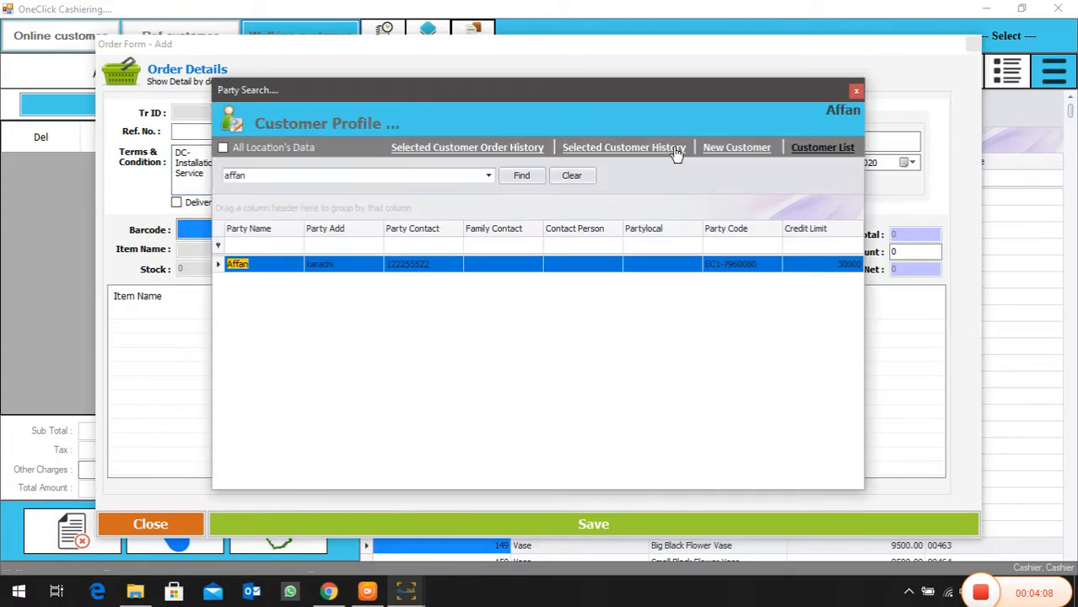
pyautogui.doubleClick(404, 267)
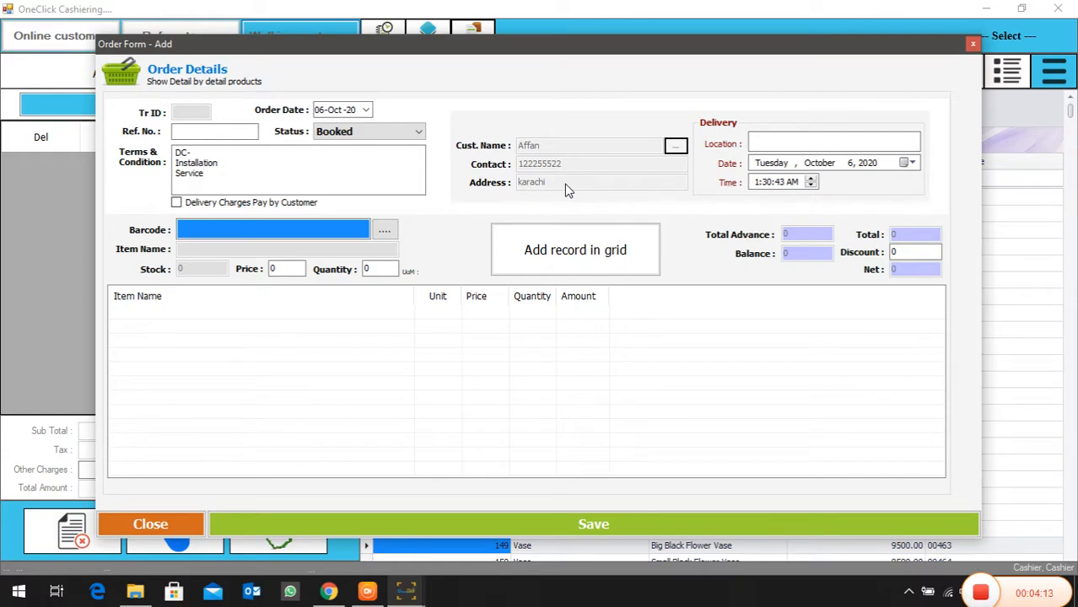
# Step: Set the order's delivery location to karachi, the delivery date to October 10, 2020 and the hour and minutes to 7:00 AM
pyautogui.click(781, 146)
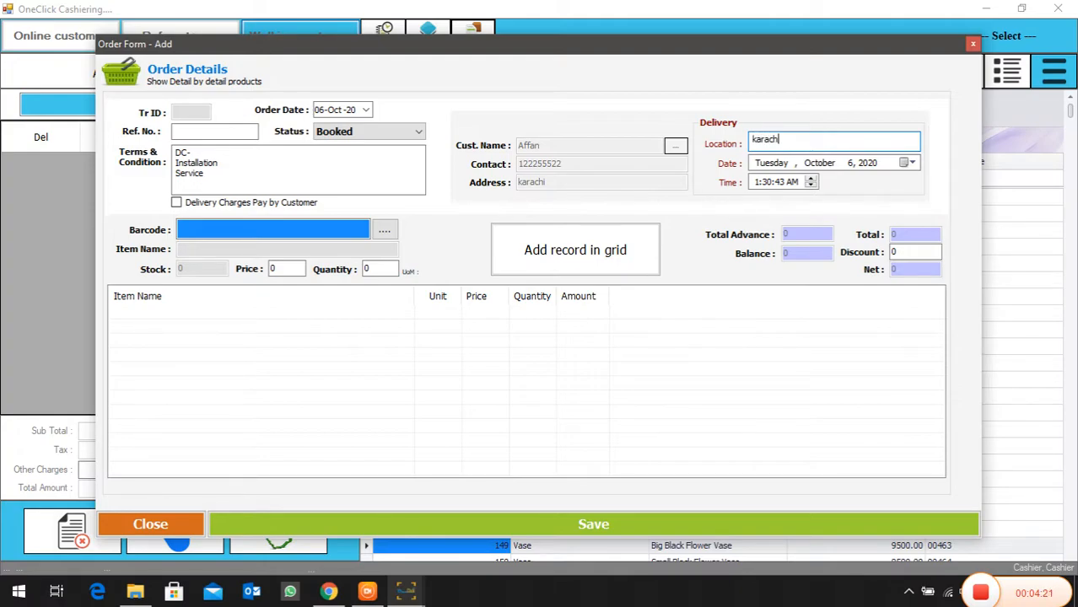
pyautogui.click(850, 163)
pyautogui.write('10')
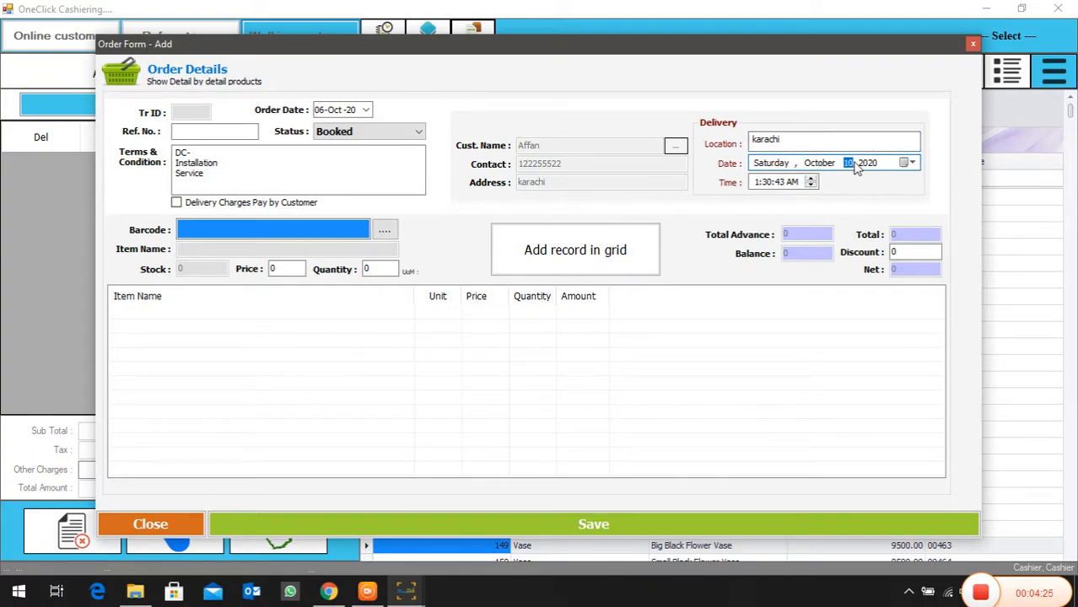
pyautogui.click(754, 184)
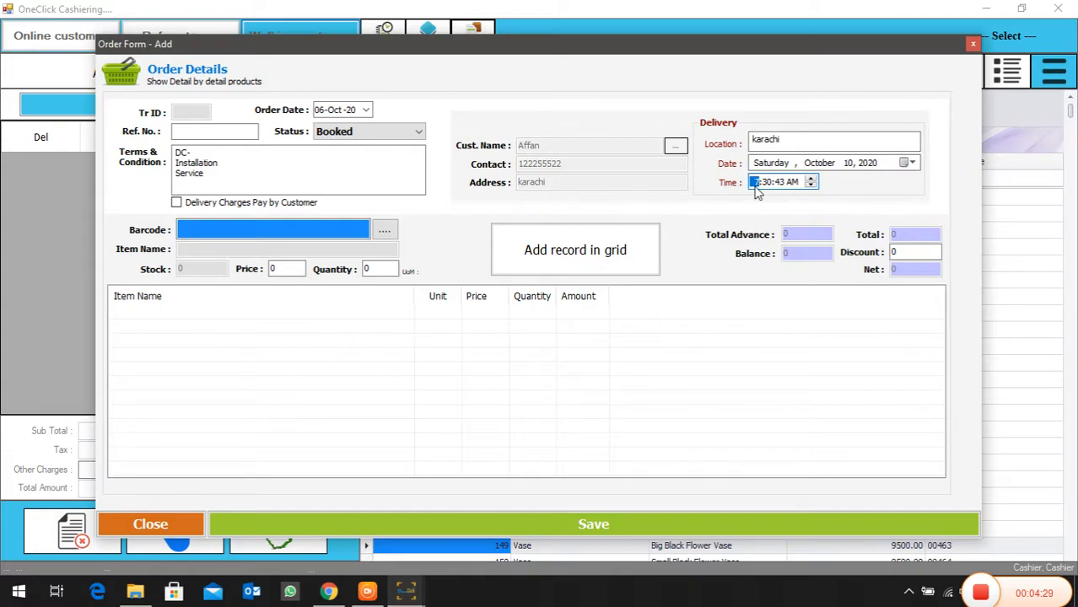
pyautogui.press('Right')
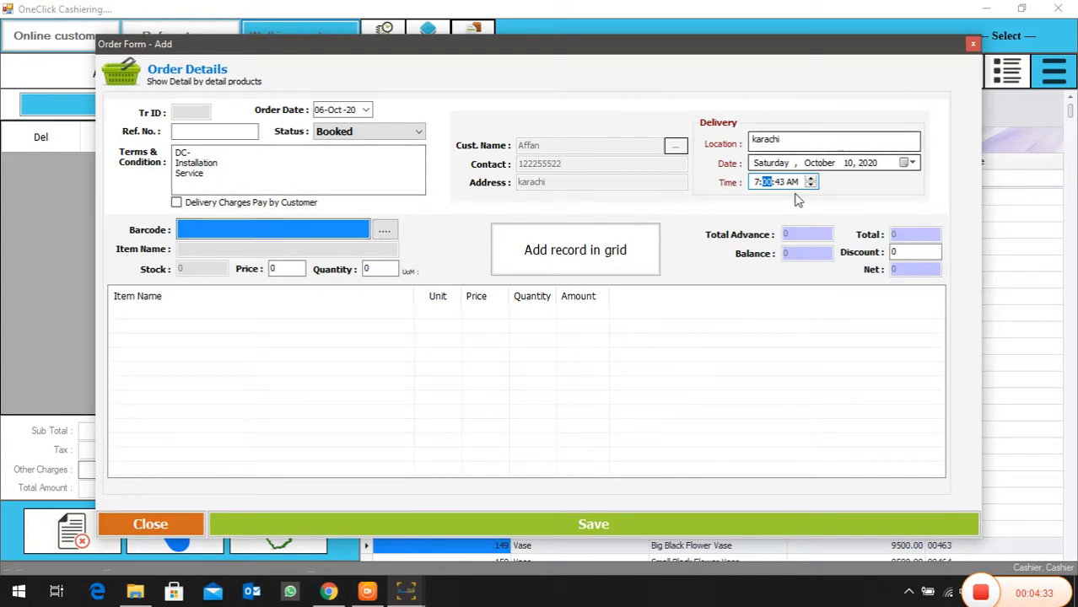
# Step: Search the items for bed, choose Alpha bed for the order, and browse its design templates to the bed sketches
pyautogui.click(384, 231)
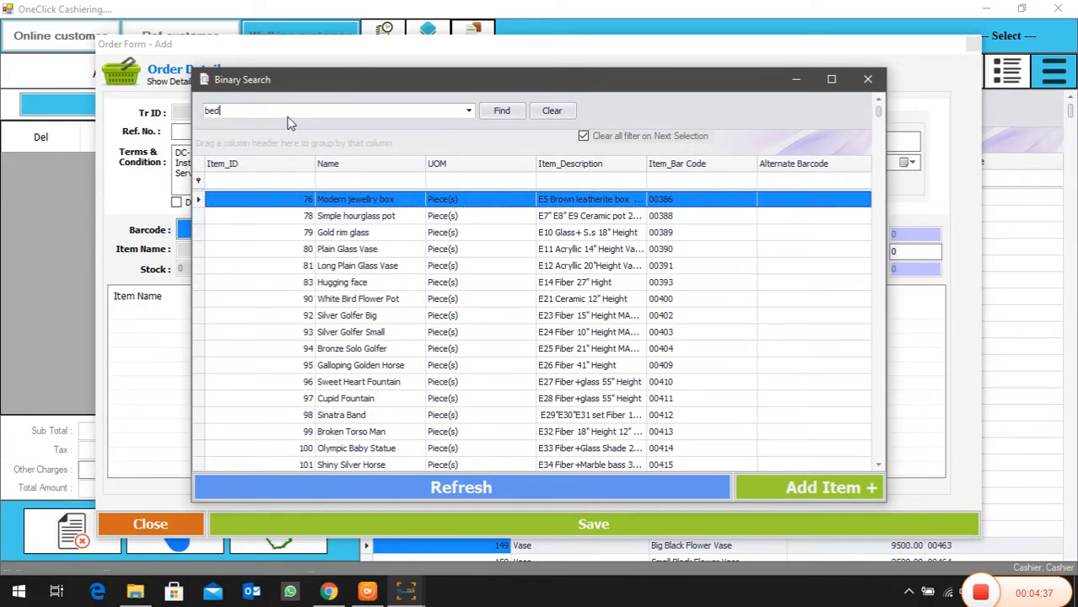
pyautogui.doubleClick(377, 268)
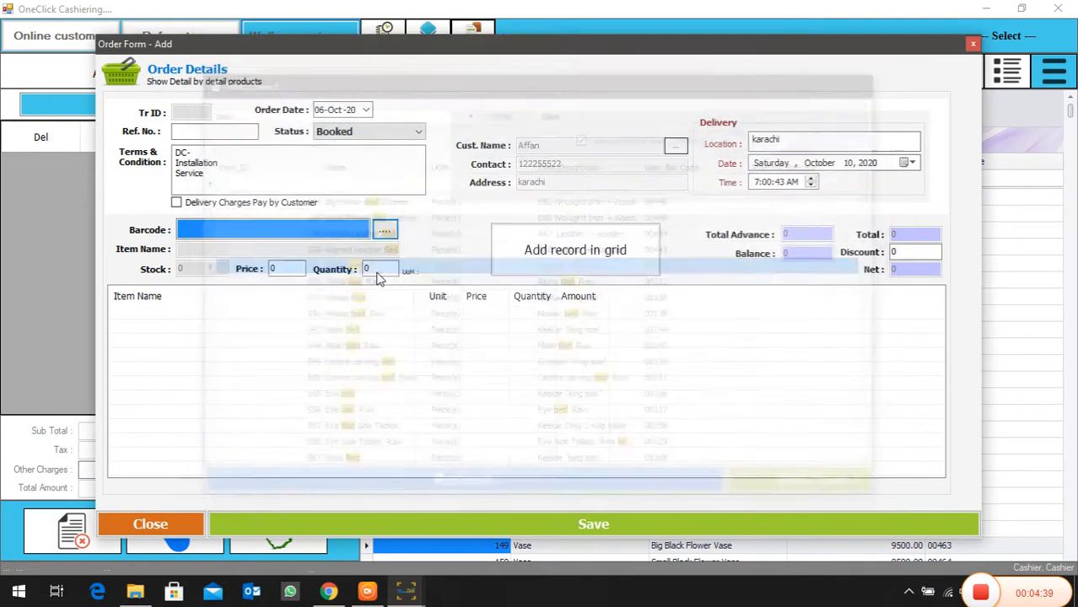
pyautogui.click(431, 235)
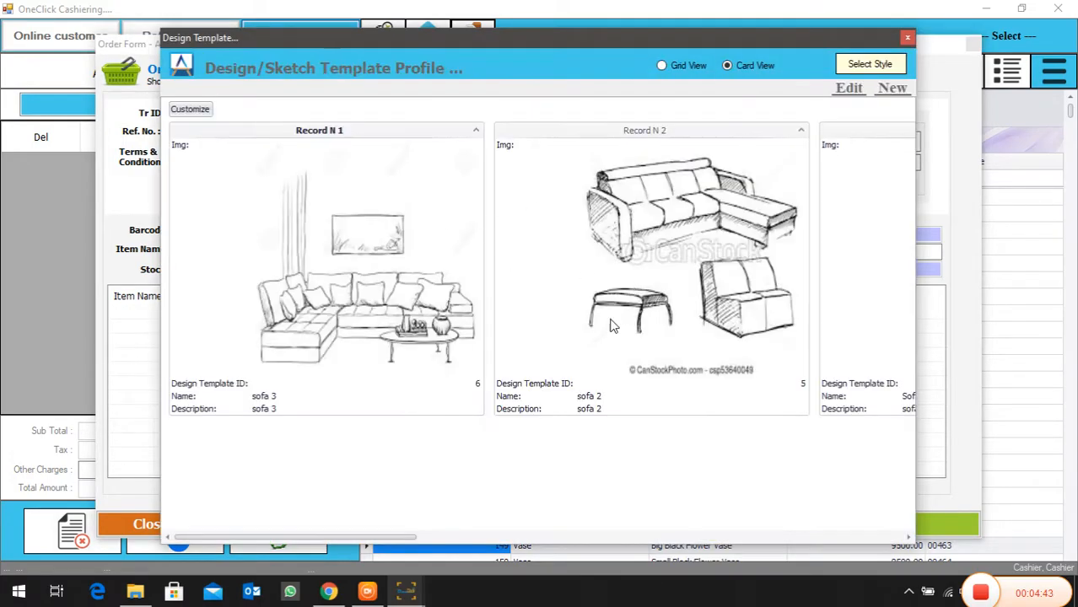
pyautogui.moveTo(387, 537); pyautogui.dragTo(718, 545)
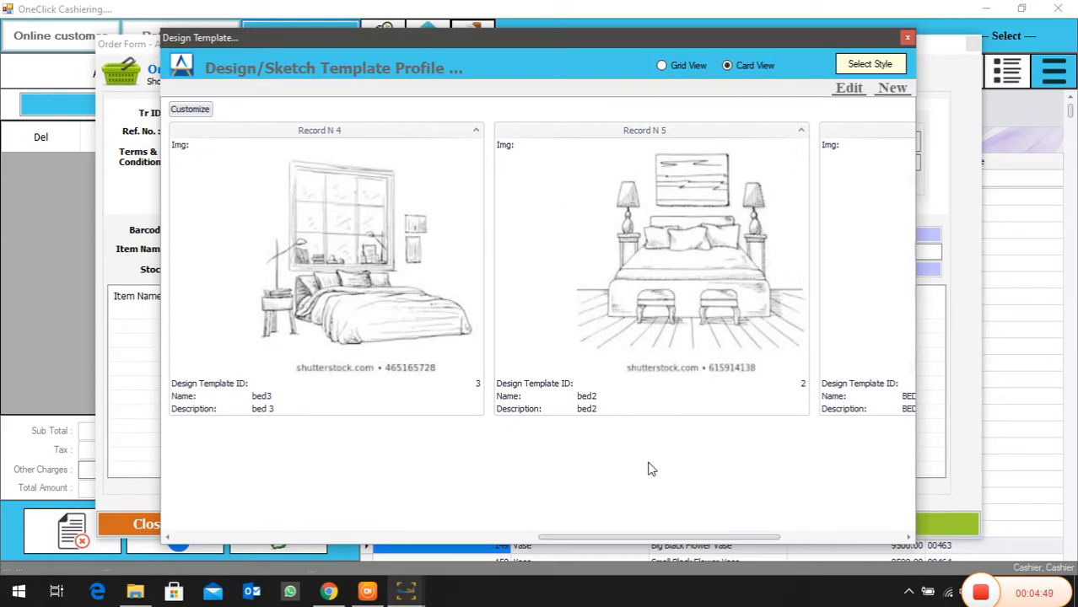
# Step: Hide the Design Template ID and Description on the template cards, and view the blank new template form before closing the design window
pyautogui.click(203, 109)
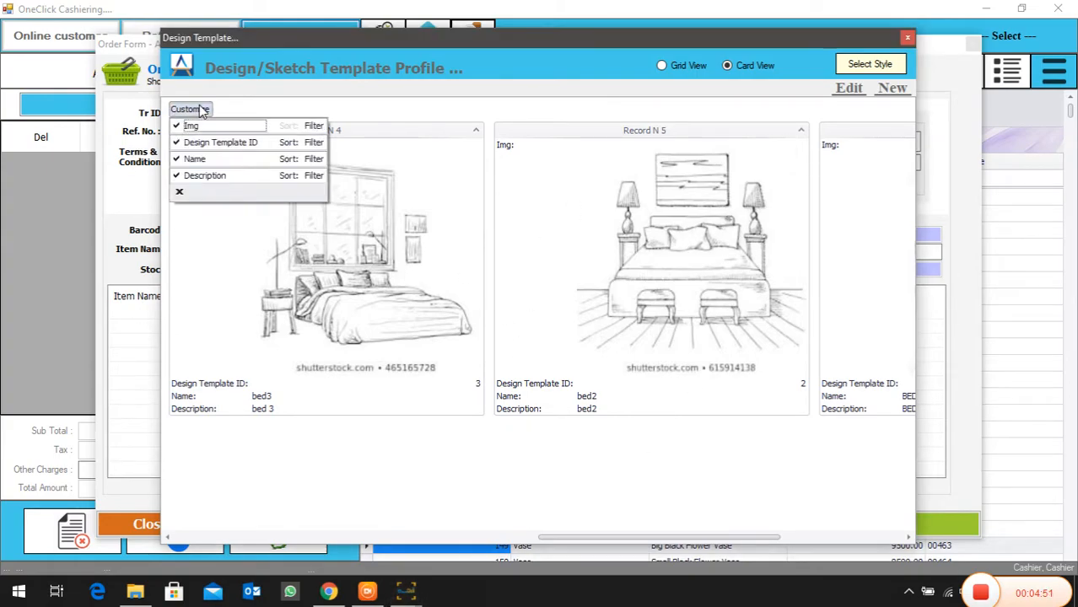
pyautogui.click(179, 147)
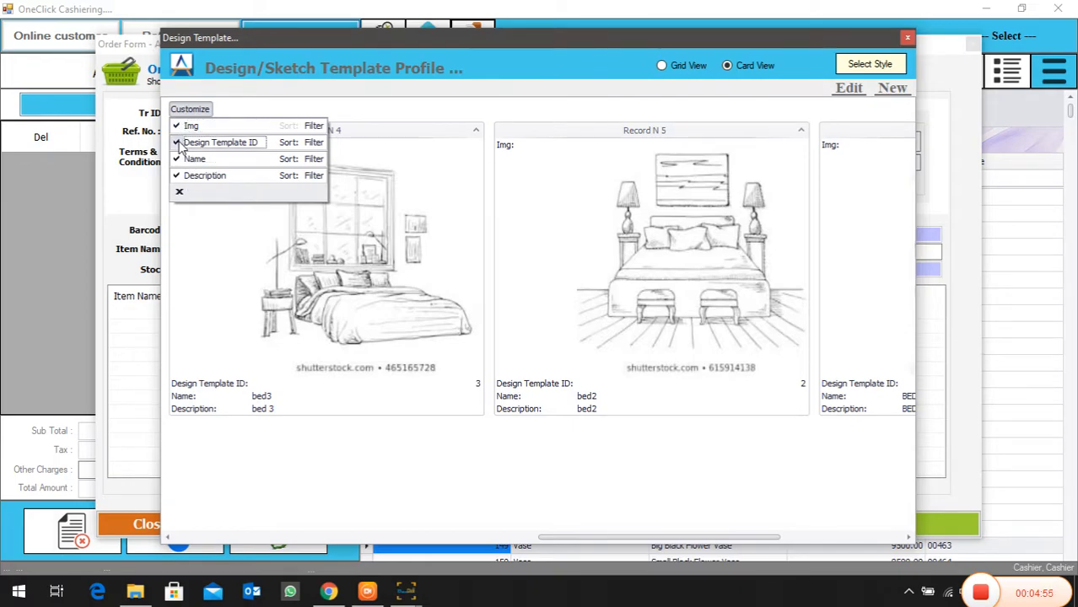
pyautogui.click(179, 159)
pyautogui.click(179, 175)
pyautogui.click(179, 159)
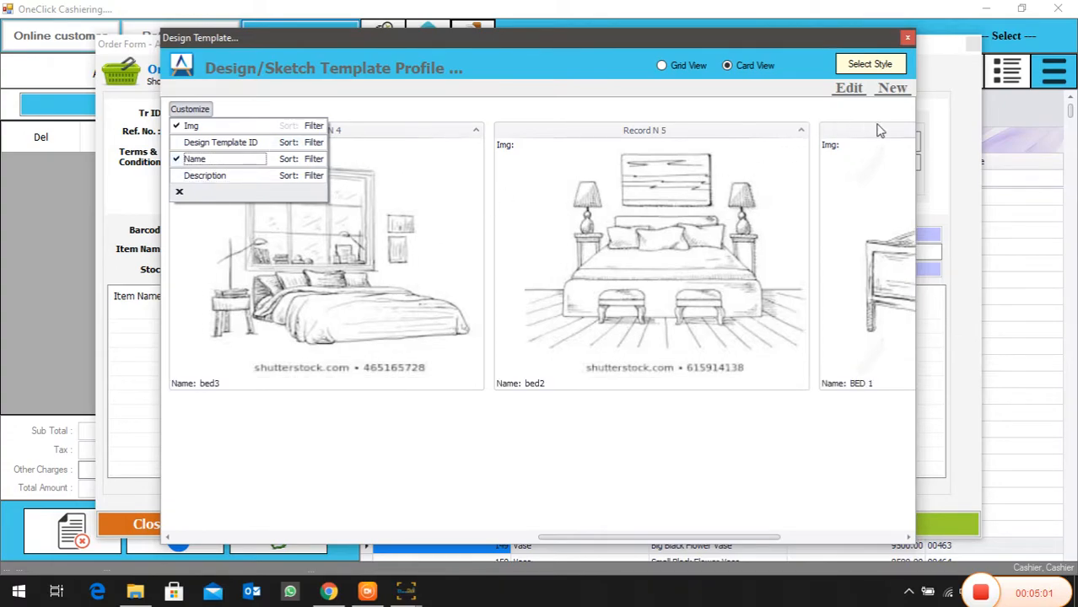
pyautogui.click(892, 91)
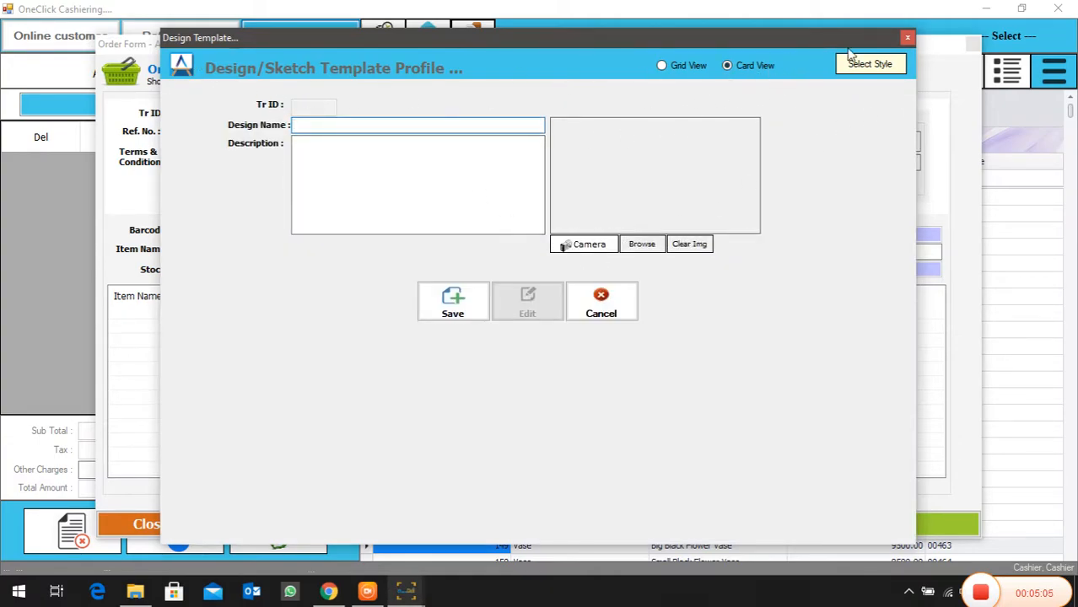
pyautogui.click(907, 37)
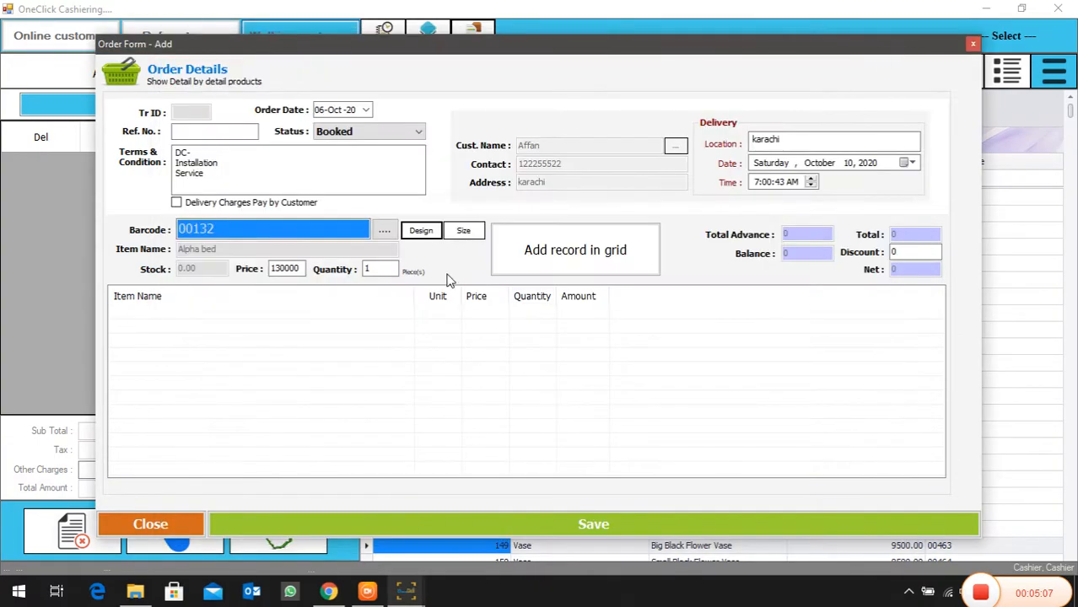
# Step: Select the bed3 design template from the grid view and add the Alpha bed to the order's item list
pyautogui.click(421, 231)
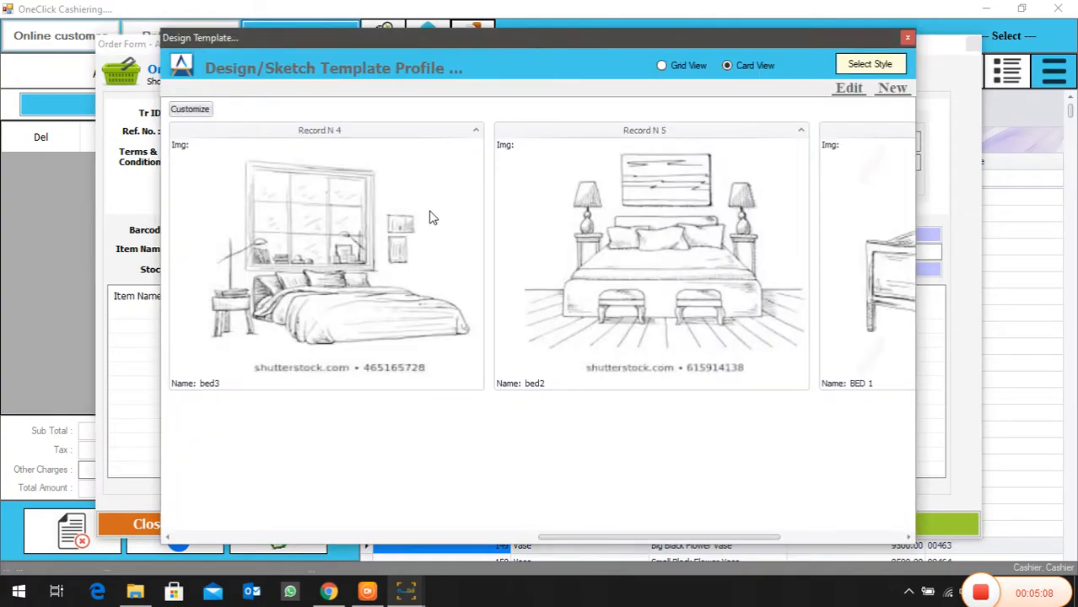
pyautogui.click(663, 66)
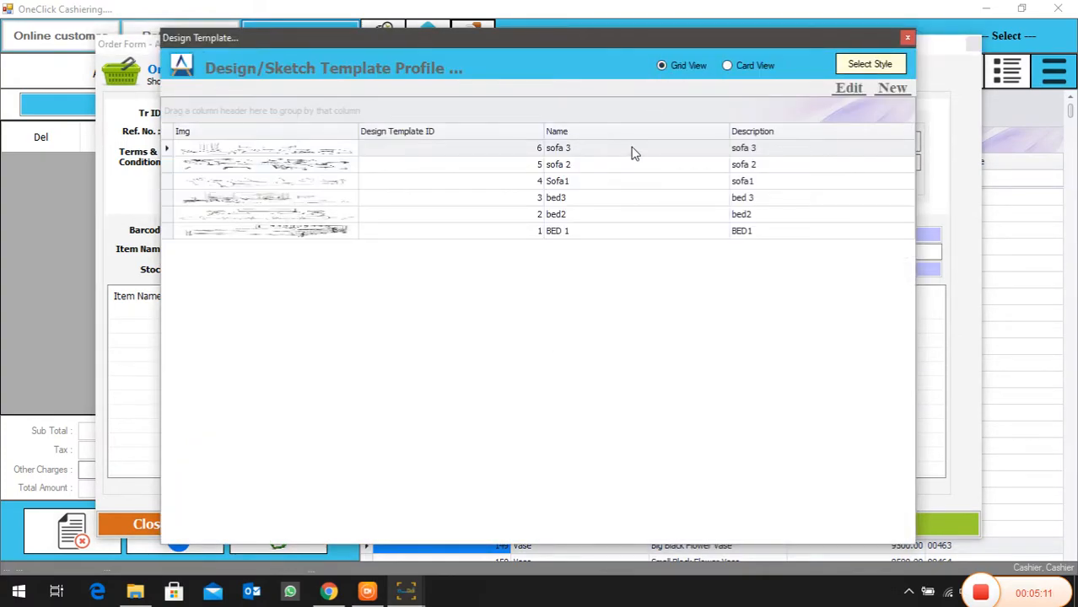
pyautogui.click(634, 198)
pyautogui.click(773, 197)
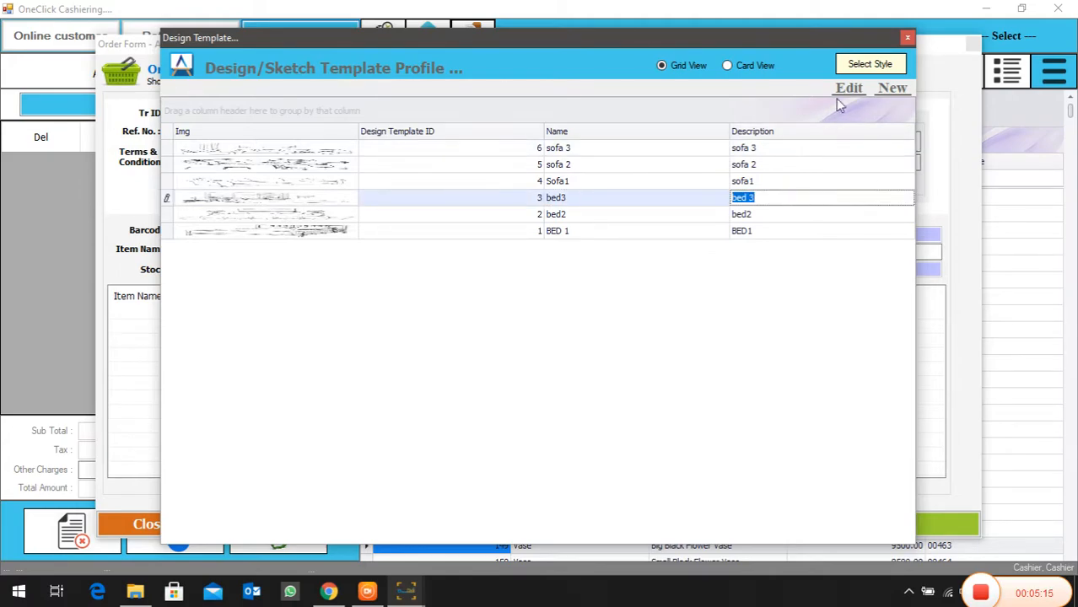
pyautogui.click(872, 68)
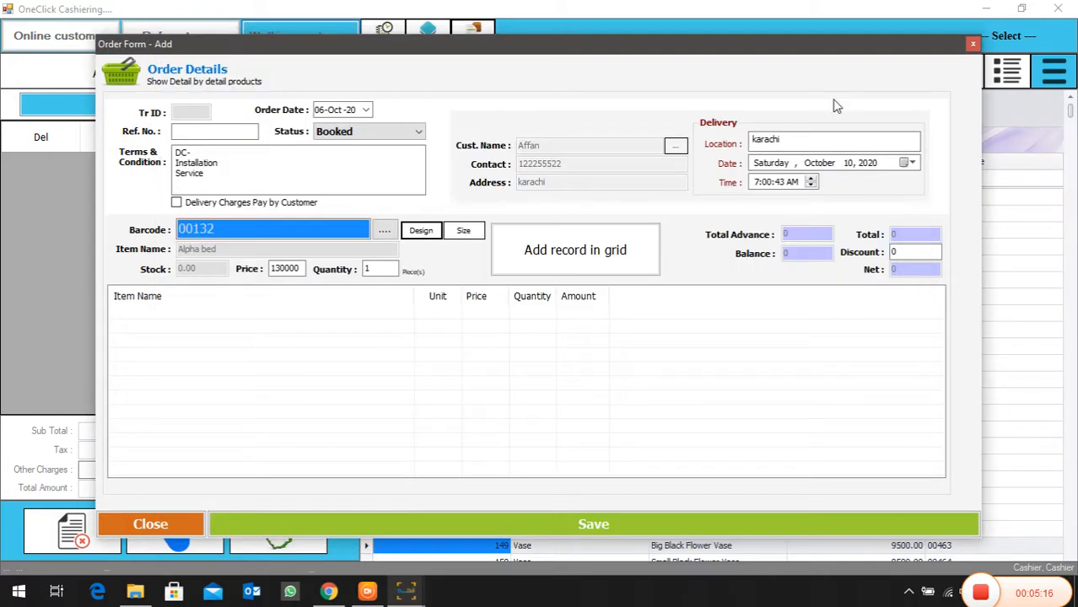
pyautogui.click(587, 259)
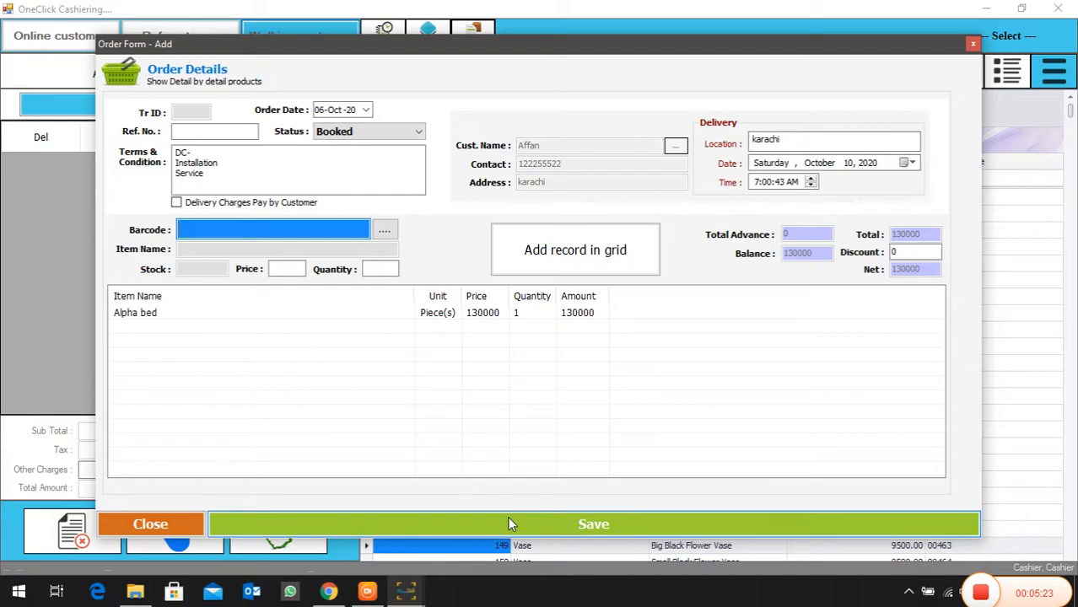
# Step: Save the order with a received advance of 30000 in drawer cash, and decline printing the receipt
pyautogui.click(508, 524)
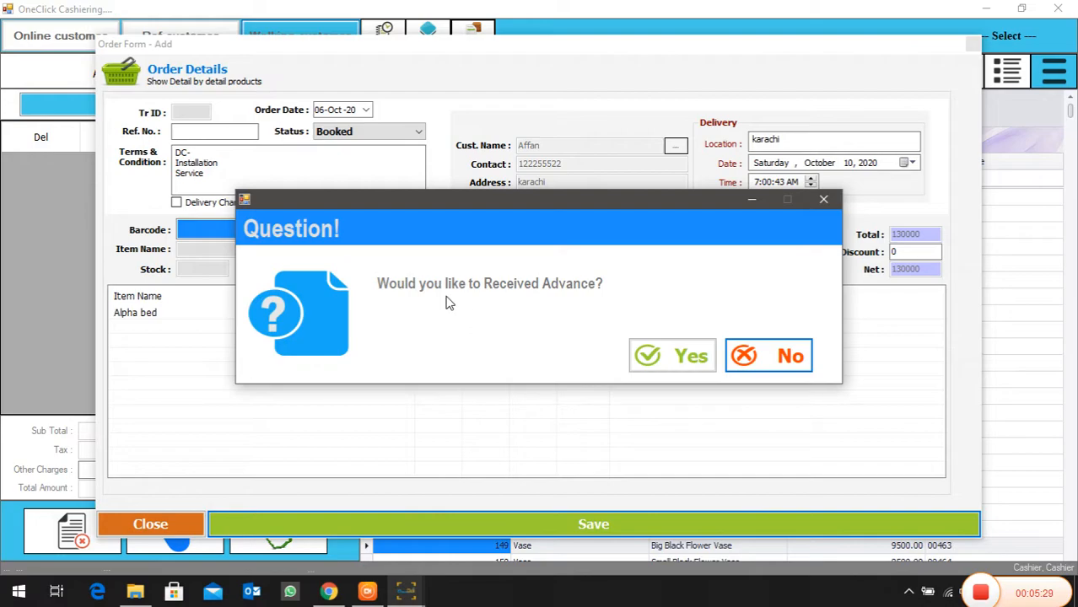
pyautogui.click(655, 357)
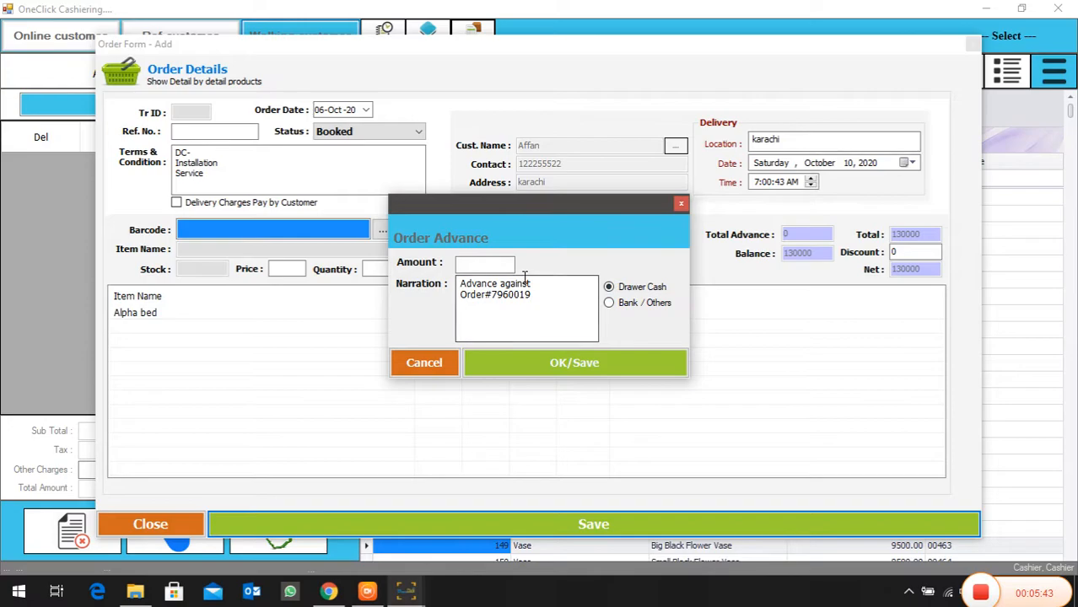
pyautogui.write('30000')
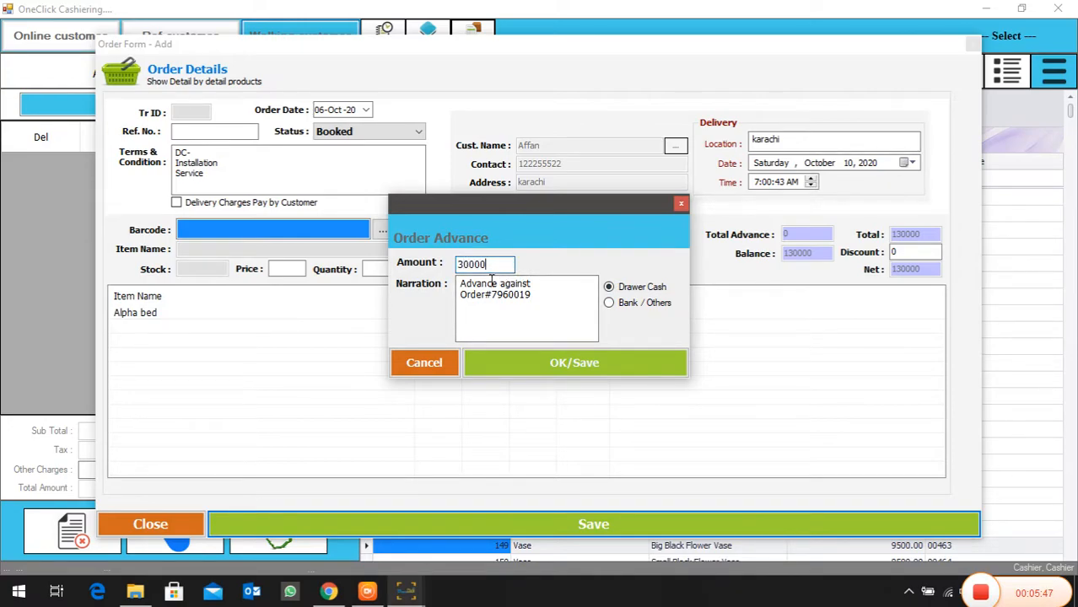
pyautogui.click(538, 364)
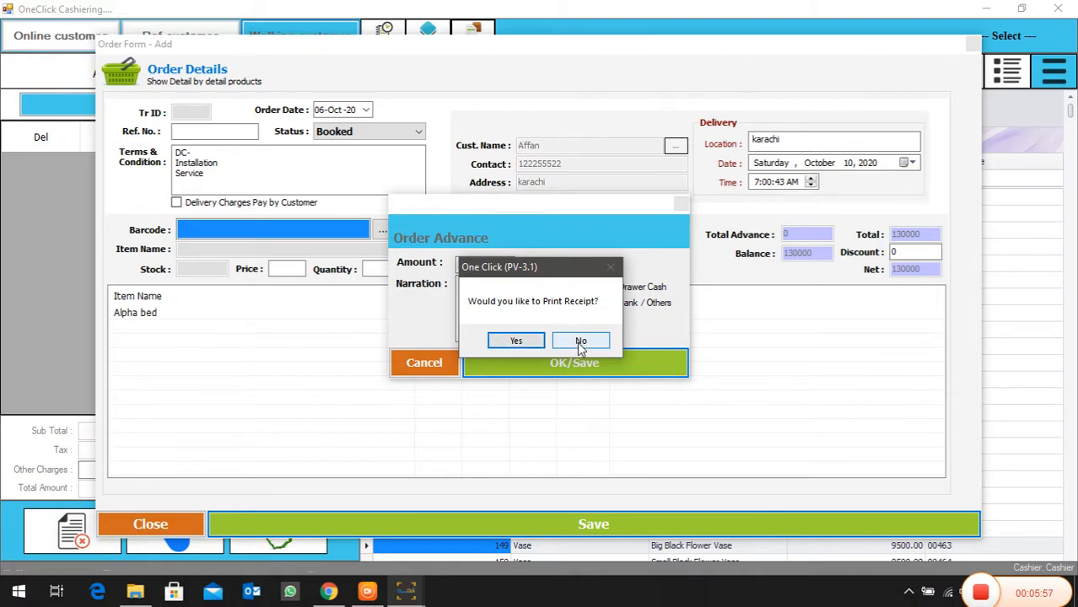
pyautogui.click(579, 342)
pyautogui.click(793, 356)
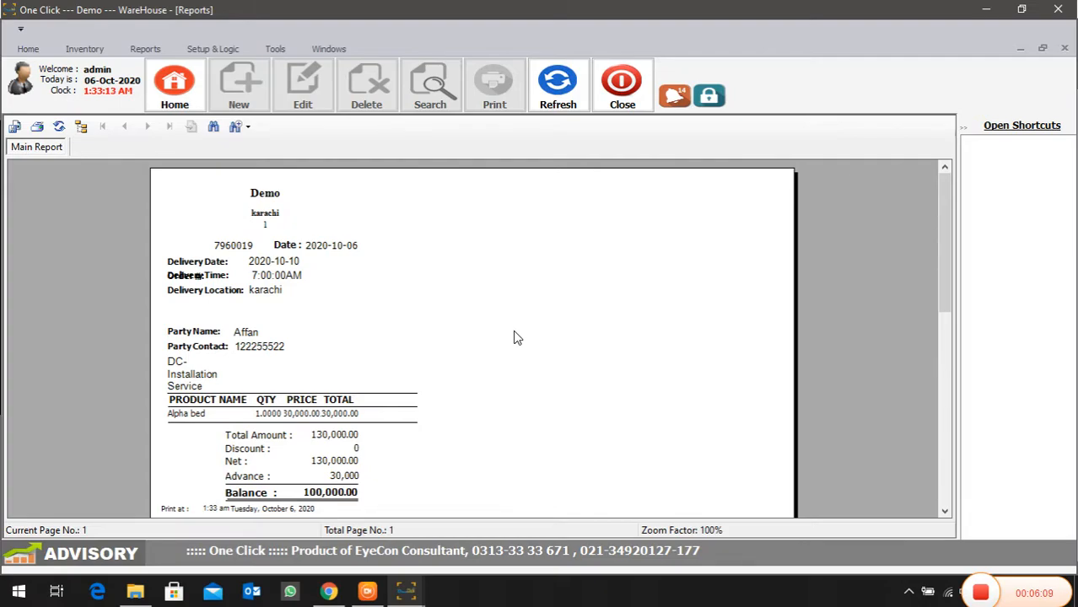
# Step: Review the delivery, customer, item and balance details in the order report, and close the report
pyautogui.scroll(-3, 513, 331)
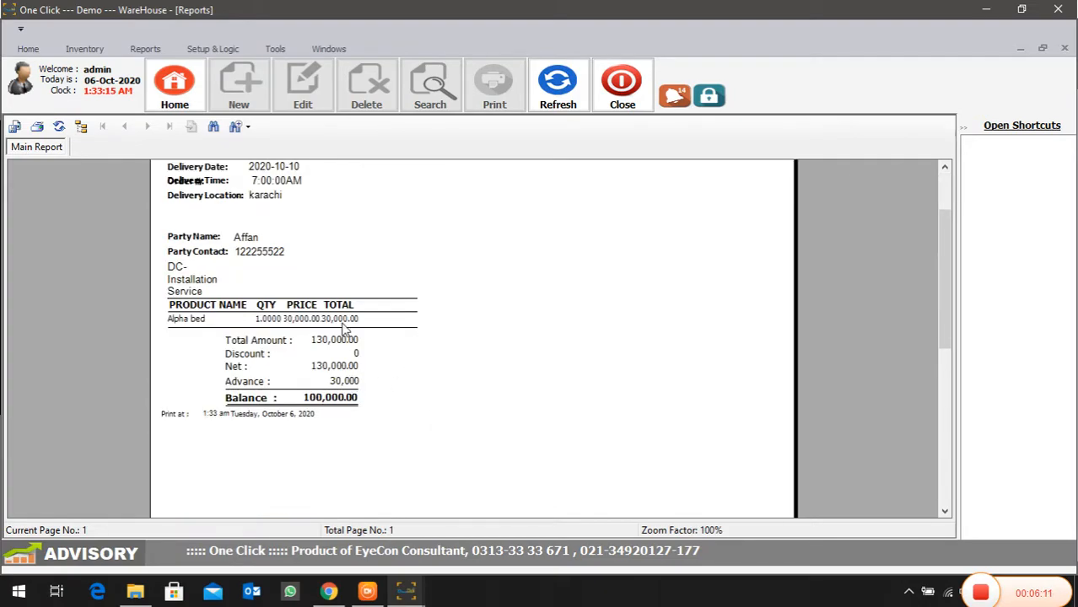
pyautogui.scroll(3, 337, 306)
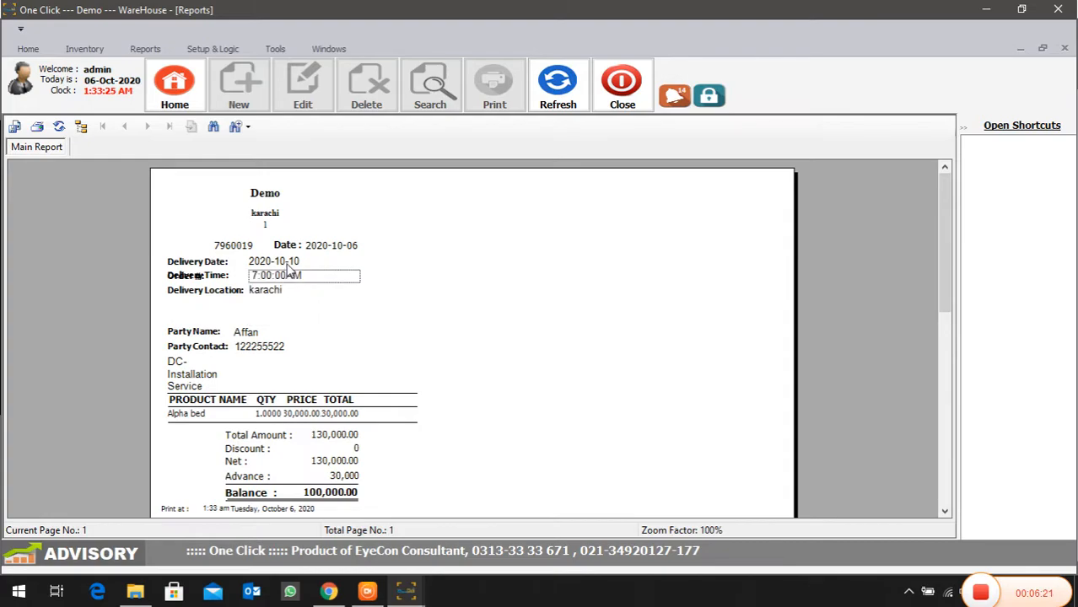
pyautogui.scroll(-3, 288, 327)
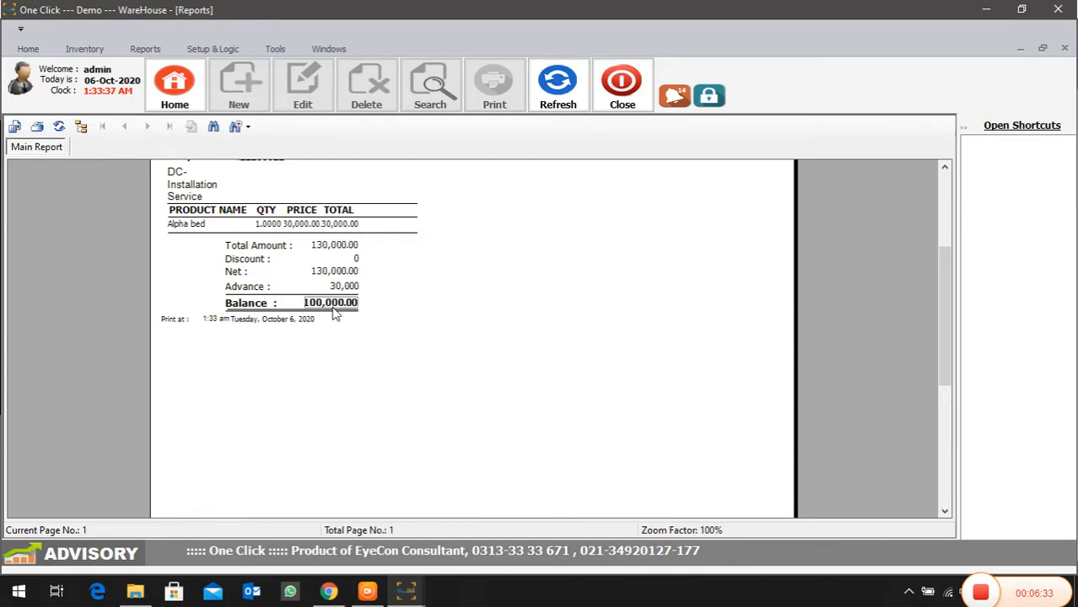
pyautogui.scroll(3, 349, 309)
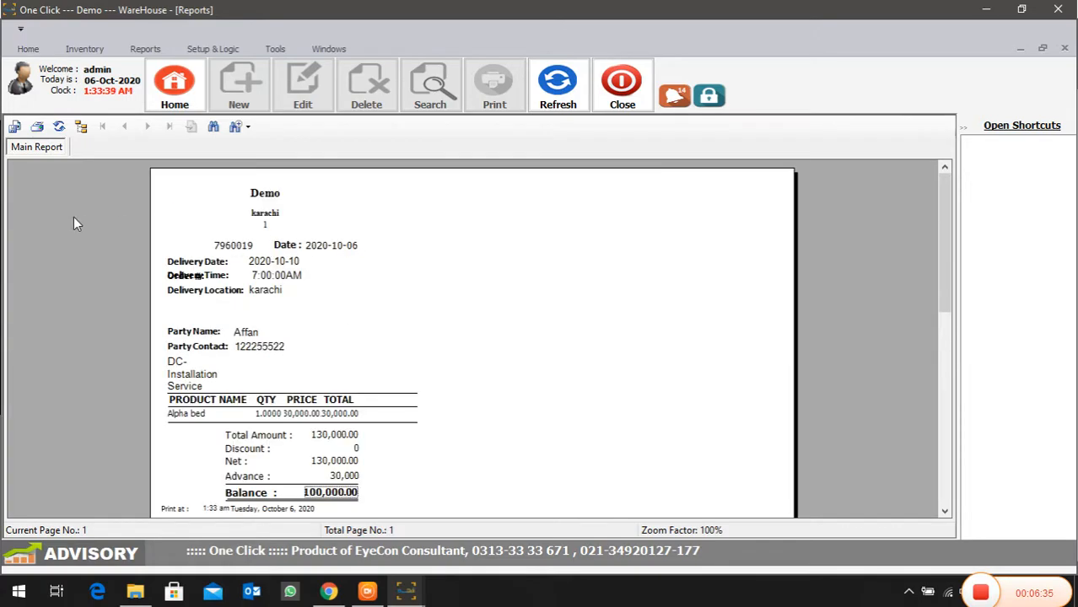
pyautogui.click(622, 84)
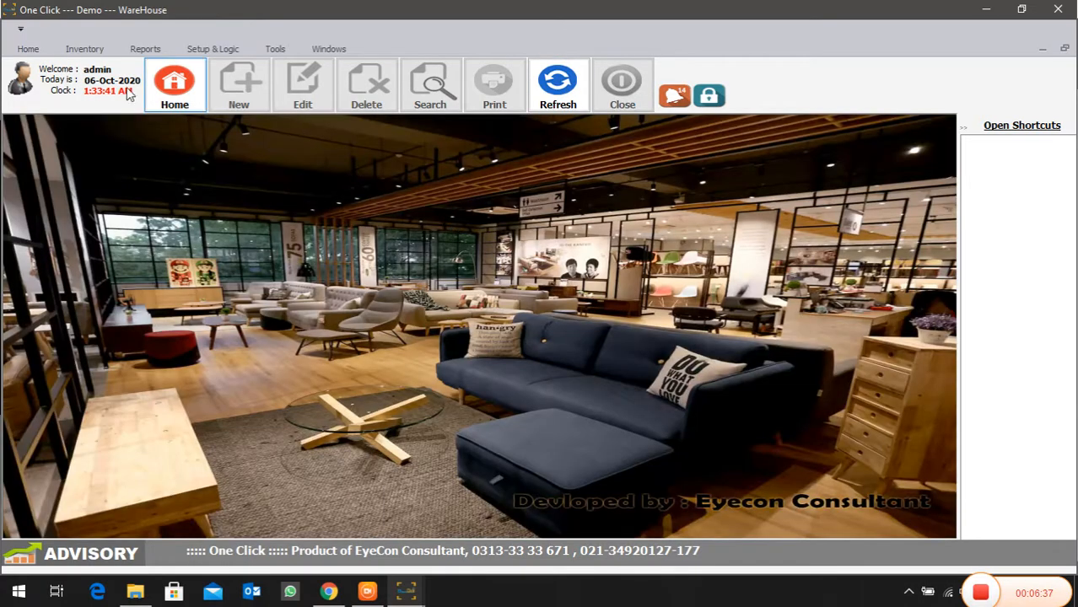
# Step: Return to the cashiering window and add the Tribal Elephant Vase with quantity 1 to the customer's sale
pyautogui.click(28, 49)
pyautogui.click(28, 48)
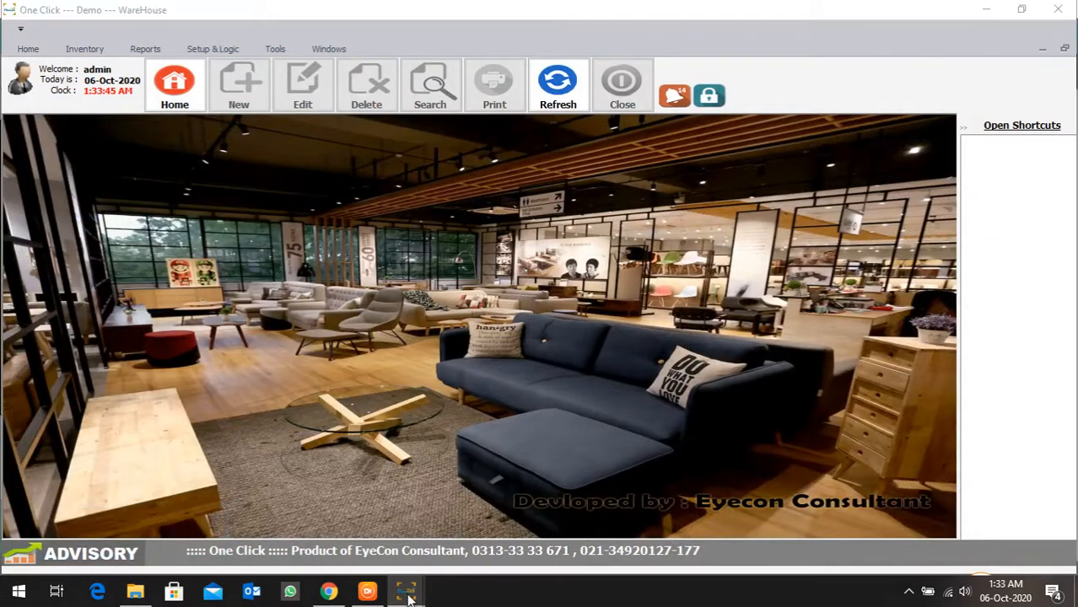
pyautogui.click(407, 595)
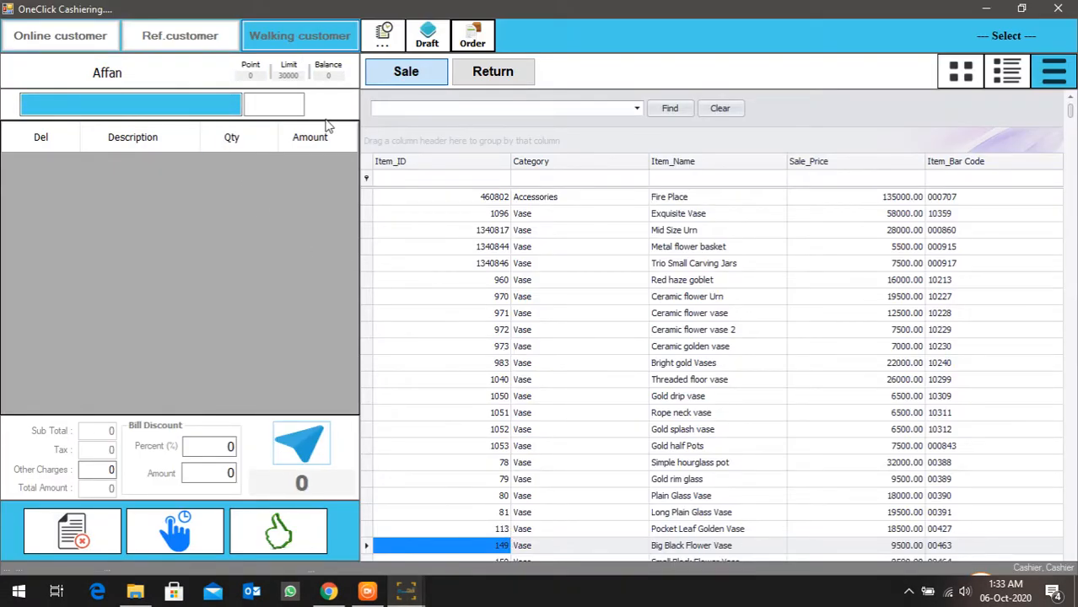
pyautogui.scroll(-3, 730, 331)
pyautogui.click(700, 448)
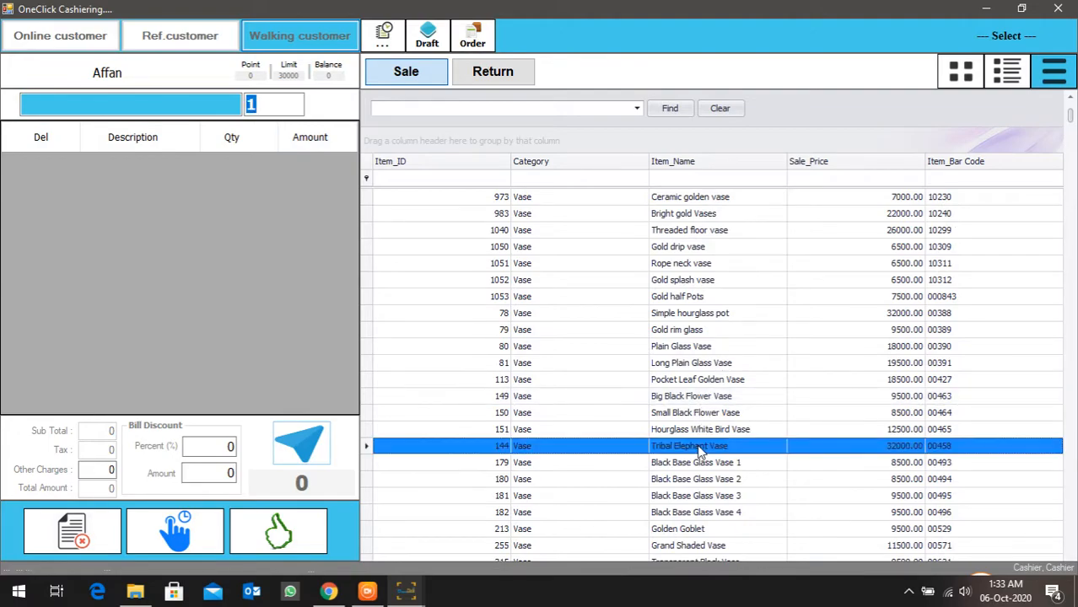
pyautogui.doubleClick(700, 451)
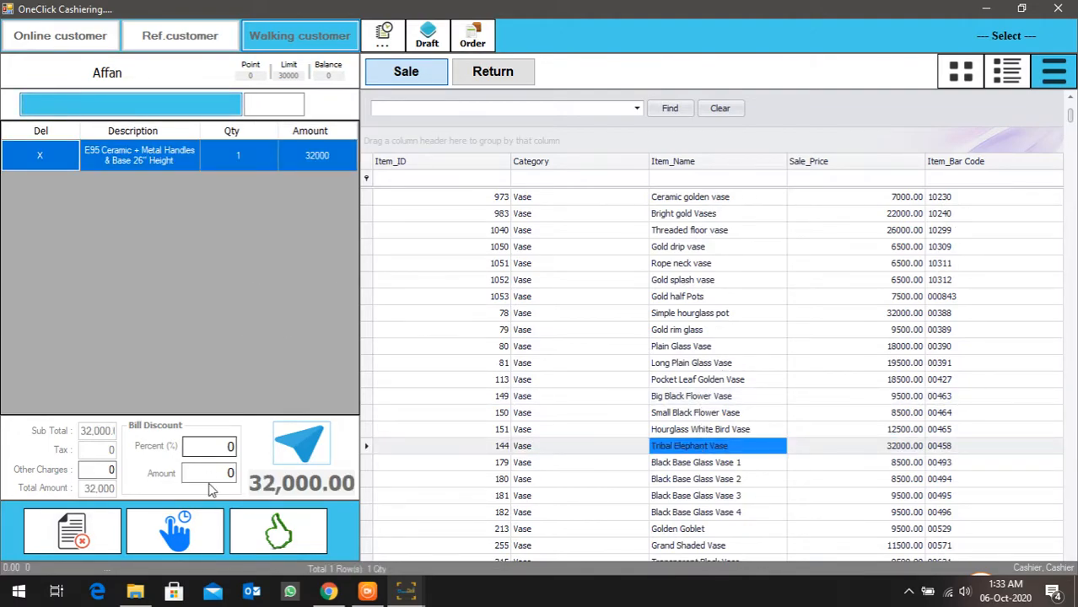
# Step: Apply a 10 percent bill discount to the vase sale and proceed to its payment
pyautogui.click(215, 447)
pyautogui.write('0')
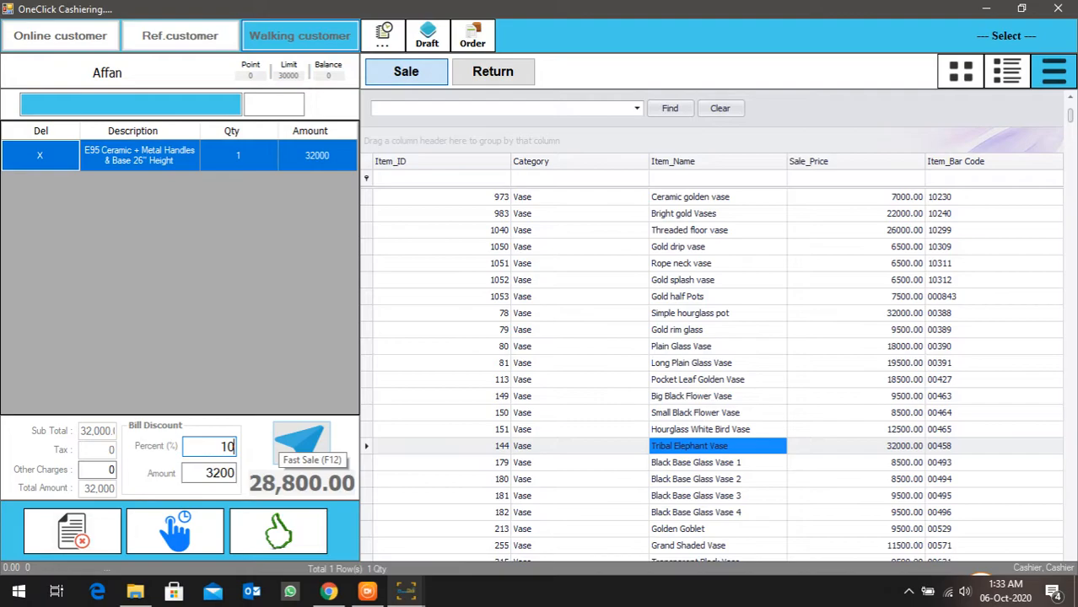
pyautogui.click(283, 533)
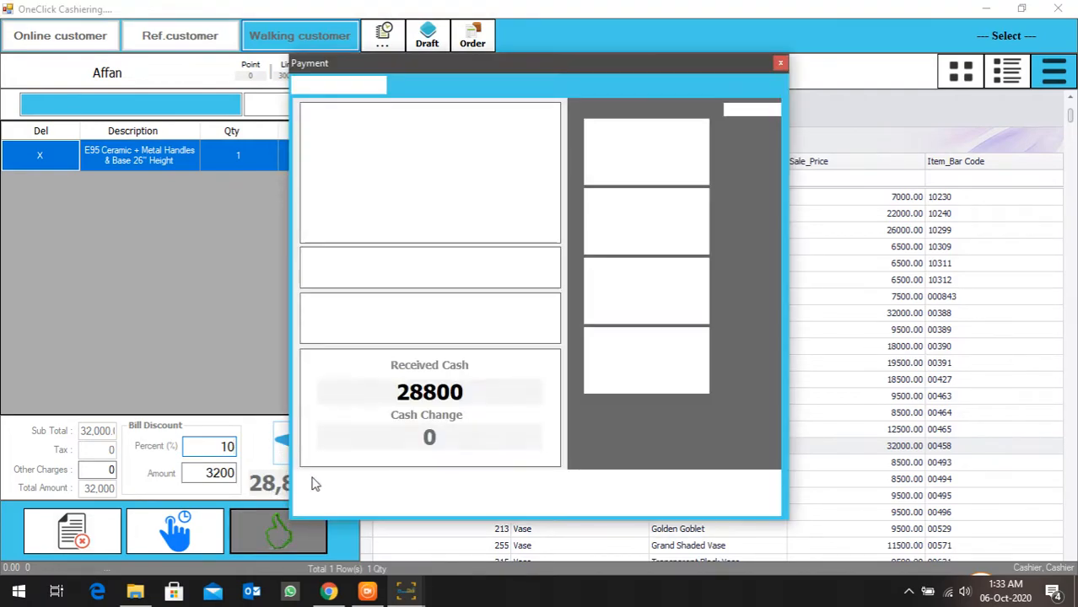
pyautogui.click(472, 392)
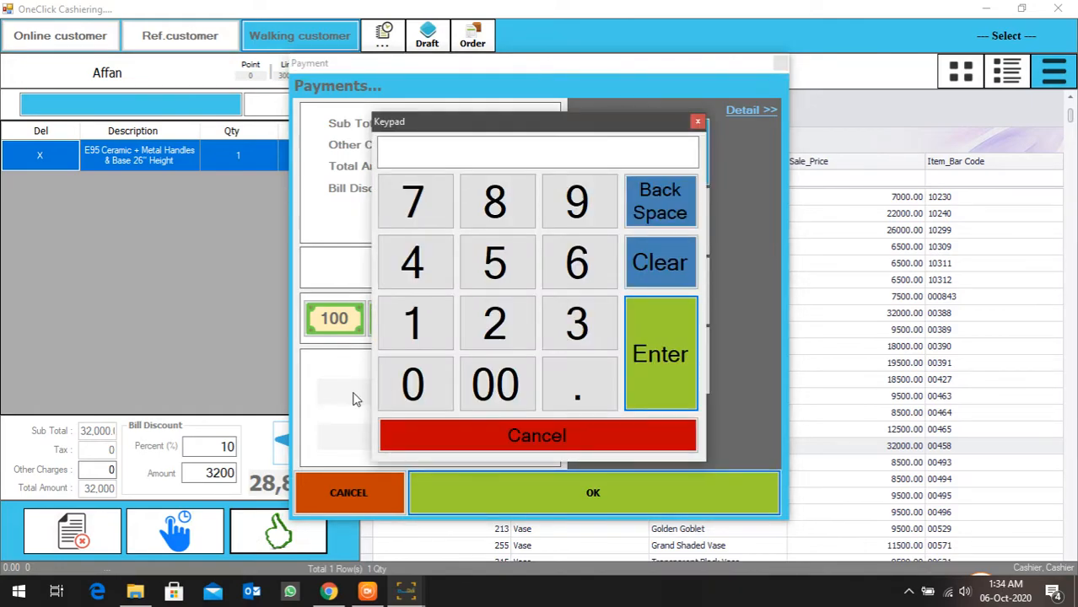
pyautogui.click(697, 122)
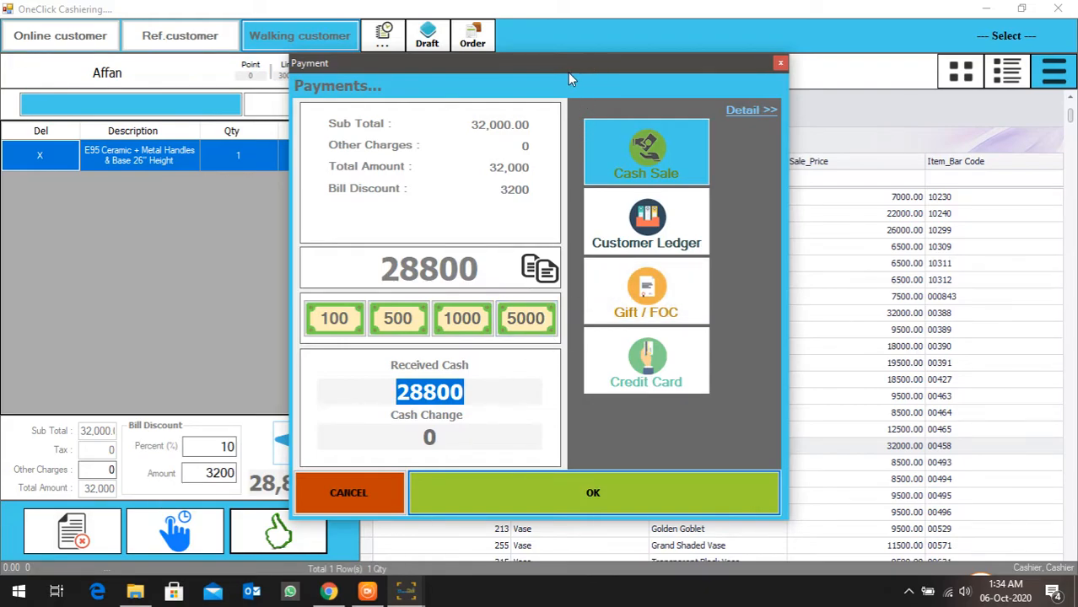
pyautogui.click(624, 251)
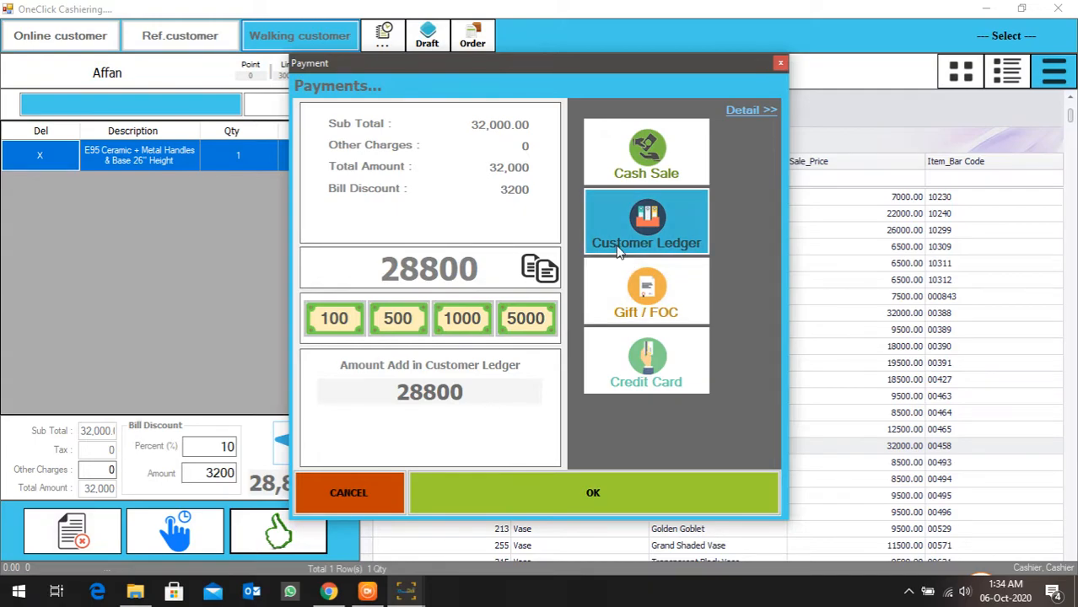
pyautogui.click(659, 163)
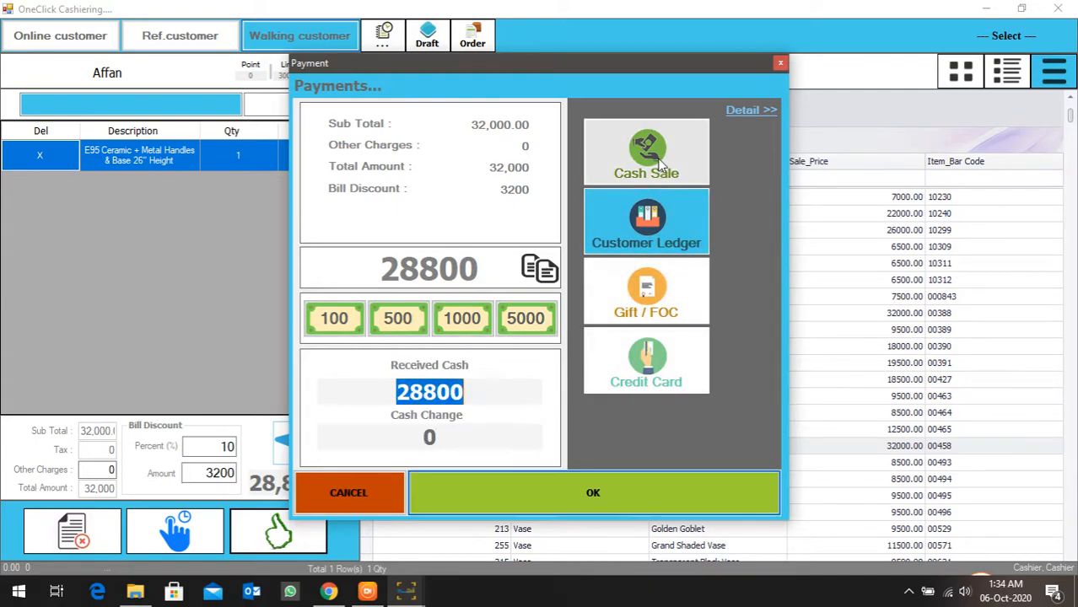
# Step: Complete the cash sale with 30000 received in cash, and decline printing the receipt
pyautogui.write('300')
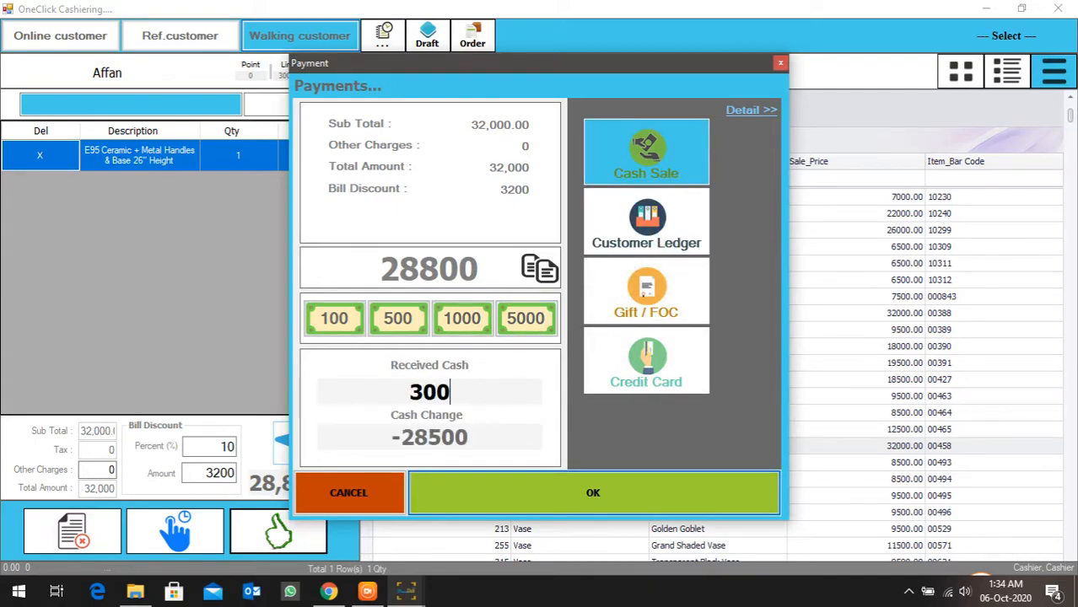
pyautogui.write('00')
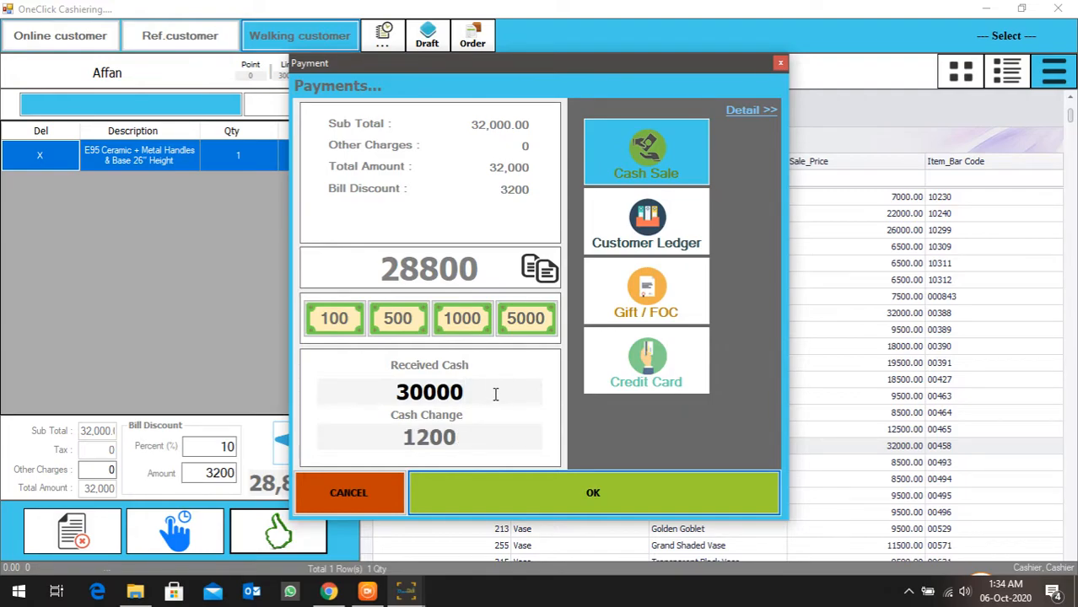
pyautogui.click(490, 486)
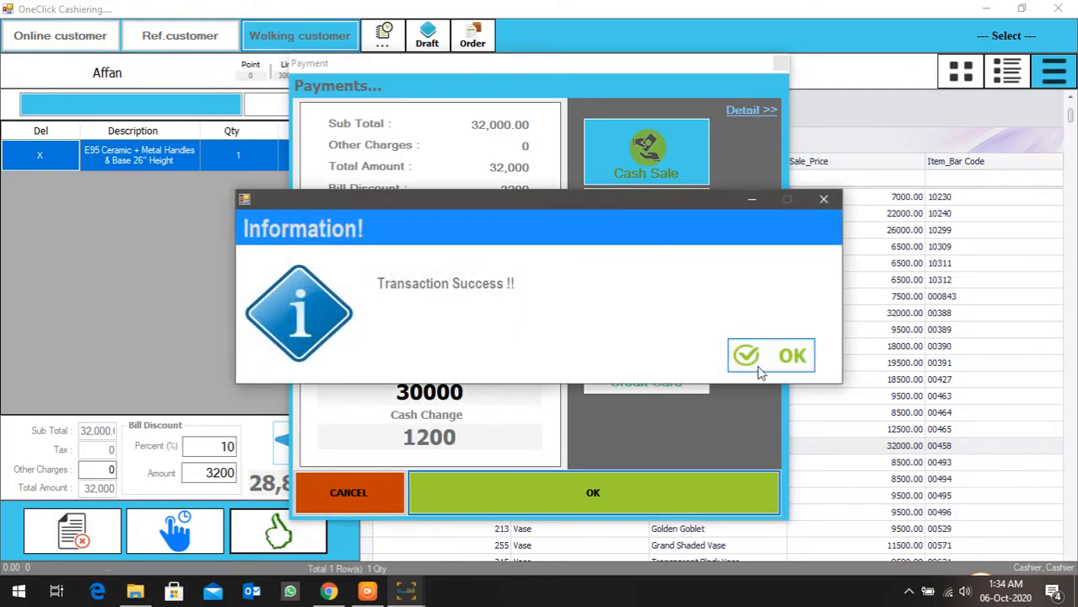
pyautogui.click(761, 355)
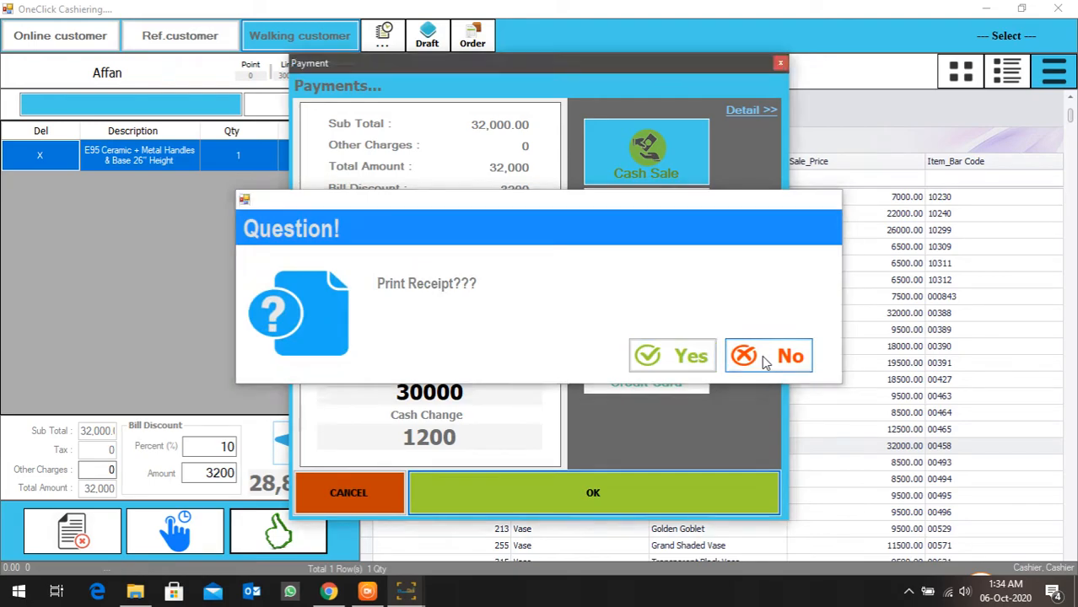
pyautogui.click(761, 355)
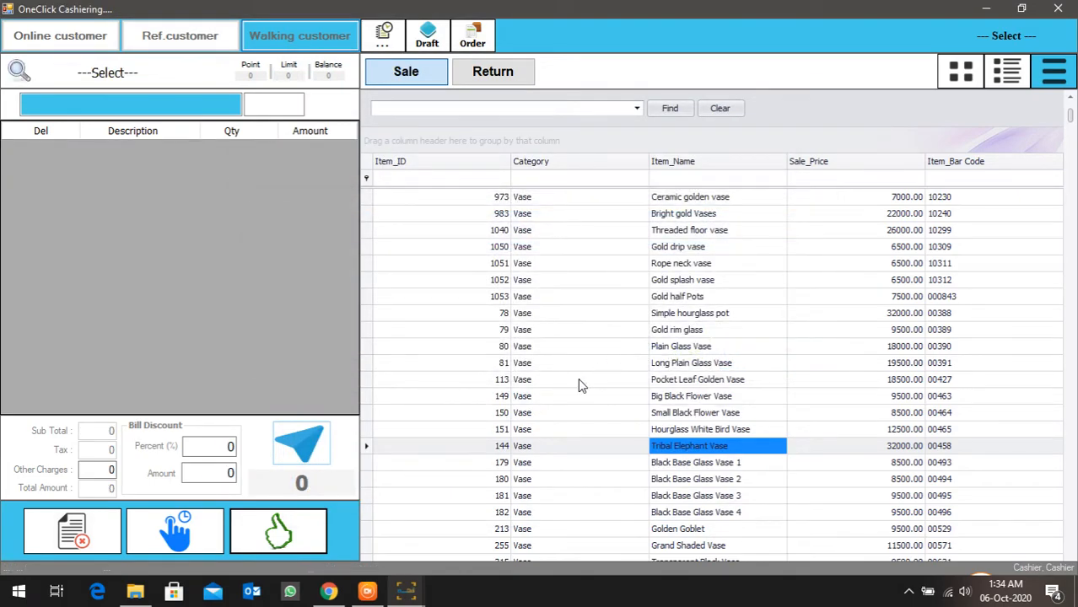
# Step: Open the sales receipt history and filter it by the Karachi location and by Islamabad
pyautogui.click(385, 38)
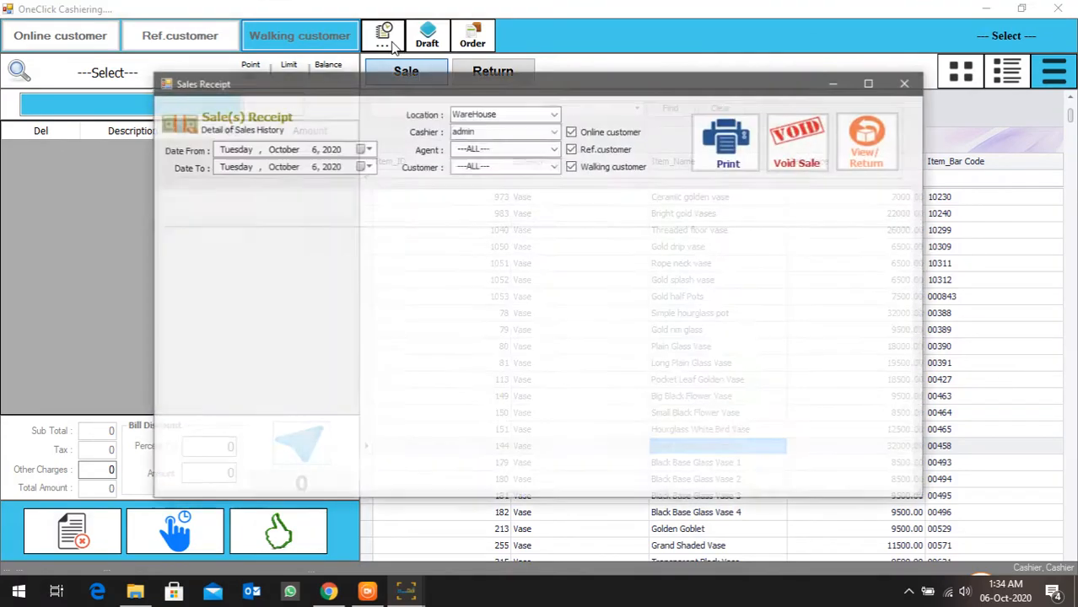
pyautogui.click(541, 113)
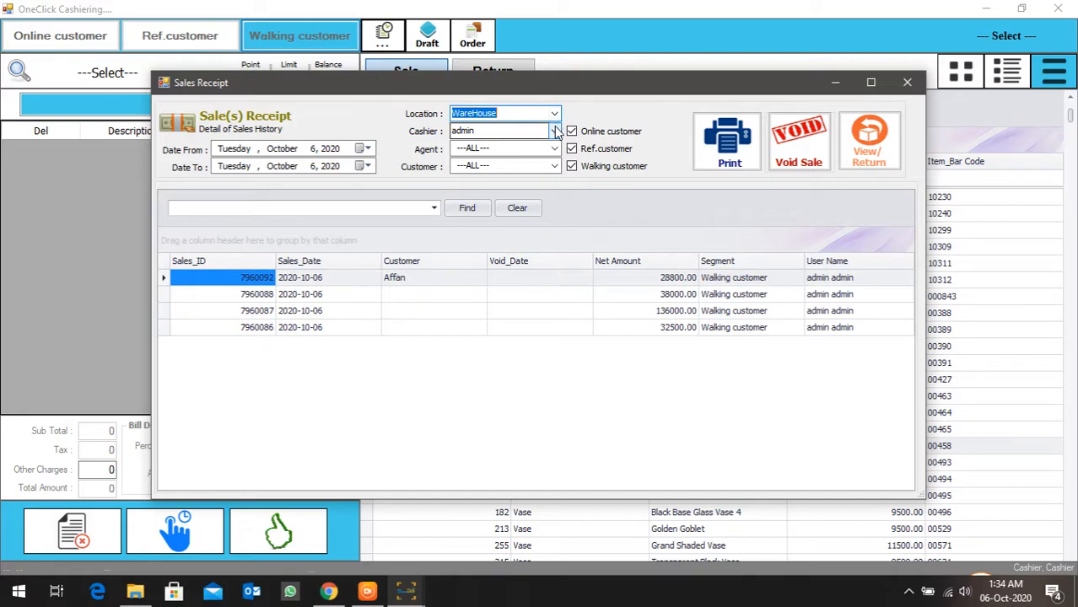
pyautogui.click(554, 113)
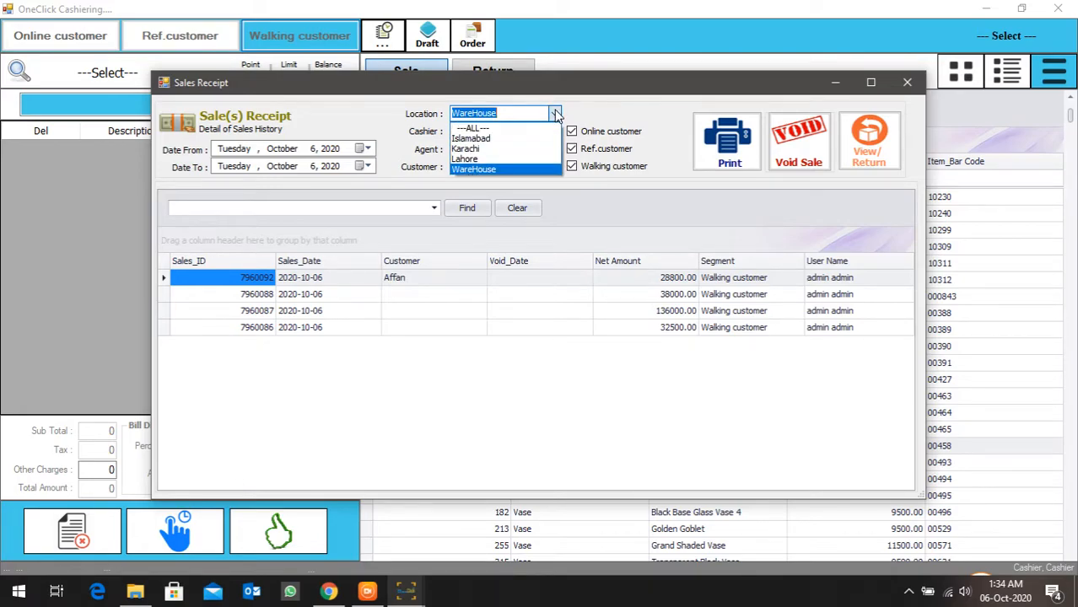
pyautogui.click(533, 150)
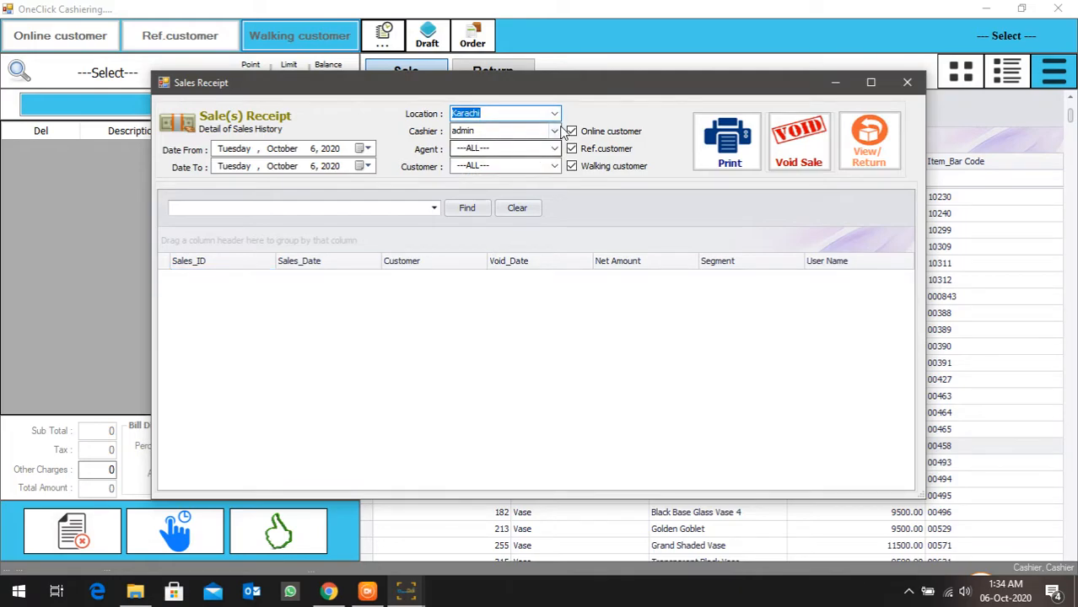
pyautogui.click(554, 113)
pyautogui.click(536, 138)
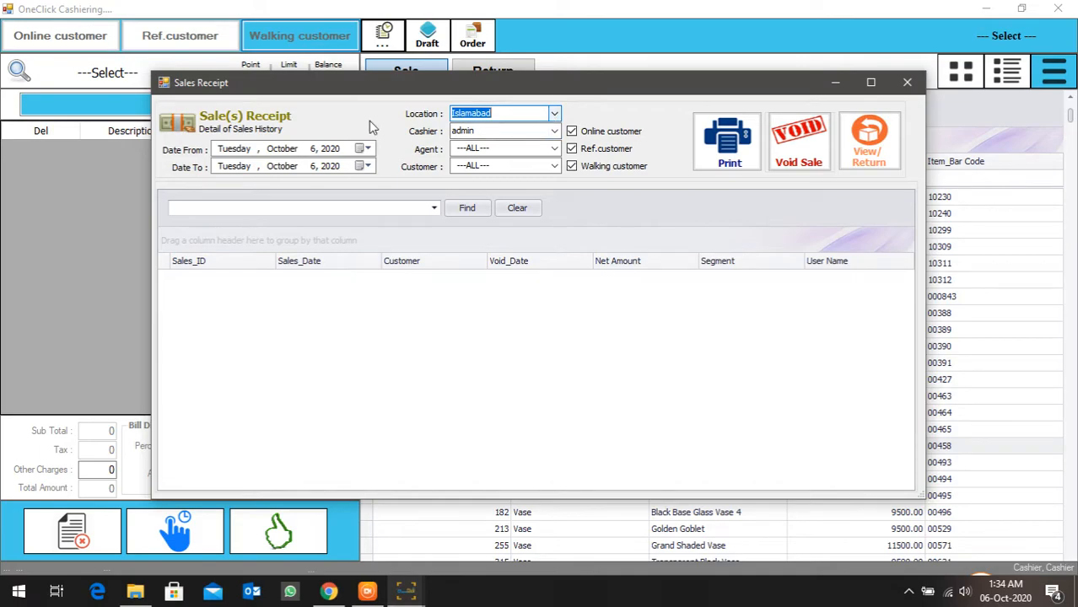
# Step: Set the history's start date to September 6, 2016, review the listed sales, and close the sales history
pyautogui.click(289, 150)
pyautogui.press('Down')
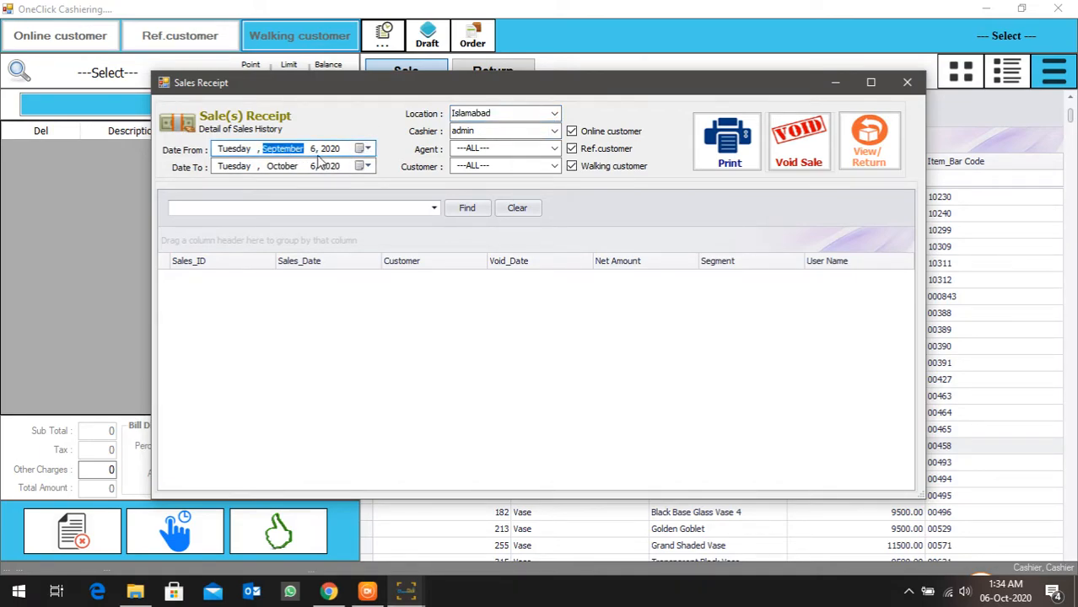
pyautogui.click(334, 152)
pyautogui.write('201')
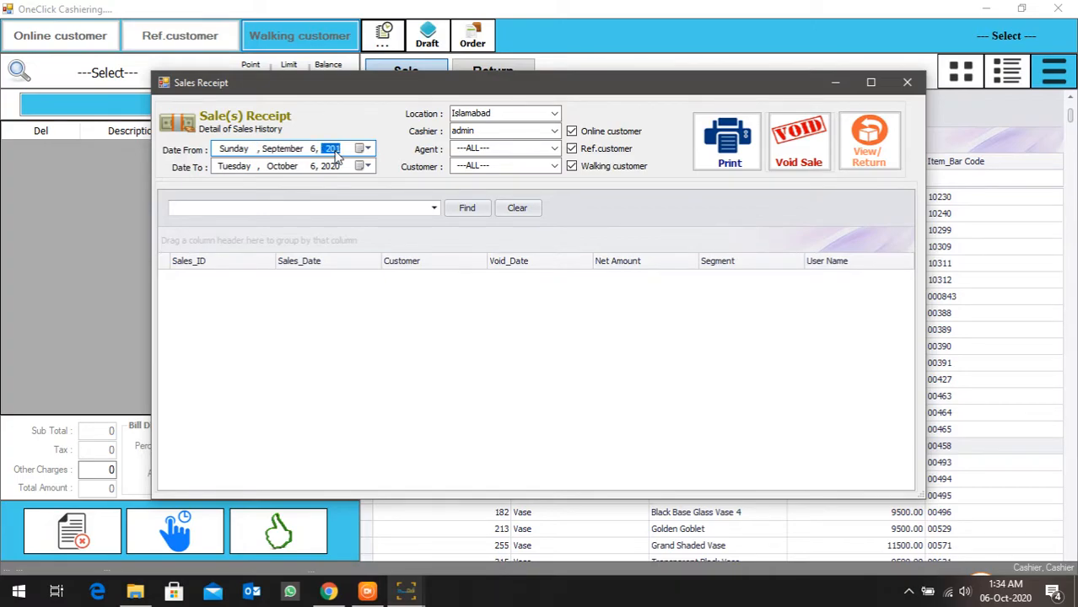
pyautogui.write('6')
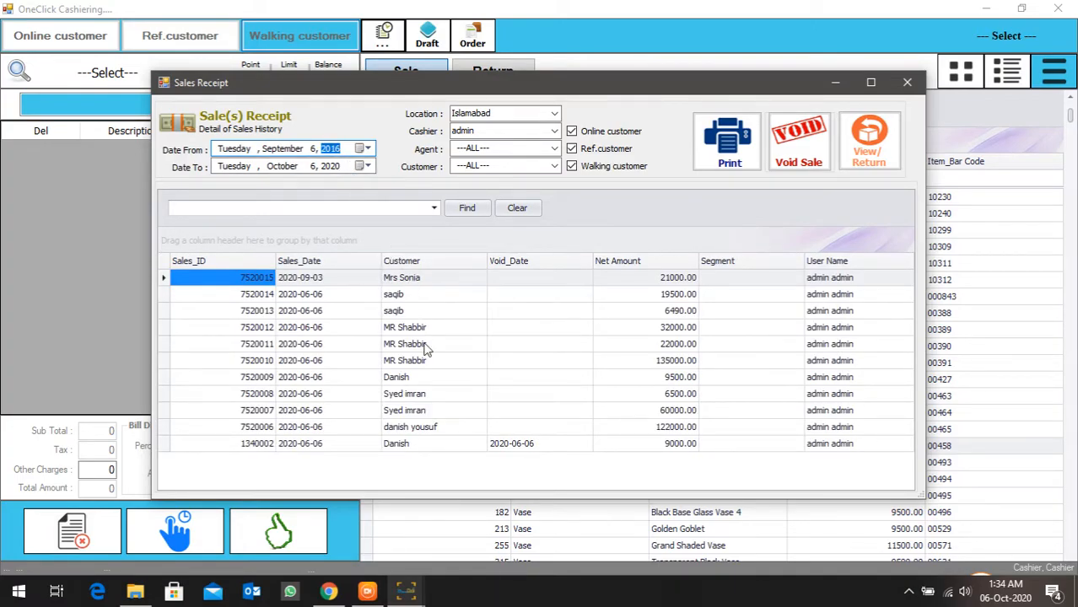
pyautogui.click(907, 82)
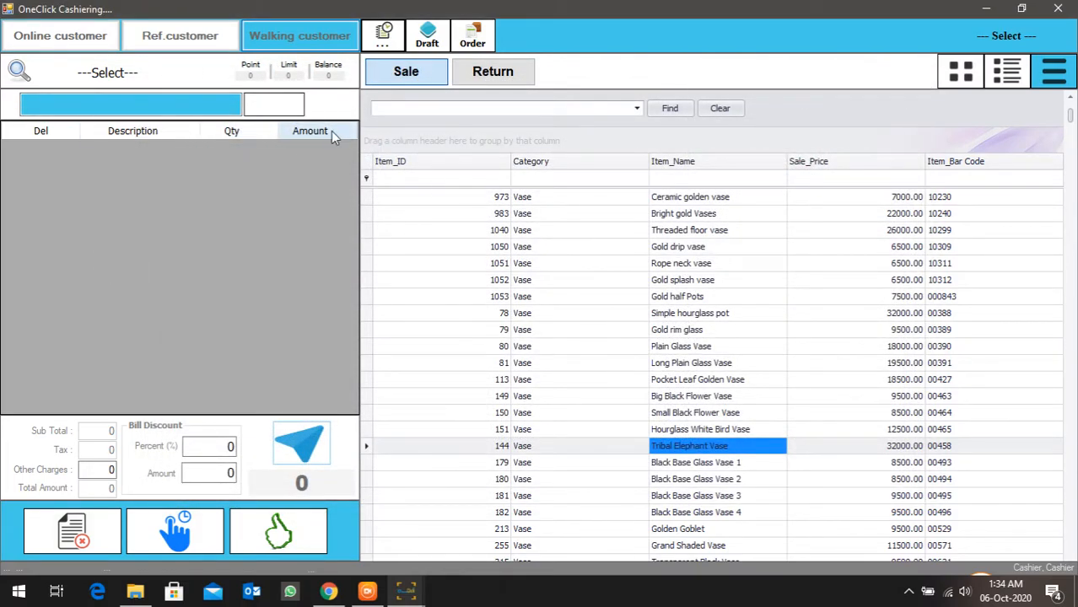
# Step: Leave cashiering, open the inventory's product listing, and bring up the form for adding or modifying products
pyautogui.click(1058, 9)
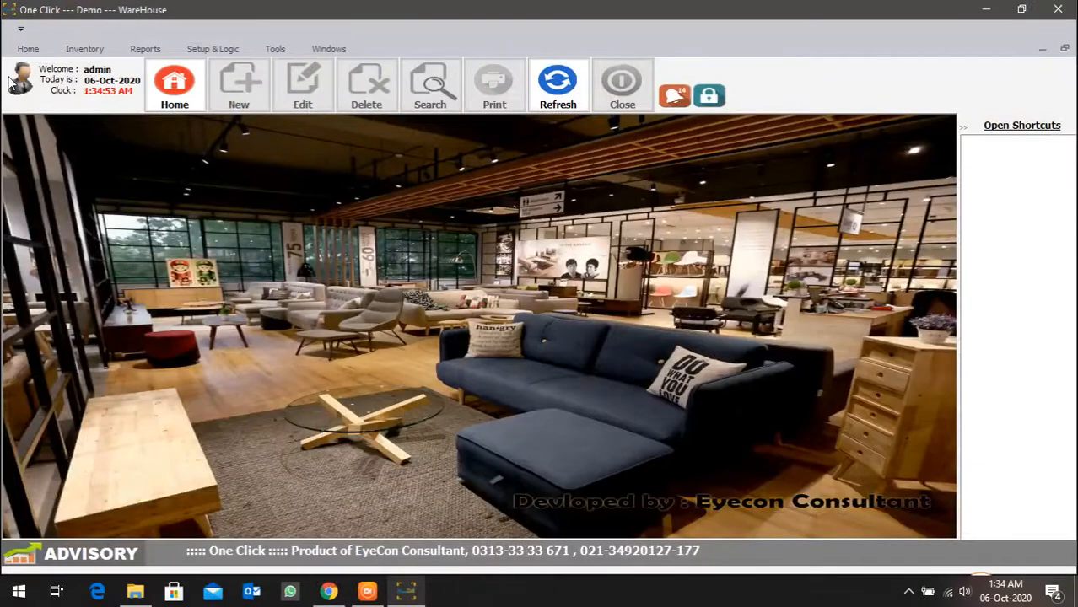
pyautogui.click(81, 48)
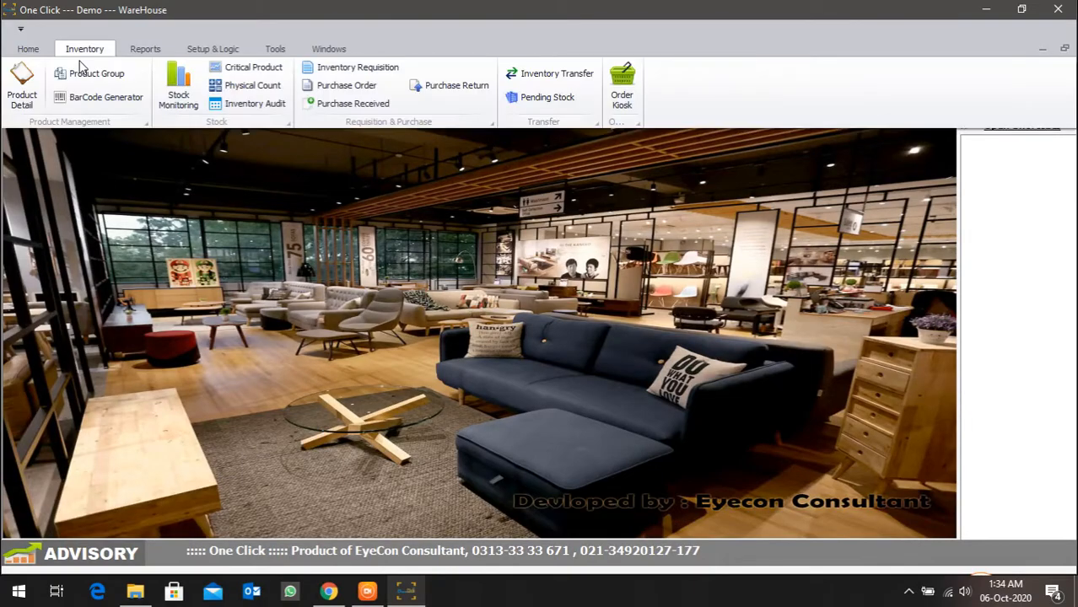
pyautogui.click(24, 86)
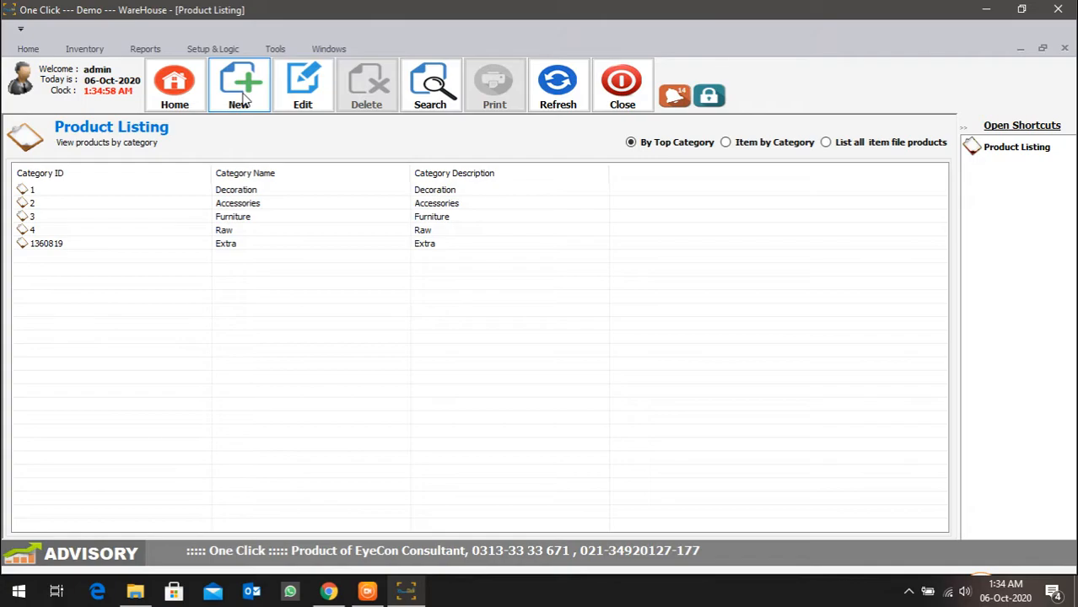
pyautogui.click(240, 93)
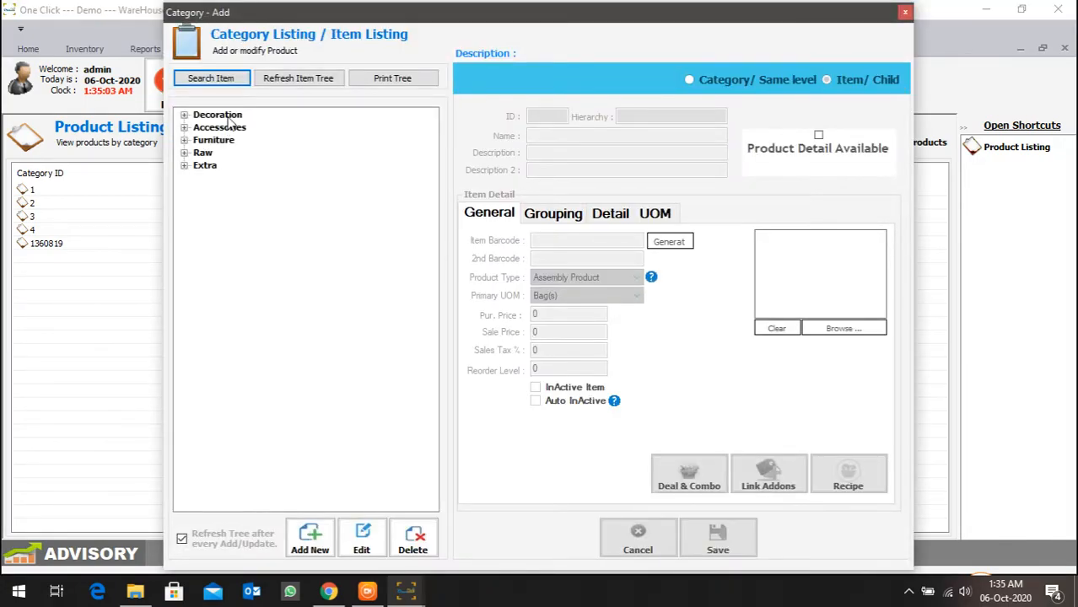
# Step: Expand the Vase group under Decoration and select the item Ceramic flower vase 2
pyautogui.doubleClick(227, 117)
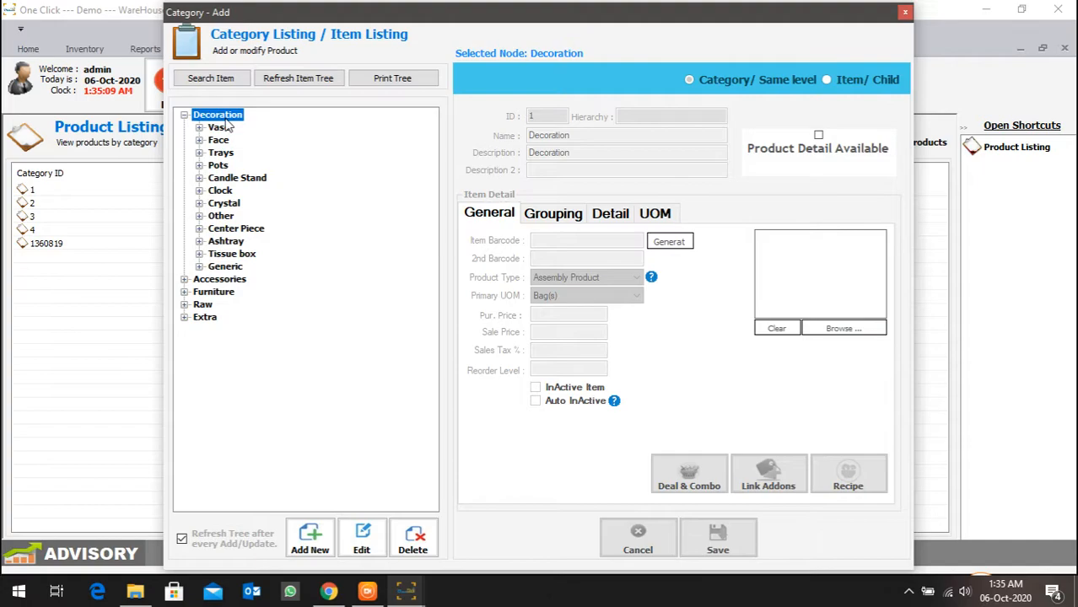
pyautogui.click(219, 128)
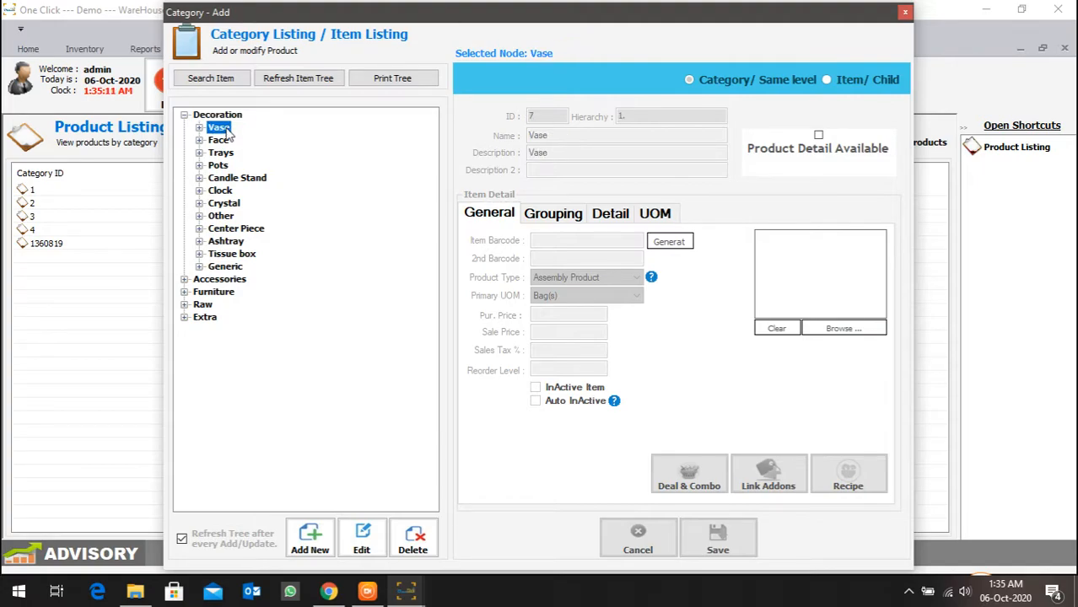
pyautogui.doubleClick(223, 129)
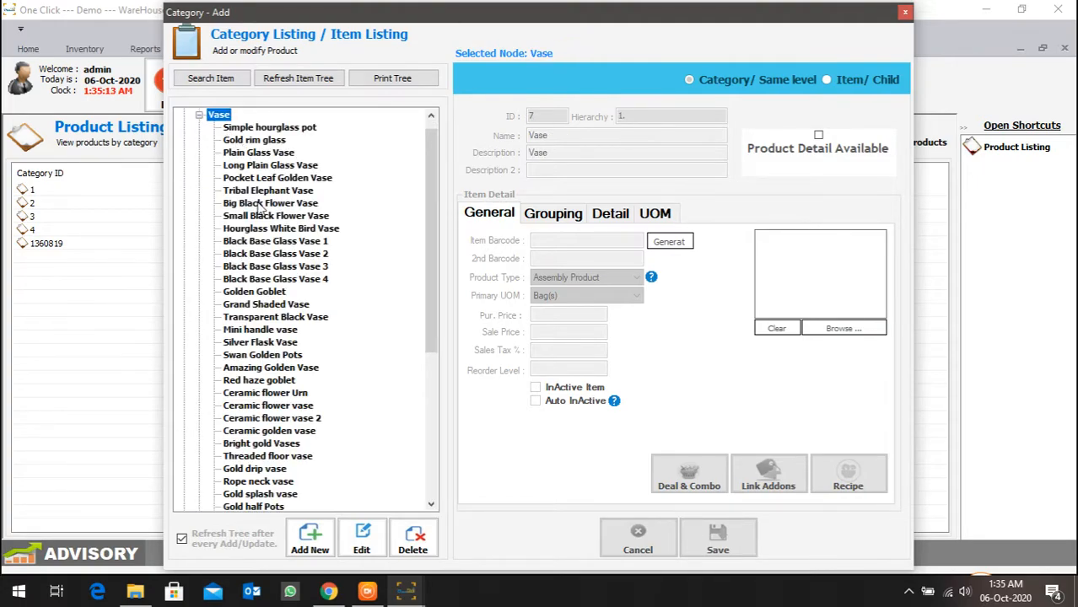
pyautogui.scroll(-1, 261, 209)
pyautogui.scroll(-3, 274, 312)
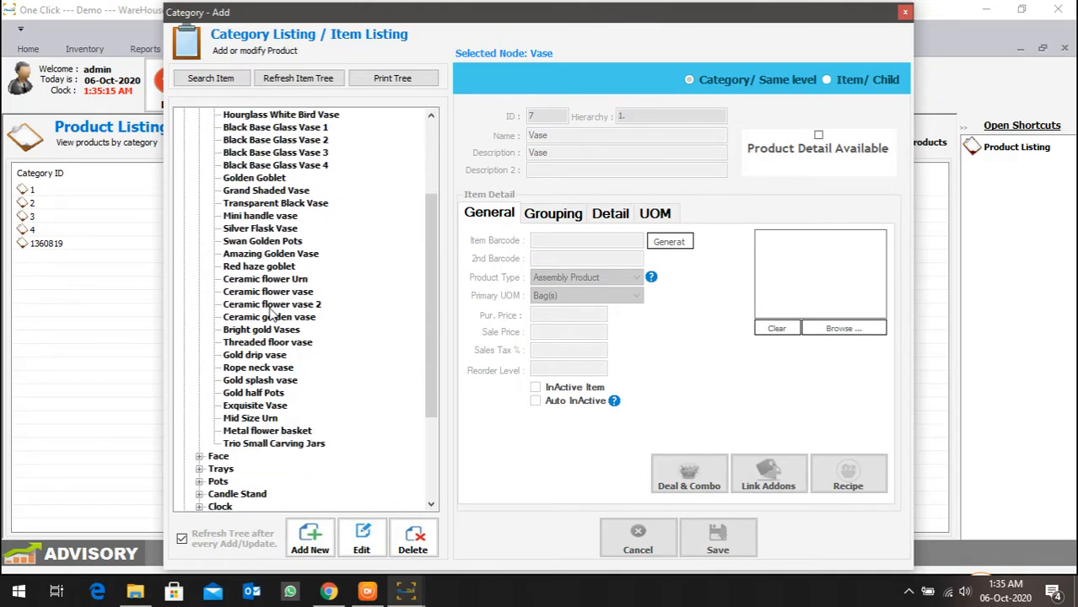
pyautogui.click(272, 306)
pyautogui.click(280, 268)
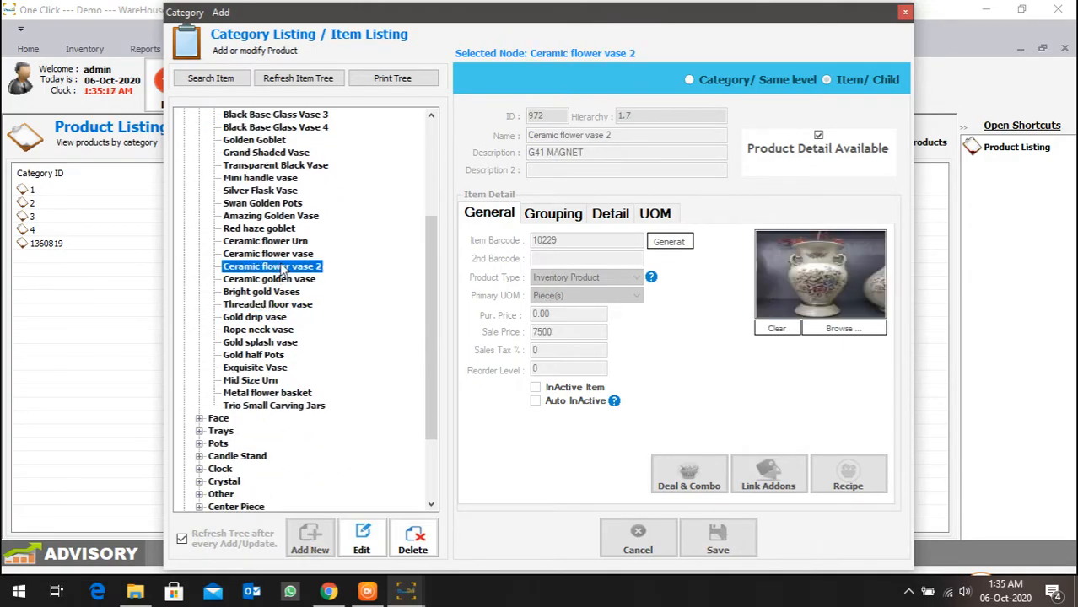
# Step: Open Ceramic flower vase 2 for editing, go to its sales tax percentage, and save the record
pyautogui.click(361, 538)
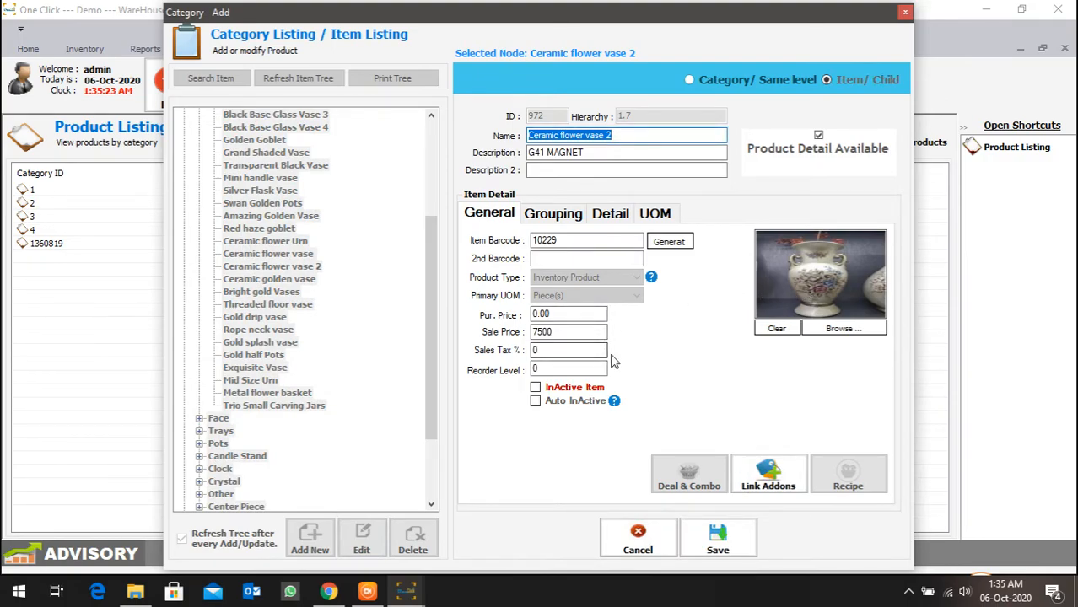
pyautogui.click(572, 355)
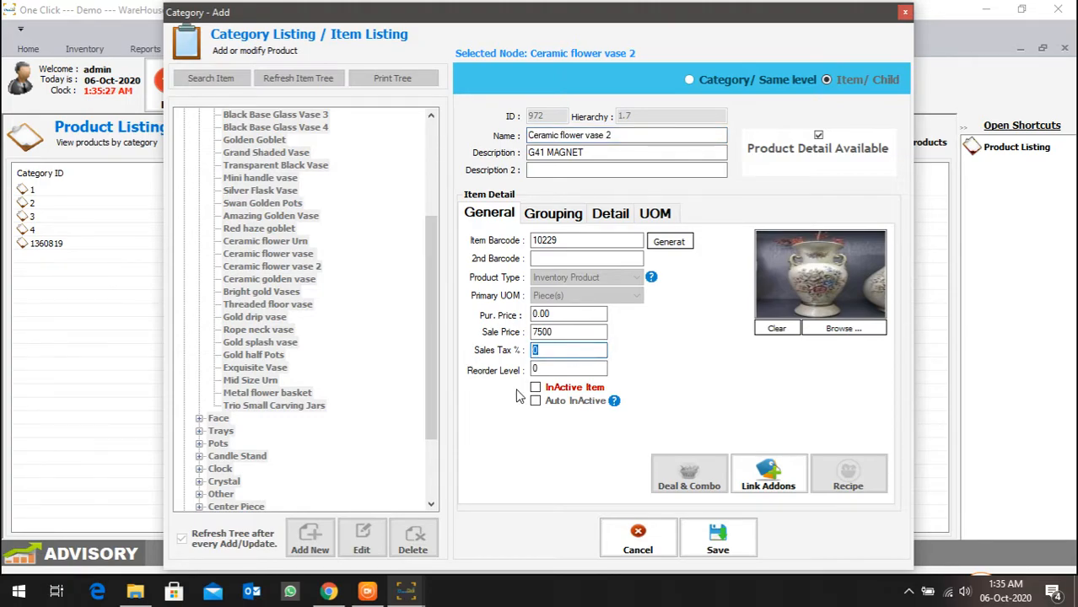
pyautogui.click(753, 563)
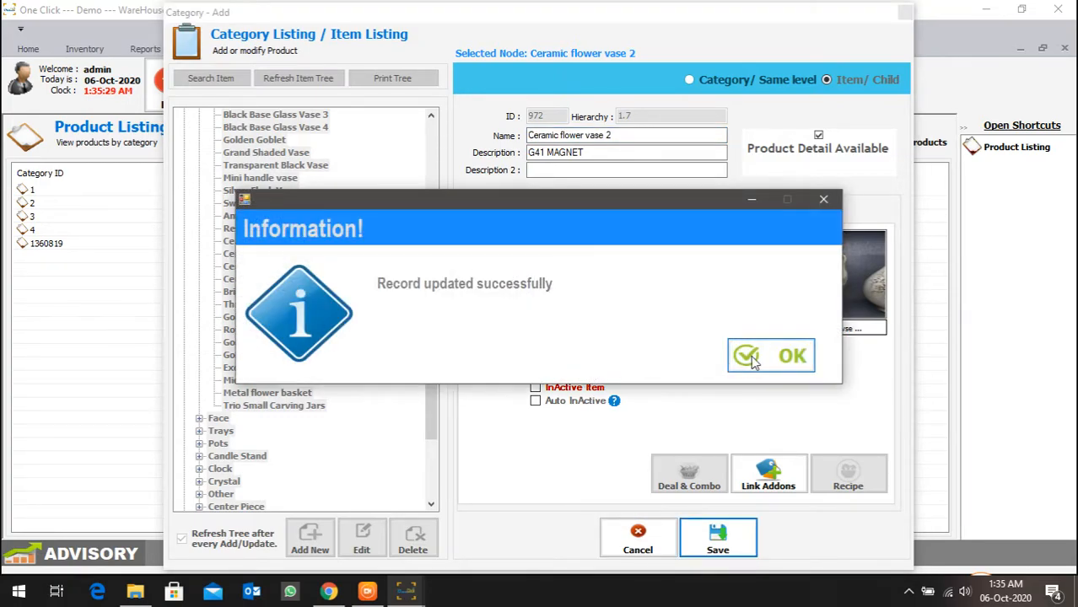
pyautogui.click(745, 357)
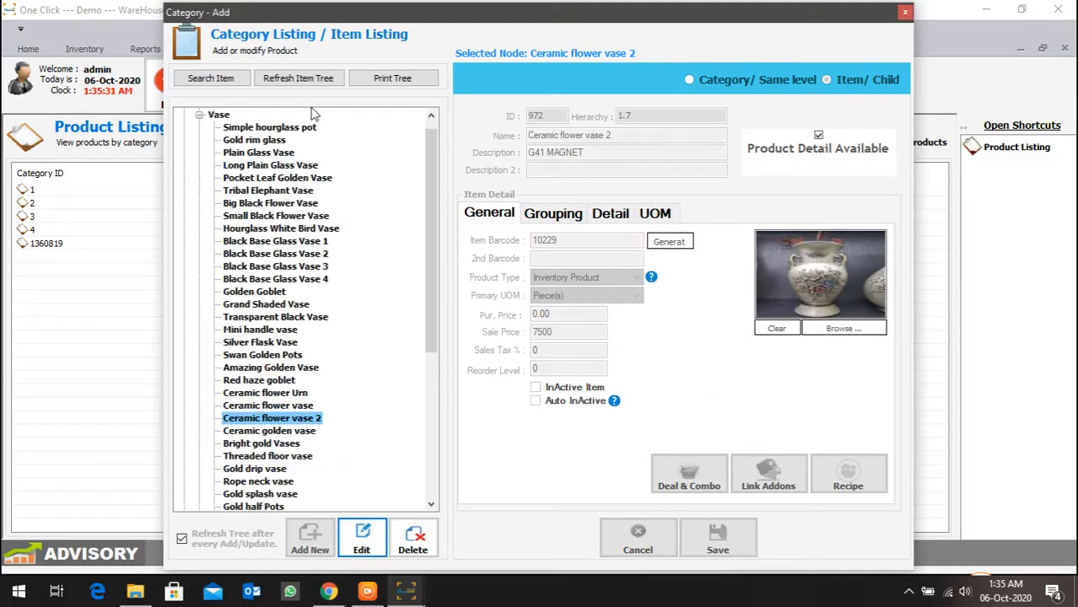
# Step: Search the item listing for "alpha bed" and select the product Alpha bed
pyautogui.doubleClick(217, 118)
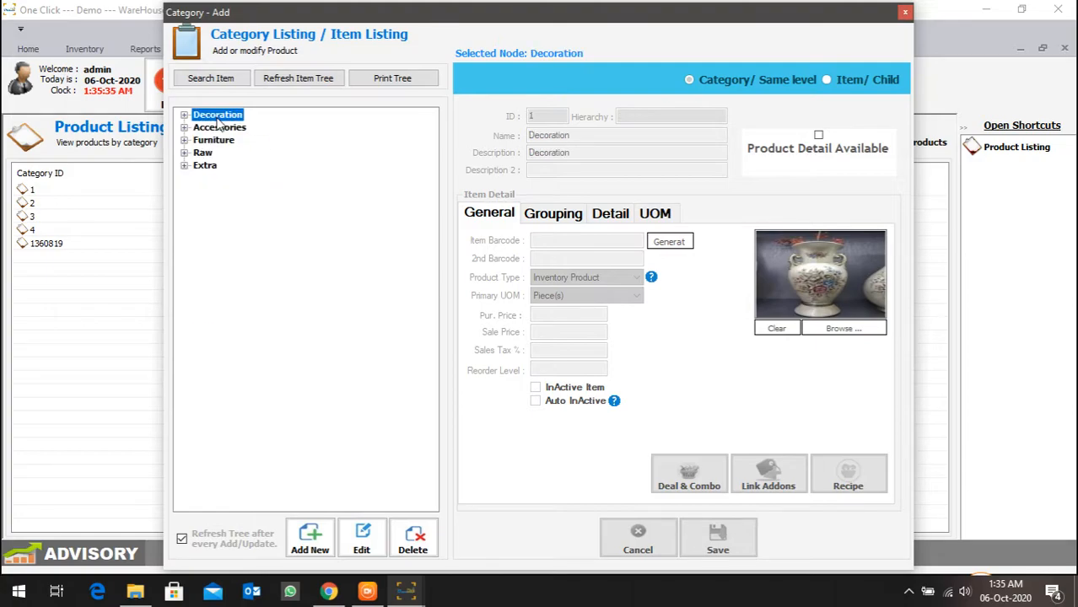
pyautogui.click(223, 80)
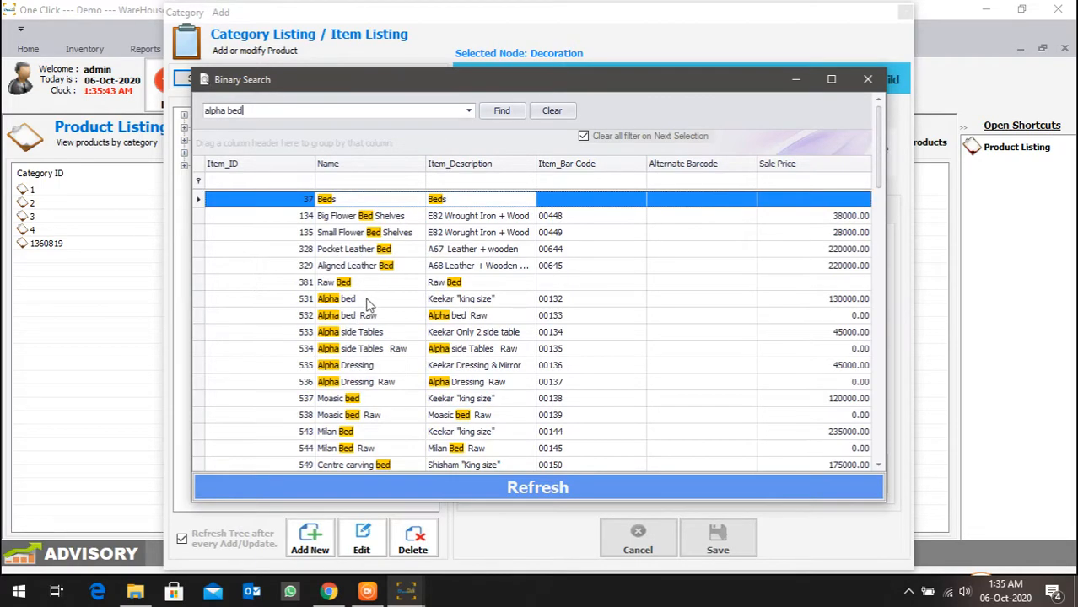
pyautogui.doubleClick(366, 301)
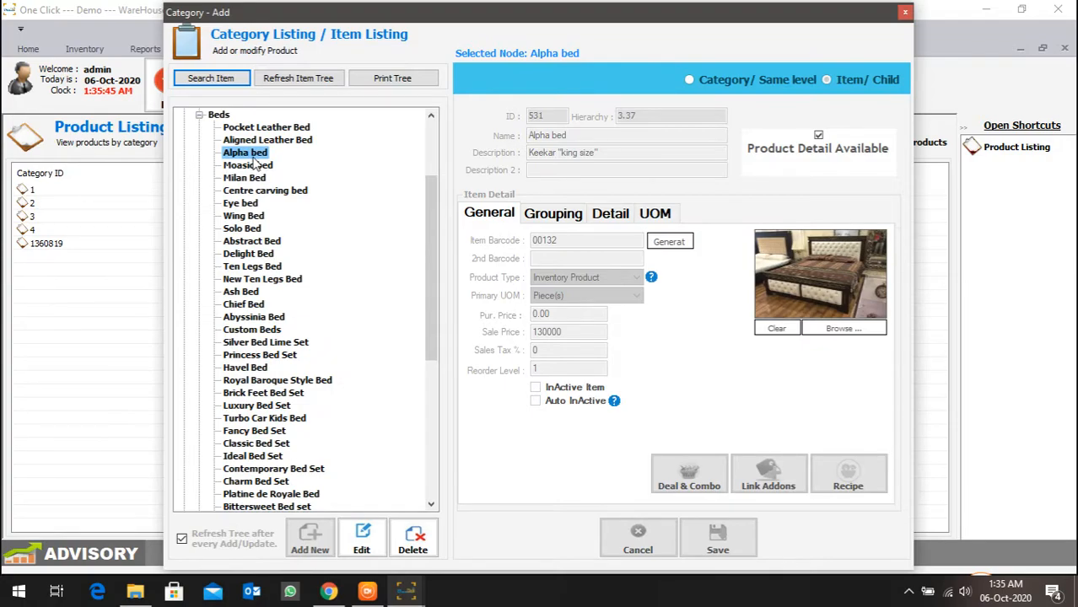
# Step: Open Alpha bed for editing at its sale price, save the record, and close the category and item form
pyautogui.click(361, 540)
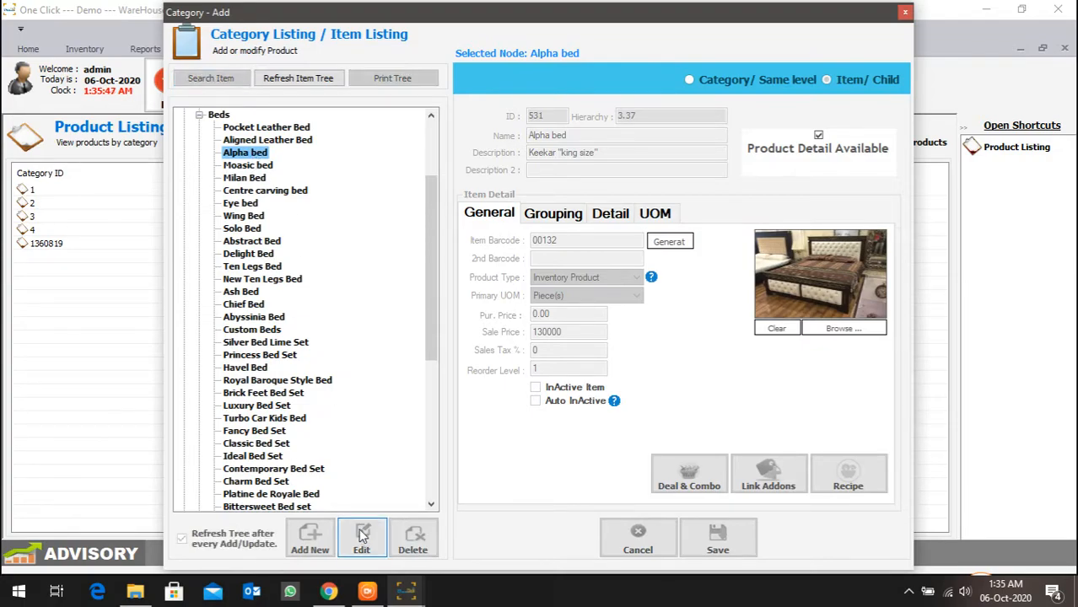
pyautogui.click(556, 333)
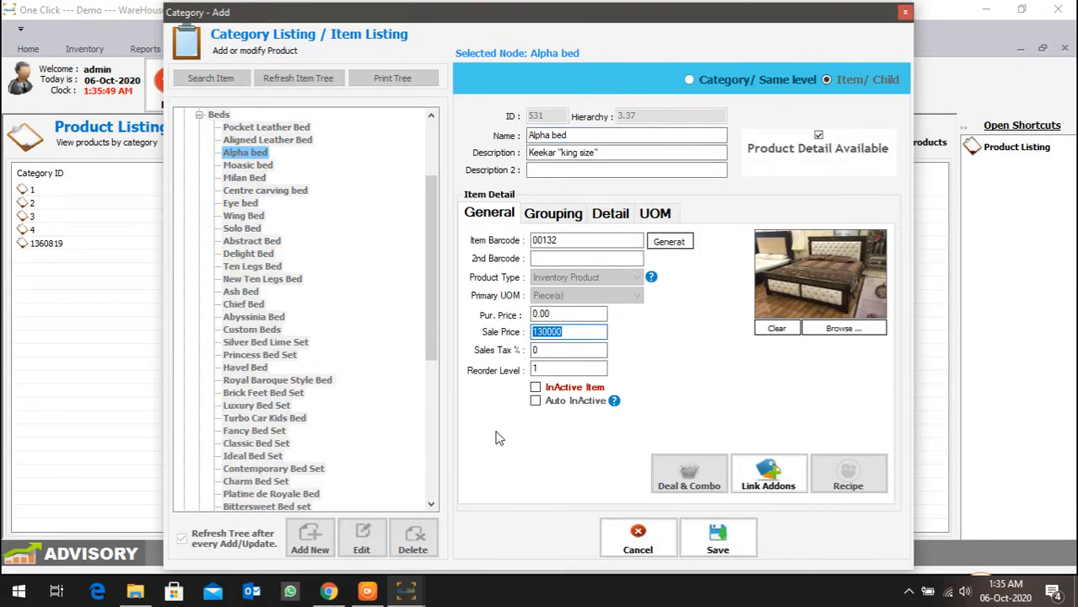
pyautogui.click(712, 544)
pyautogui.press('Return')
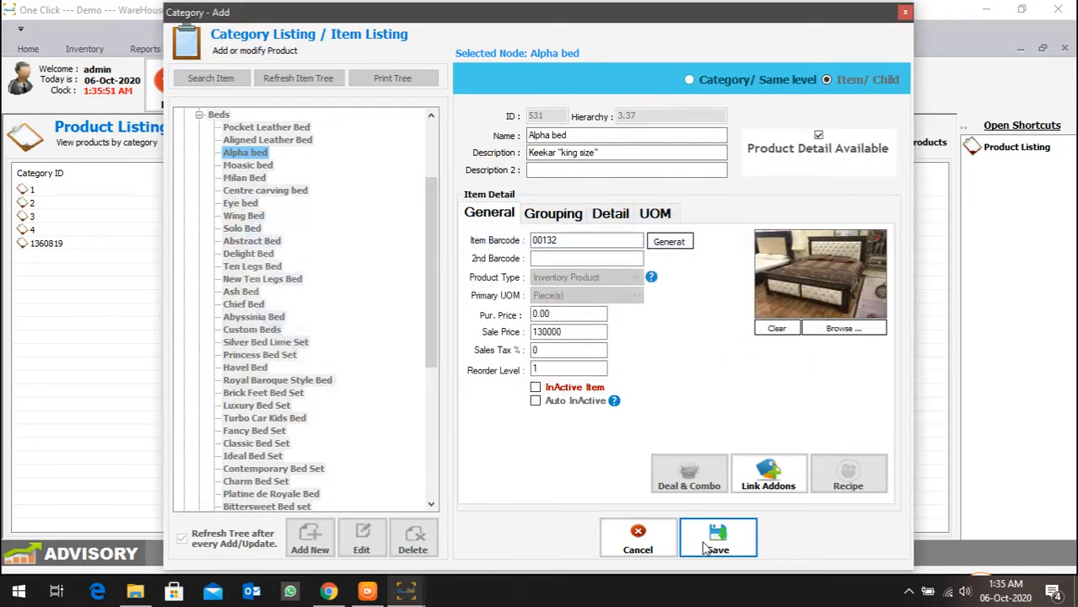
pyautogui.click(905, 13)
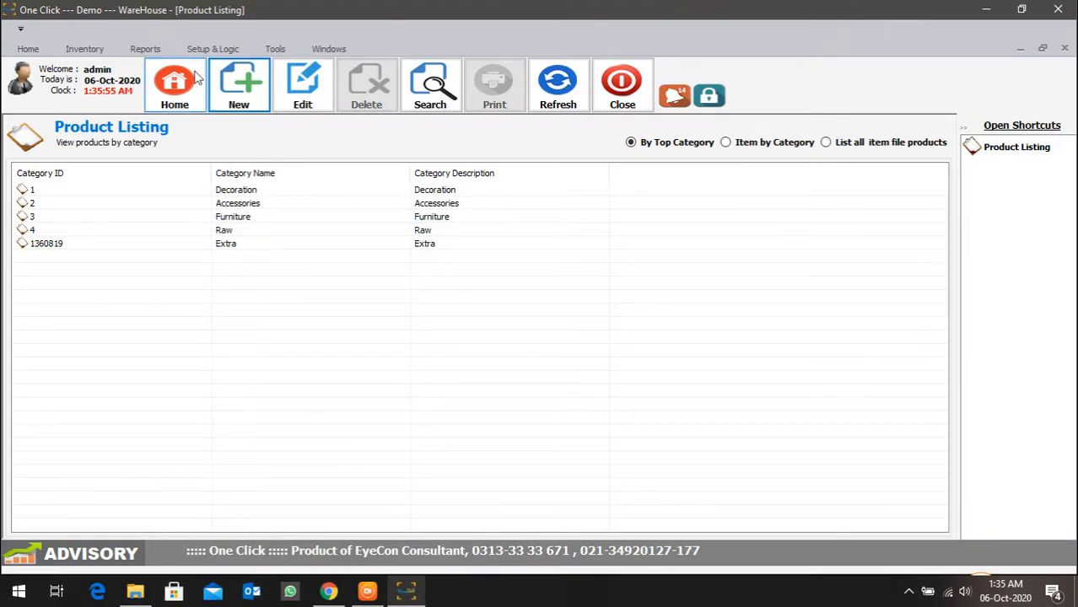
# Step: Open the inventory's stock monitoring and view the stock for Islamabad and Karachi
pyautogui.click(84, 49)
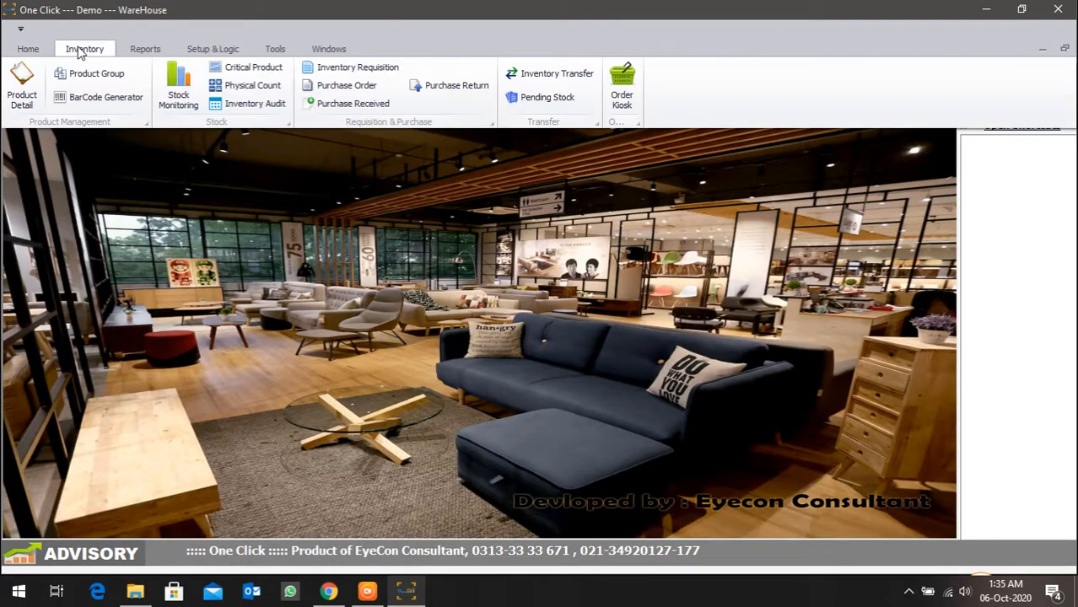
pyautogui.click(186, 97)
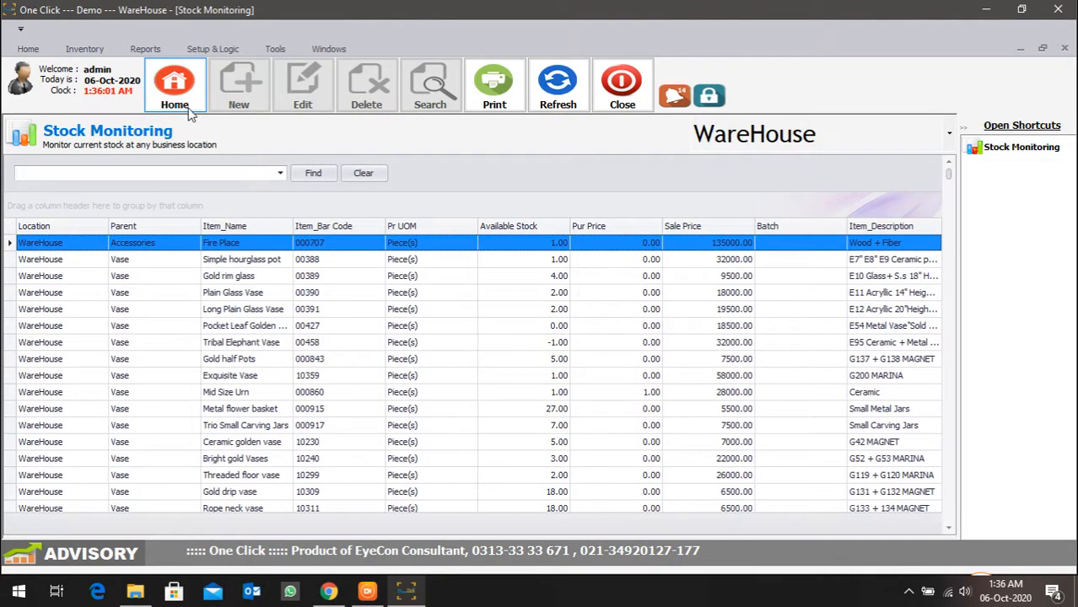
pyautogui.click(948, 137)
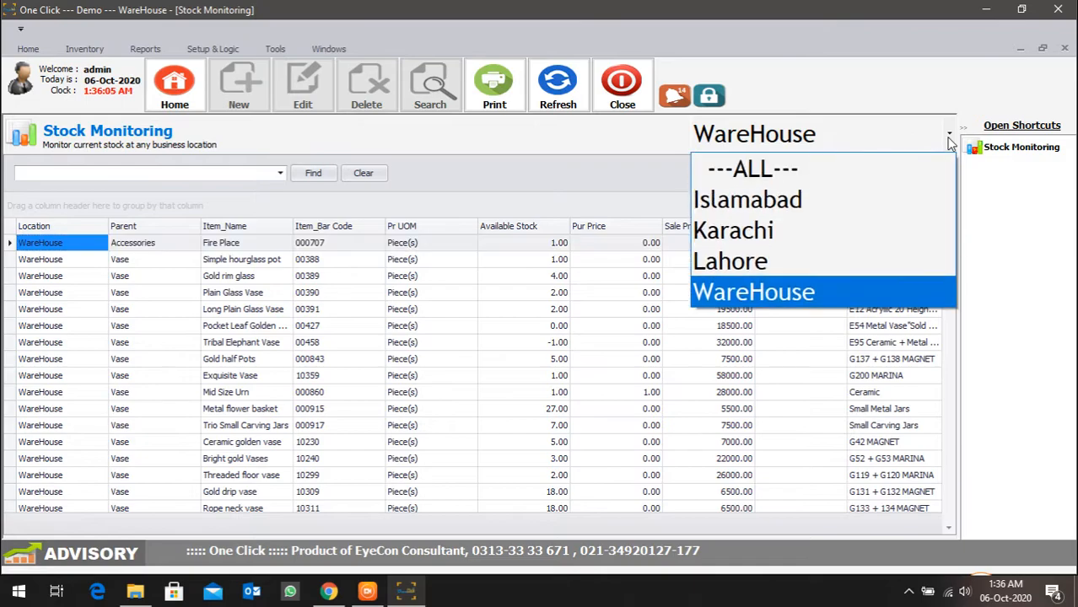
pyautogui.click(867, 200)
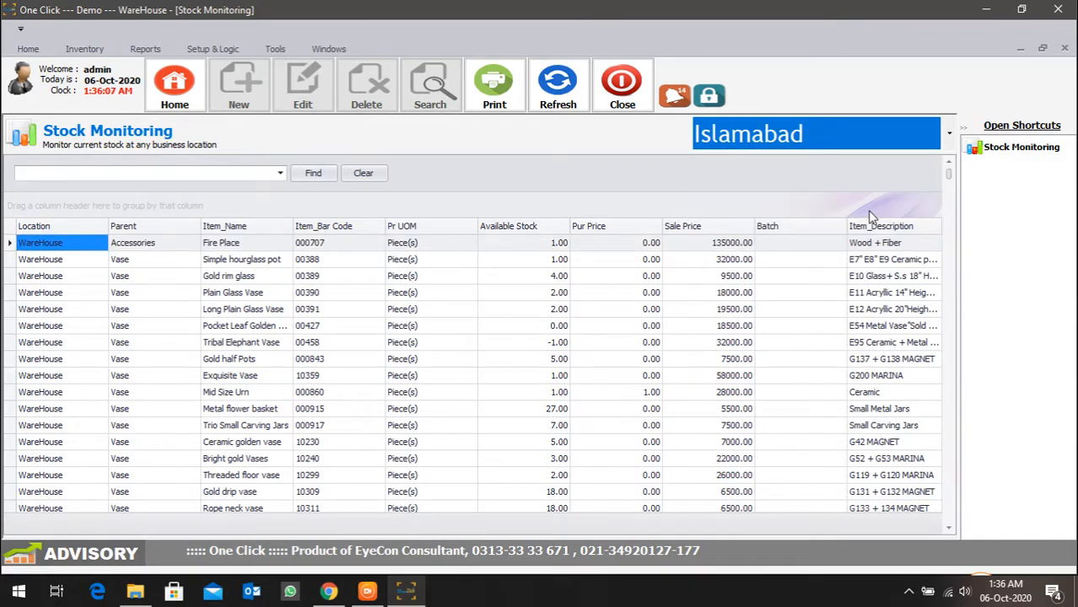
pyautogui.click(939, 138)
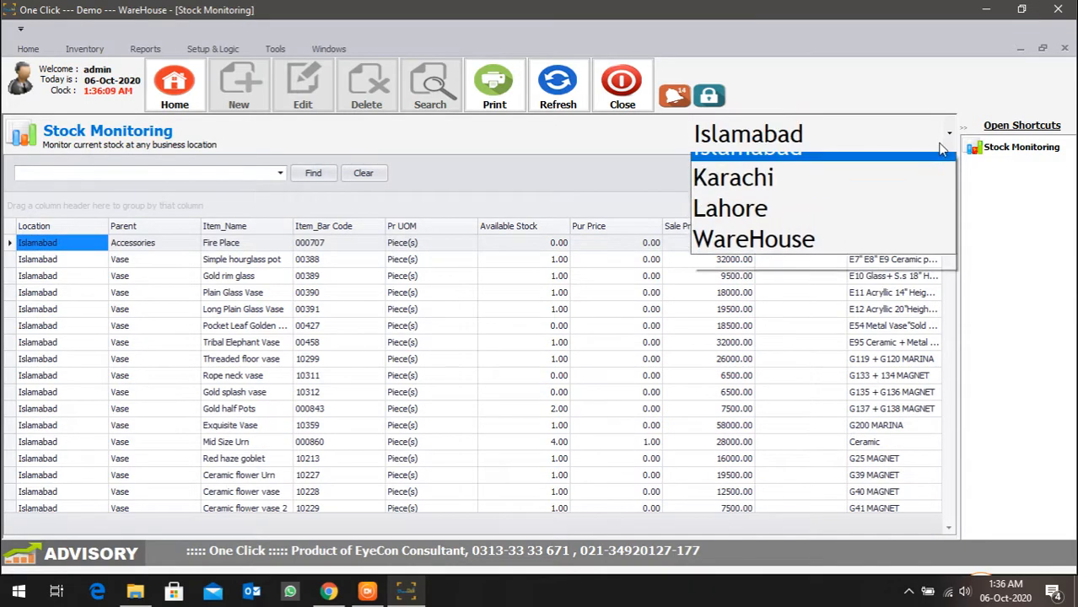
pyautogui.click(903, 223)
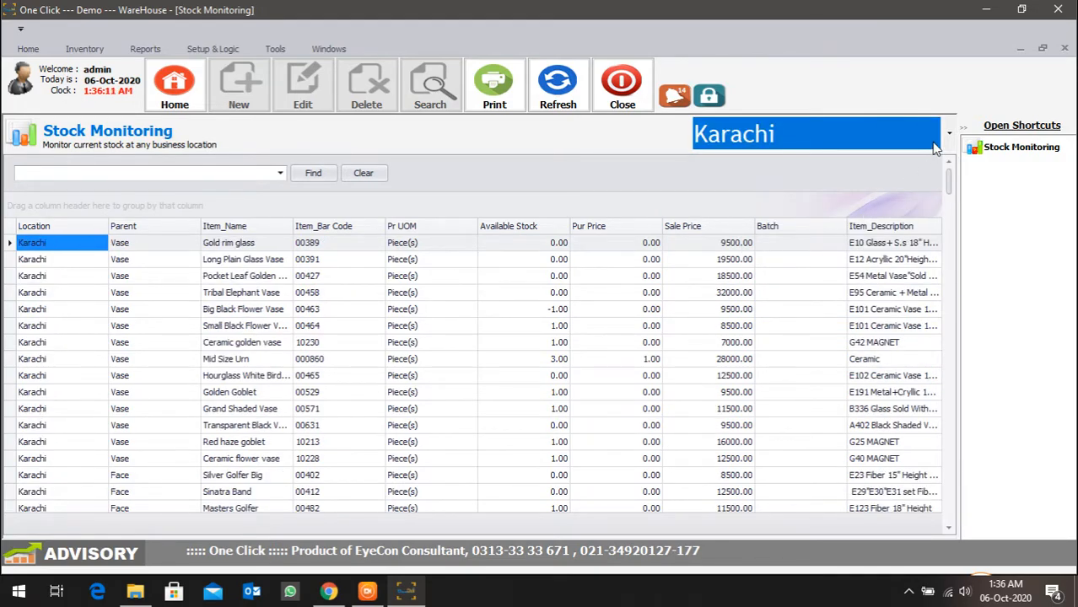
# Step: Switch stock monitoring to the Lahore location, look through its items' available stock, and close the stock view
pyautogui.click(943, 142)
pyautogui.click(829, 258)
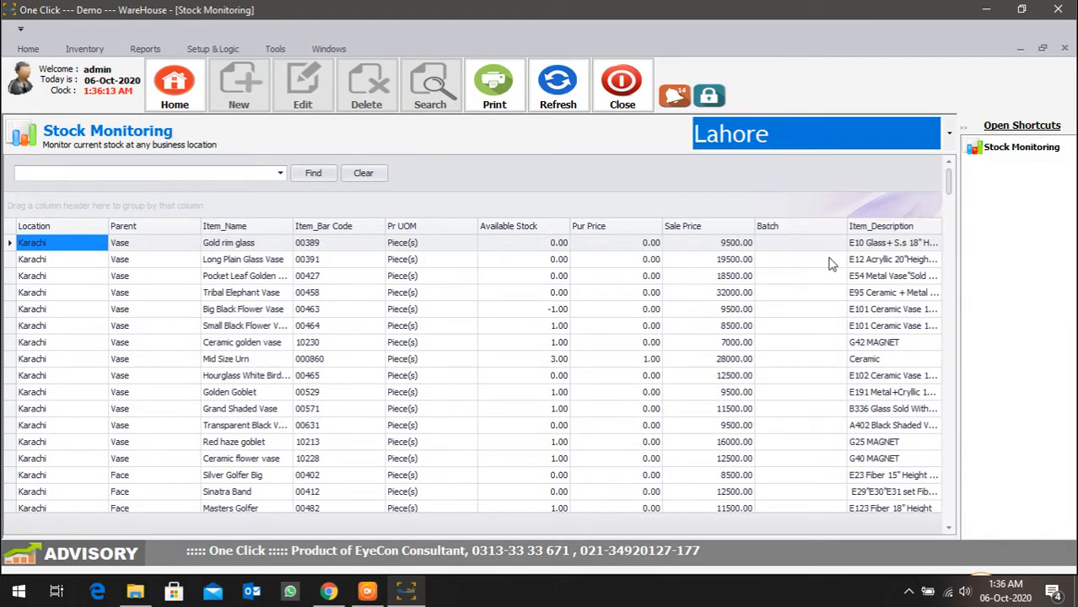
pyautogui.scroll(-7, 607, 269)
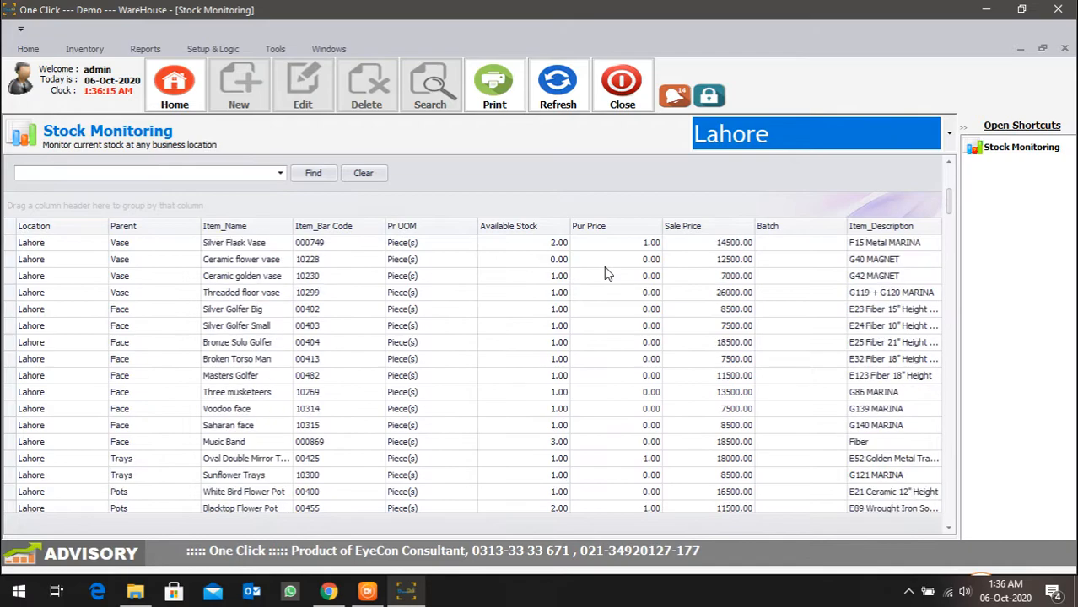
pyautogui.scroll(-15, 590, 318)
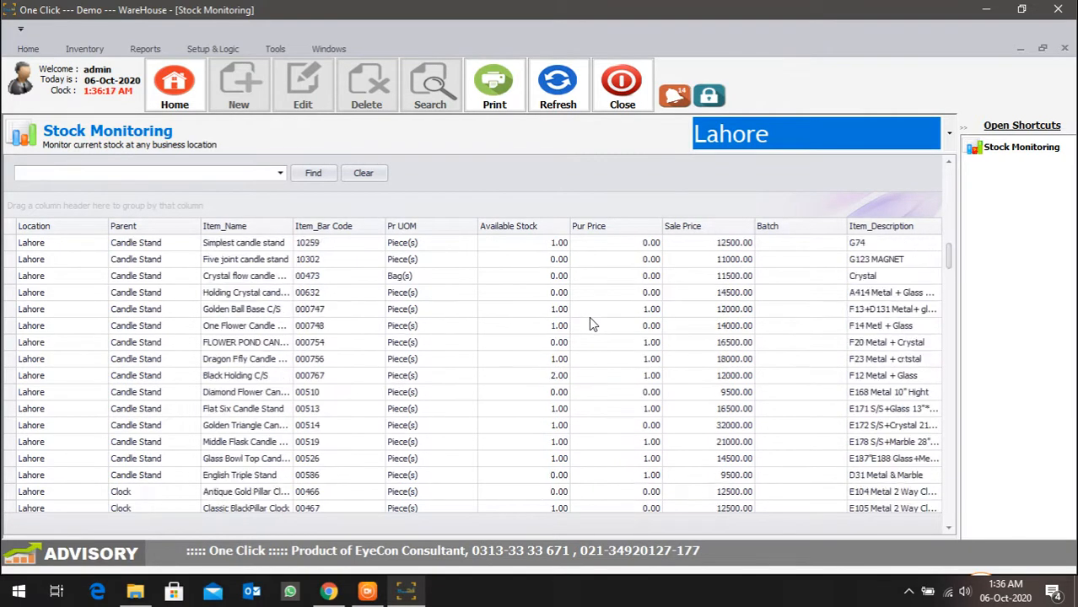
pyautogui.scroll(-5, 590, 325)
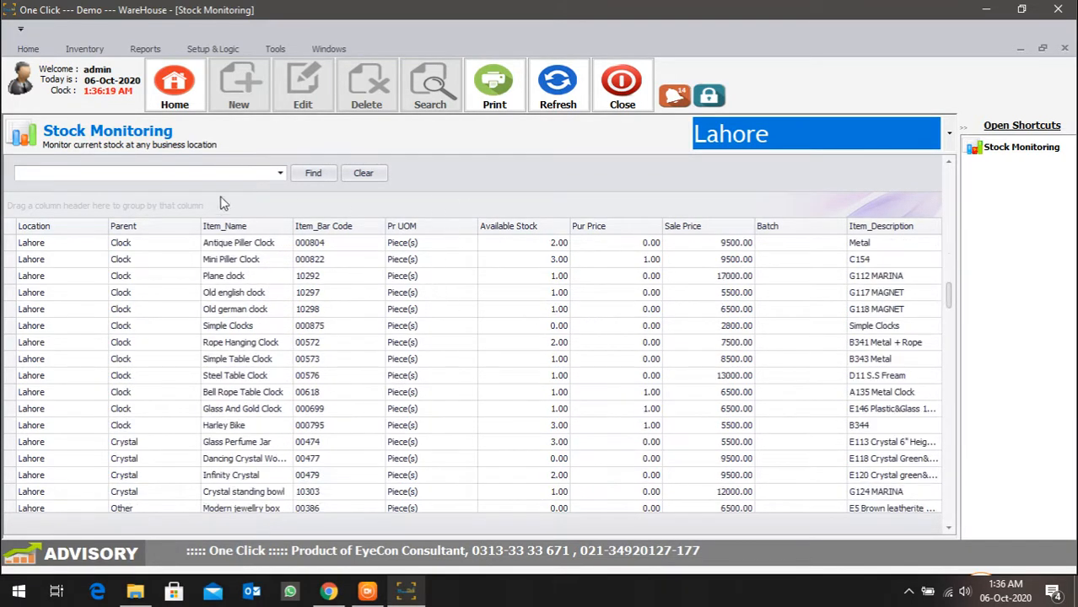
pyautogui.click(622, 84)
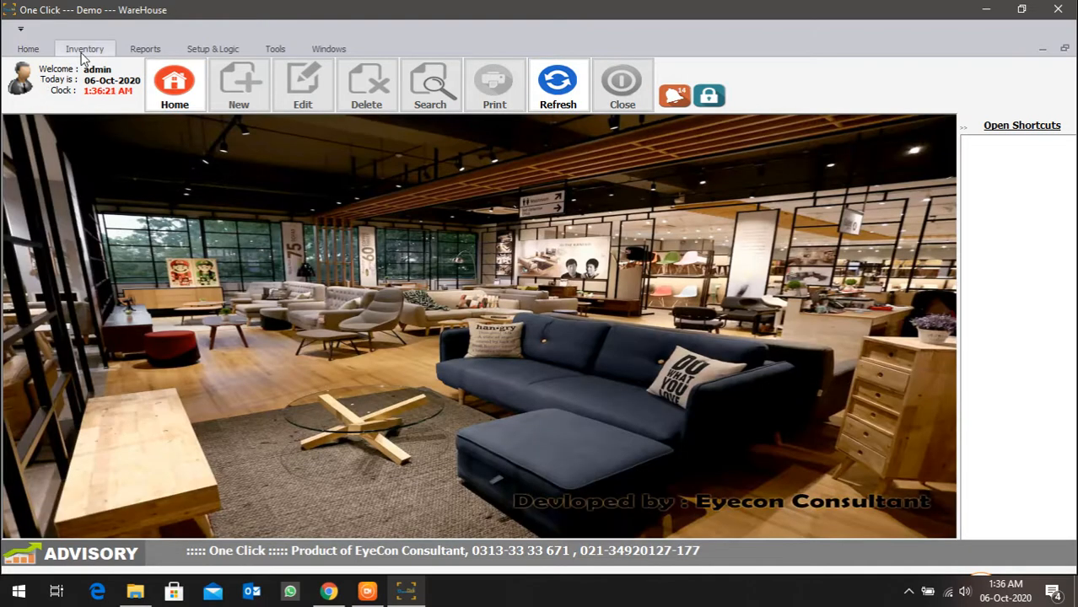
# Step: Open the inventory transfer screen and start a new transfer with Islamabad as the destination
pyautogui.click(83, 51)
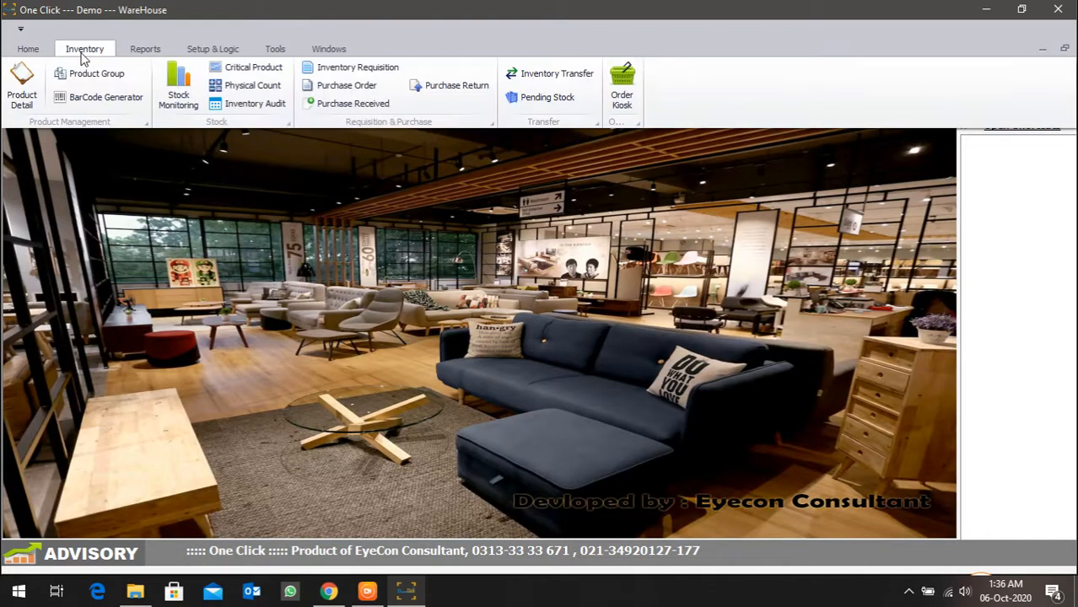
pyautogui.click(560, 75)
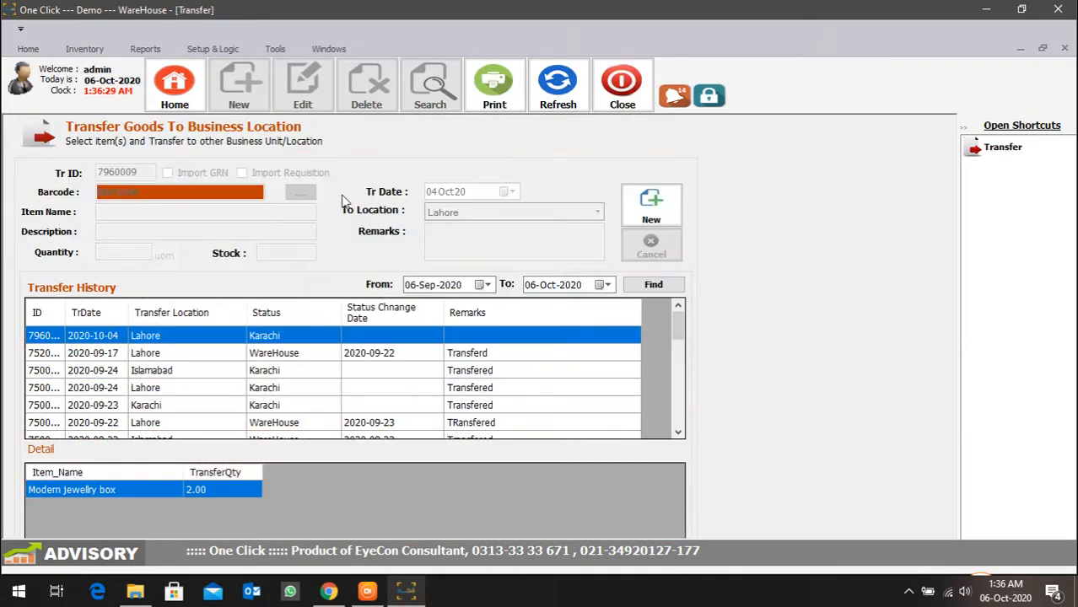
pyautogui.click(650, 205)
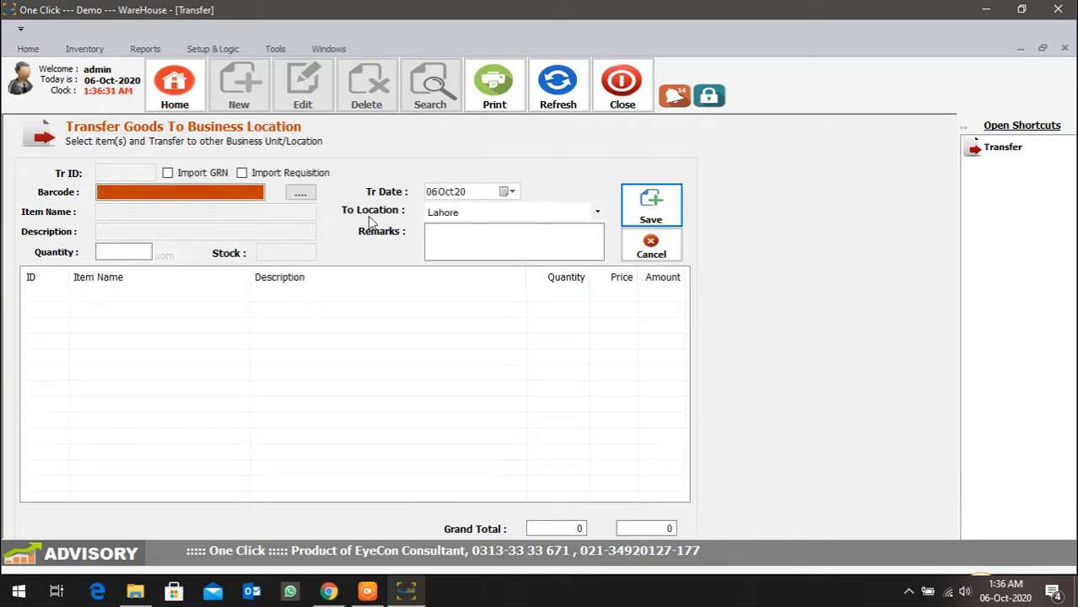
pyautogui.click(598, 214)
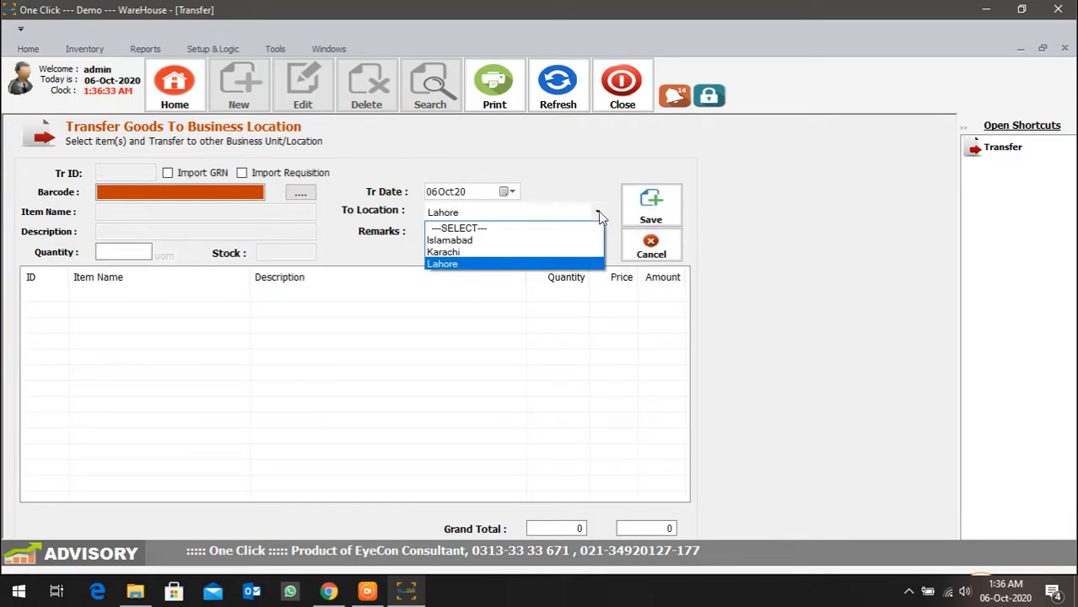
pyautogui.click(531, 246)
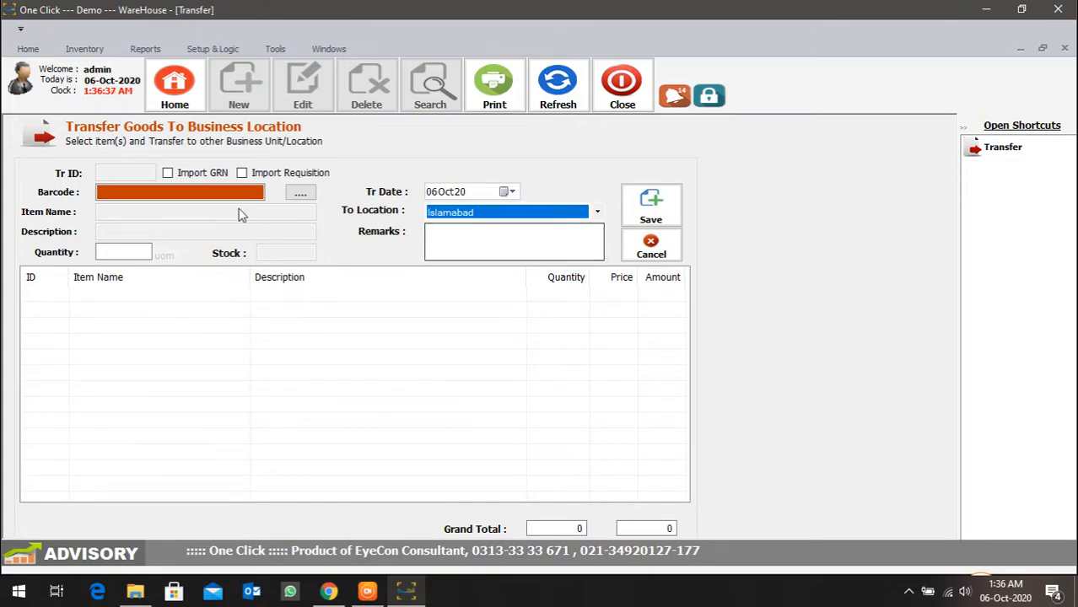
# Step: Add one Plain Glass Vase to the transfer and save it with its printable receipt shown
pyautogui.click(300, 193)
pyautogui.doubleClick(342, 248)
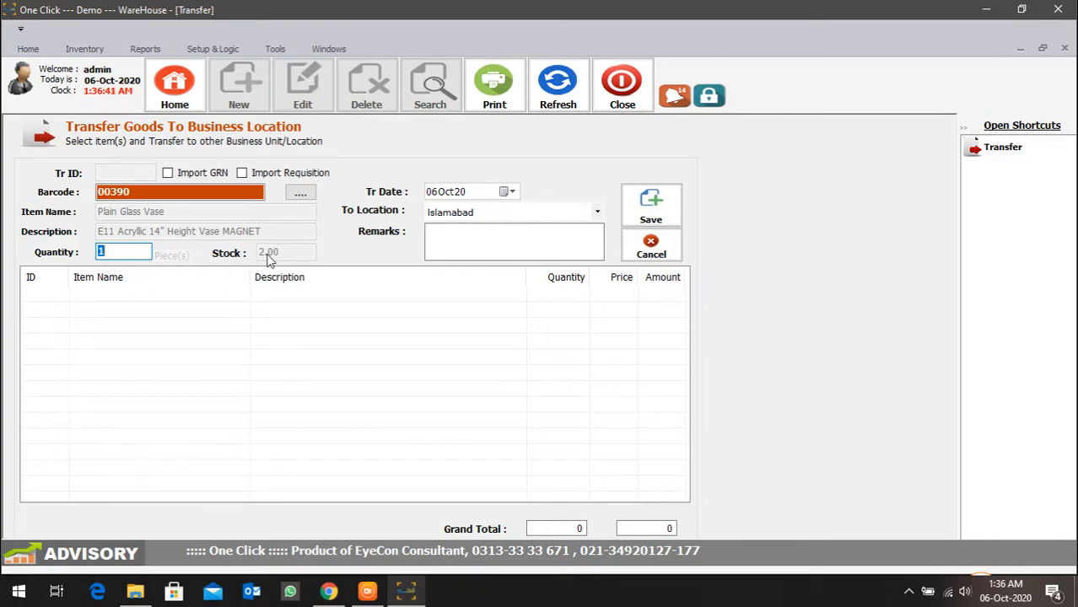
pyautogui.press('Return')
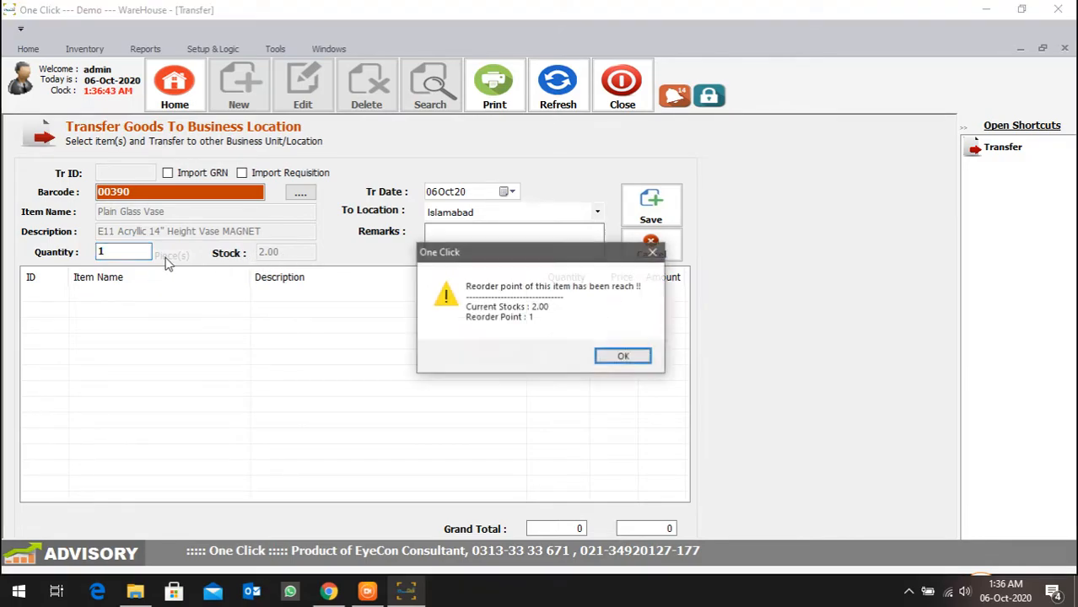
pyautogui.click(607, 357)
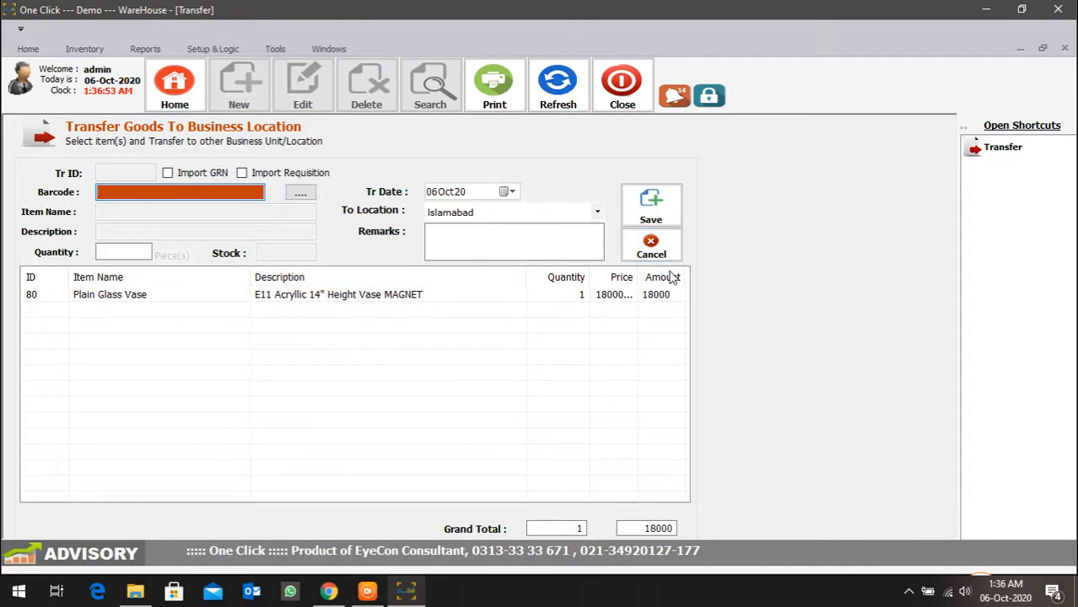
pyautogui.click(662, 217)
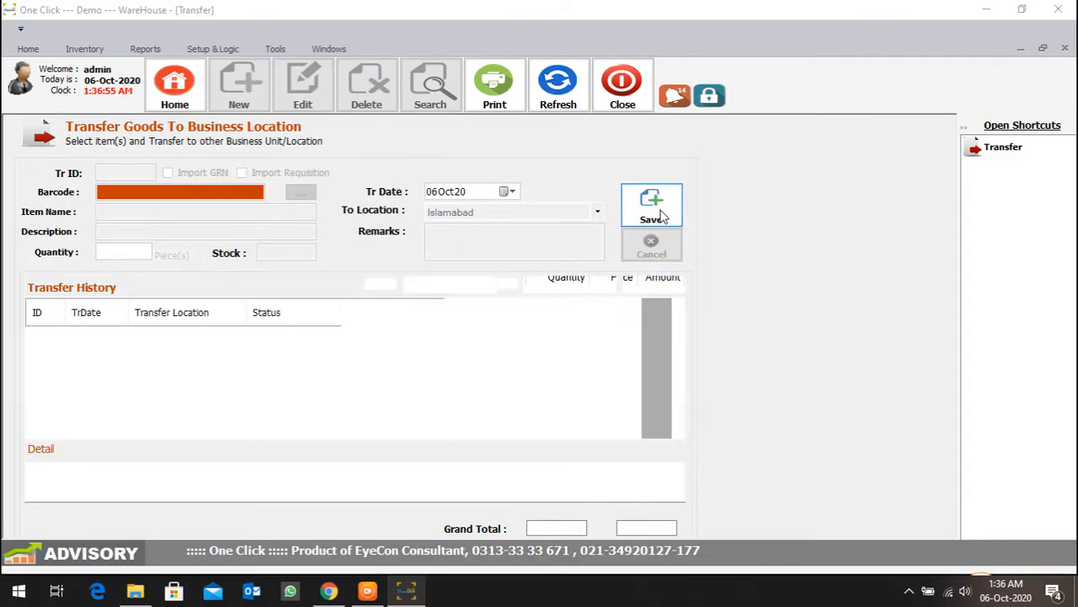
pyautogui.click(540, 339)
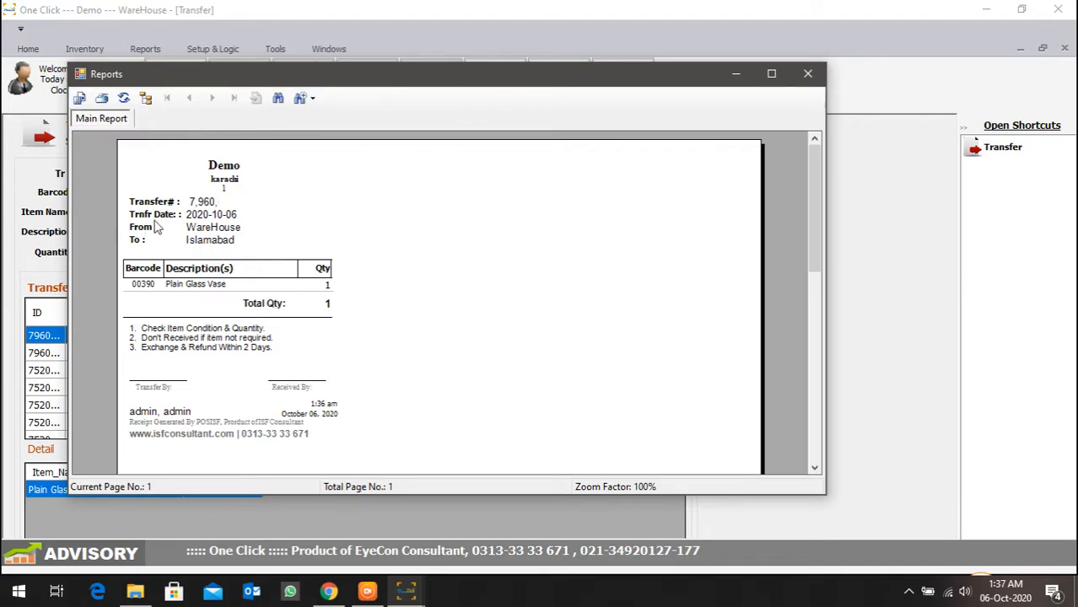
# Step: Check the date, source, destination and quantity on the transfer receipt, and close it and the transfer screen
pyautogui.click(217, 221)
pyautogui.click(225, 230)
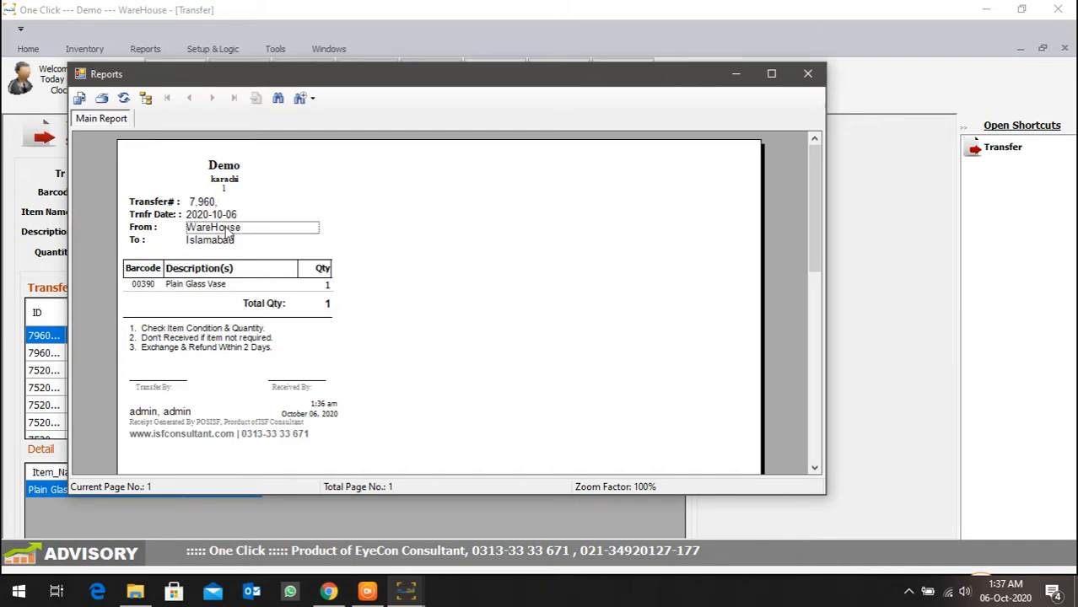
pyautogui.click(226, 244)
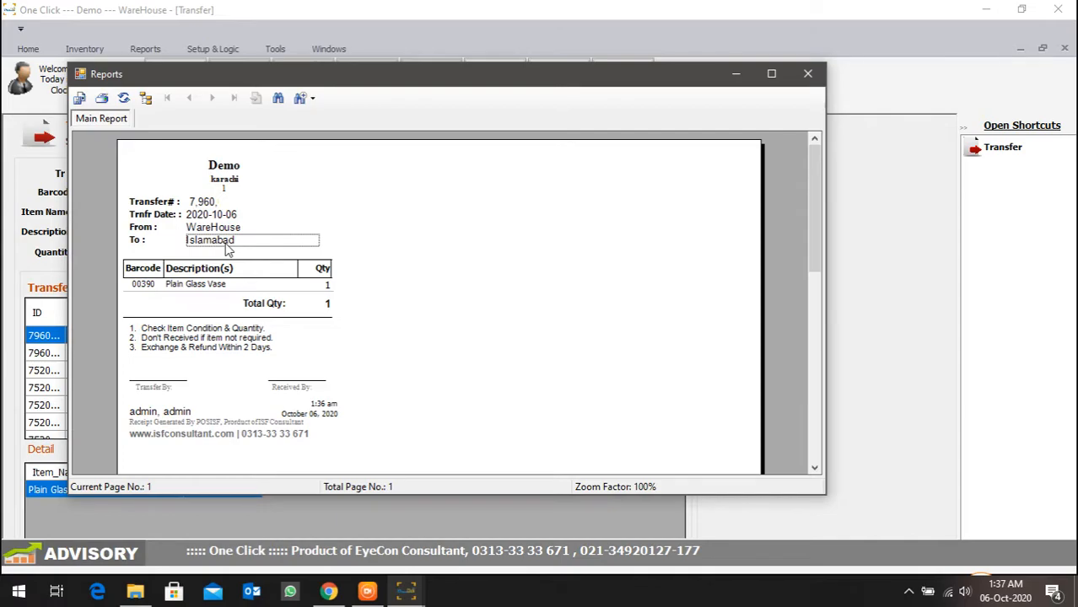
pyautogui.click(295, 286)
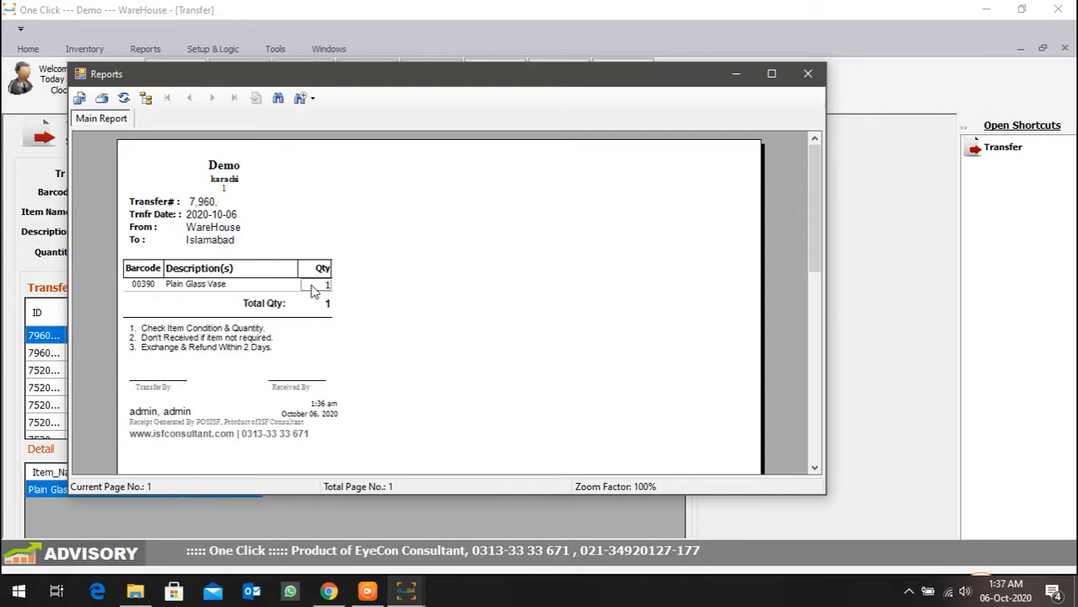
pyautogui.click(807, 73)
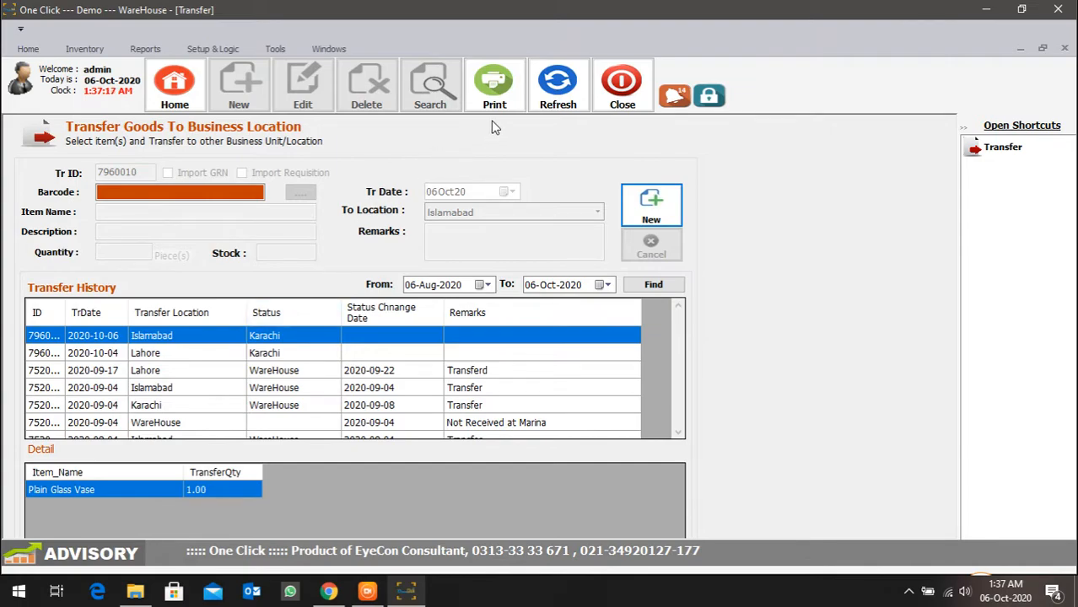
pyautogui.click(624, 86)
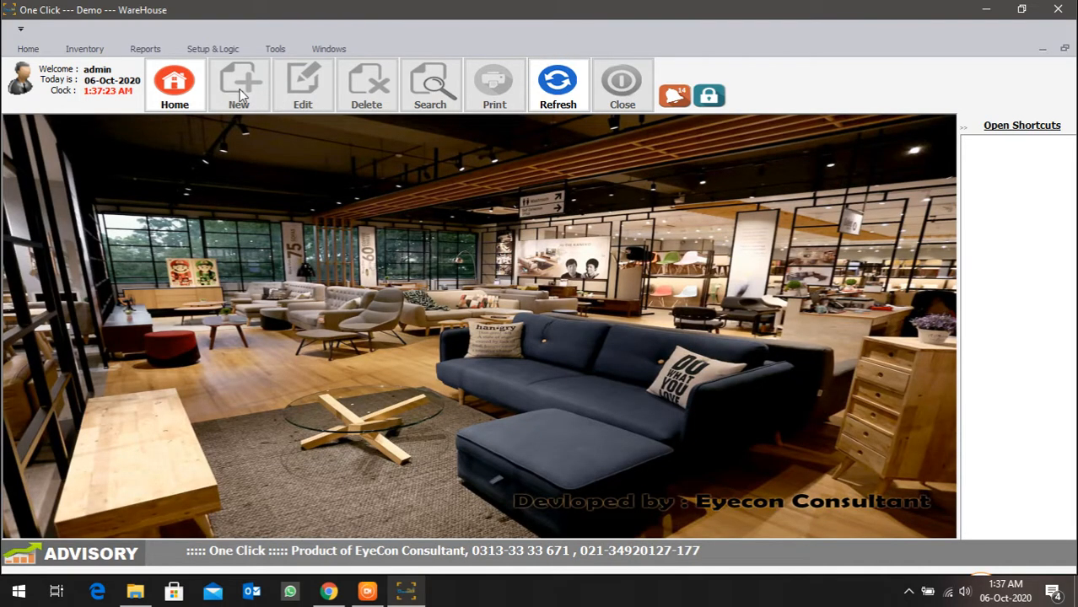
# Step: Open the Sales Summary (Receipt Format) report's filter form
pyautogui.click(97, 49)
pyautogui.click(126, 51)
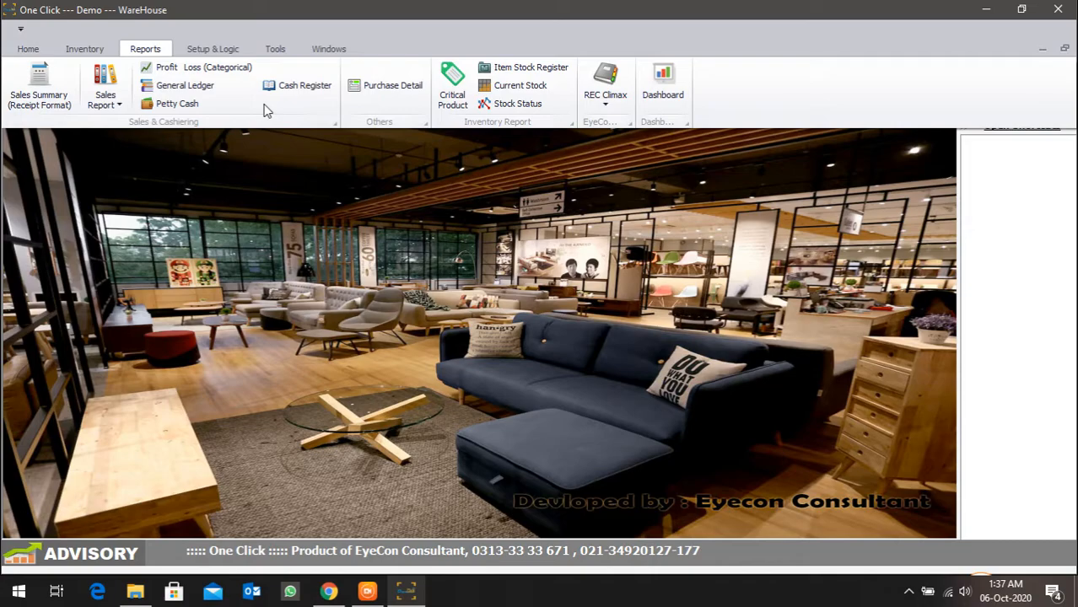
pyautogui.click(64, 105)
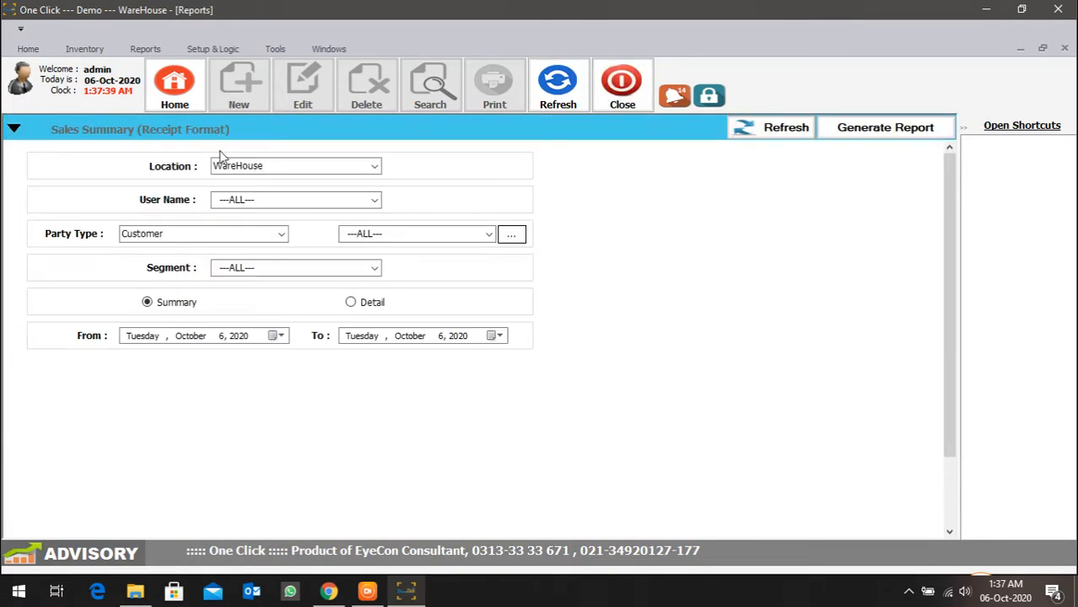
# Step: Generate the summary sales report for the Karachi location from September 1, 2020 to October 6, 2020
pyautogui.click(375, 168)
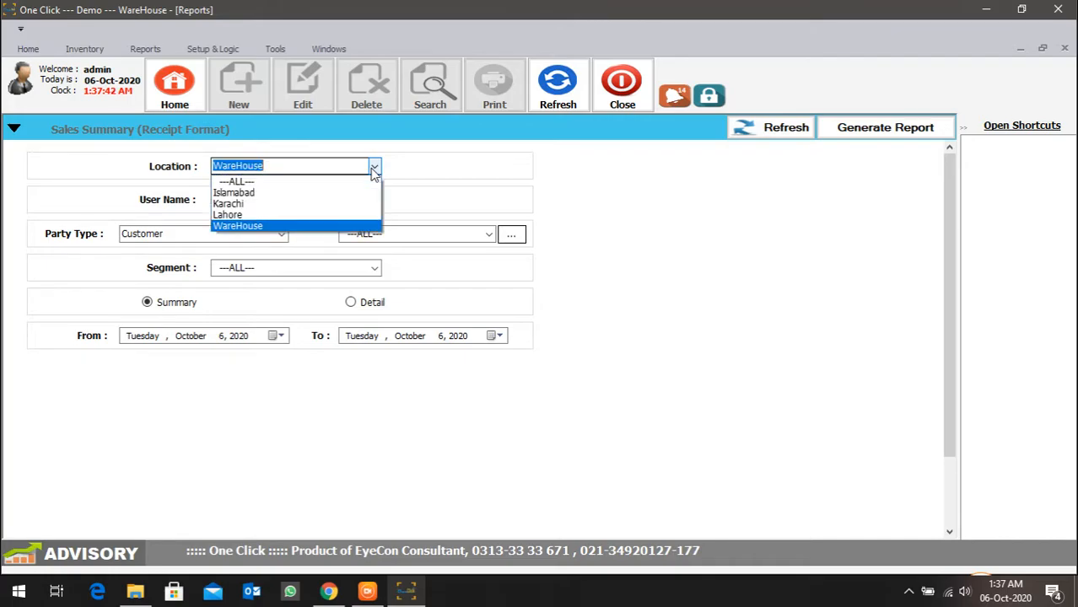
pyautogui.click(344, 213)
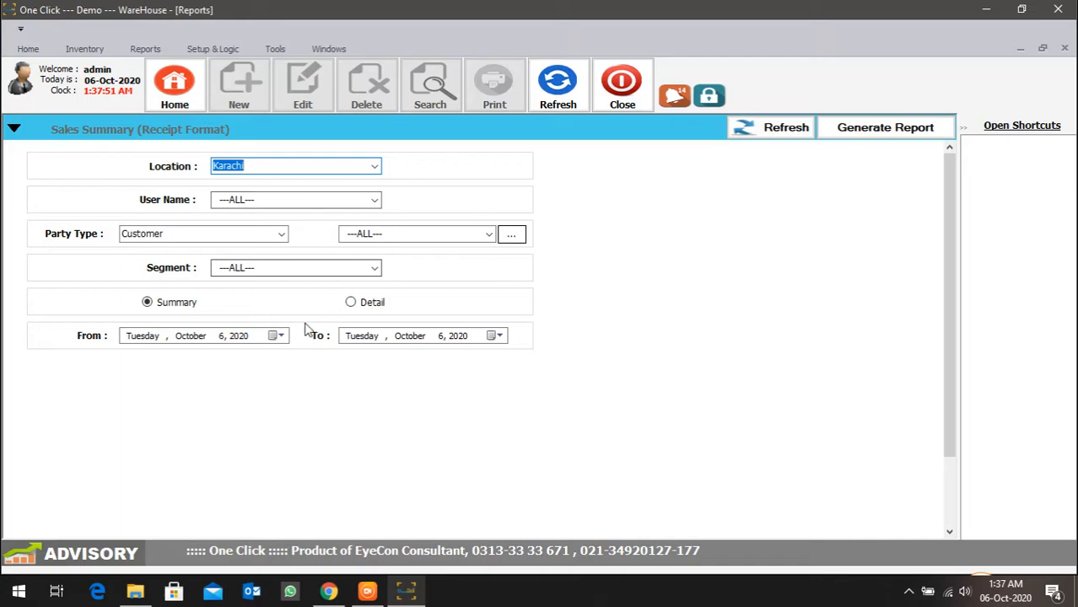
pyautogui.click(201, 340)
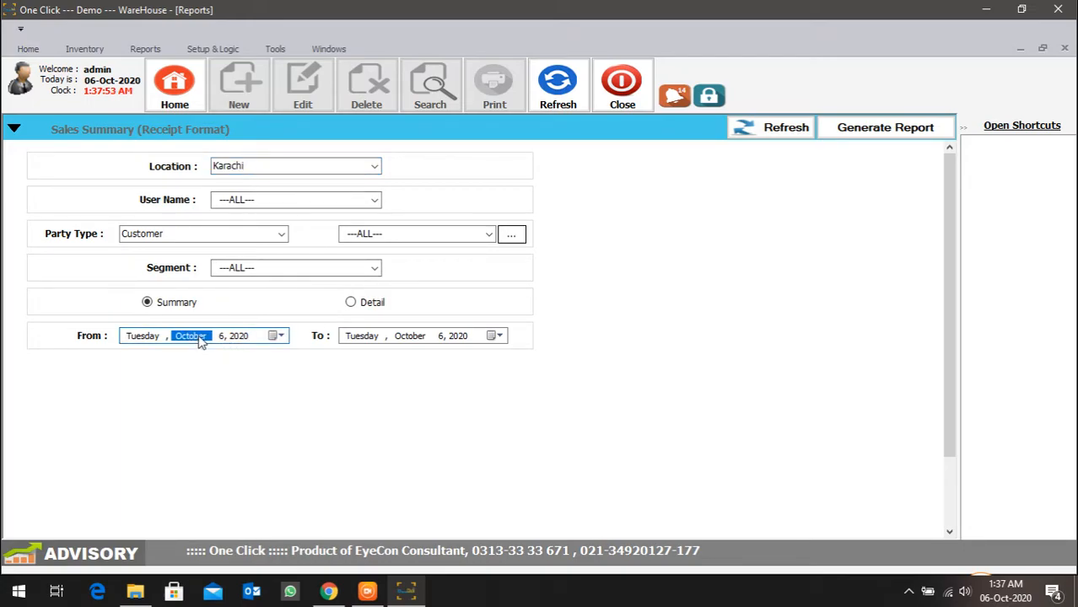
pyautogui.write('9')
pyautogui.click(225, 338)
pyautogui.write('4')
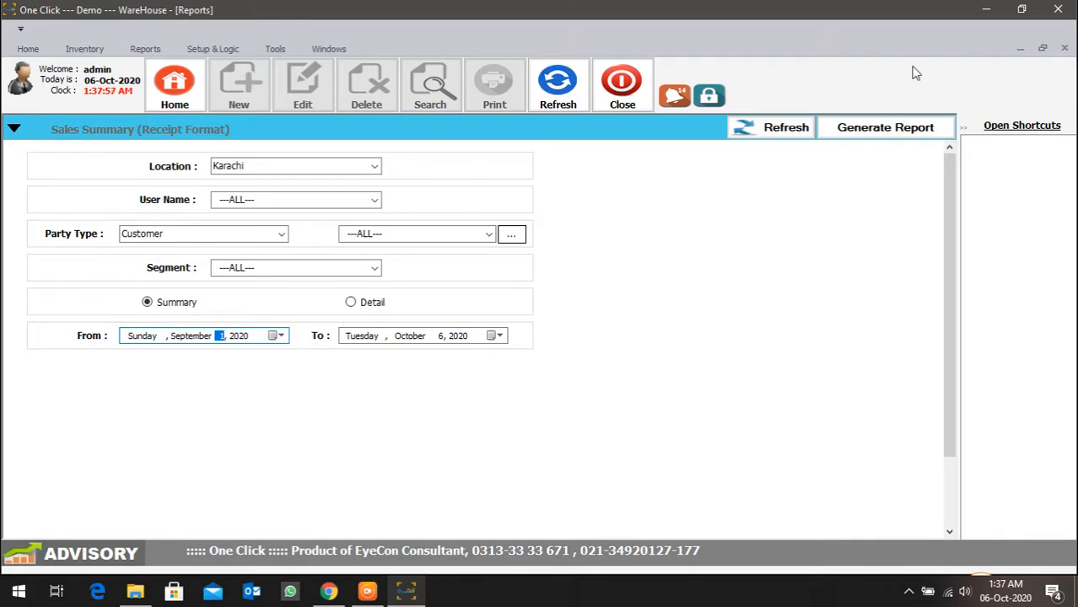
pyautogui.click(905, 126)
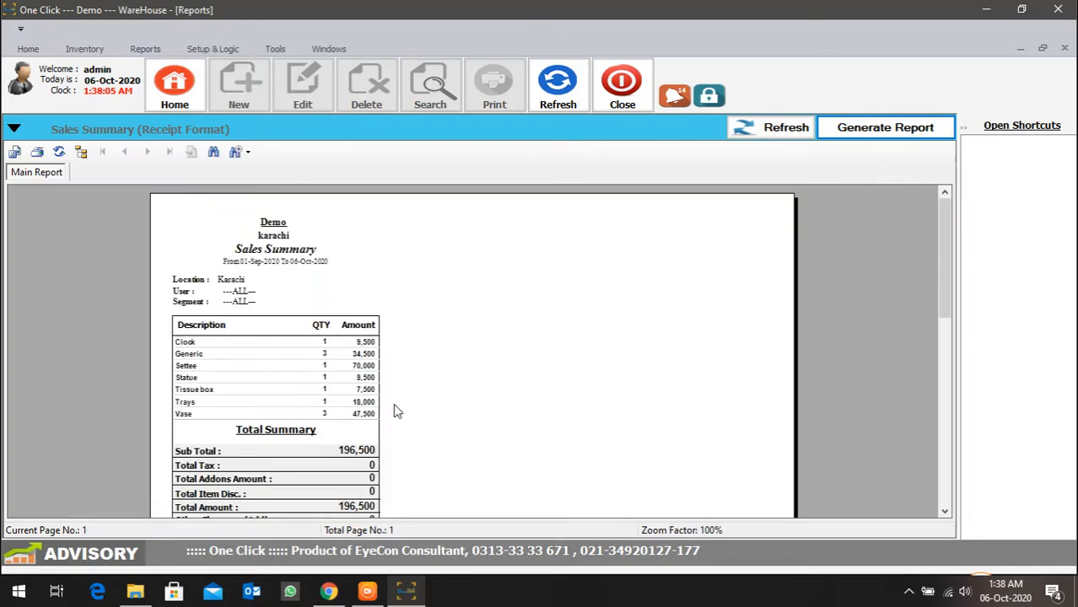
# Step: Review the category sales, total summary, payment detail and petty cash sections of the Karachi summary report
pyautogui.scroll(-3, 397, 411)
pyautogui.scroll(-3, 345, 414)
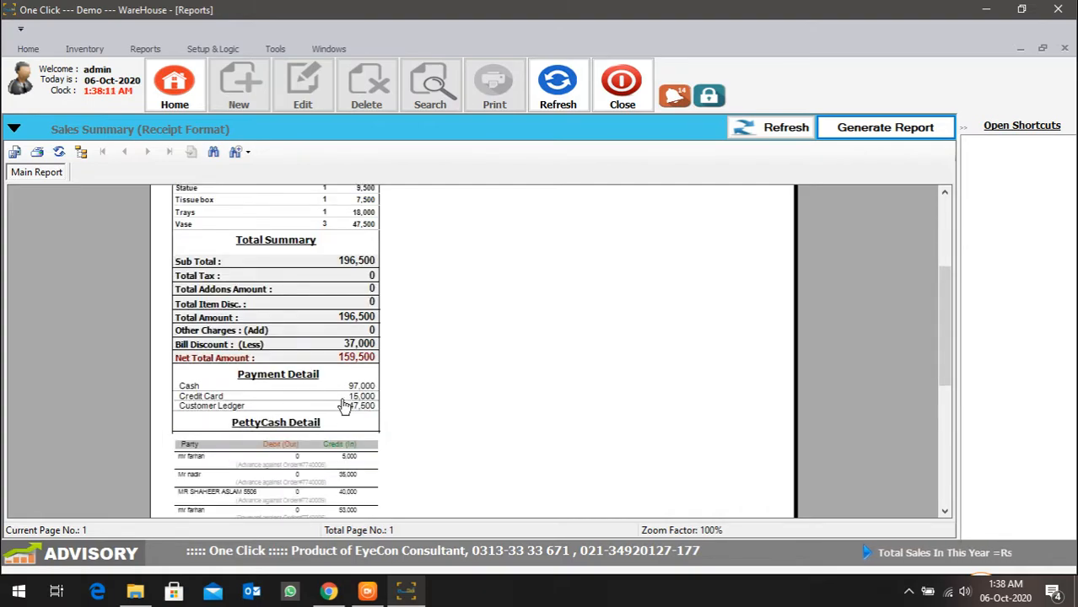
pyautogui.scroll(6, 257, 353)
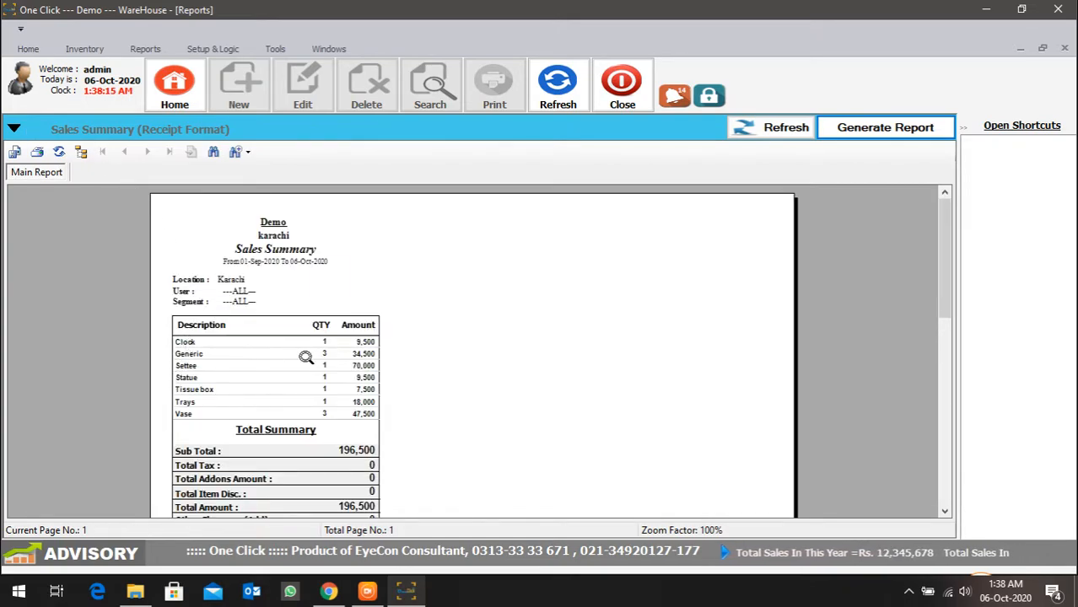
# Step: Return to the report filters and regenerate the Karachi sales summary in Detail mode
pyautogui.click(13, 128)
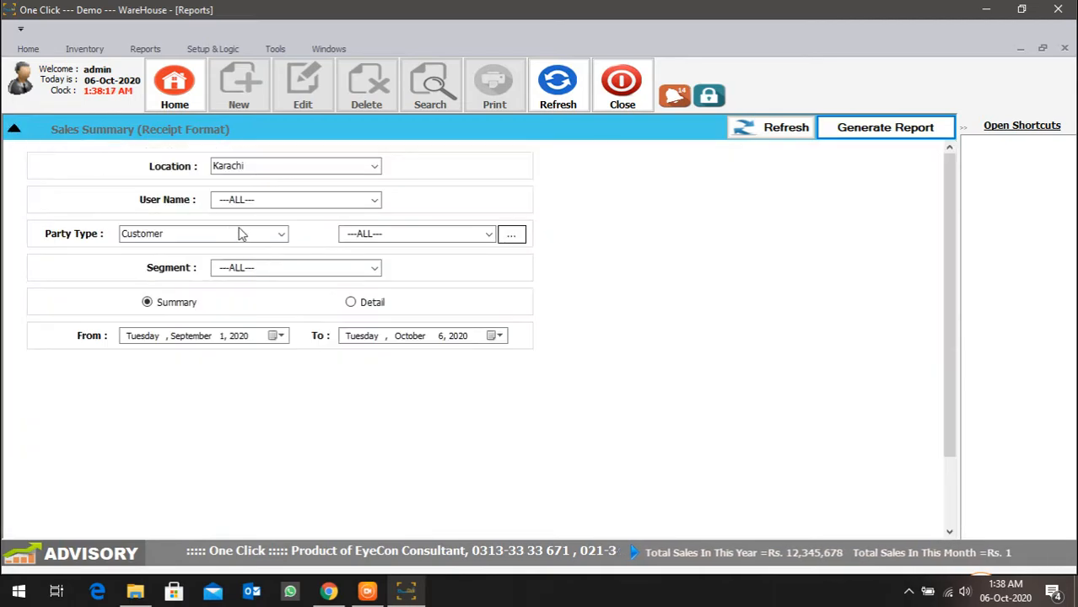
pyautogui.click(368, 312)
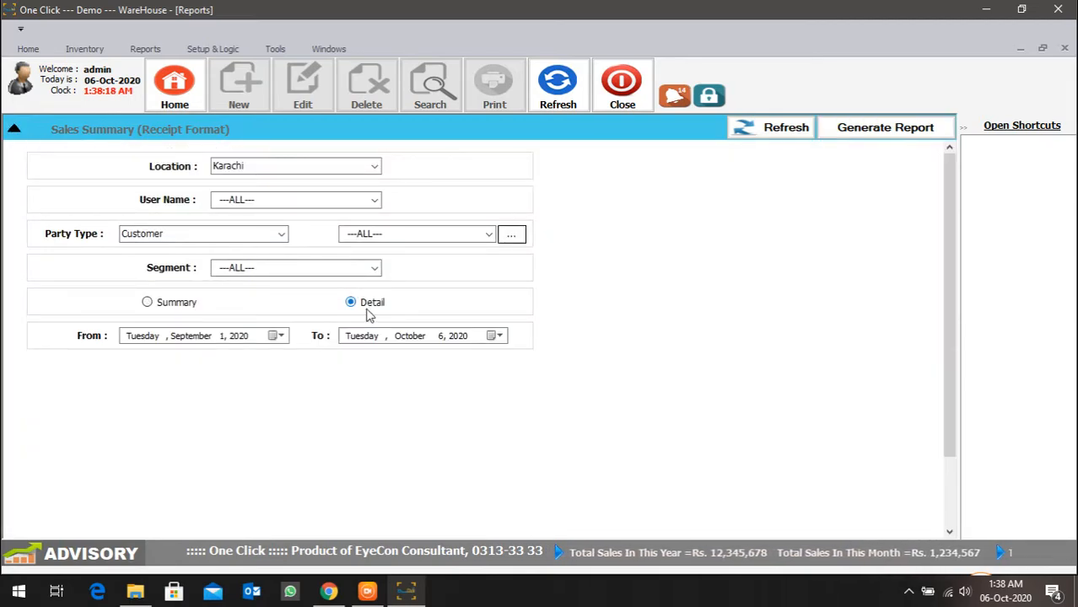
pyautogui.click(885, 131)
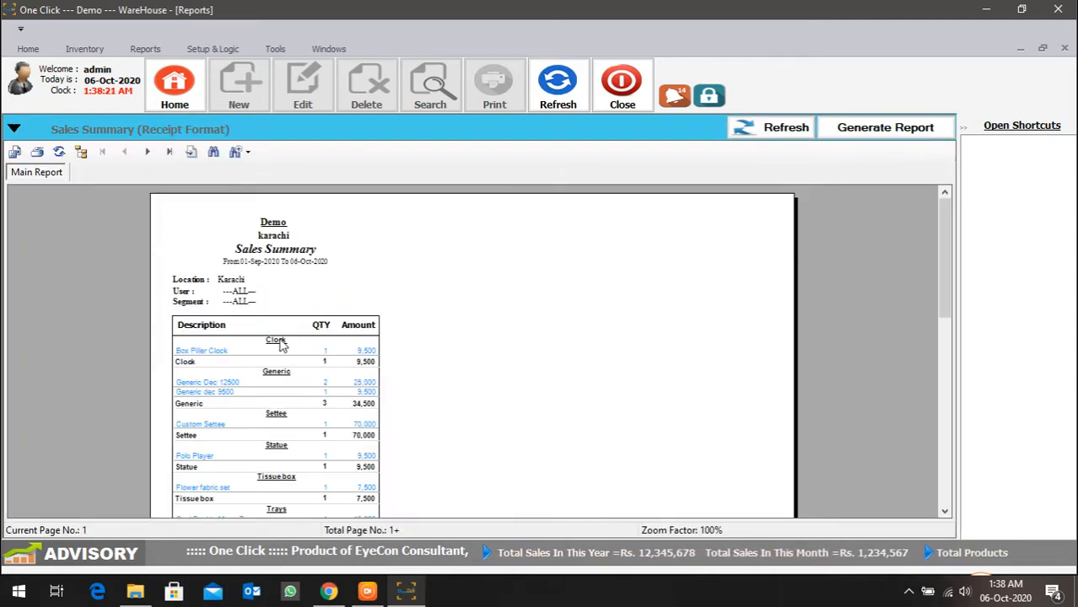
# Step: Enlarge the detailed report to 150% and examine its item lines, totals and payment detail, opening the payment subreport
pyautogui.scroll(-2, 281, 344)
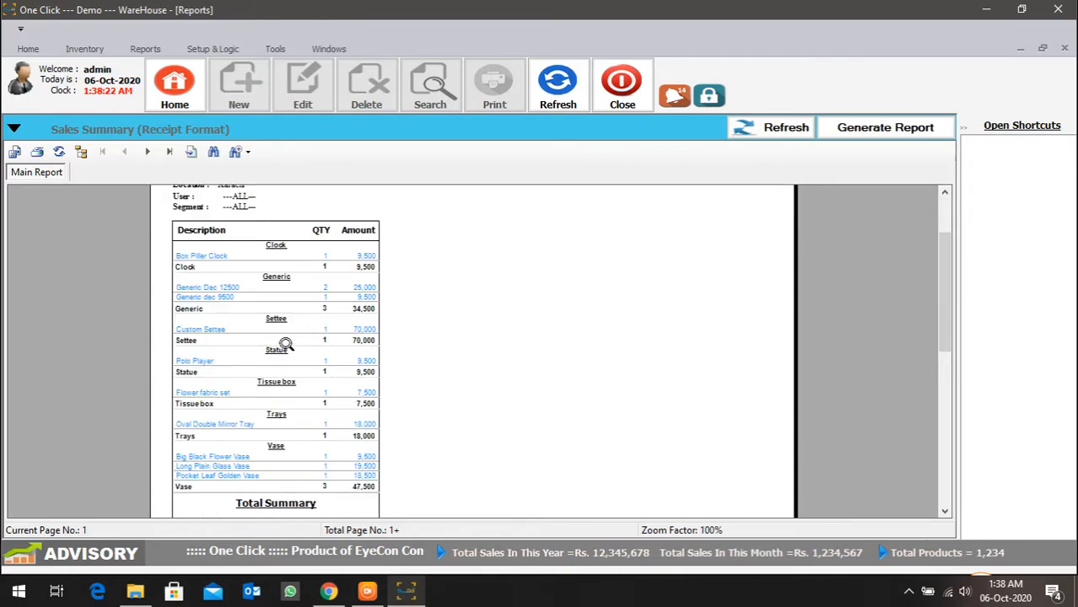
pyautogui.click(240, 152)
pyautogui.click(283, 259)
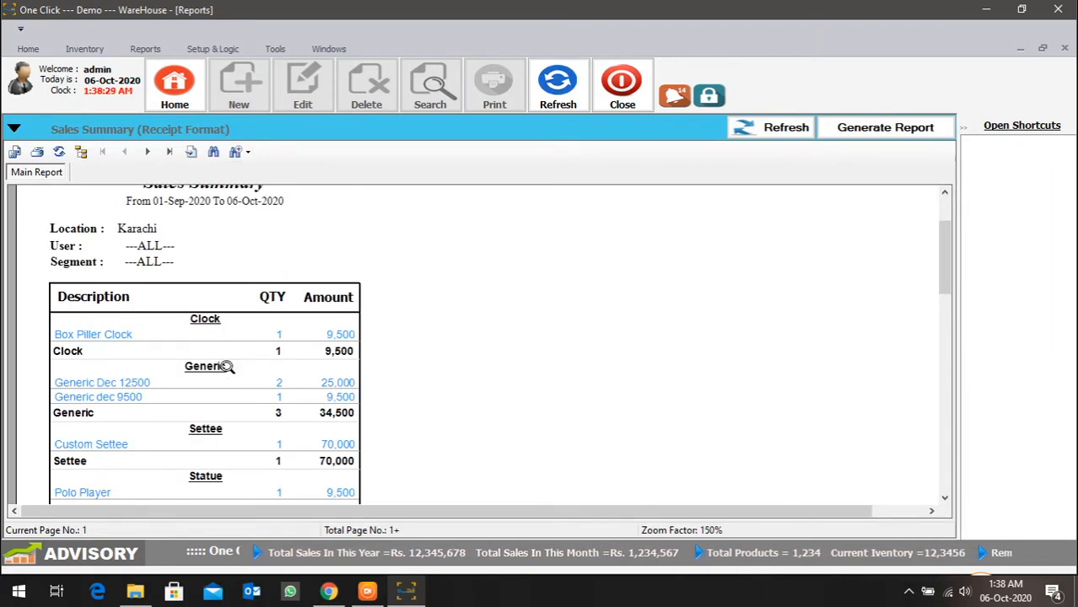
pyautogui.scroll(-2, 228, 366)
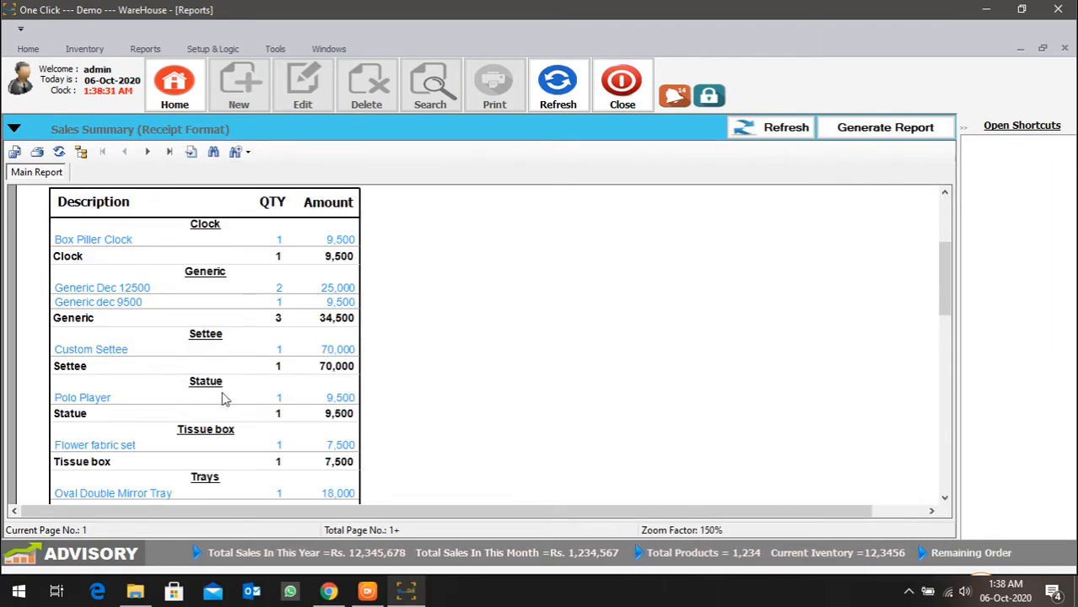
pyautogui.scroll(-4, 232, 431)
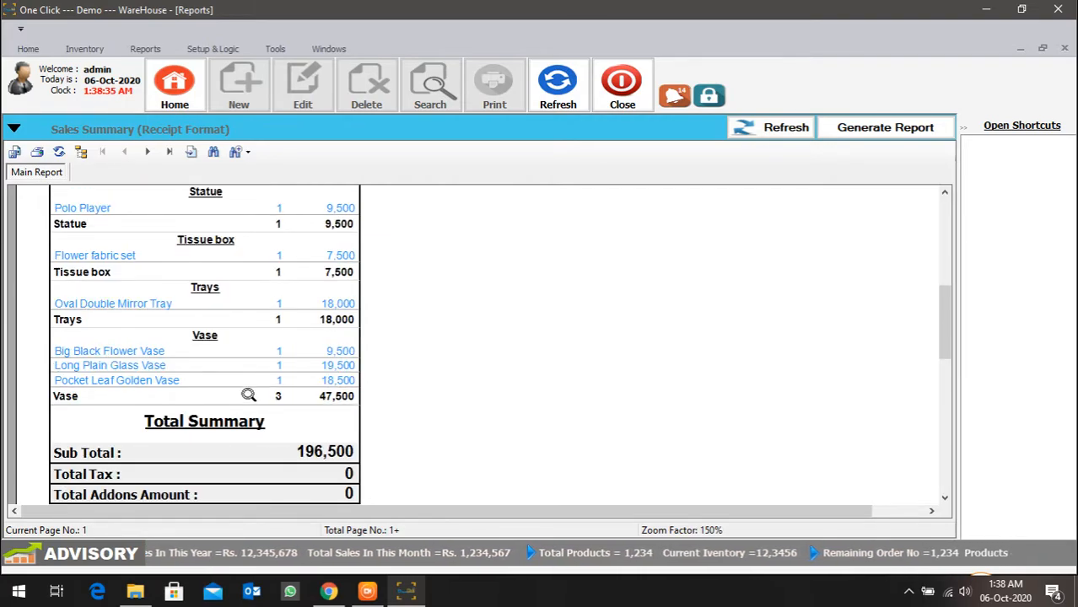
pyautogui.scroll(-6, 249, 396)
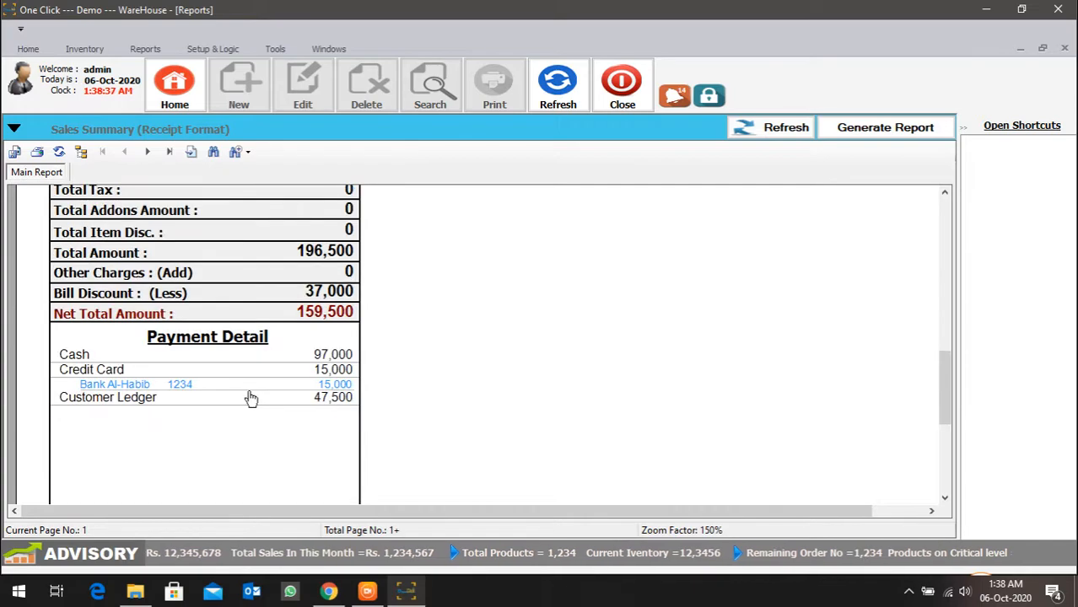
pyautogui.click(69, 362)
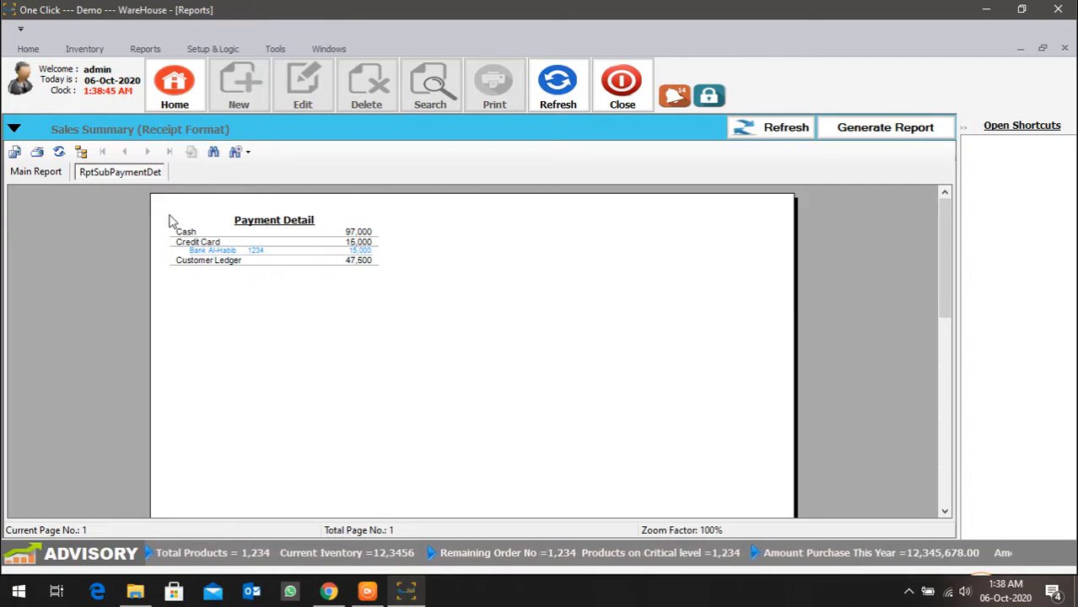
# Step: Try to generate the detailed Karachi sales report for the Online customer segment
pyautogui.click(14, 129)
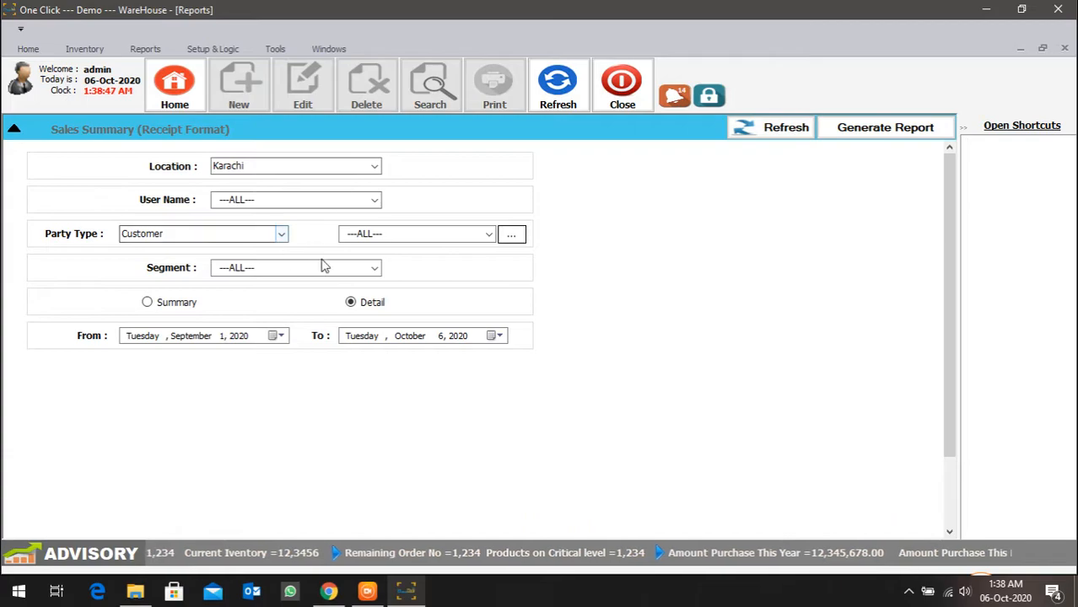
pyautogui.click(373, 269)
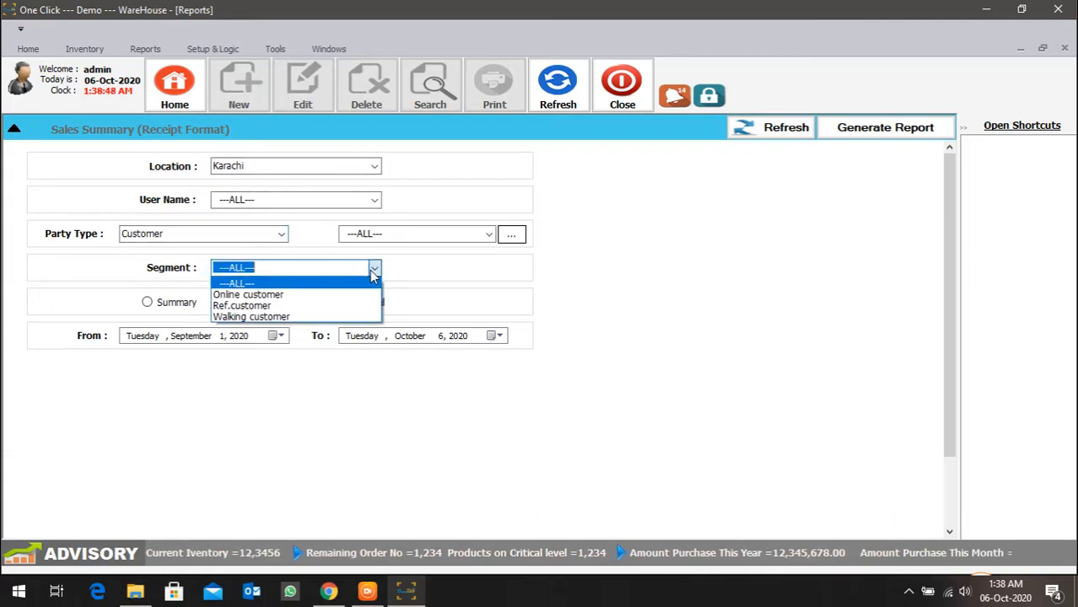
pyautogui.click(345, 295)
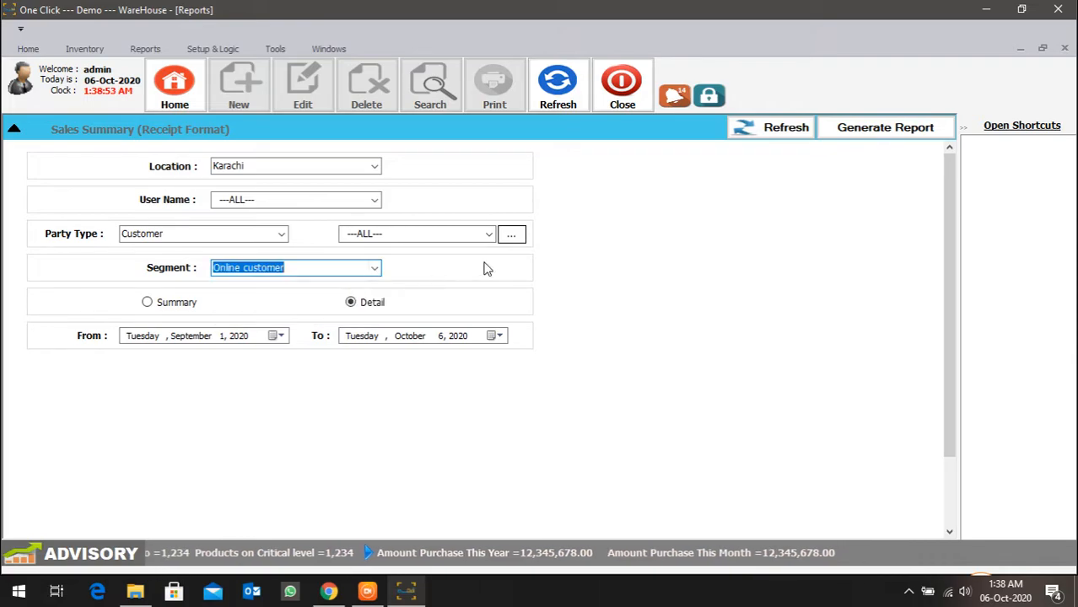
pyautogui.click(939, 127)
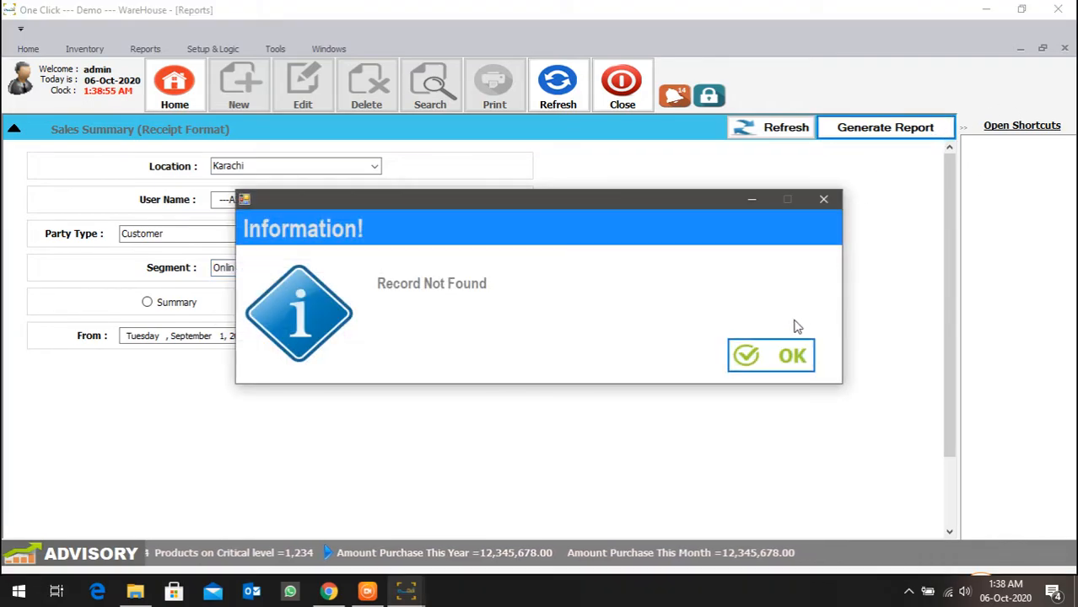
pyautogui.click(784, 356)
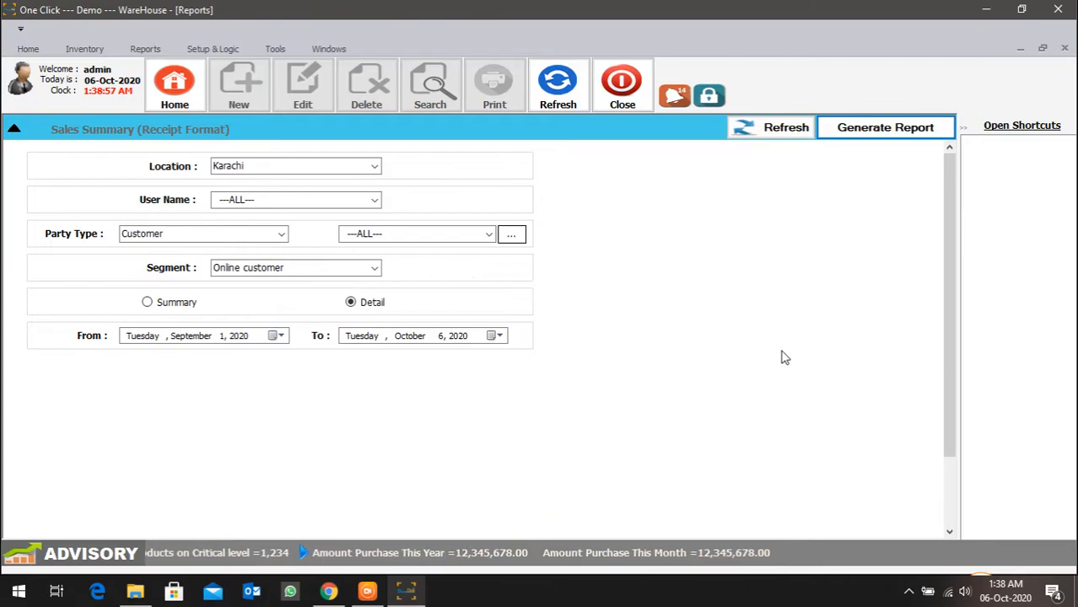
# Step: Generate the detailed Karachi sales report for the Walking customer segment, check it, and close the report screen
pyautogui.click(374, 269)
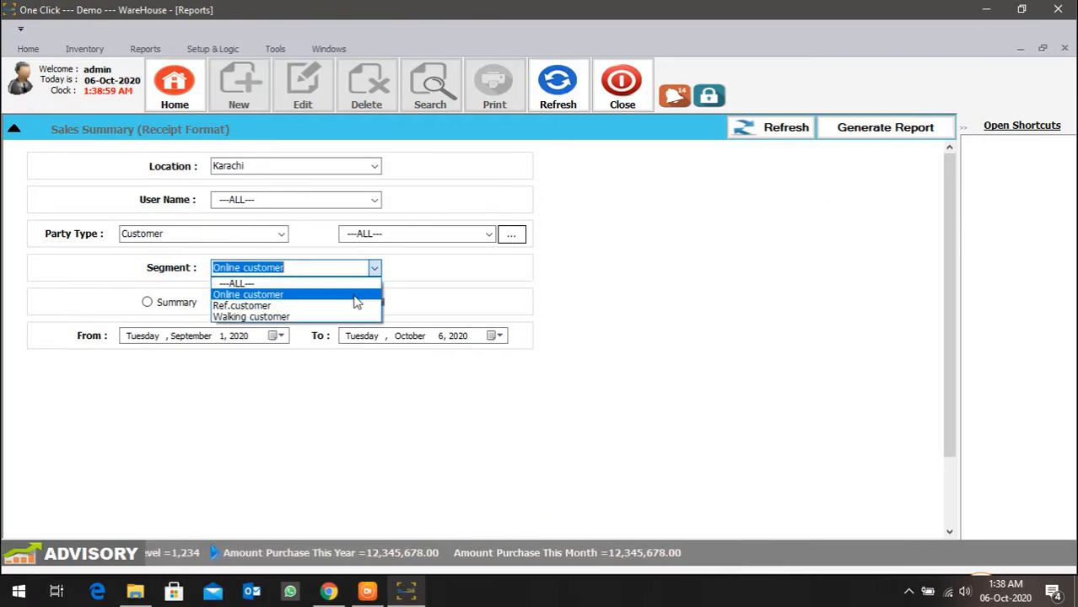
pyautogui.click(343, 317)
pyautogui.click(884, 129)
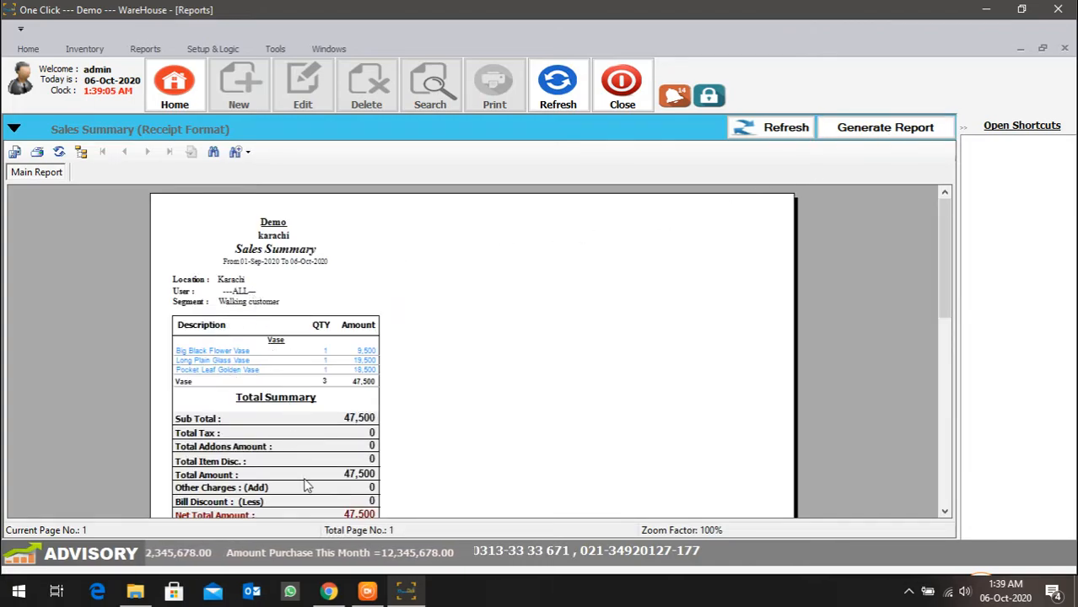
pyautogui.click(17, 132)
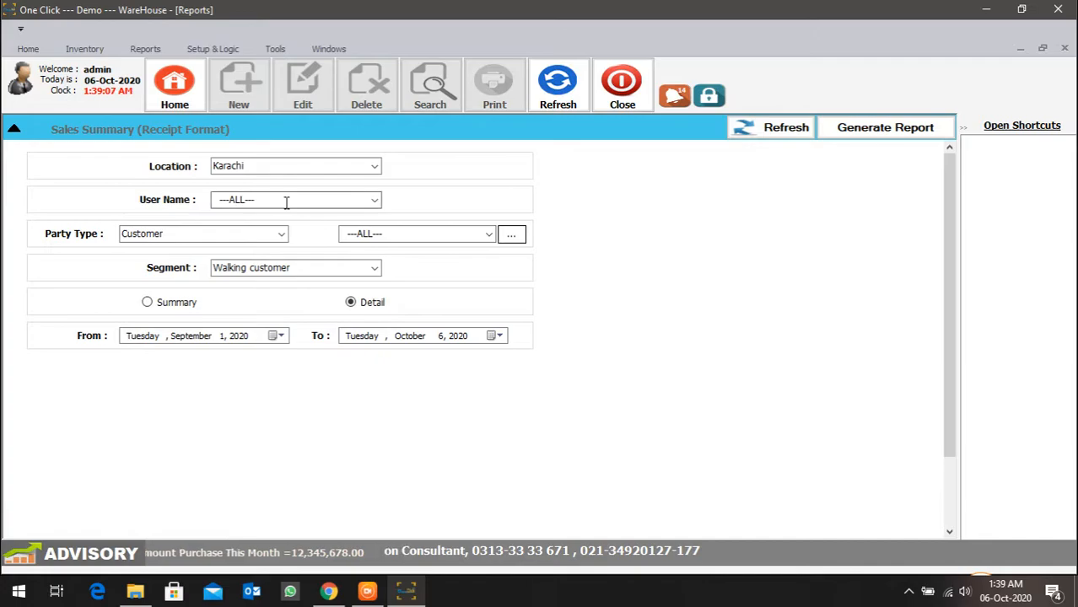
pyautogui.click(621, 85)
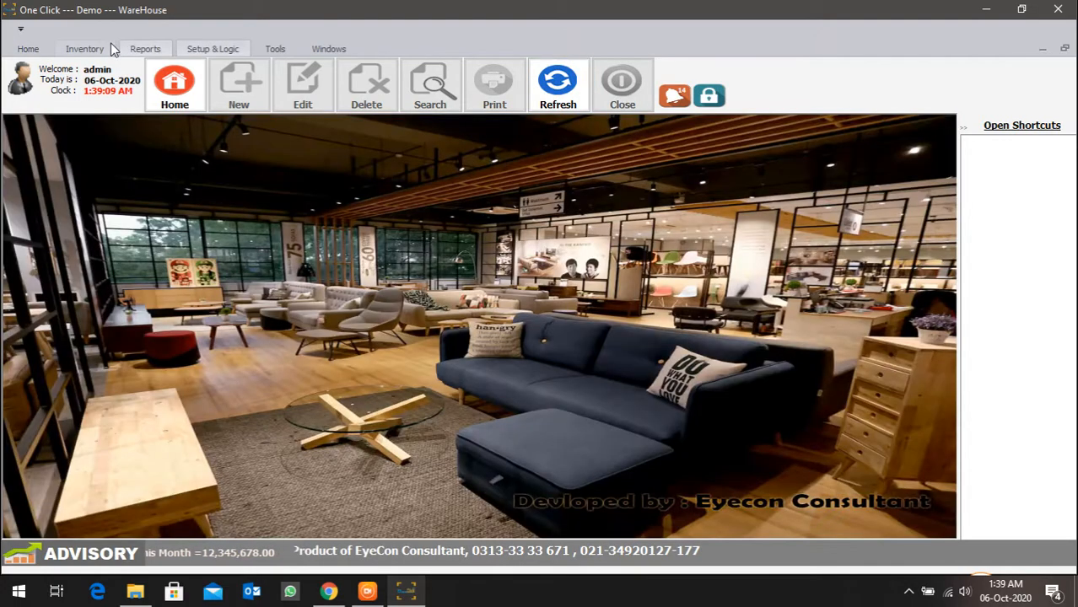
# Step: Open the Profit Loss (Categorical) report's filter form and set the location to ALL
pyautogui.click(146, 49)
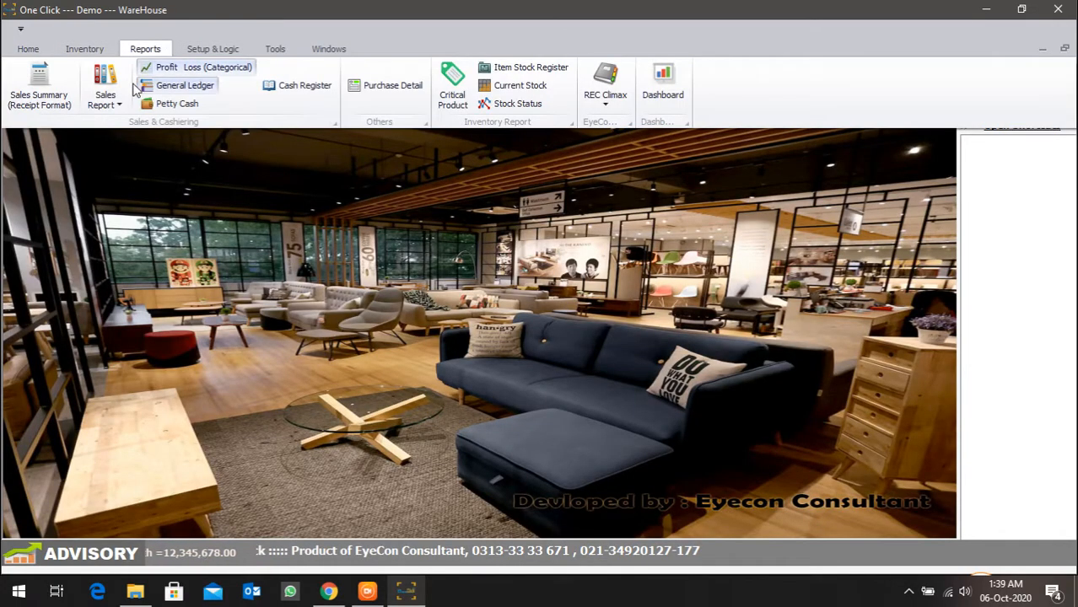
pyautogui.click(192, 73)
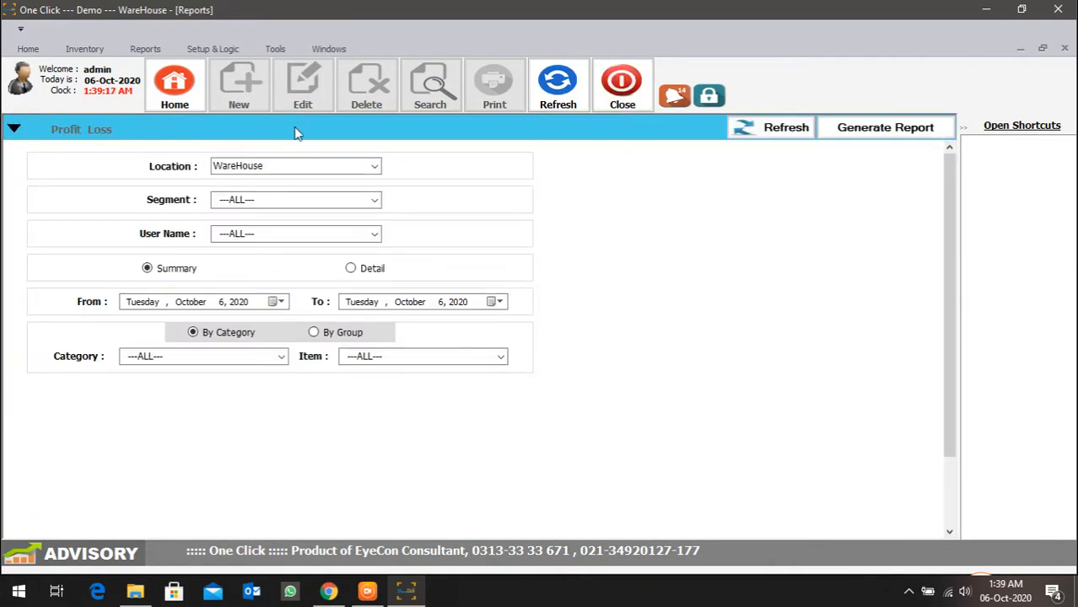
pyautogui.click(374, 168)
pyautogui.click(348, 185)
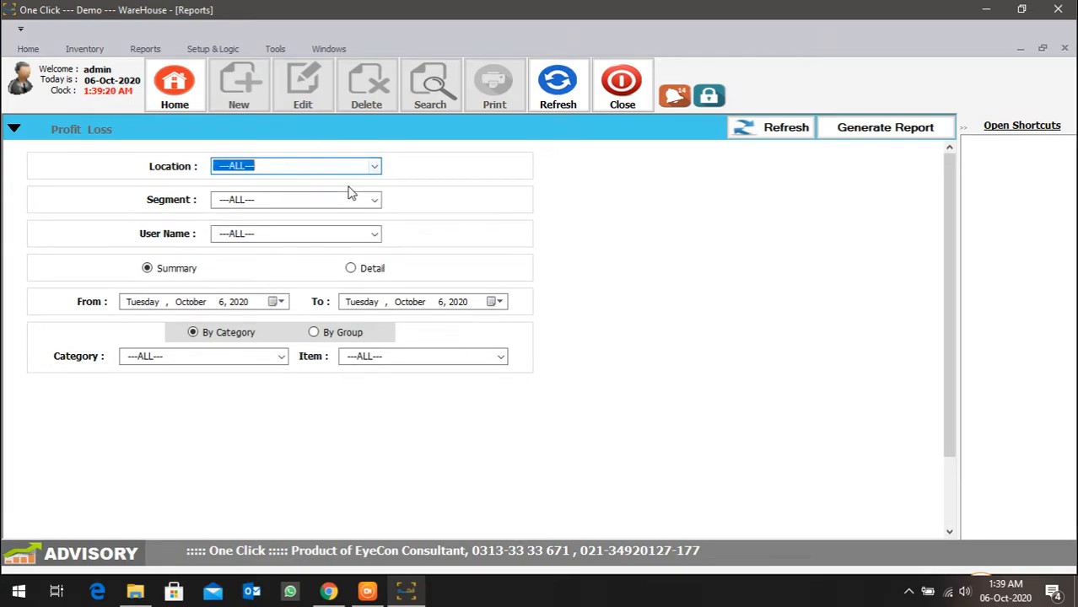
# Step: Generate the Profit Loss report for September 1, 2020 to September 30, 2020
pyautogui.click(203, 309)
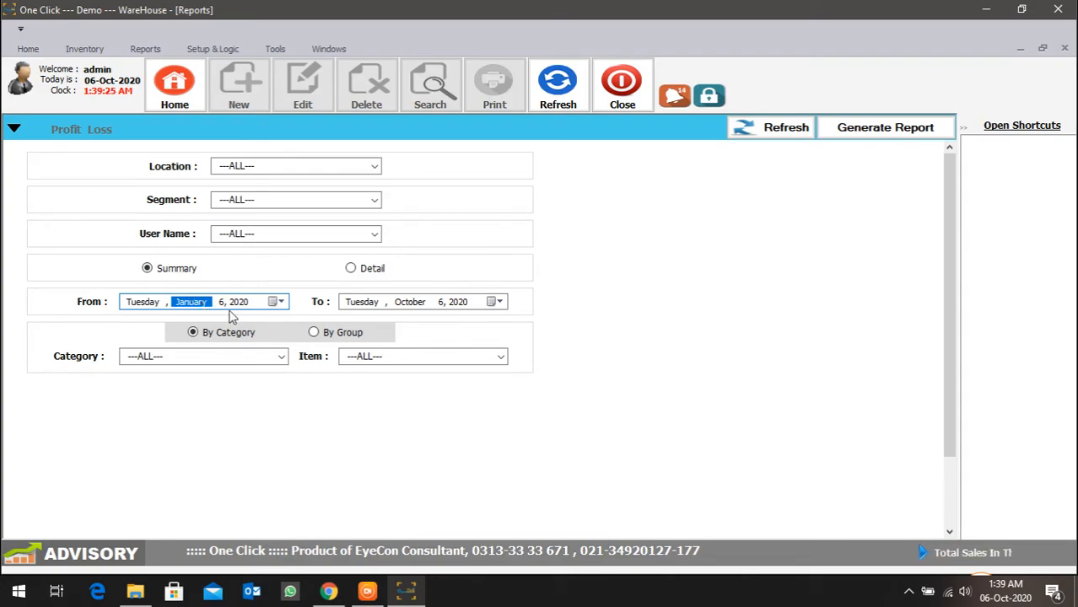
pyautogui.write('91')
pyautogui.click(390, 309)
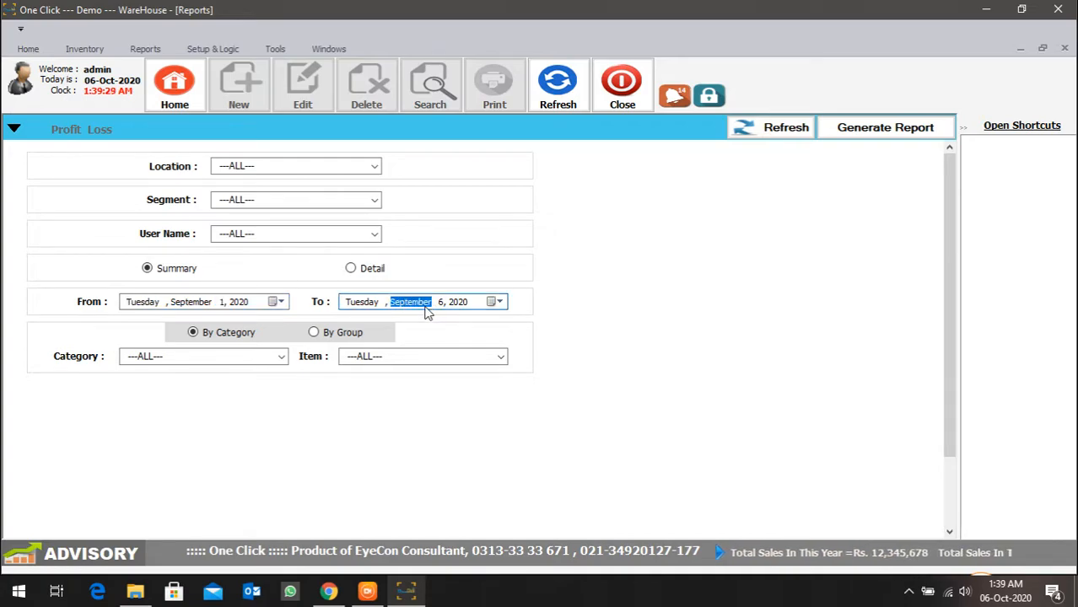
pyautogui.write('930')
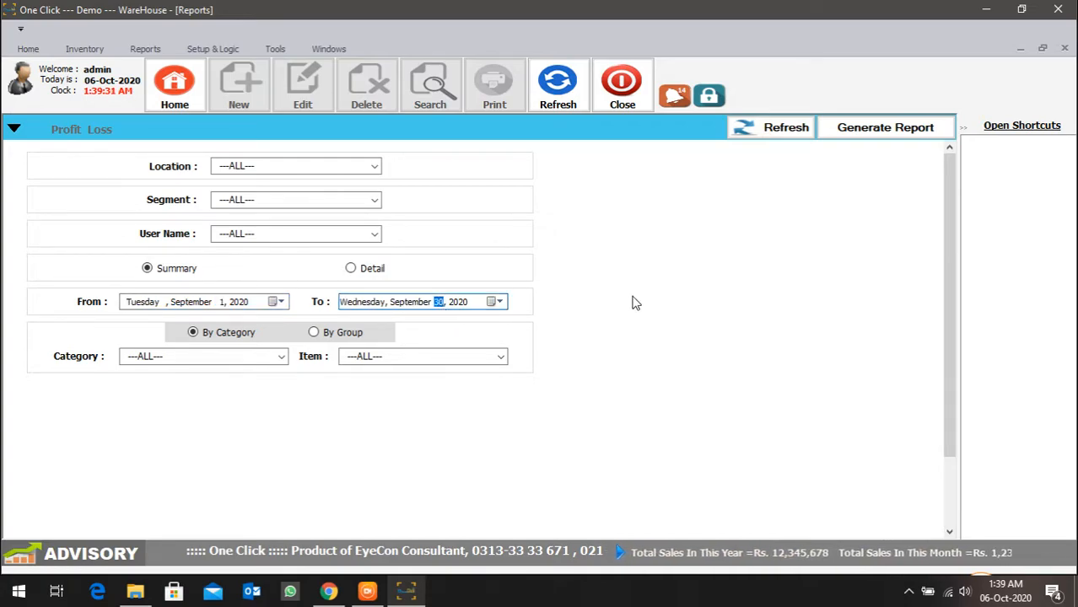
pyautogui.click(824, 128)
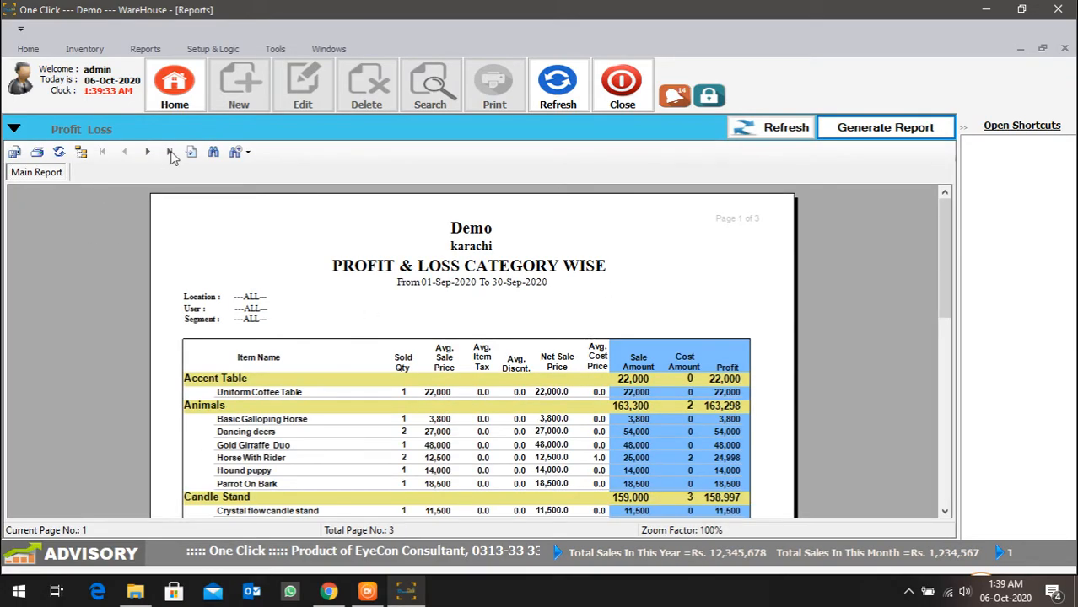
# Step: Examine the total sale, bill discount, net sale and net profit on the Profit Loss report's last page
pyautogui.click(171, 154)
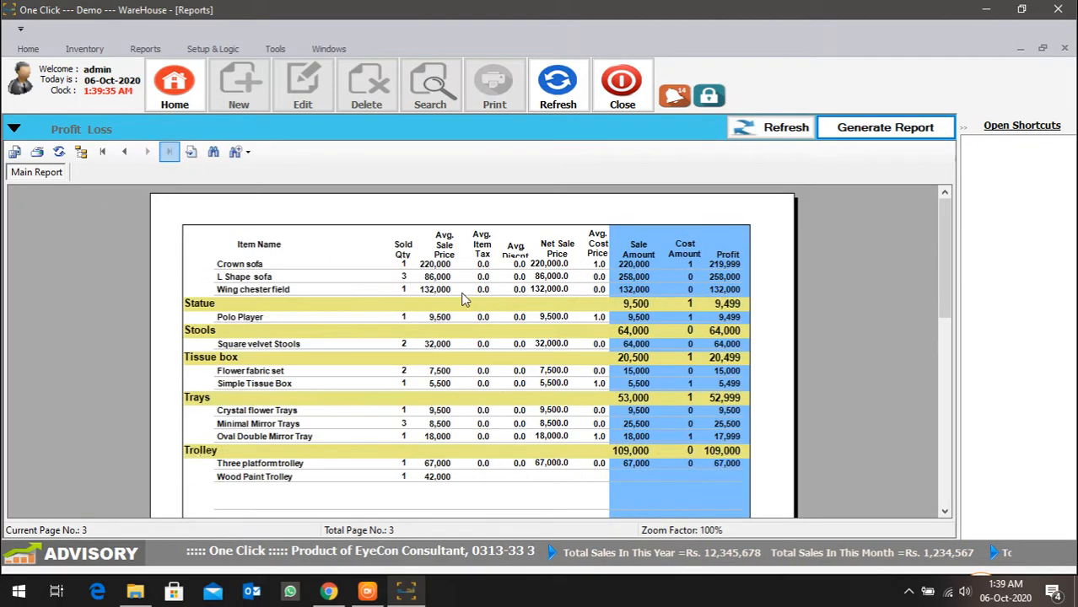
pyautogui.scroll(-5, 641, 353)
pyautogui.click(704, 348)
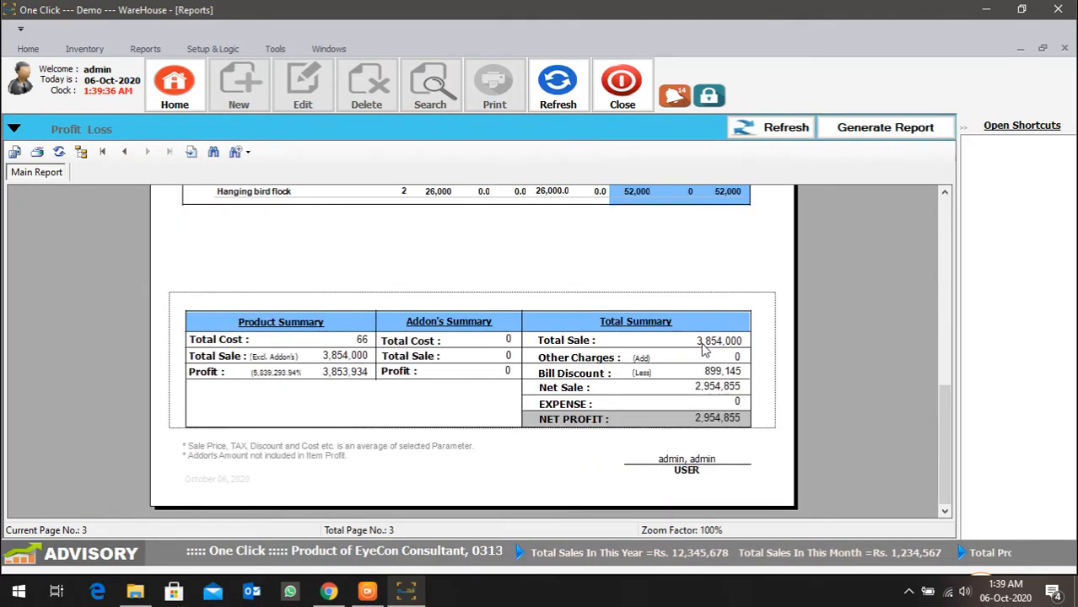
pyautogui.click(723, 372)
pyautogui.click(724, 389)
pyautogui.click(716, 425)
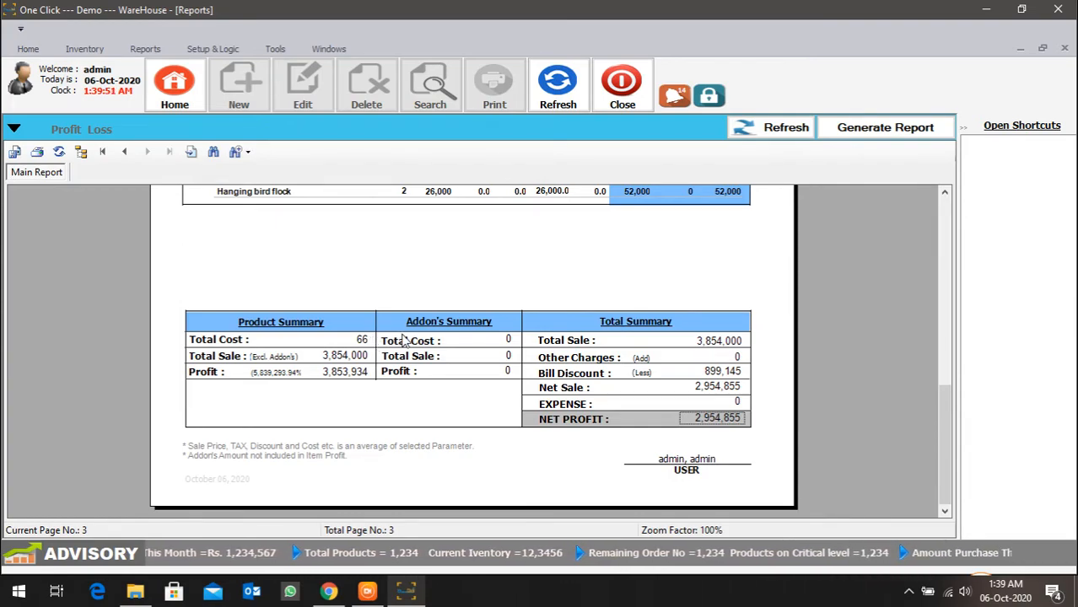
# Step: Look back through the Profit Loss report's last page, and open the report's export dialog and dismiss it
pyautogui.scroll(3, 404, 340)
pyautogui.scroll(3, 404, 340)
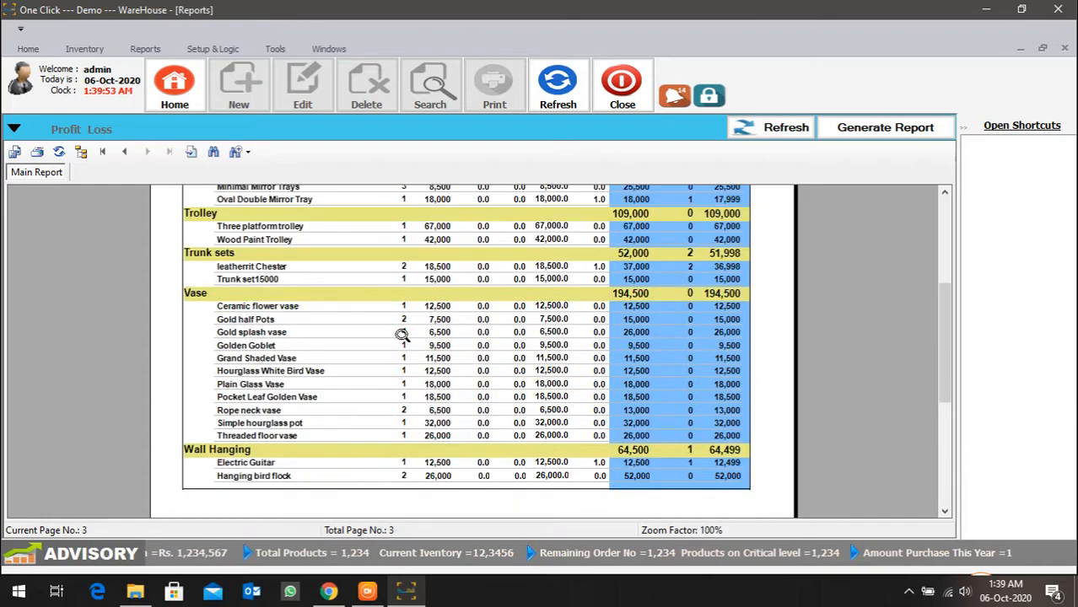
pyautogui.scroll(3, 402, 335)
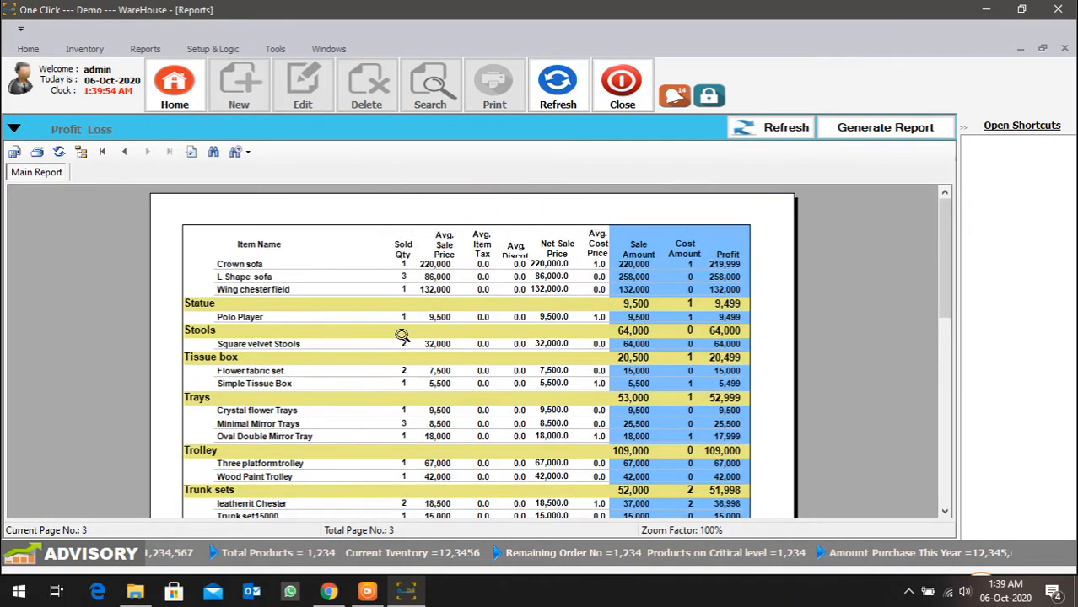
pyautogui.click(14, 152)
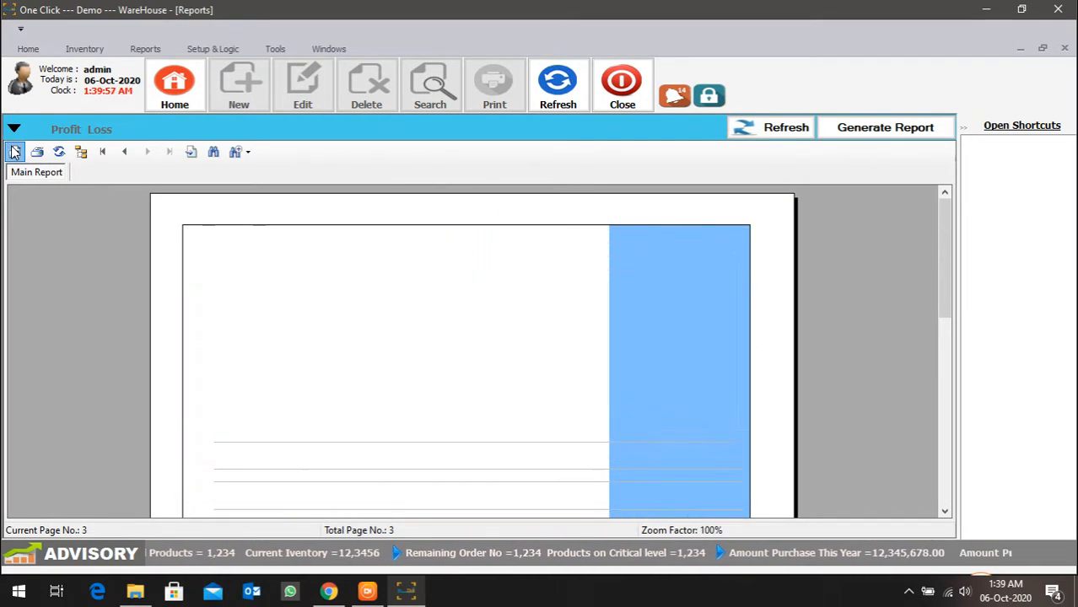
pyautogui.click(58, 153)
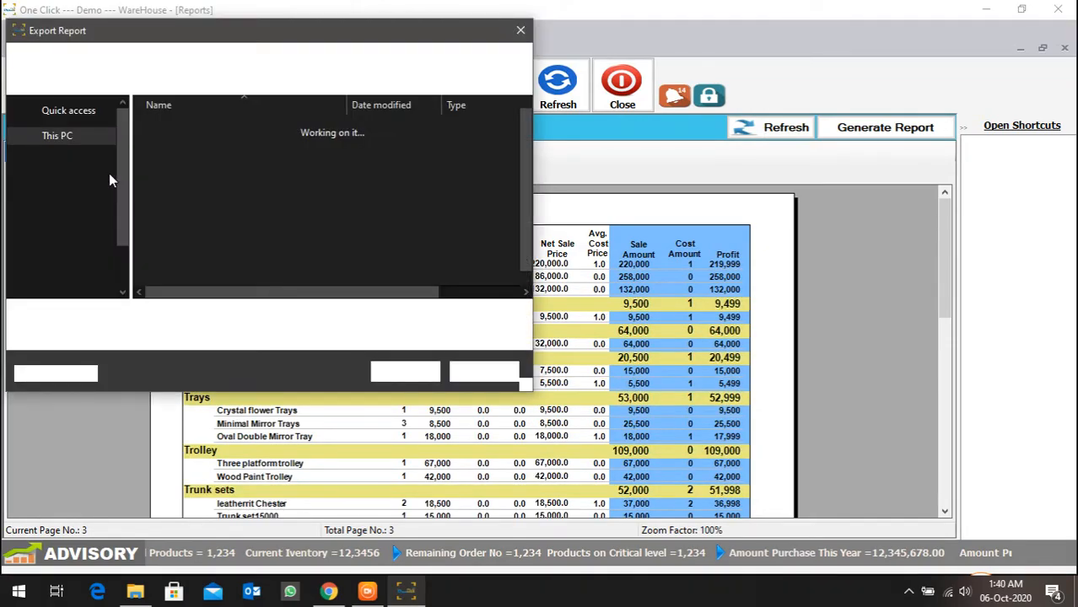
pyautogui.click(520, 30)
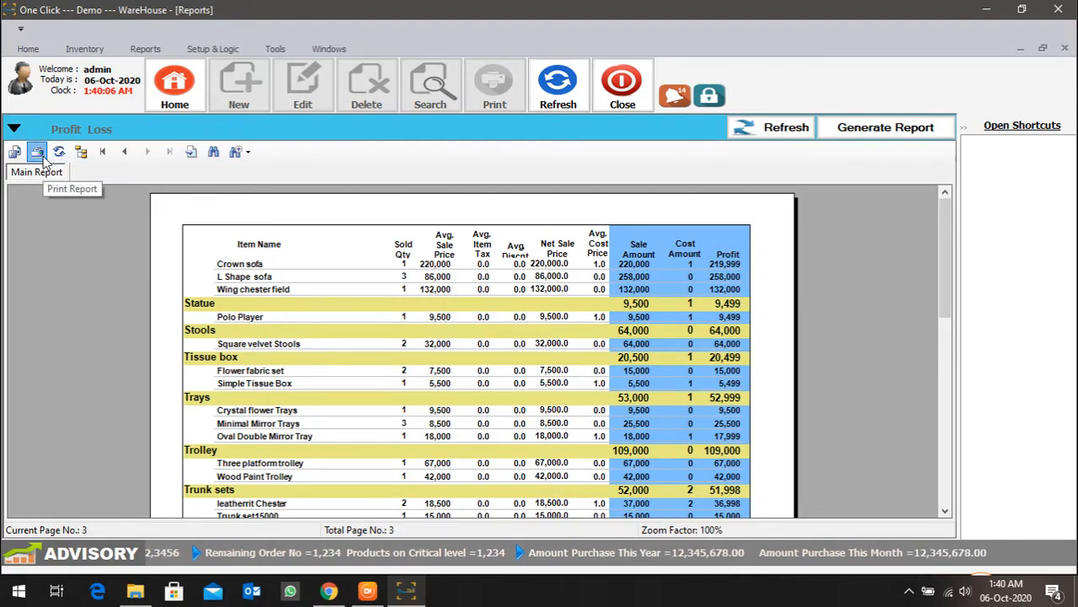
# Step: Open the print options for the Profit Loss report, choose the Adobe PDF printer, cancel printing and close the report
pyautogui.click(42, 158)
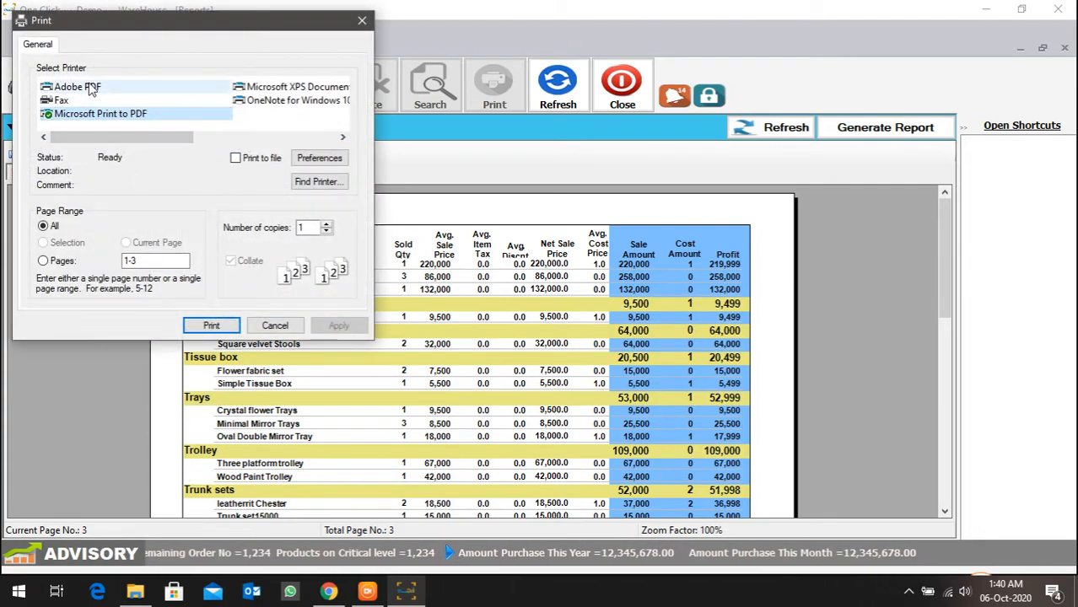
pyautogui.click(91, 87)
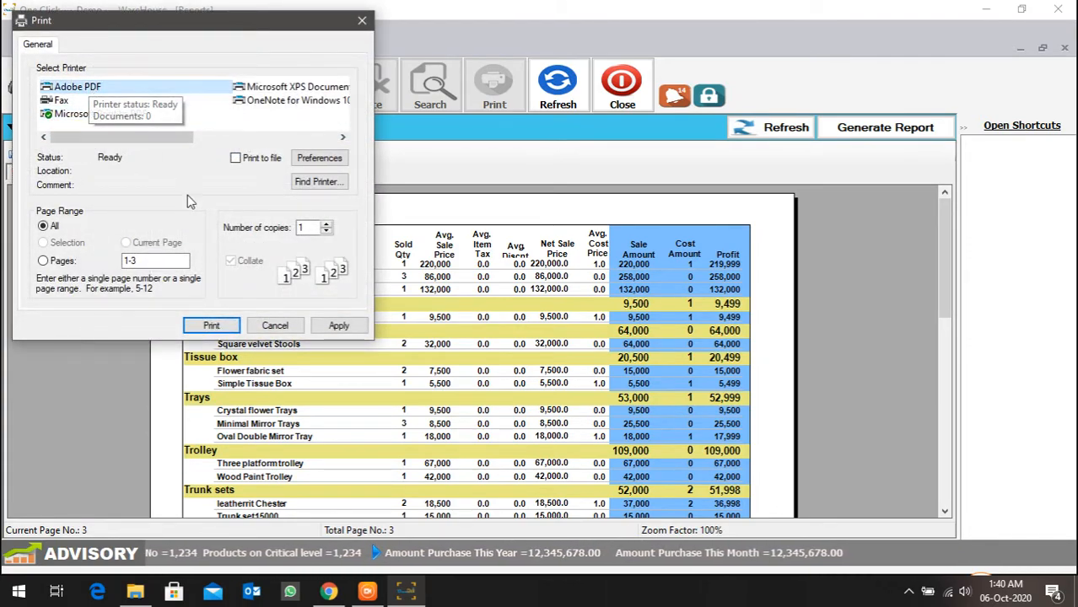
pyautogui.click(274, 327)
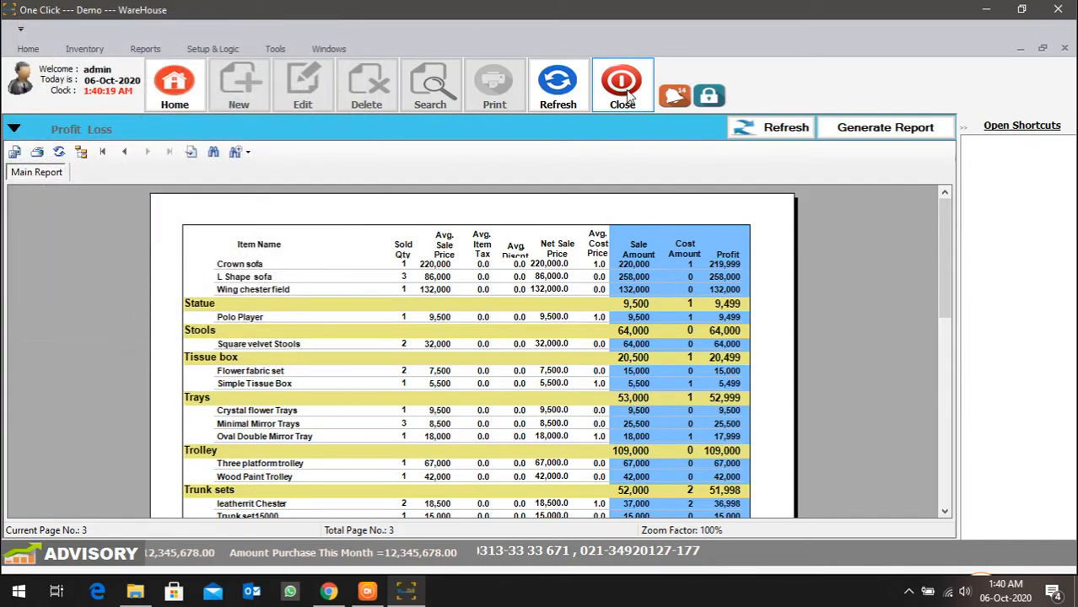
pyautogui.click(623, 94)
# Step: Open the Business Indicator dashboard and examine the most popular categories and the location wise sale chart
pyautogui.click(153, 51)
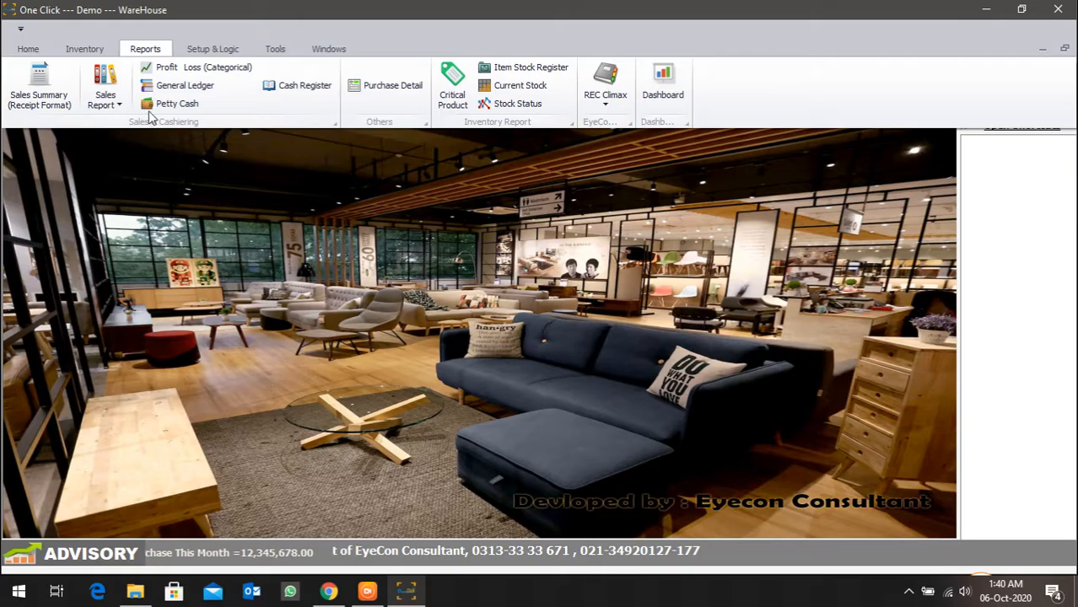
pyautogui.click(663, 83)
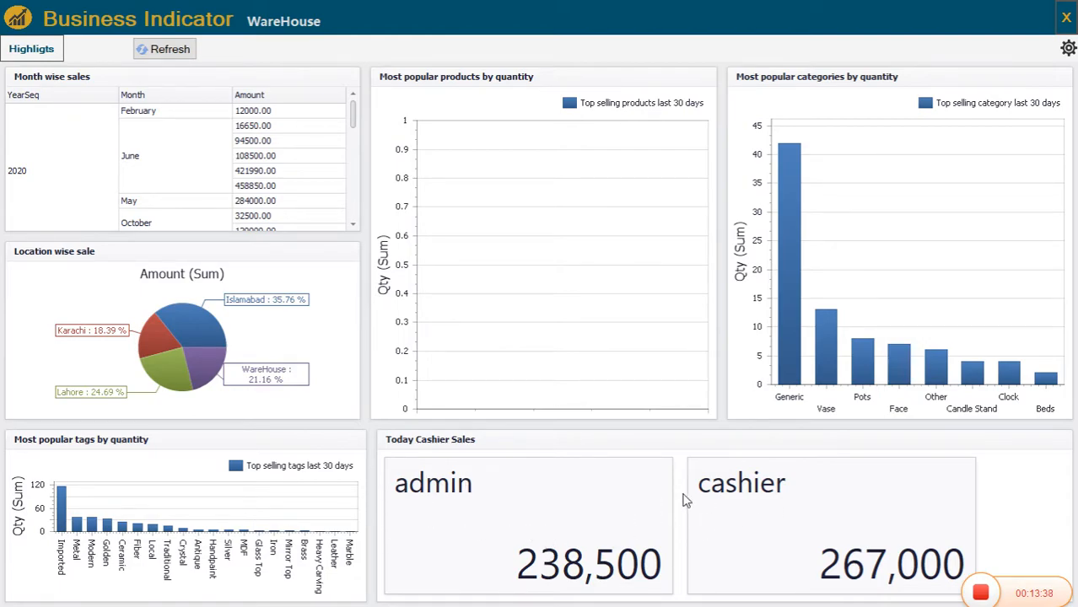
pyautogui.moveTo(825, 327)
pyautogui.moveTo(256, 384)
pyautogui.moveTo(152, 334)
pyautogui.moveTo(172, 373)
# Step: Filter the dashboard's Month wise sales table to October, check the amounts and close the dashboard
pyautogui.moveTo(354, 124)
pyautogui.mouseDown()
pyautogui.moveTo(361, 212)
pyautogui.moveTo(358, 183)
pyautogui.moveTo(377, 145)
pyautogui.moveTo(362, 156)
pyautogui.moveTo(345, 117)
pyautogui.mouseUp()
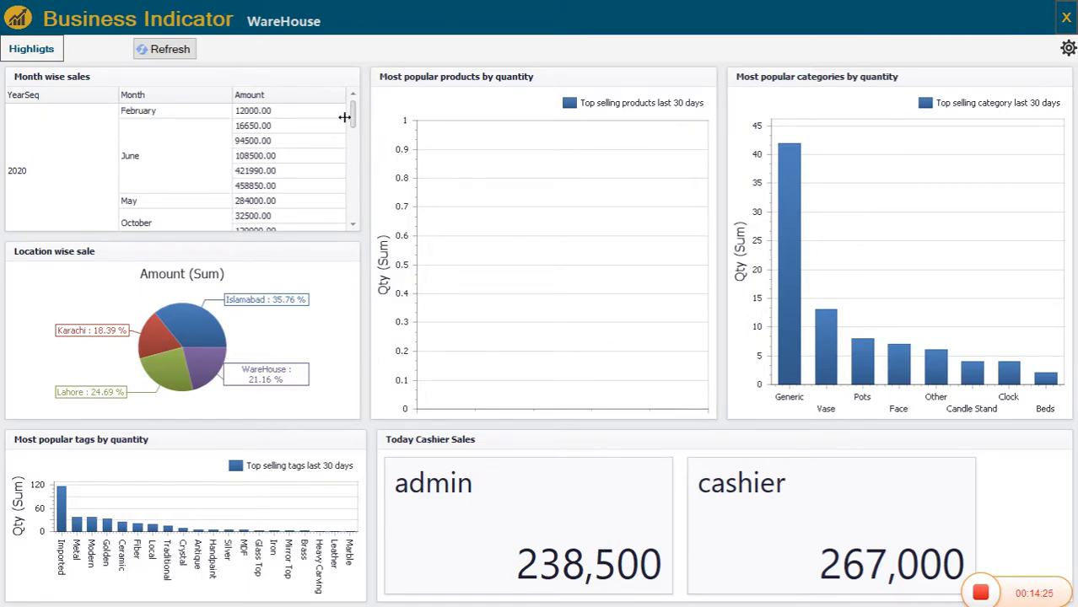
pyautogui.click(227, 93)
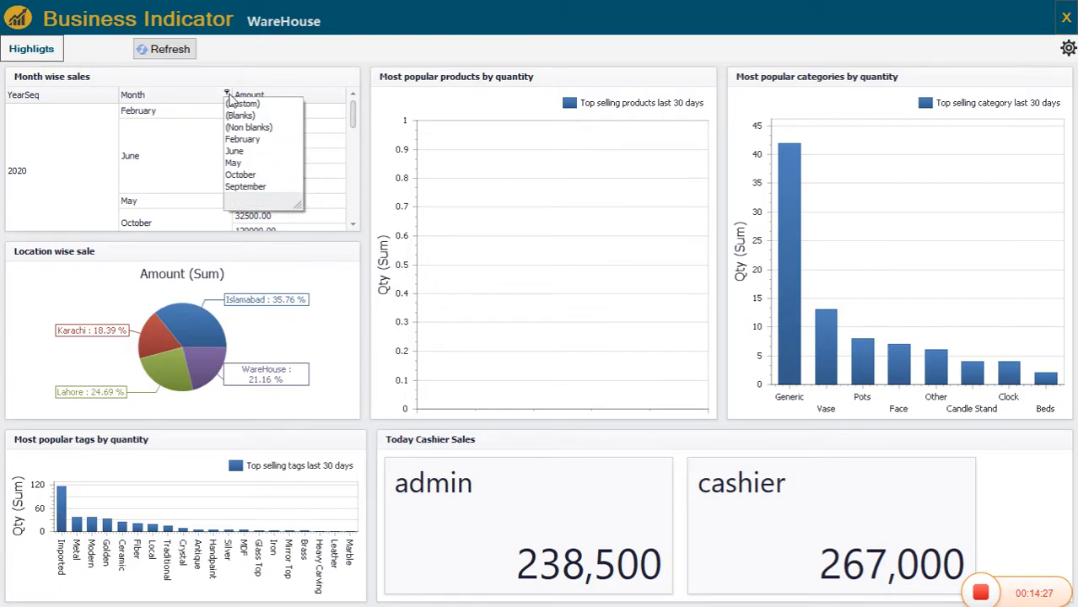
pyautogui.click(241, 175)
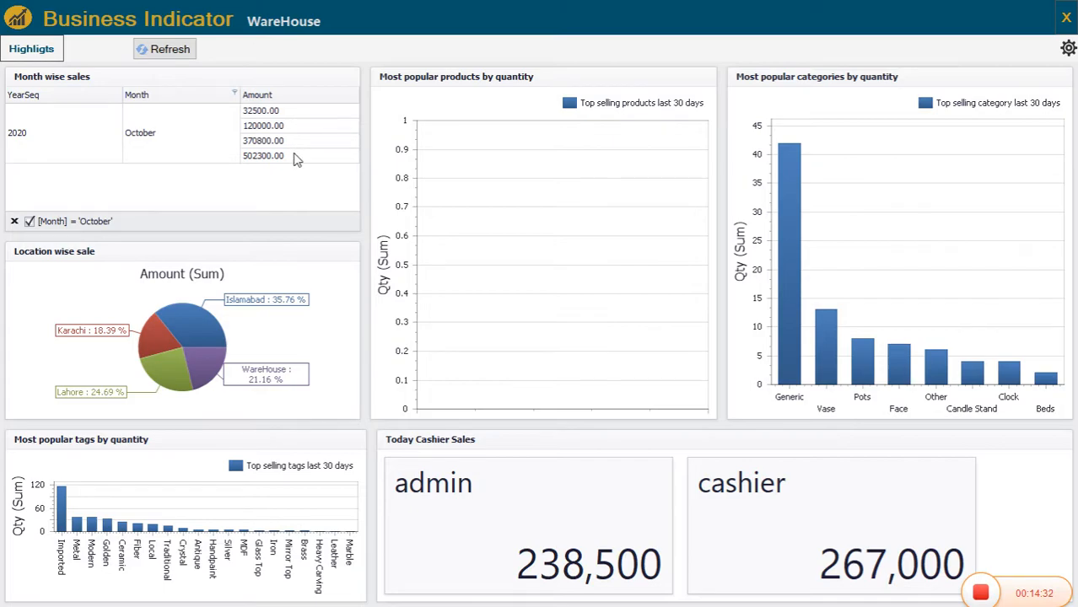
pyautogui.click(1066, 17)
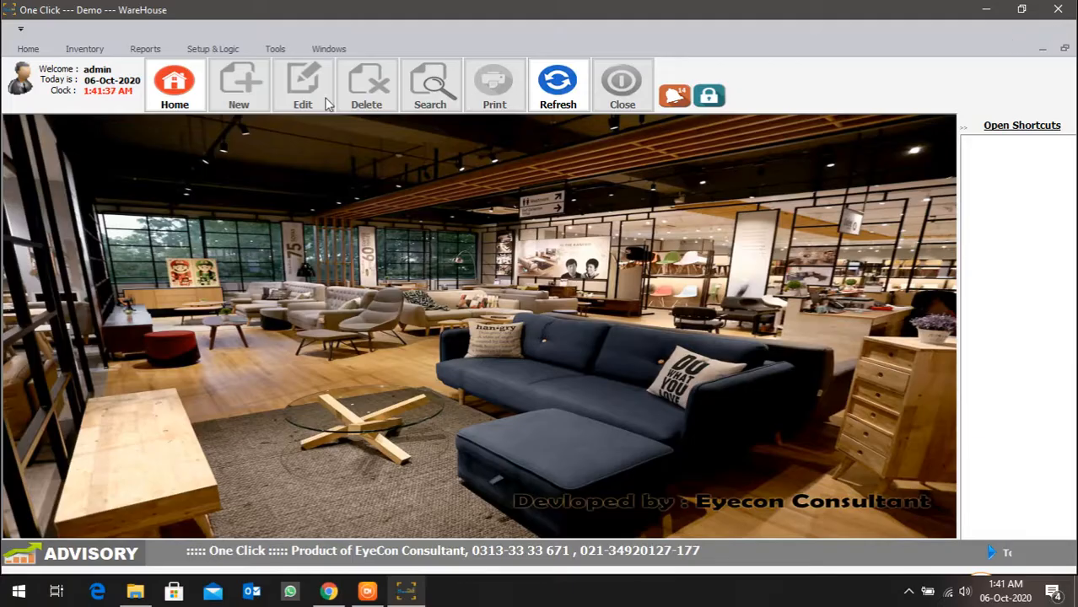
# Step: Open the REC Sales report, switch it to Tree View and set the location to Karachi
pyautogui.click(217, 48)
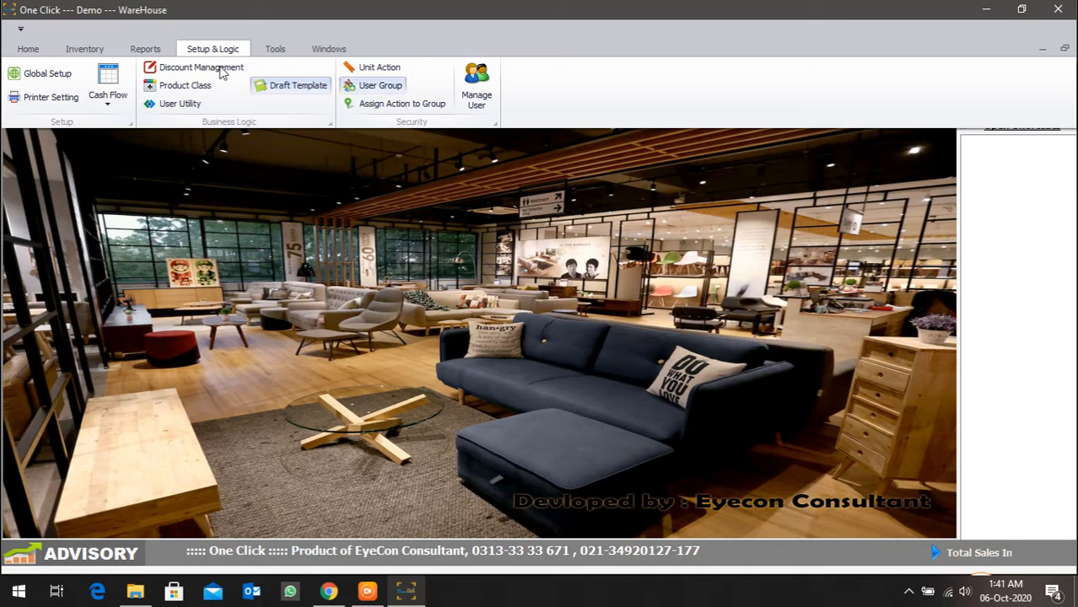
pyautogui.click(146, 48)
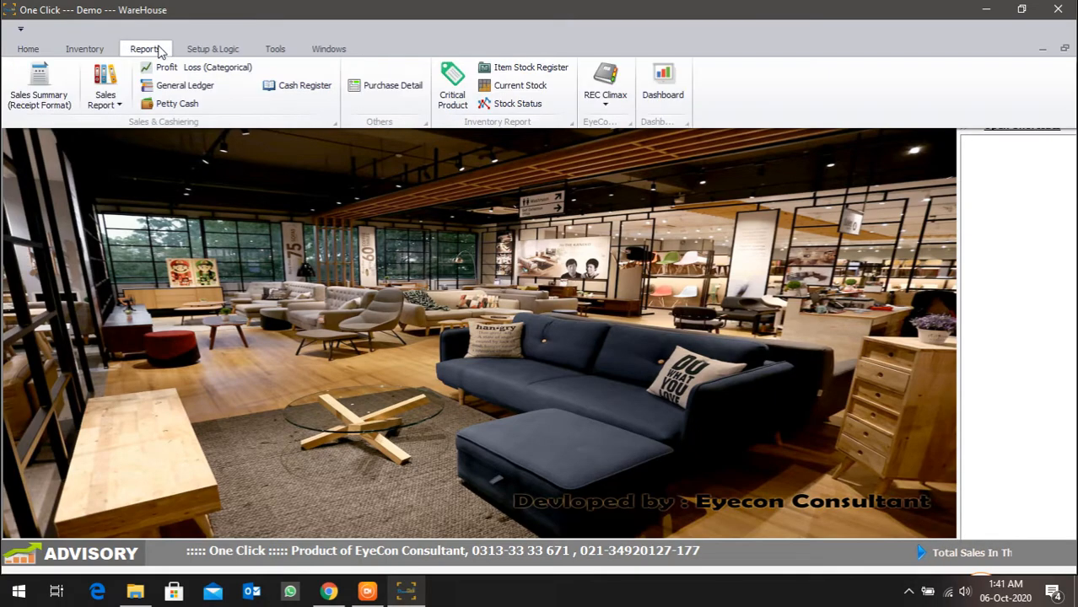
pyautogui.click(622, 100)
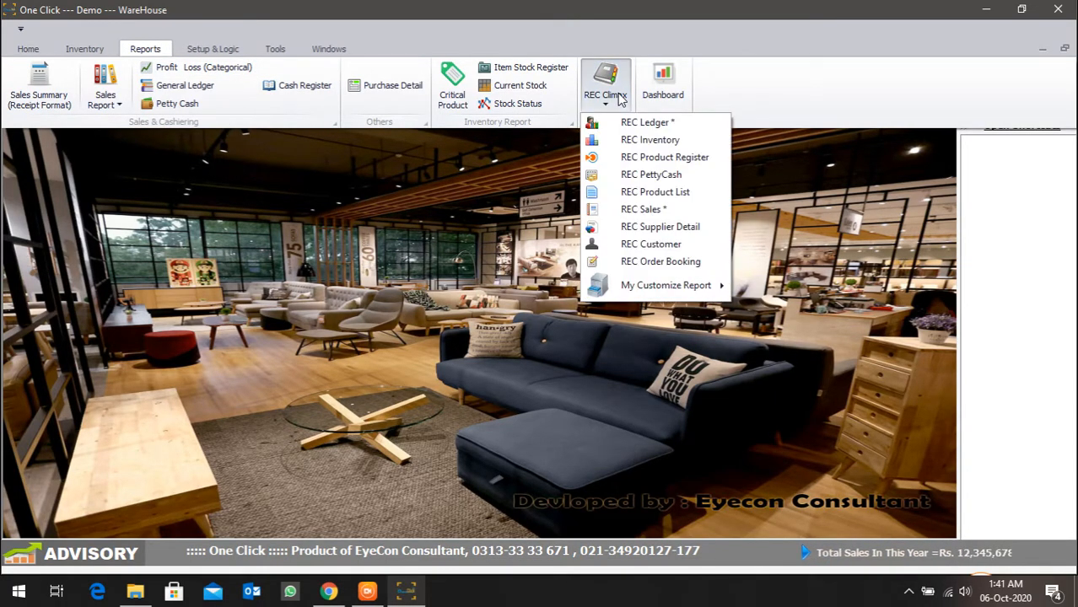
pyautogui.click(653, 214)
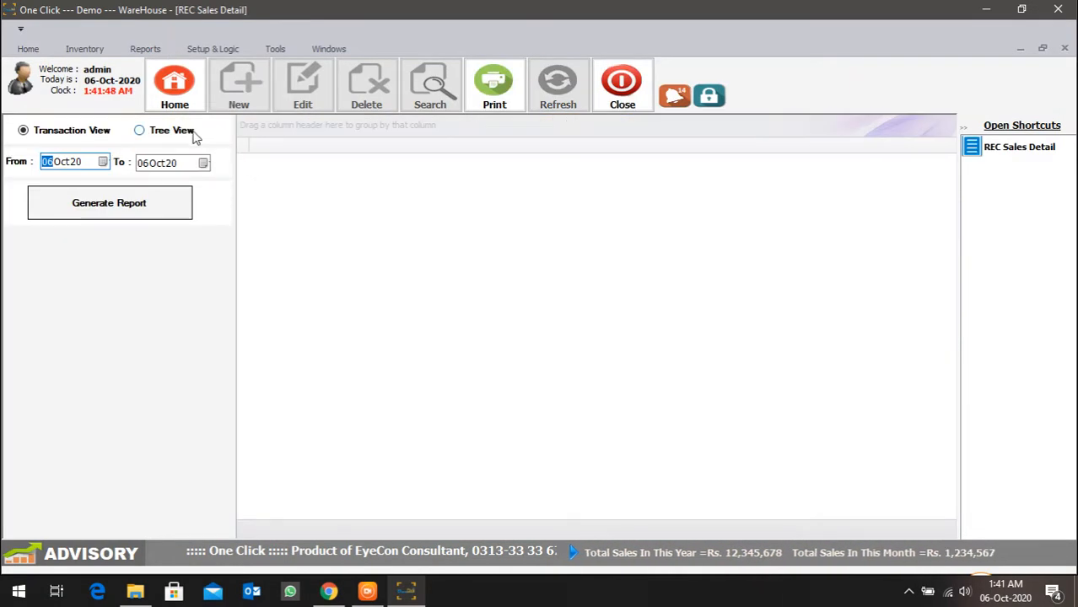
pyautogui.click(189, 134)
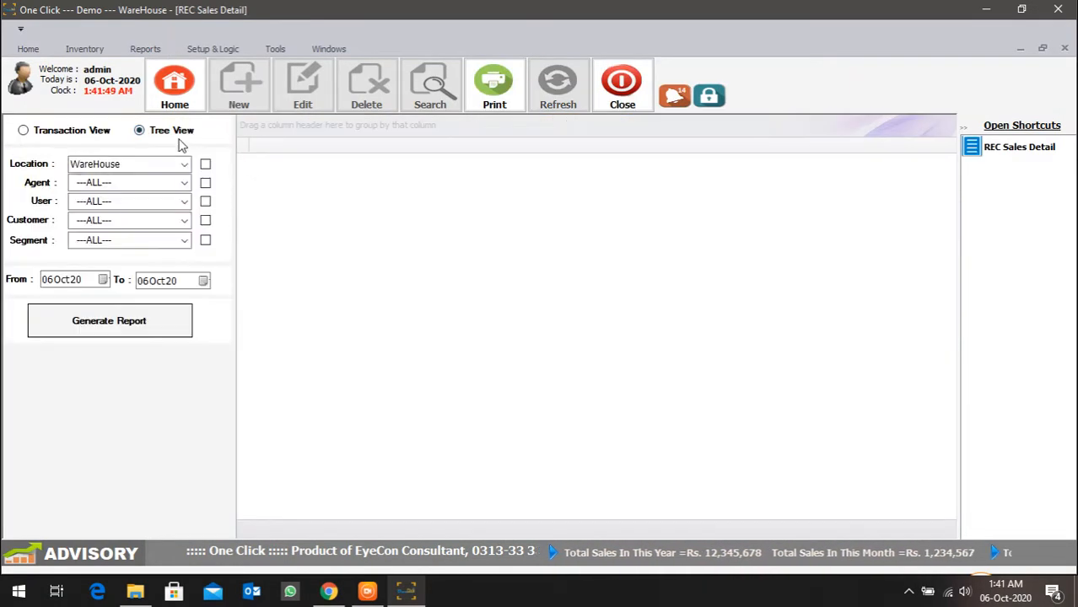
pyautogui.click(184, 164)
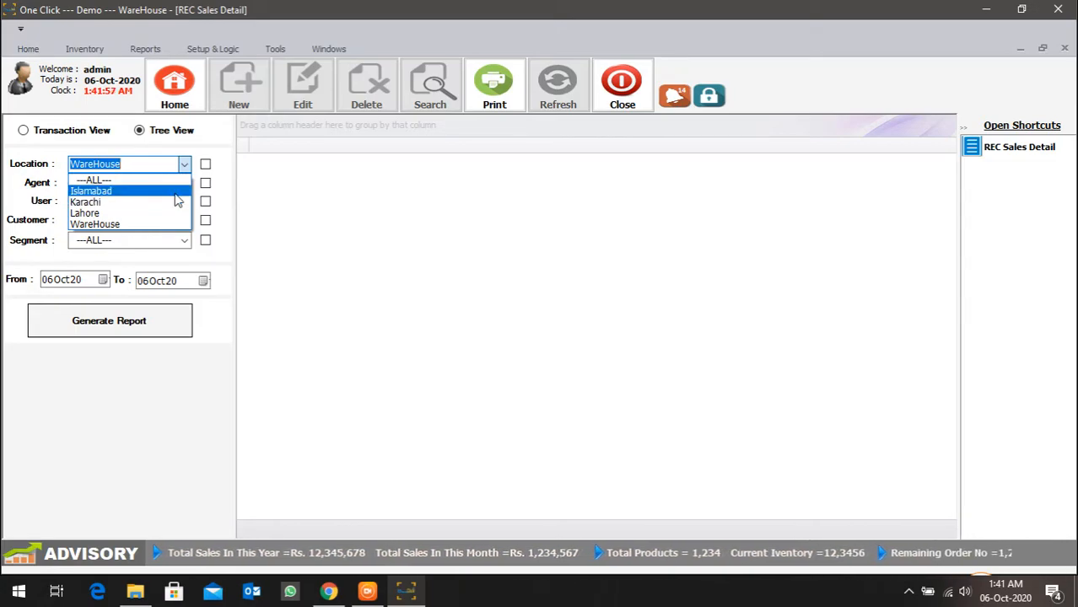
pyautogui.click(161, 203)
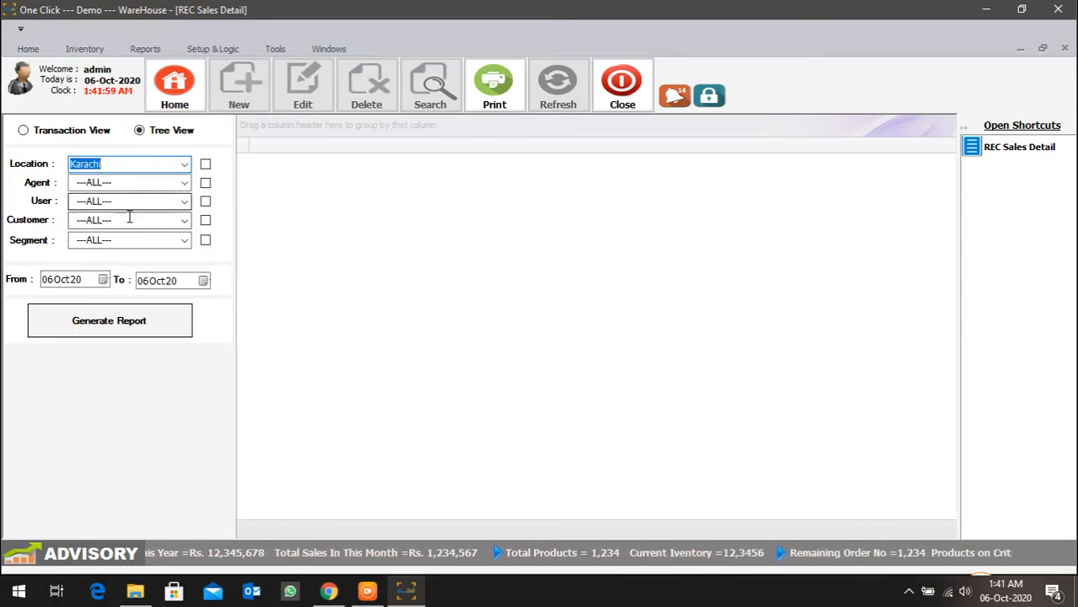
# Step: Set the report period from 01 September 2020 to 29 September 2020 and generate the Karachi sales detail
pyautogui.click(102, 280)
pyautogui.click(118, 301)
pyautogui.click(64, 382)
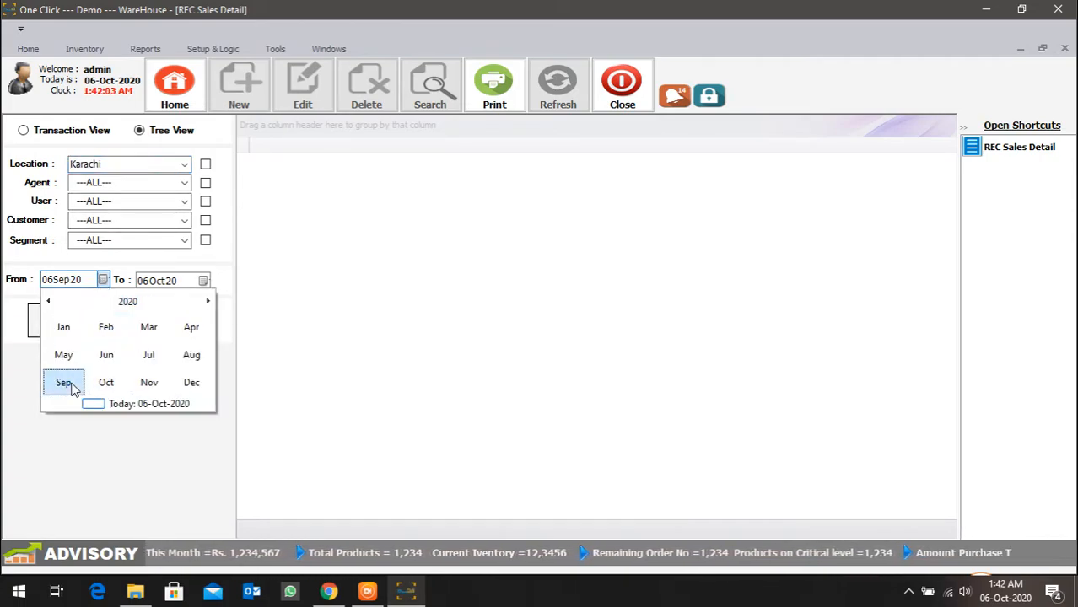
pyautogui.click(102, 332)
pyautogui.click(173, 282)
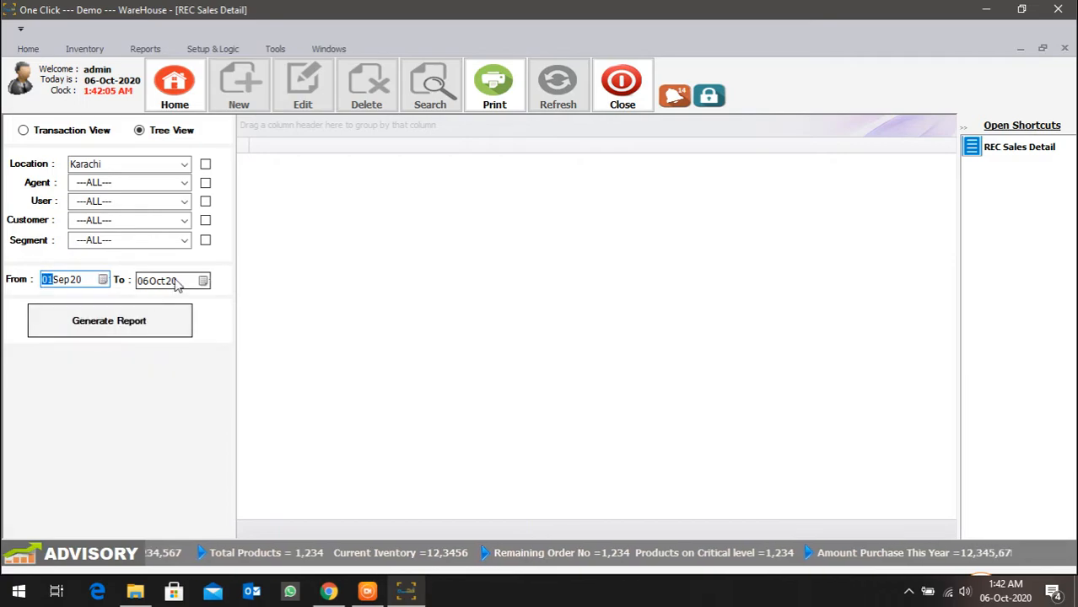
pyautogui.click(159, 284)
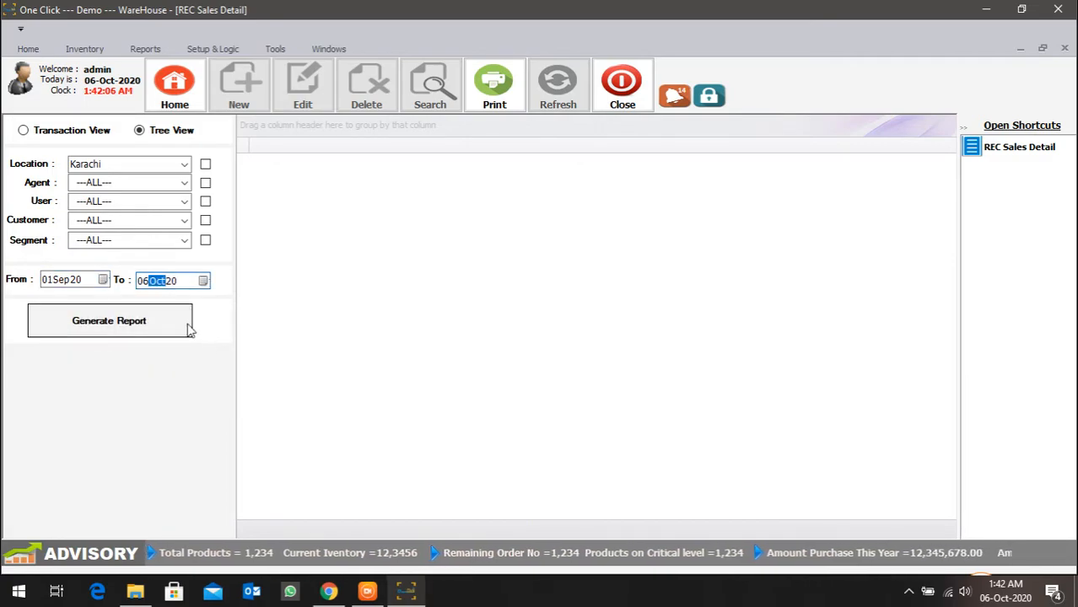
pyautogui.click(203, 280)
pyautogui.click(224, 305)
pyautogui.click(160, 382)
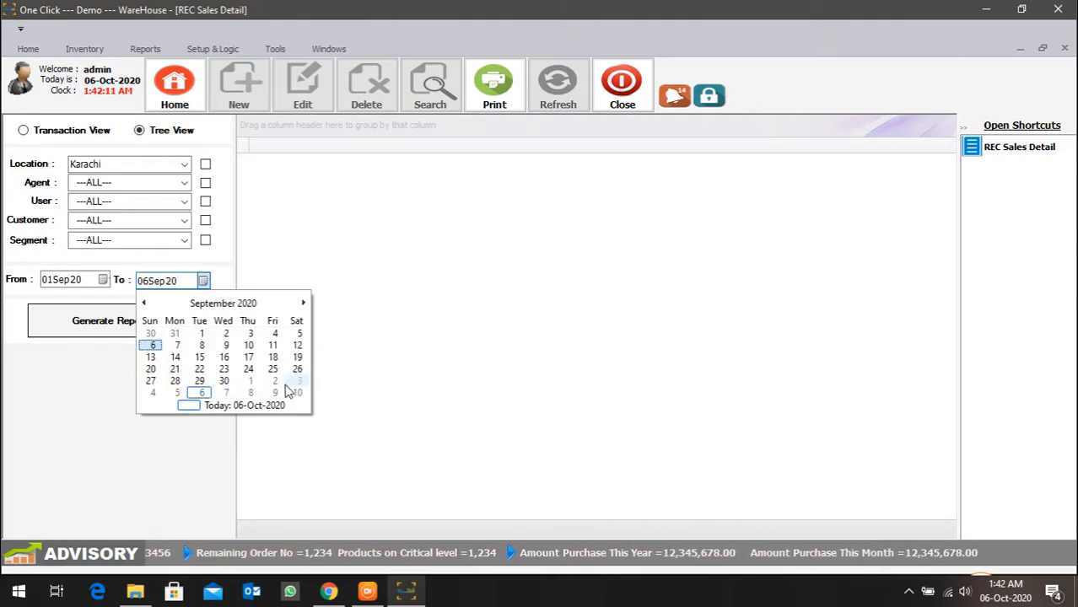
pyautogui.click(199, 381)
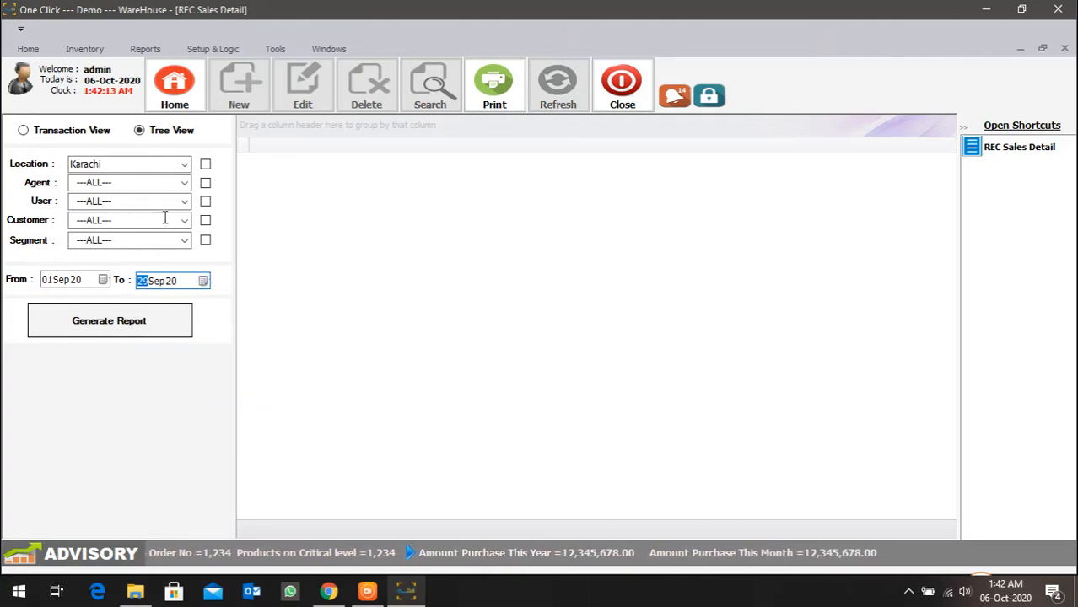
pyautogui.click(164, 320)
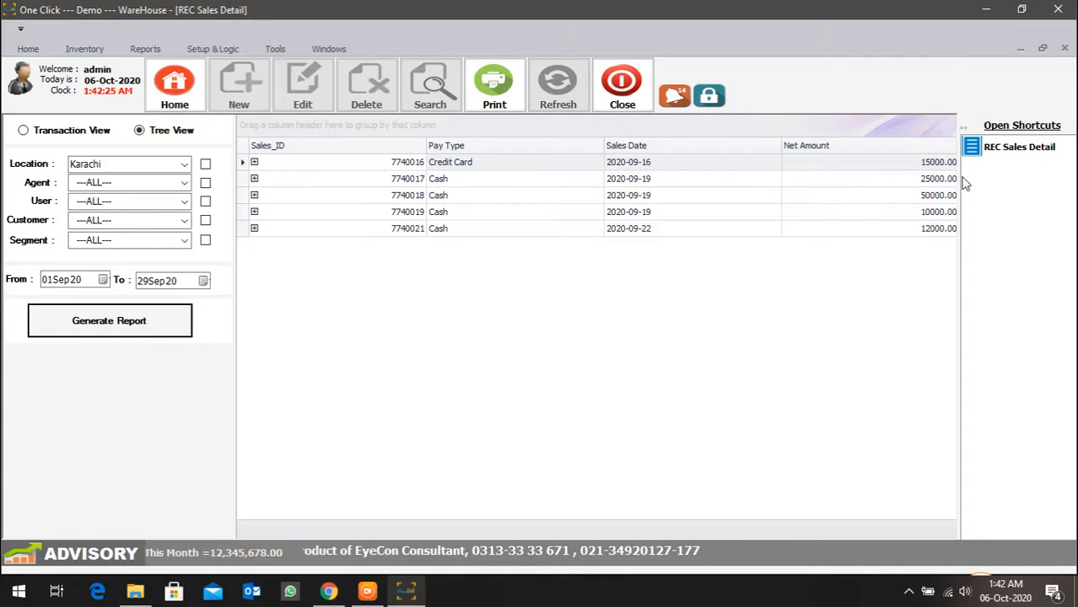
# Step: Inspect the item details of the credit card sale and the 50000.00 cash sale, collapsing each one again
pyautogui.click(254, 162)
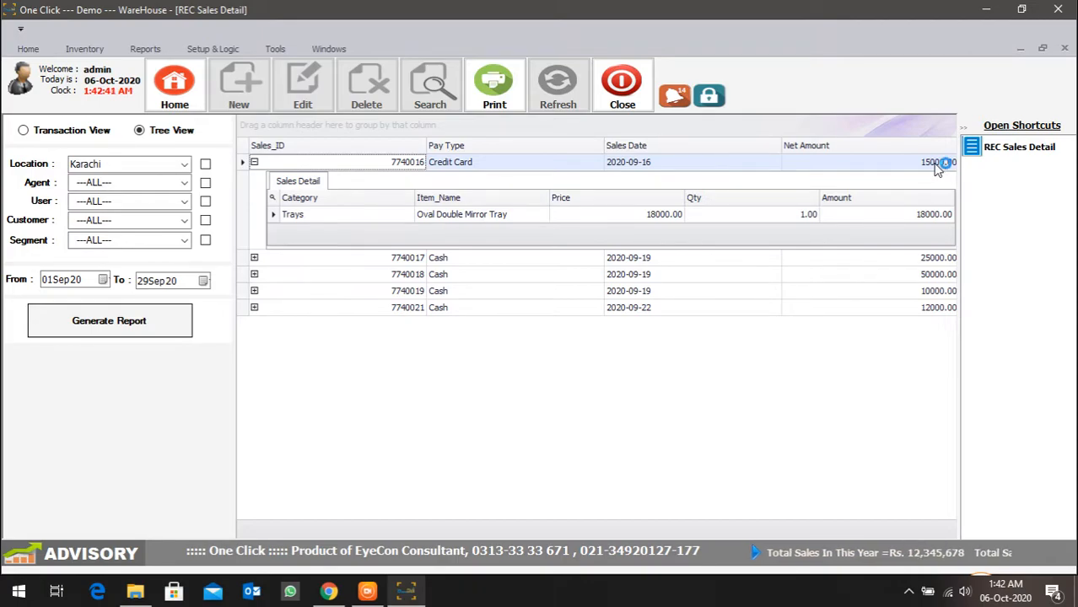
pyautogui.click(254, 162)
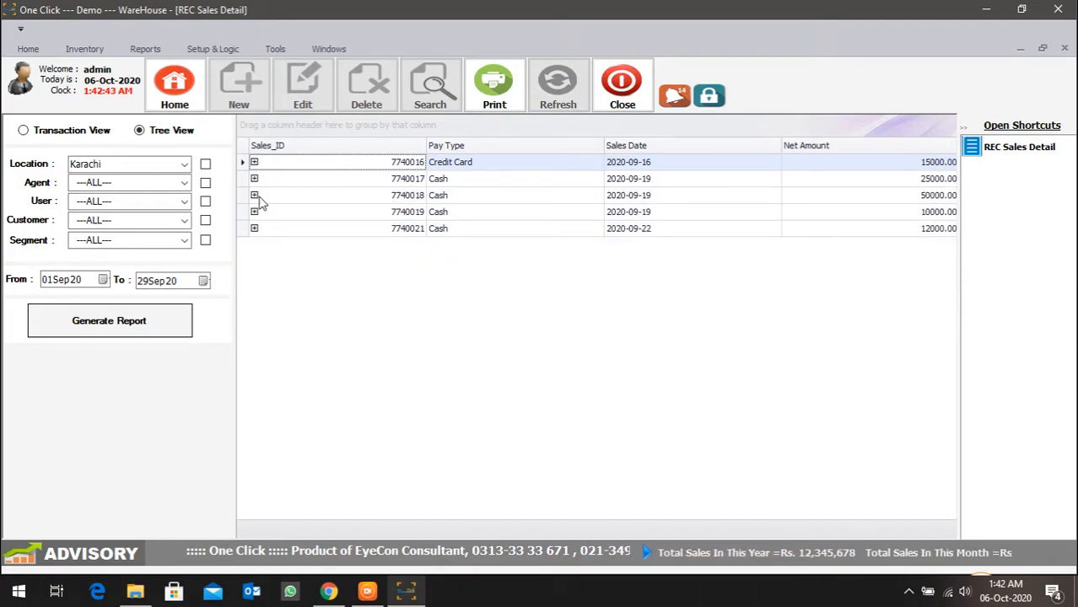
pyautogui.click(260, 202)
pyautogui.click(254, 196)
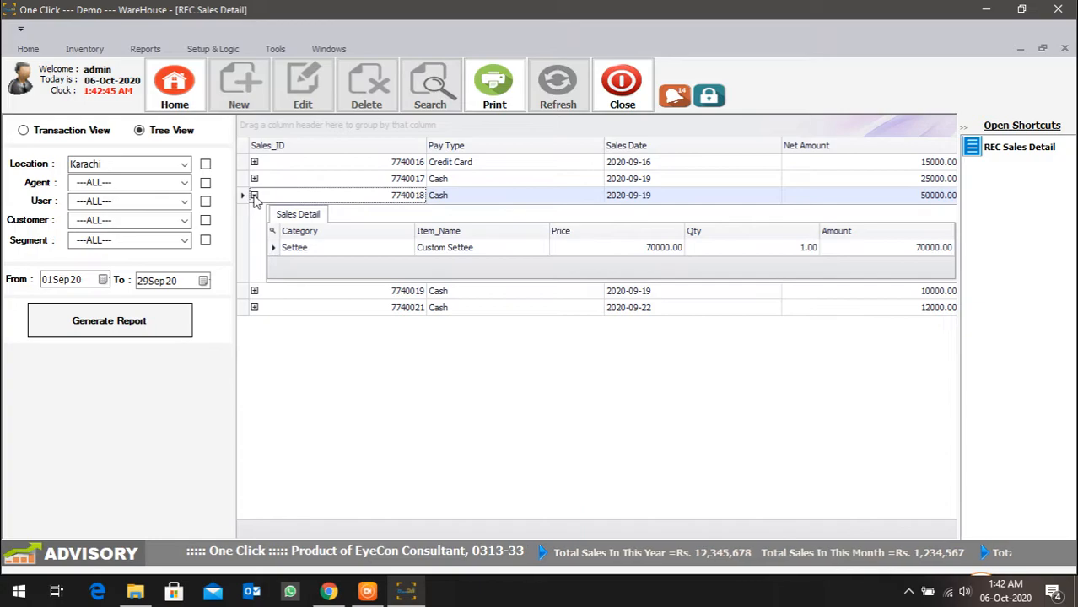
pyautogui.click(254, 195)
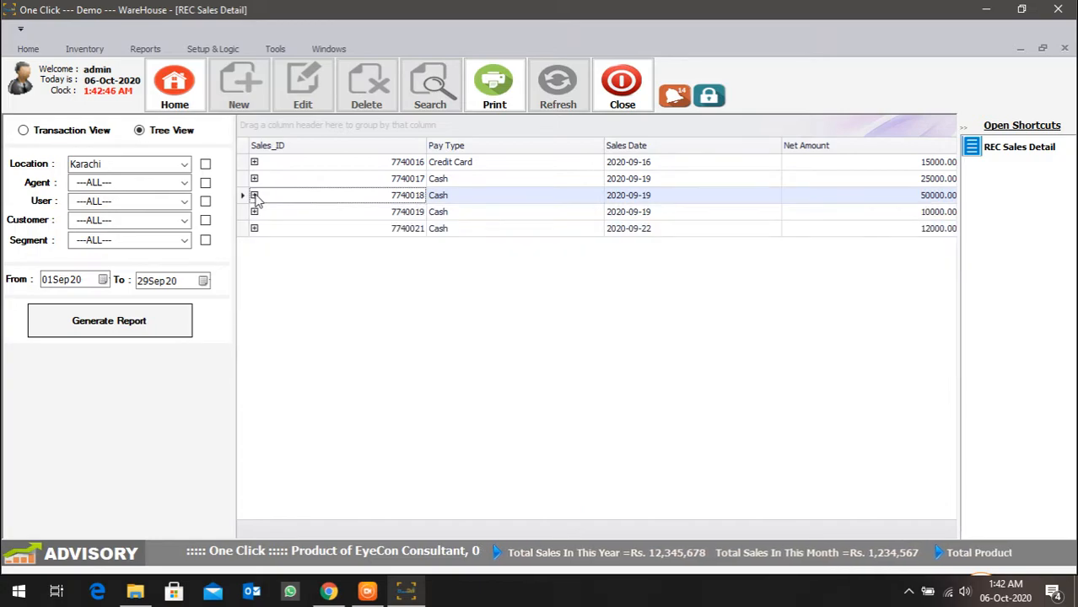
# Step: Generate the REC Sales report for the WareHouse location over the same period
pyautogui.click(184, 165)
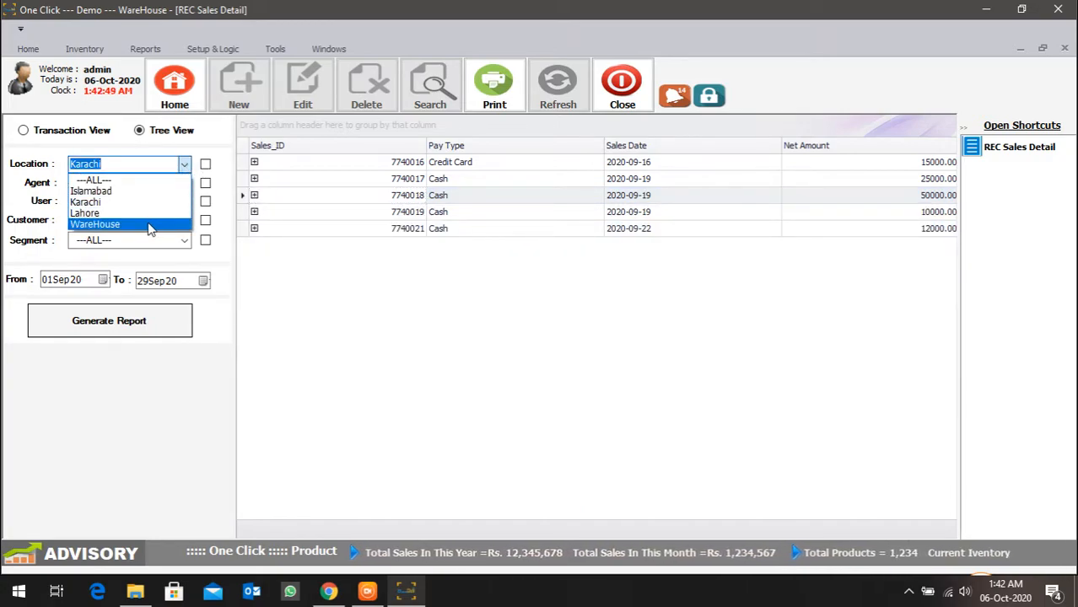
pyautogui.click(149, 225)
pyautogui.click(133, 321)
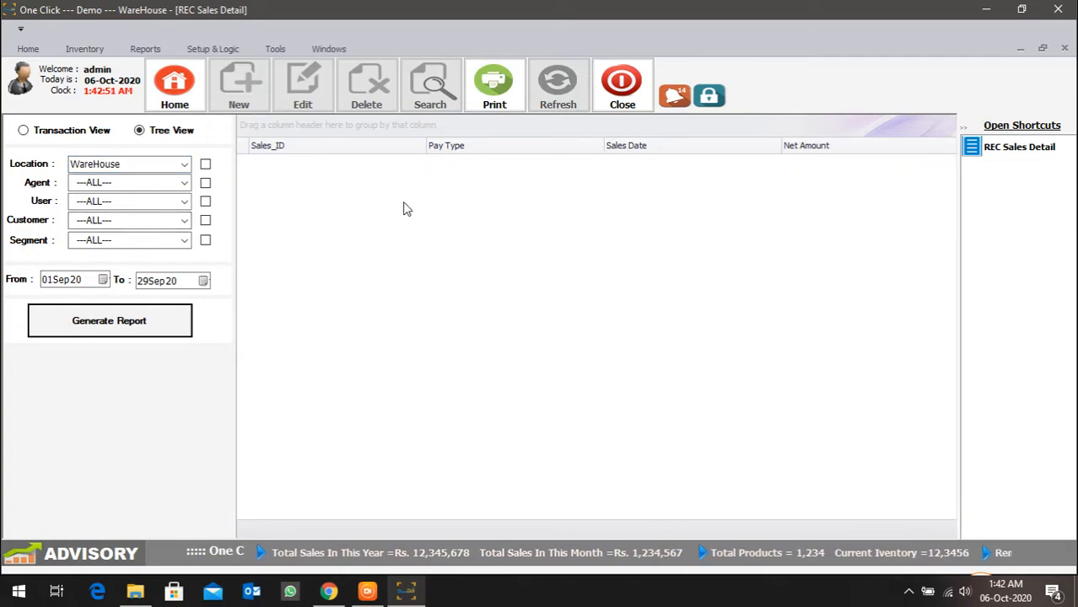
# Step: Change the location to Islamabad and generate its sales report for the same September period
pyautogui.click(179, 167)
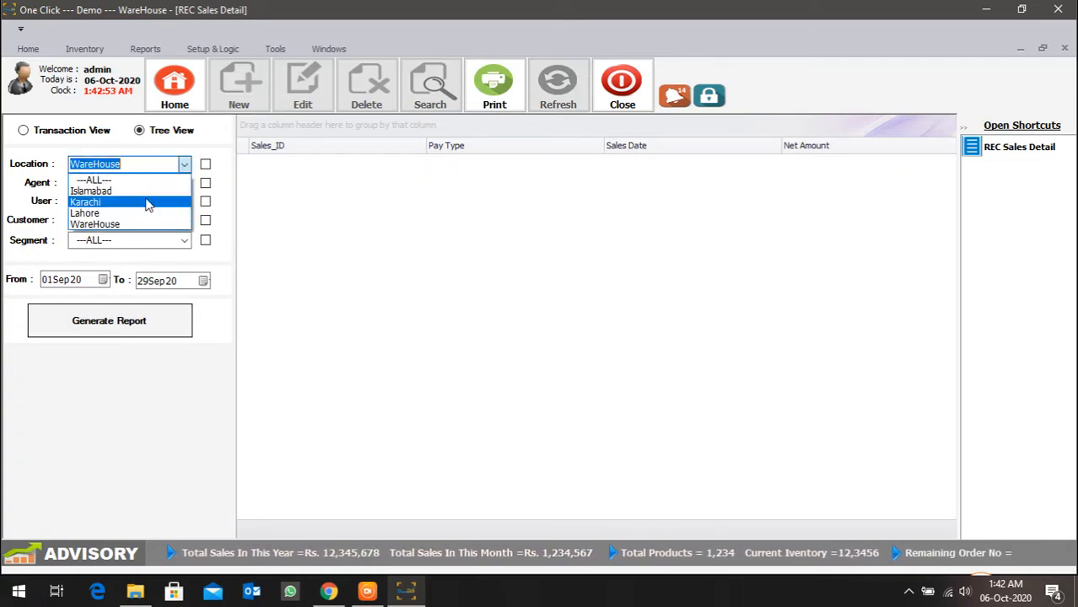
pyautogui.click(145, 193)
pyautogui.click(124, 322)
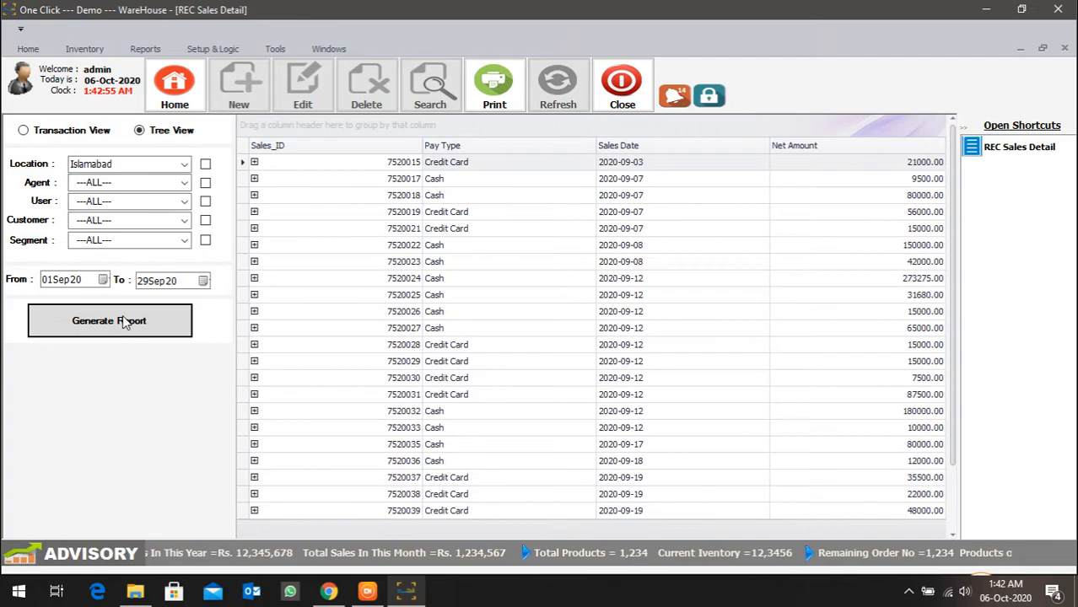
# Step: Filter the Islamabad sales report by the cashier user and generate it for the same September period
pyautogui.scroll(-2, 512, 235)
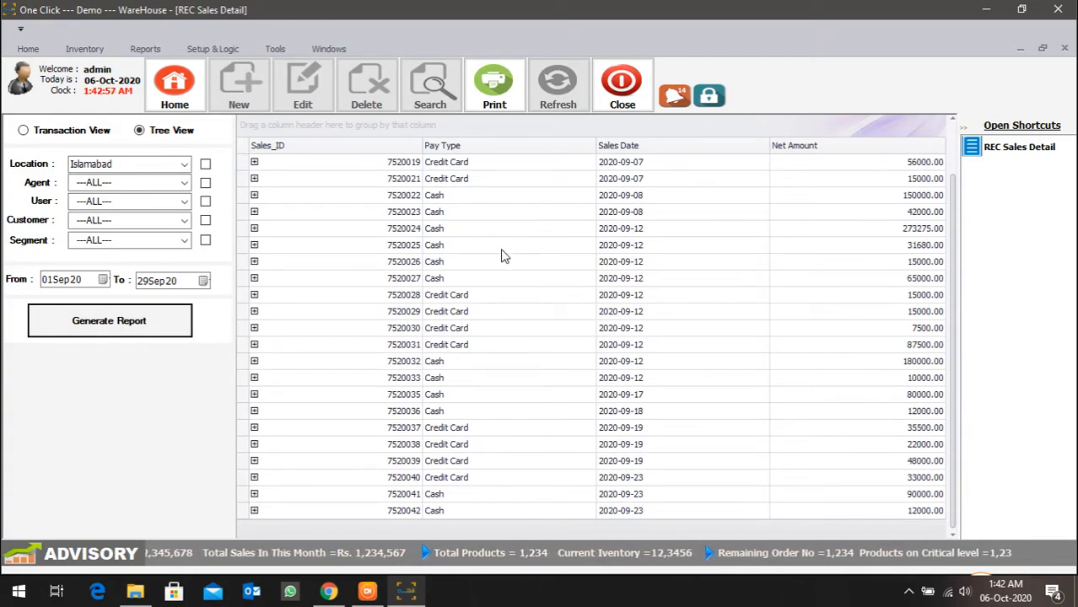
pyautogui.scroll(2, 497, 264)
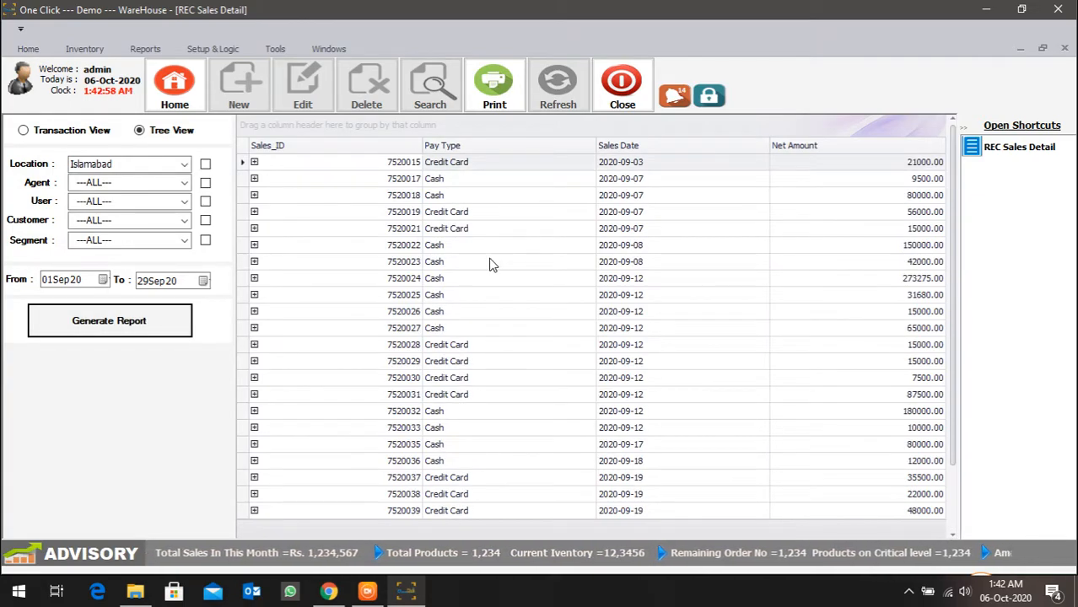
pyautogui.click(183, 201)
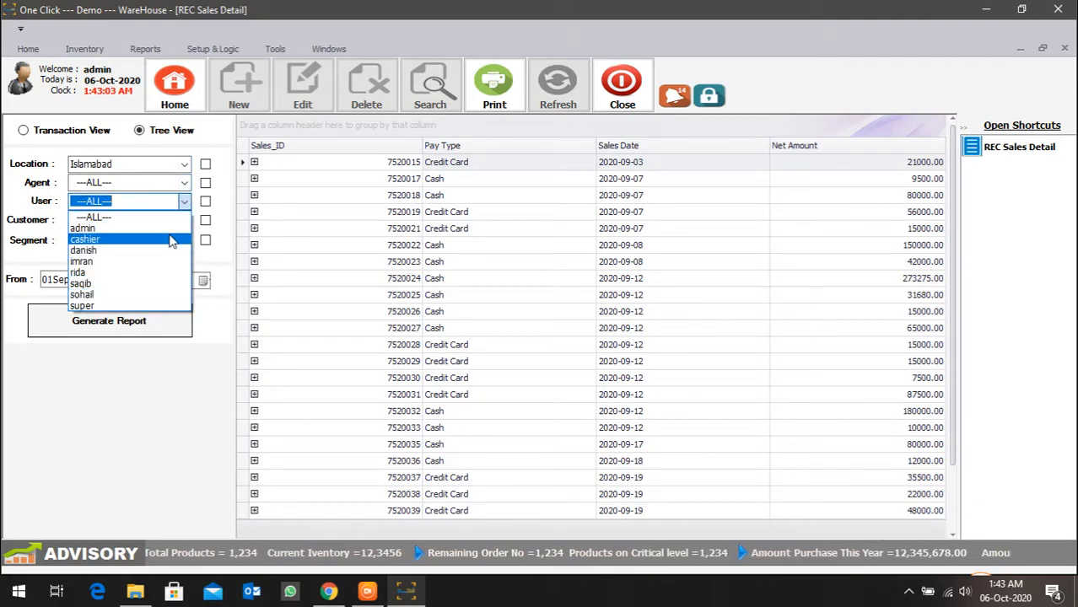
pyautogui.click(168, 239)
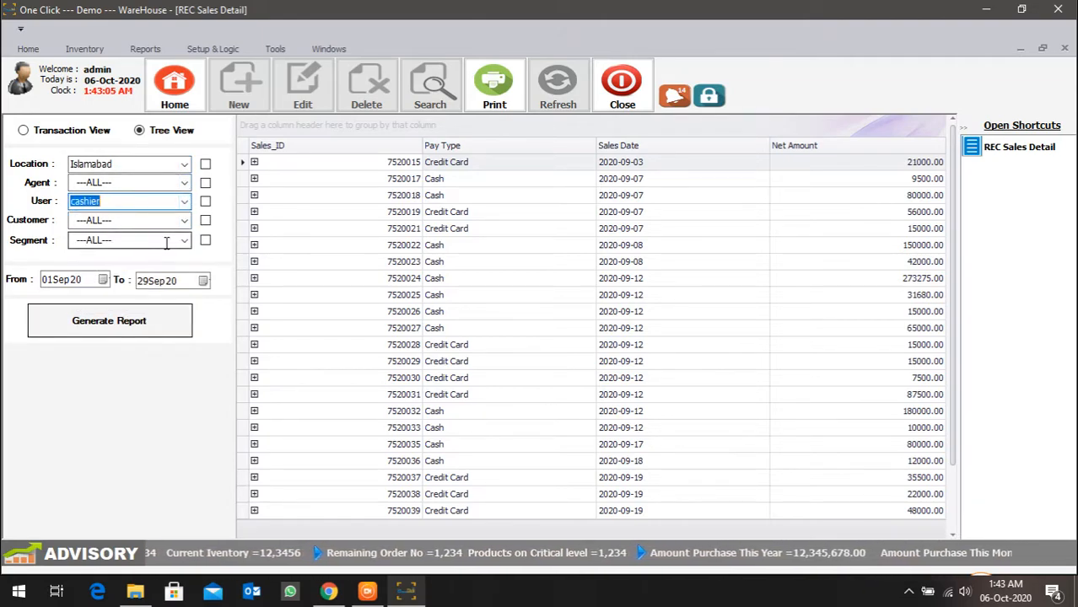
pyautogui.click(93, 311)
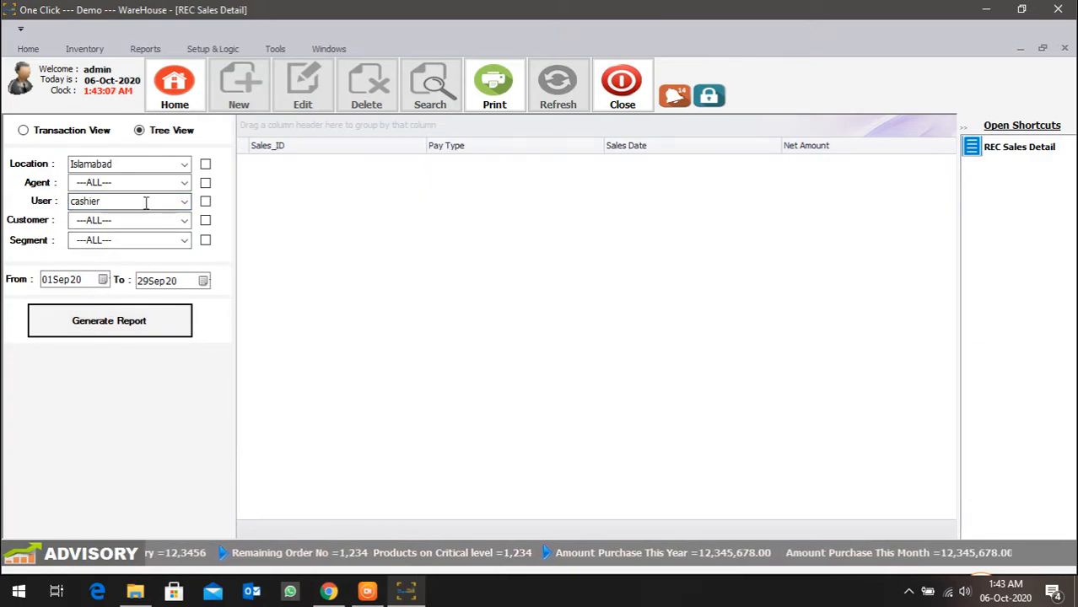
# Step: Change the location to WareHouse and generate the cashier's sales report for the same September period
pyautogui.click(184, 164)
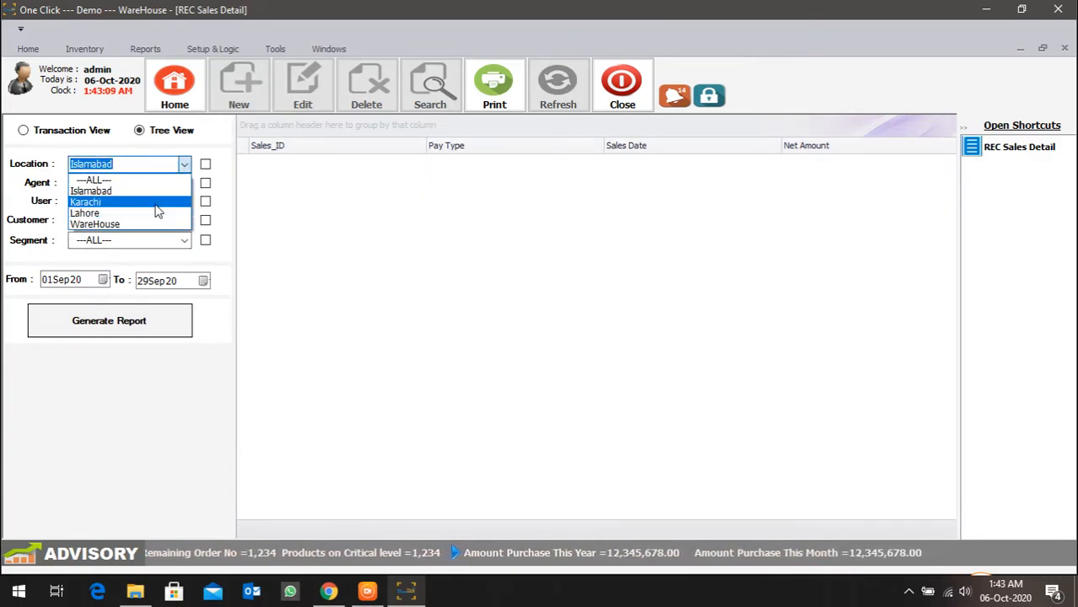
pyautogui.click(157, 200)
pyautogui.click(184, 163)
pyautogui.click(169, 225)
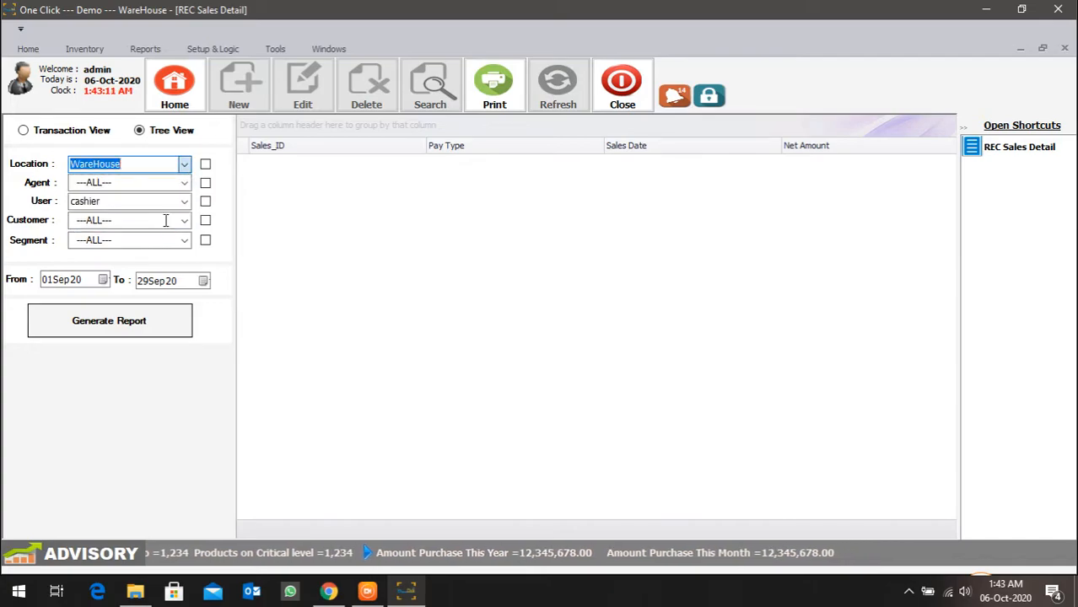
pyautogui.click(151, 308)
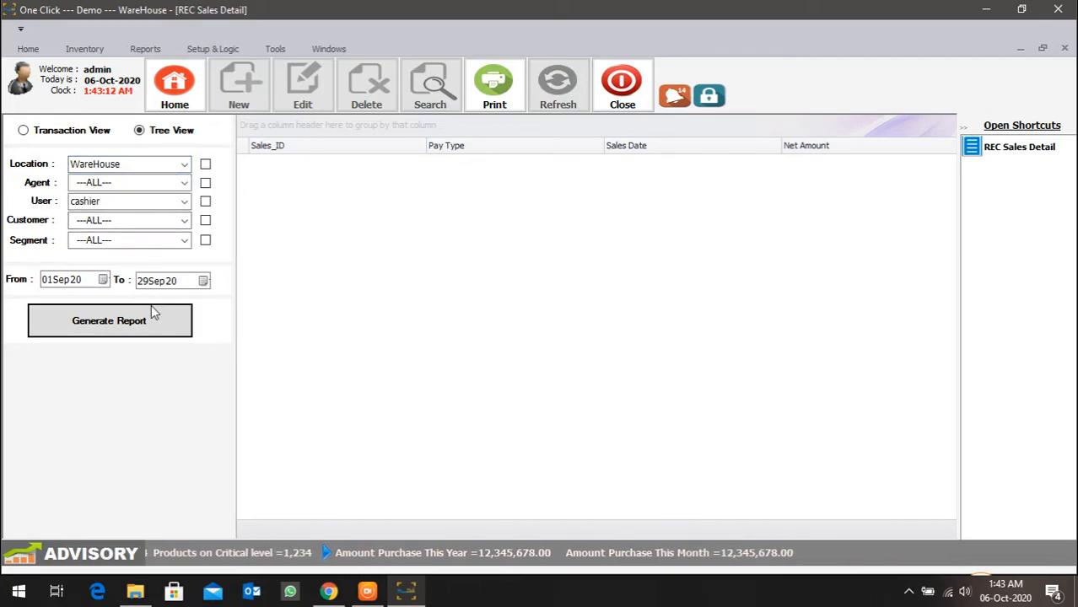
# Step: Extend the report's end date to 06 October 2020 and regenerate the WareHouse cashier sales
pyautogui.click(203, 282)
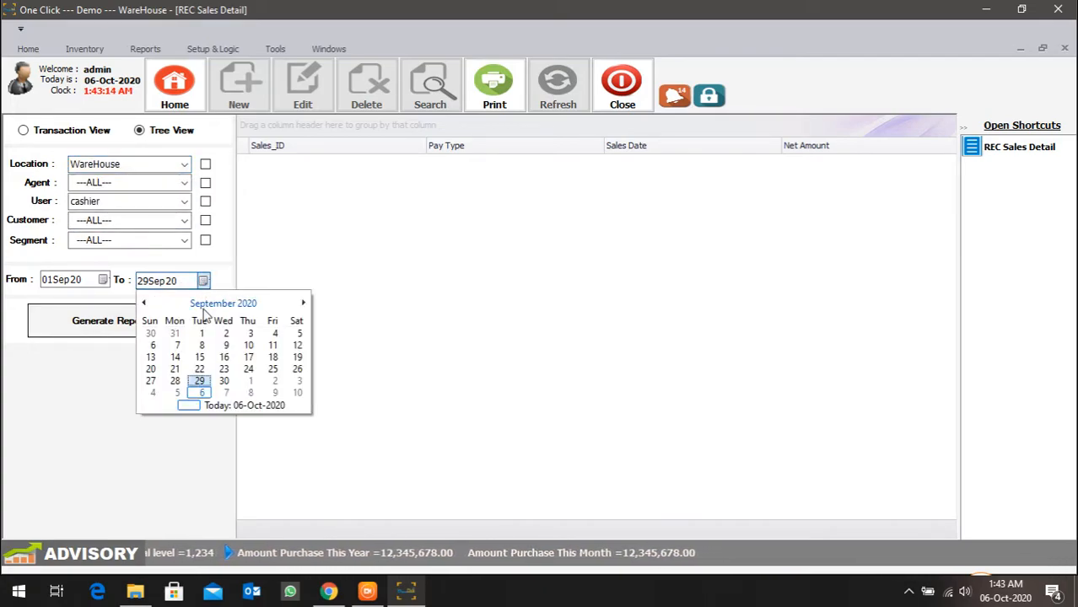
pyautogui.click(301, 305)
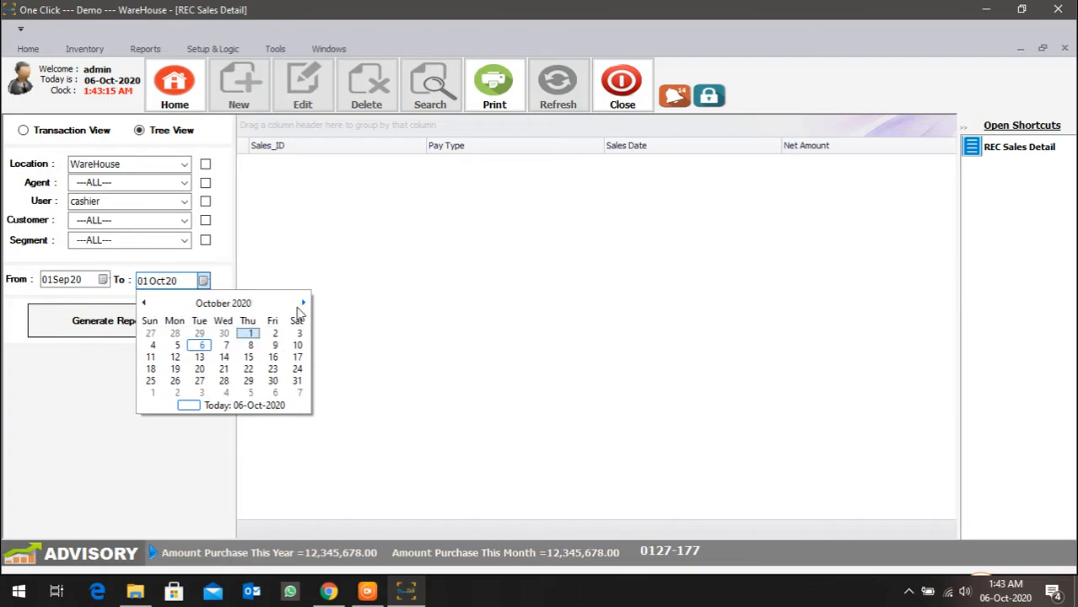
pyautogui.click(201, 345)
pyautogui.click(158, 329)
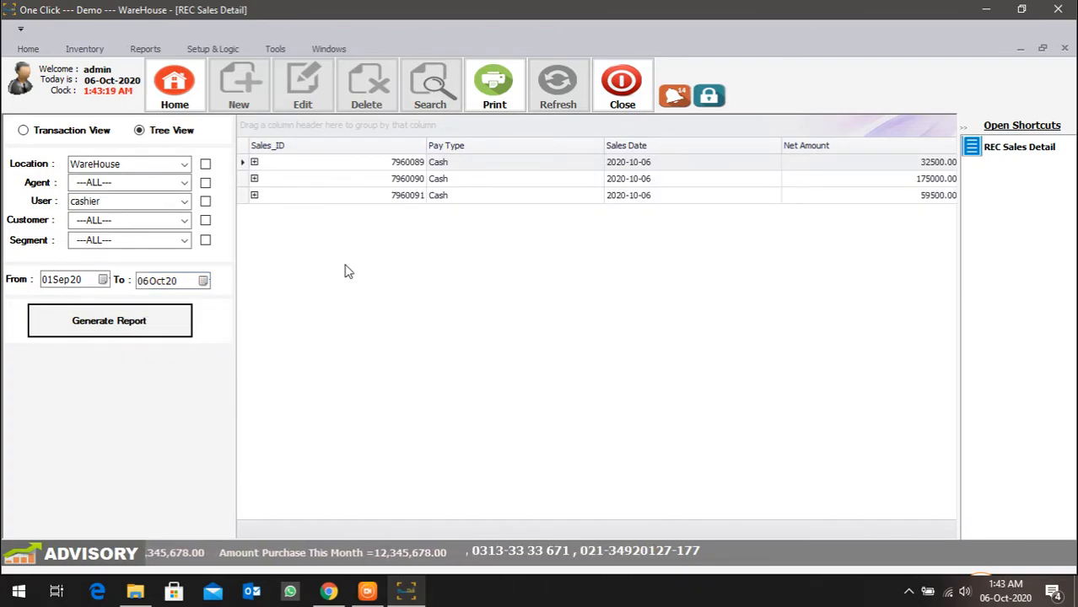
# Step: Inspect the item details of the 32500.00 cash sale and collapse them again
pyautogui.click(252, 165)
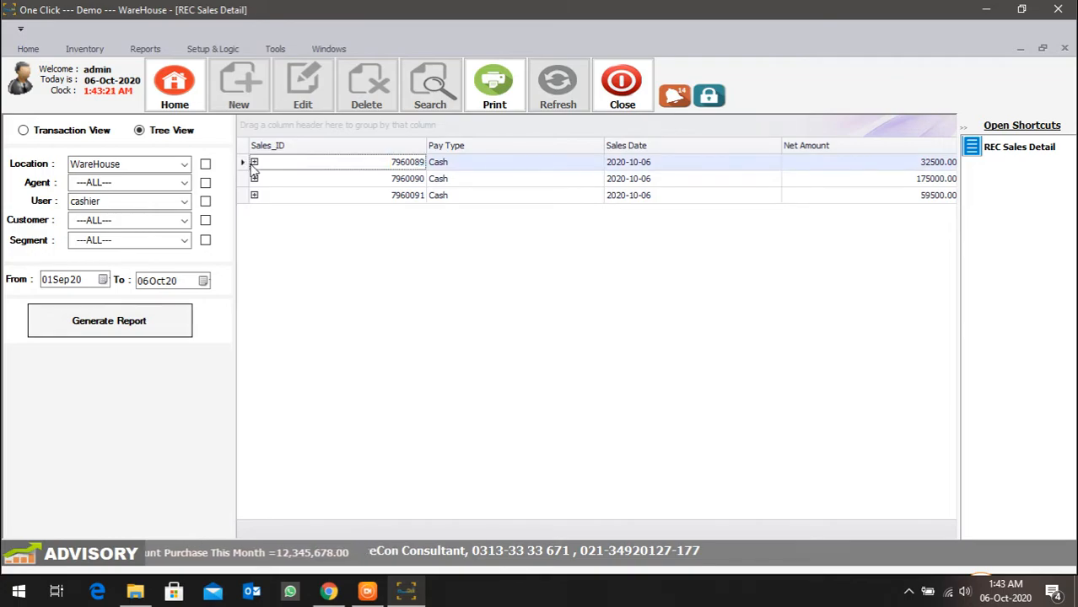
pyautogui.click(254, 162)
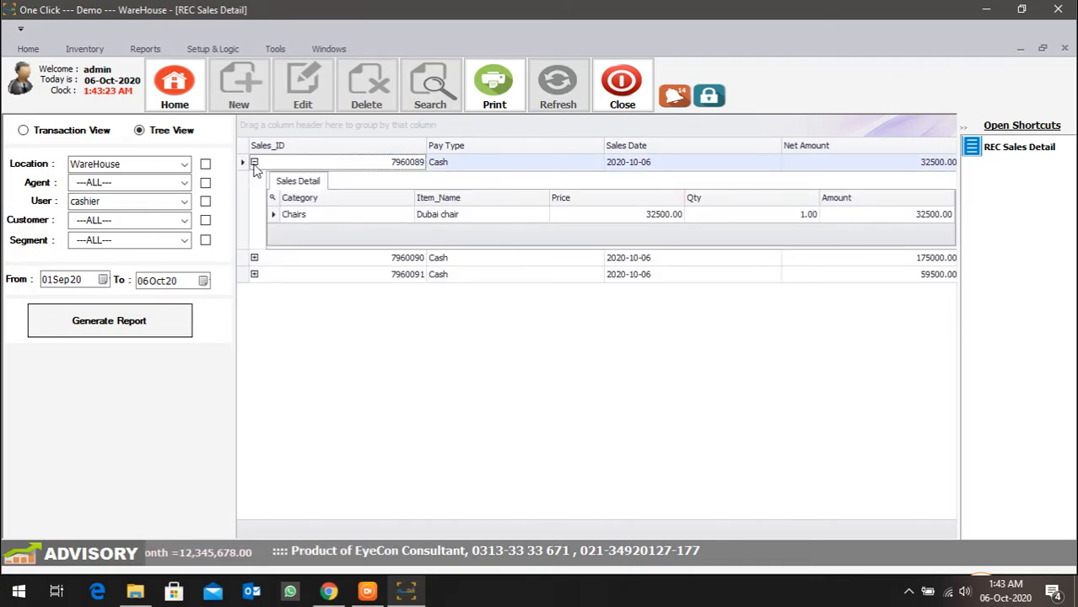
pyautogui.click(253, 162)
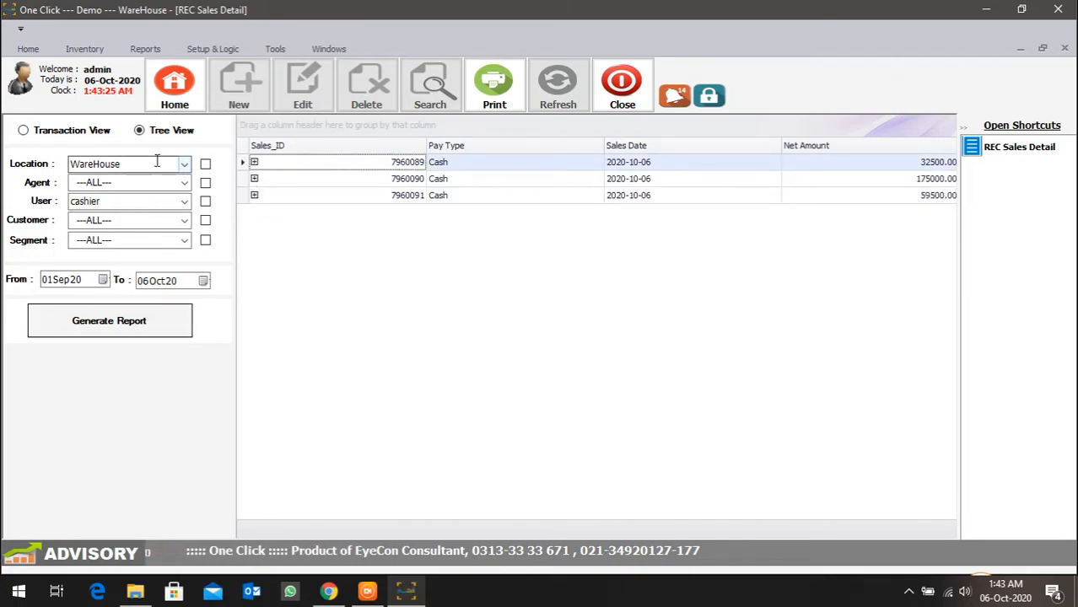
# Step: Switch the sales detail to Transaction View and generate it for 01 September to 06 October 2020
pyautogui.click(98, 133)
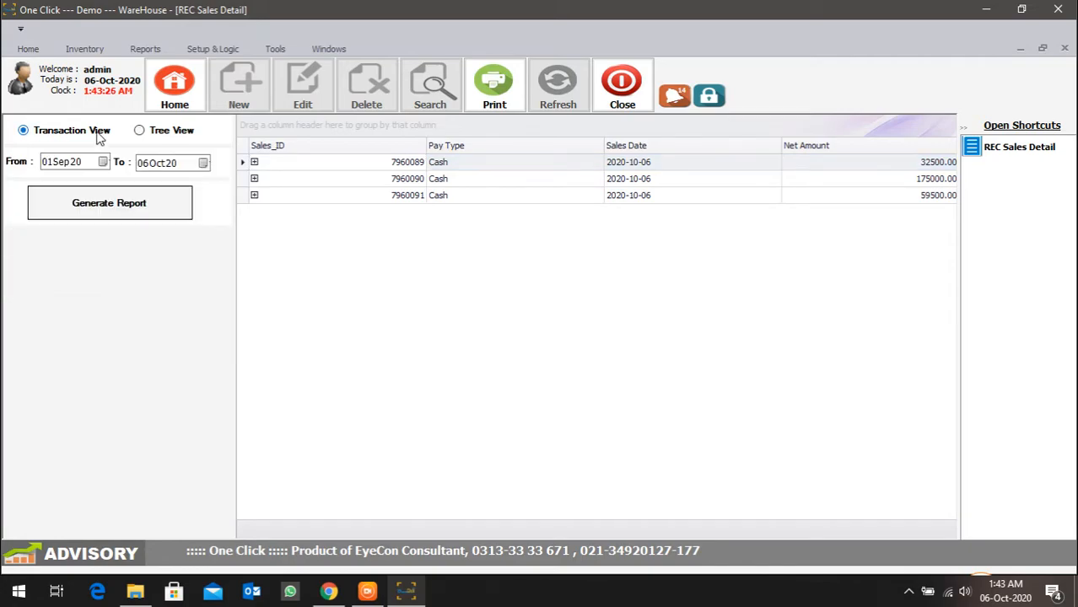
pyautogui.click(139, 203)
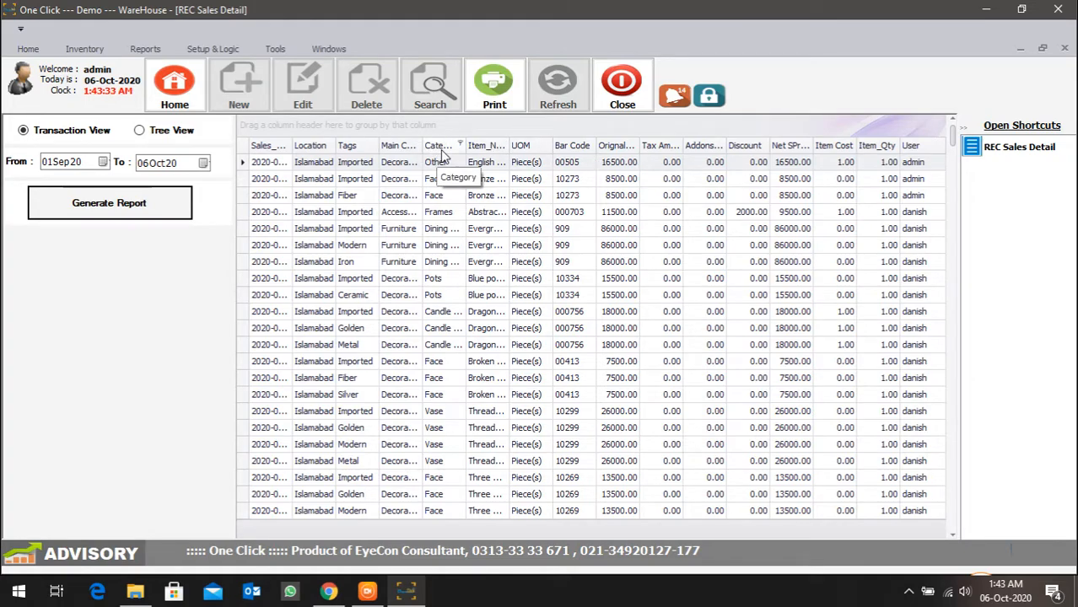
pyautogui.moveTo(442, 156)
pyautogui.mouseDown()
pyautogui.moveTo(270, 128)
pyautogui.moveTo(443, 153)
pyautogui.mouseUp()
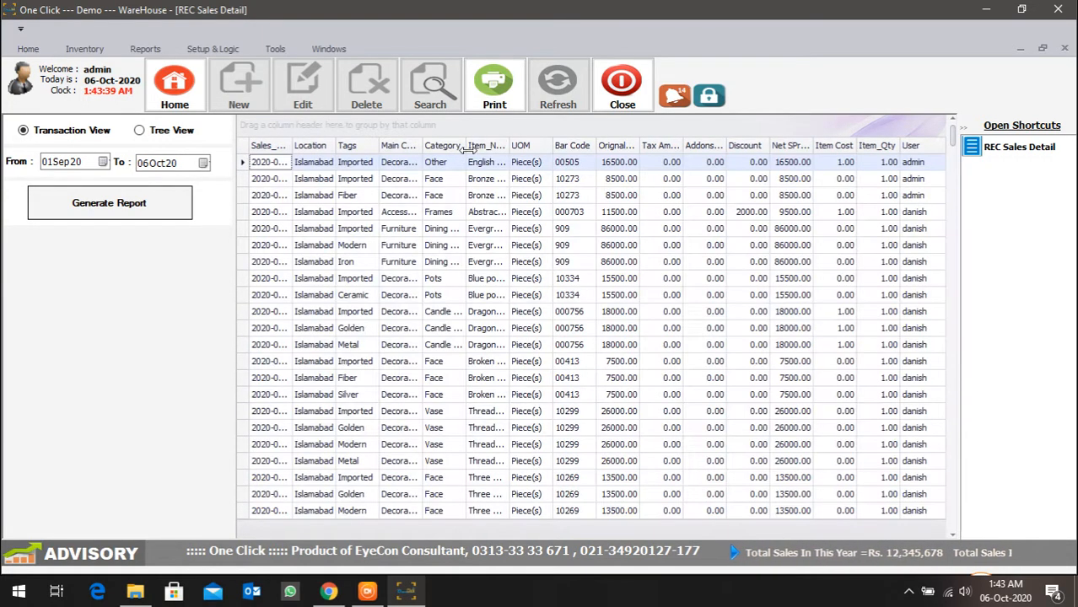
# Step: Group the transactions by Location and sort the location groups in descending order
pyautogui.moveTo(312, 147); pyautogui.dragTo(287, 131)
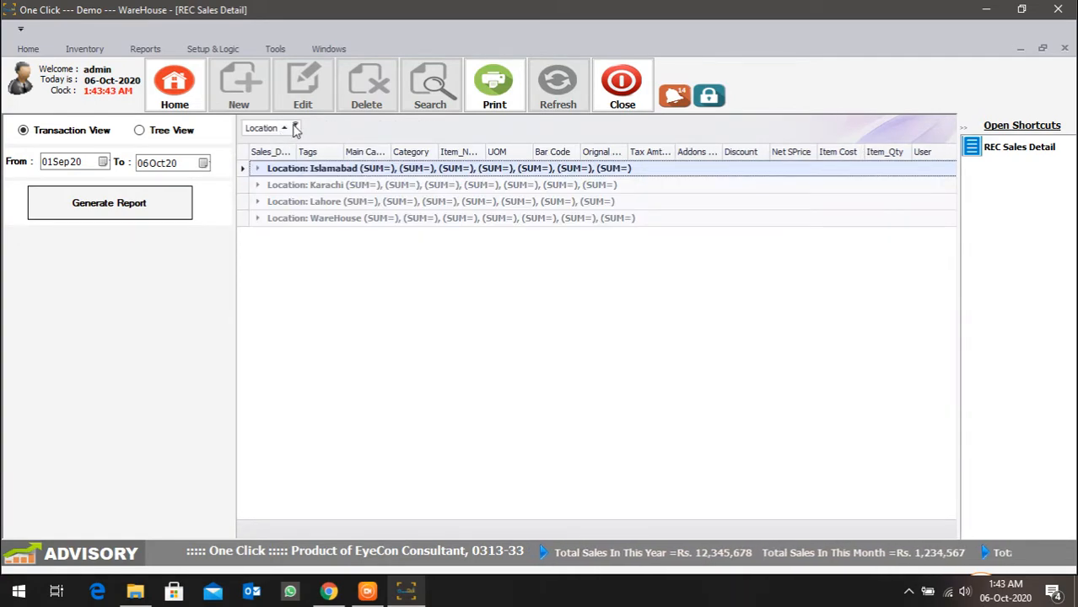
pyautogui.rightClick(287, 132)
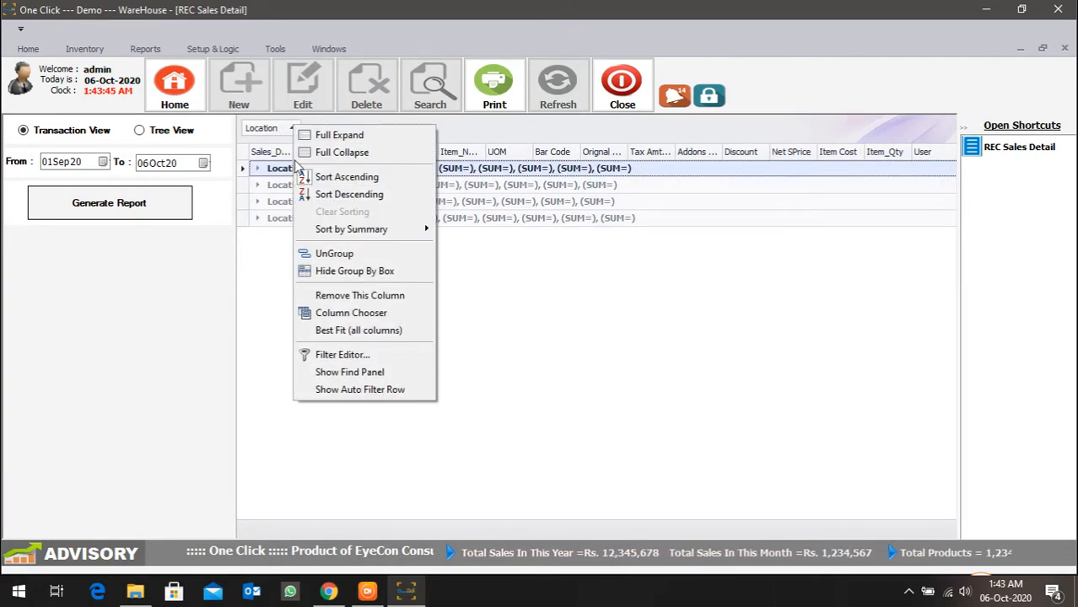
pyautogui.click(337, 297)
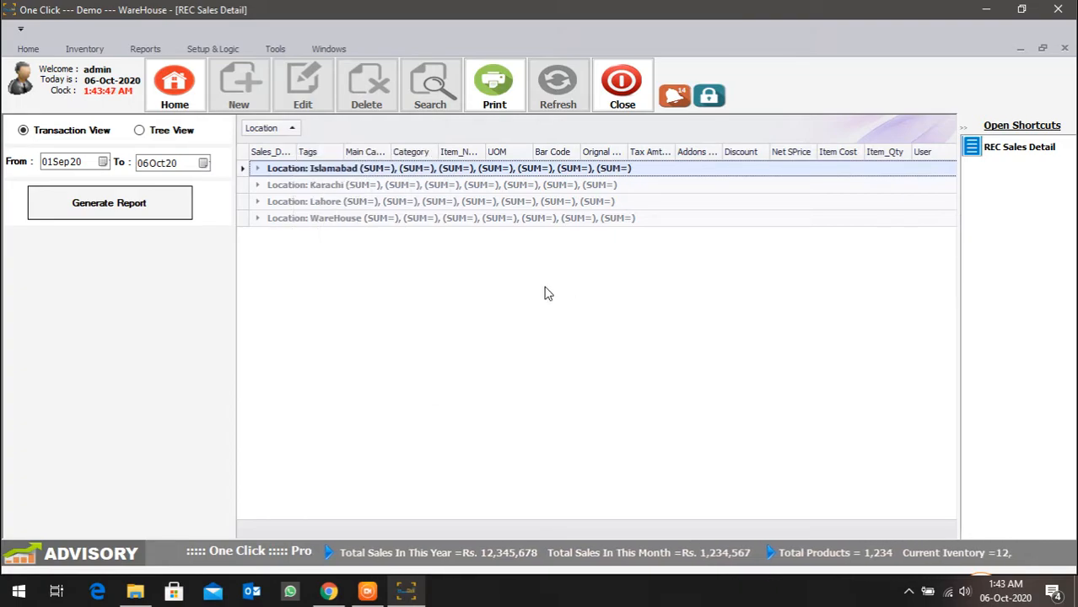
pyautogui.click(281, 131)
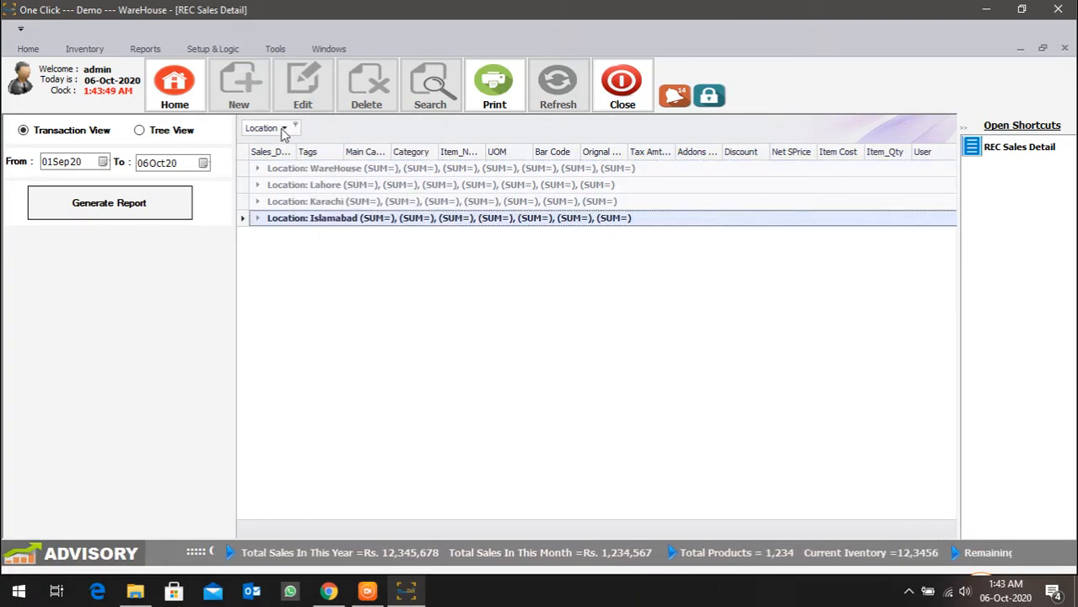
# Step: Expand the Karachi group, review its sales transactions, and close the REC Sales Detail report
pyautogui.doubleClick(322, 201)
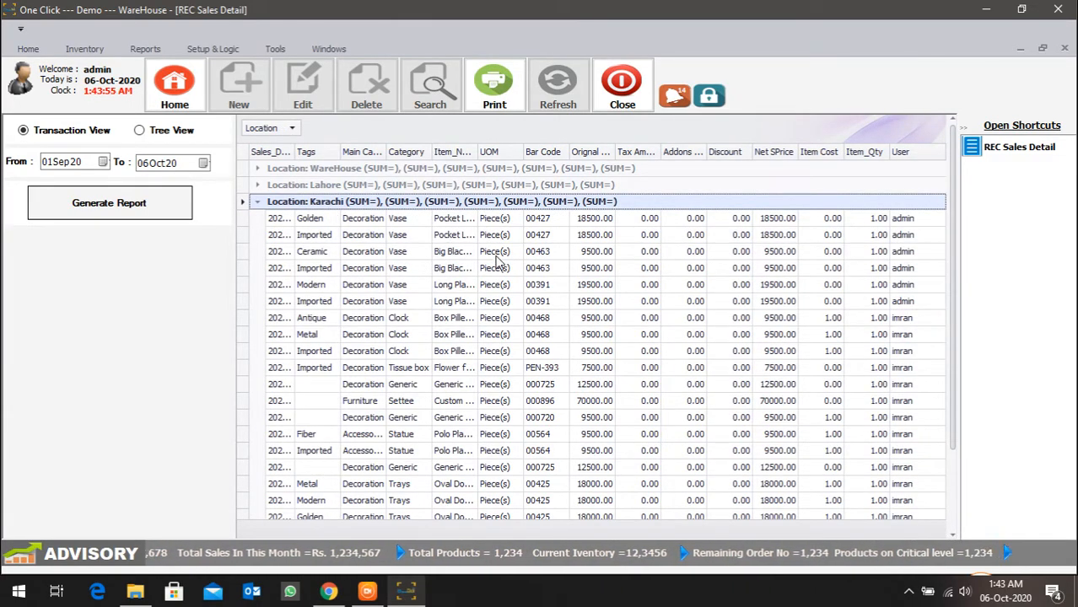
pyautogui.scroll(-2, 497, 261)
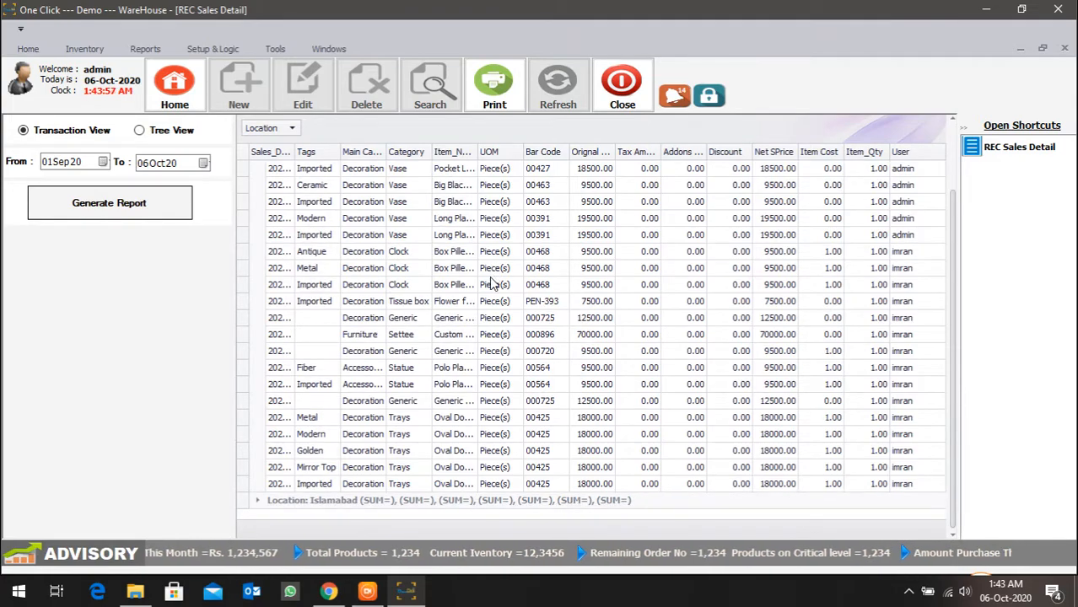
pyautogui.scroll(2, 493, 284)
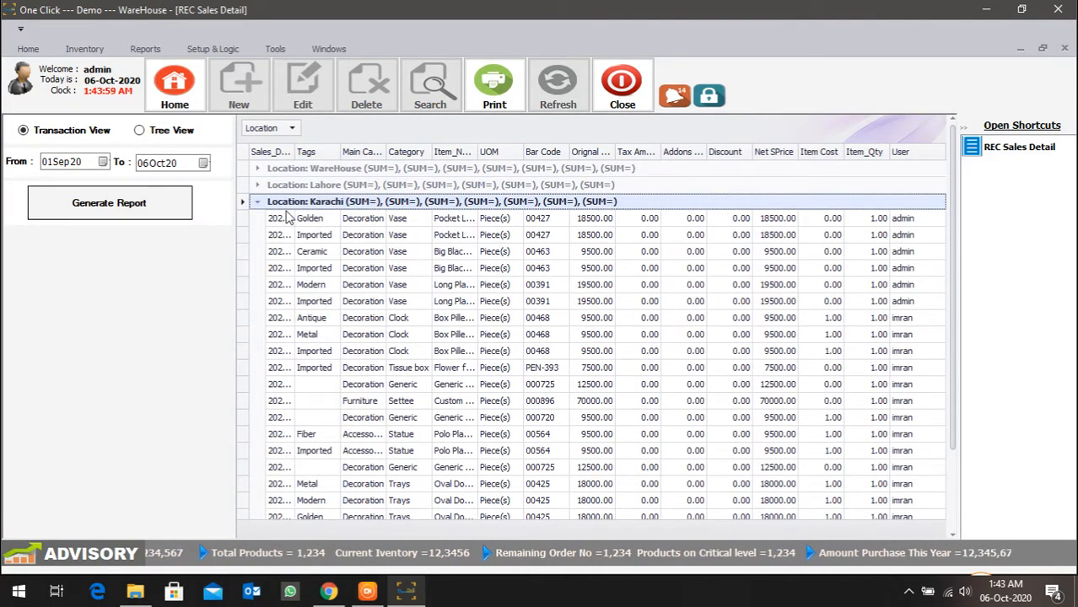
pyautogui.click(635, 81)
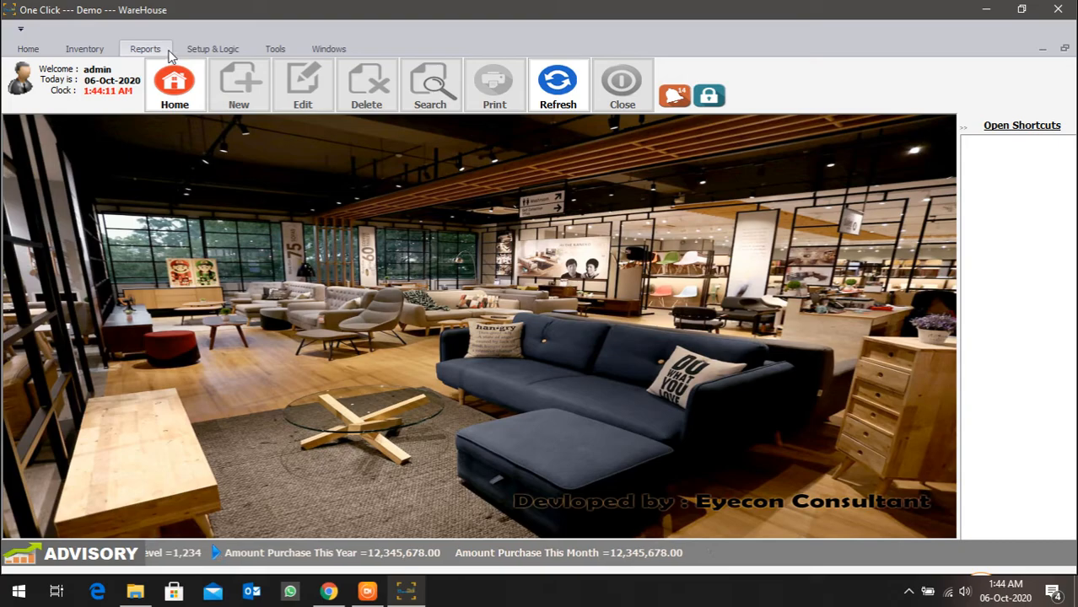
# Step: Open the General Ledger report, view the available party types, and close the report without generating it
pyautogui.click(168, 53)
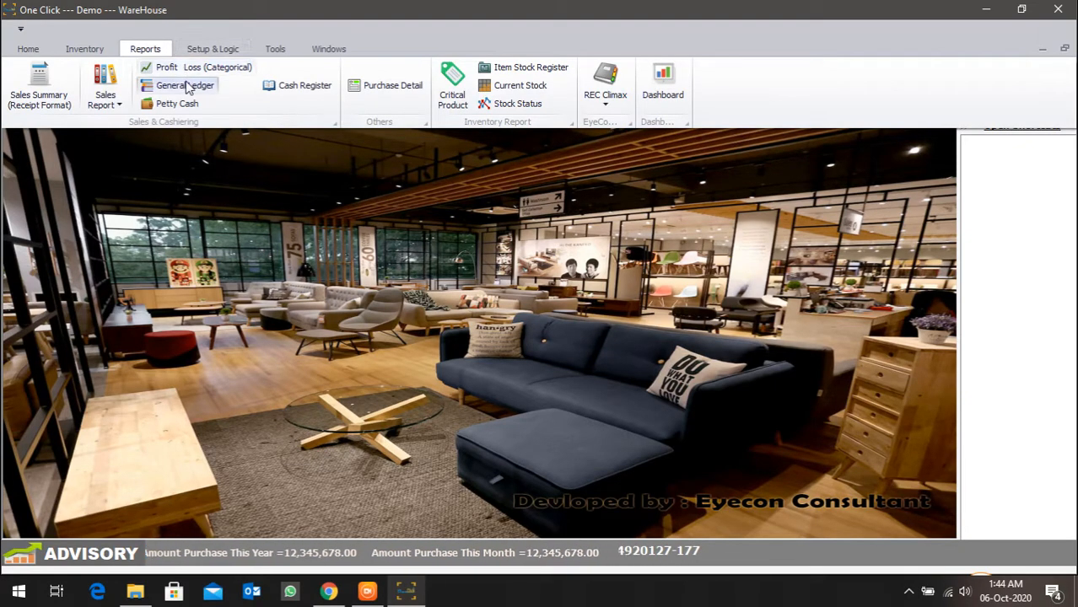
pyautogui.click(185, 86)
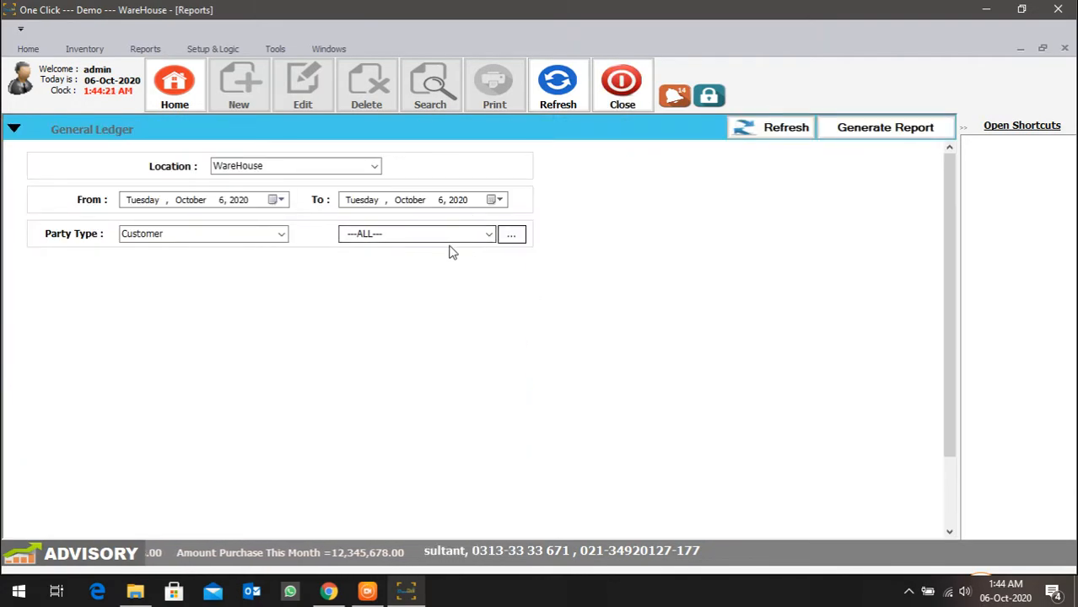
pyautogui.click(282, 237)
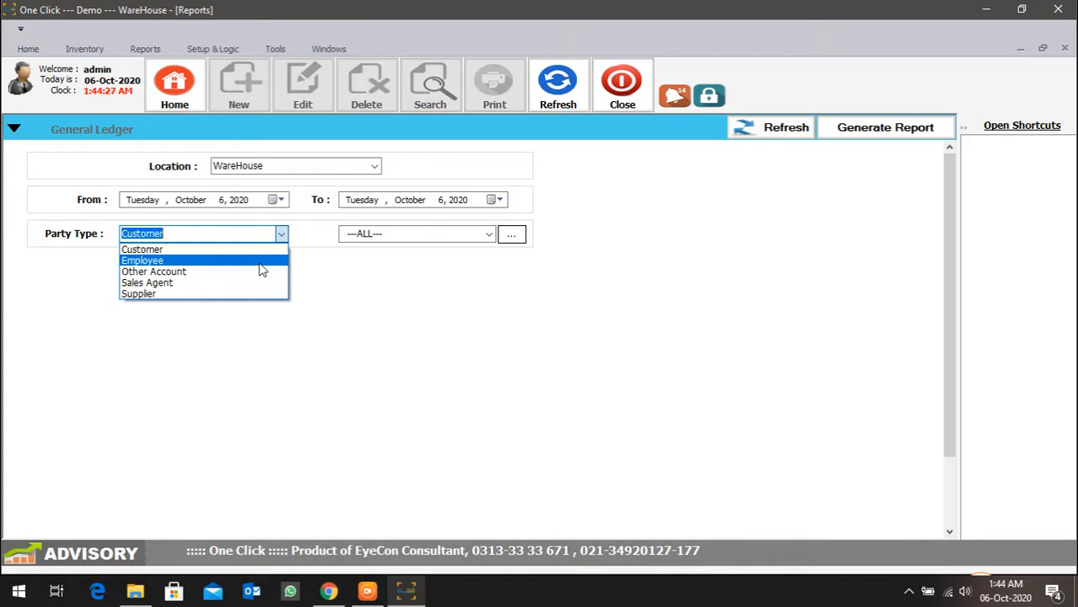
pyautogui.click(623, 85)
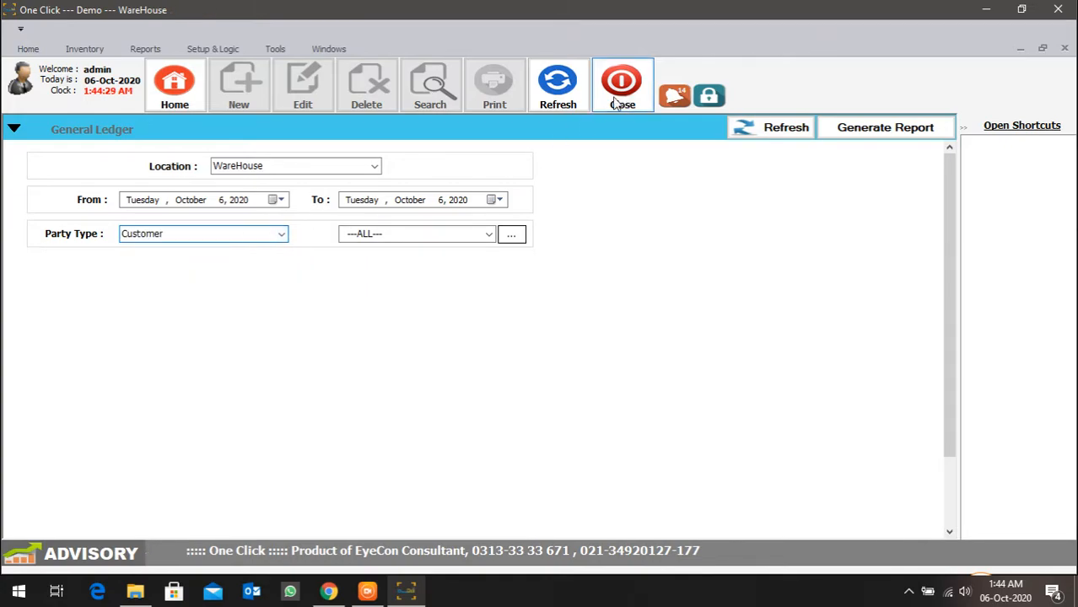
# Step: Open the Manage Party profiles and look through the customer list
pyautogui.click(40, 53)
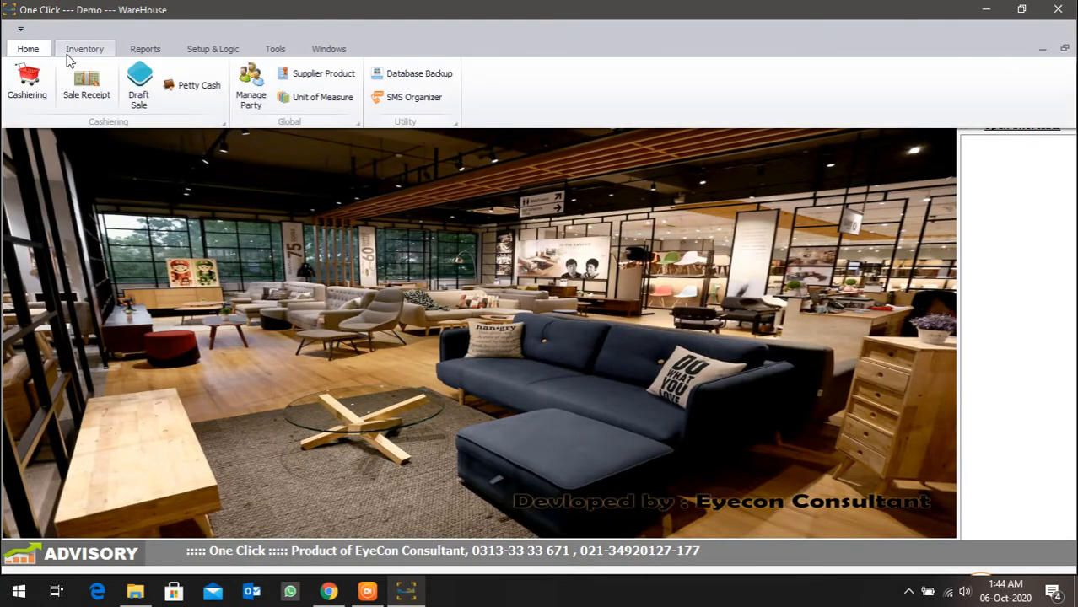
pyautogui.click(245, 90)
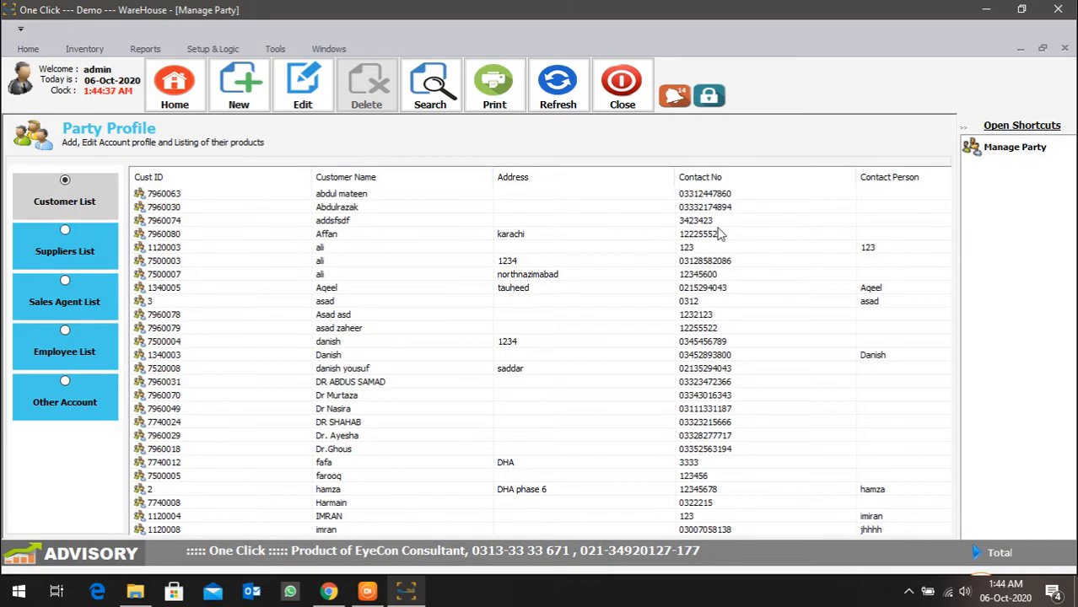
pyautogui.scroll(-6, 658, 302)
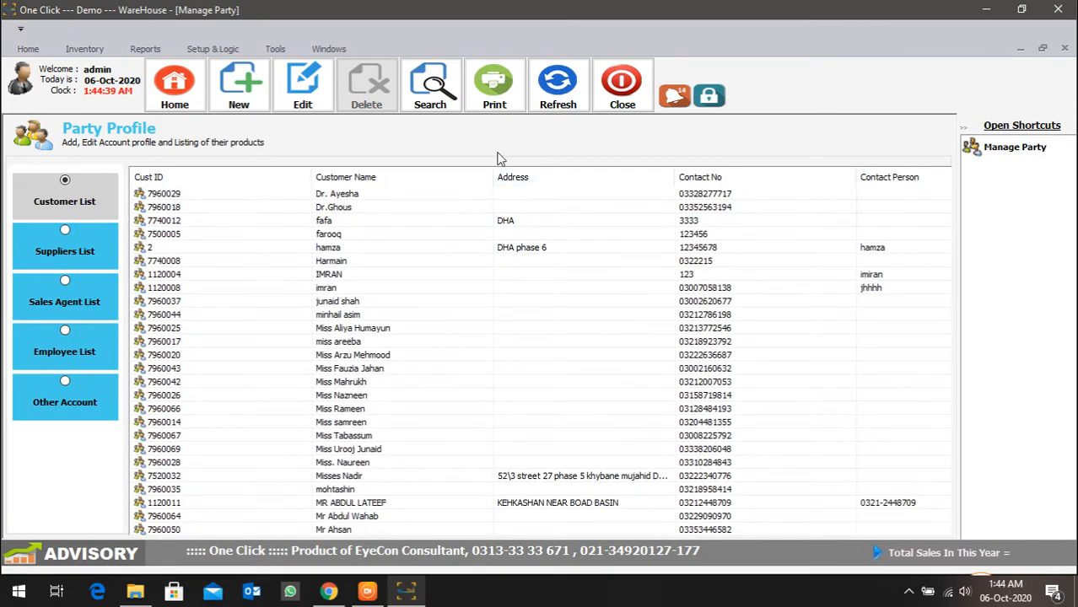
# Step: Search the customer list by partial customer name, select the matching Karachi customer, and close the search
pyautogui.click(413, 94)
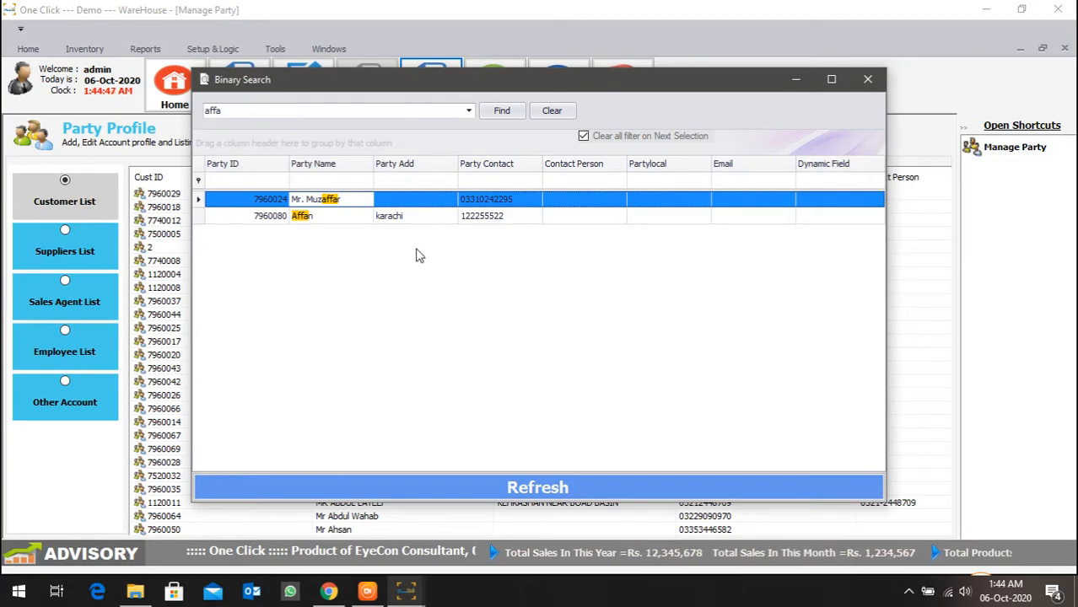
pyautogui.click(360, 217)
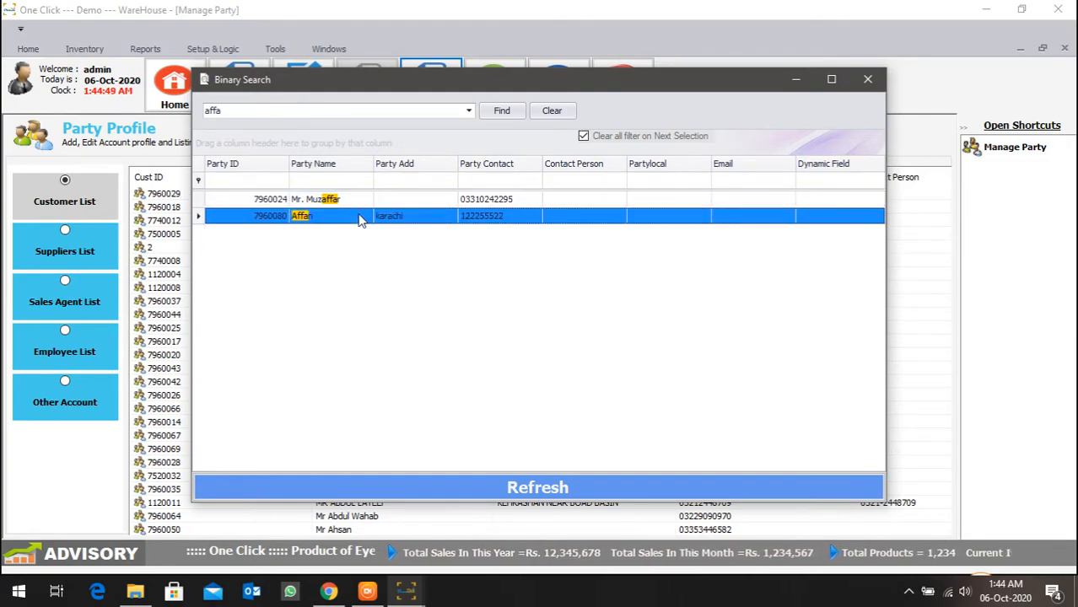
pyautogui.click(877, 84)
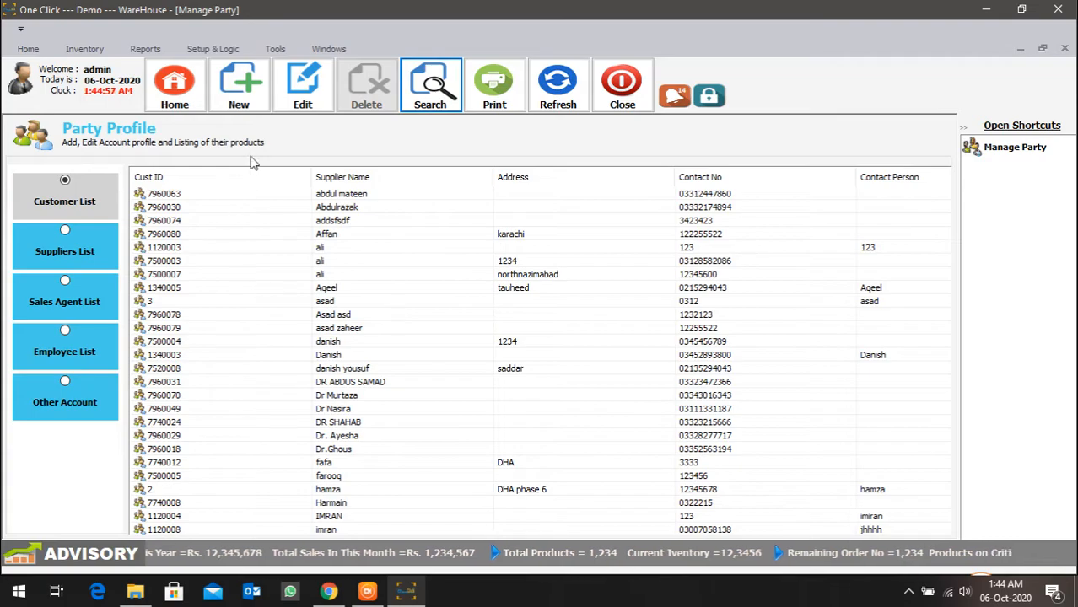
# Step: Close the party profiles and start a new petty cash transaction as Cash In
pyautogui.click(622, 85)
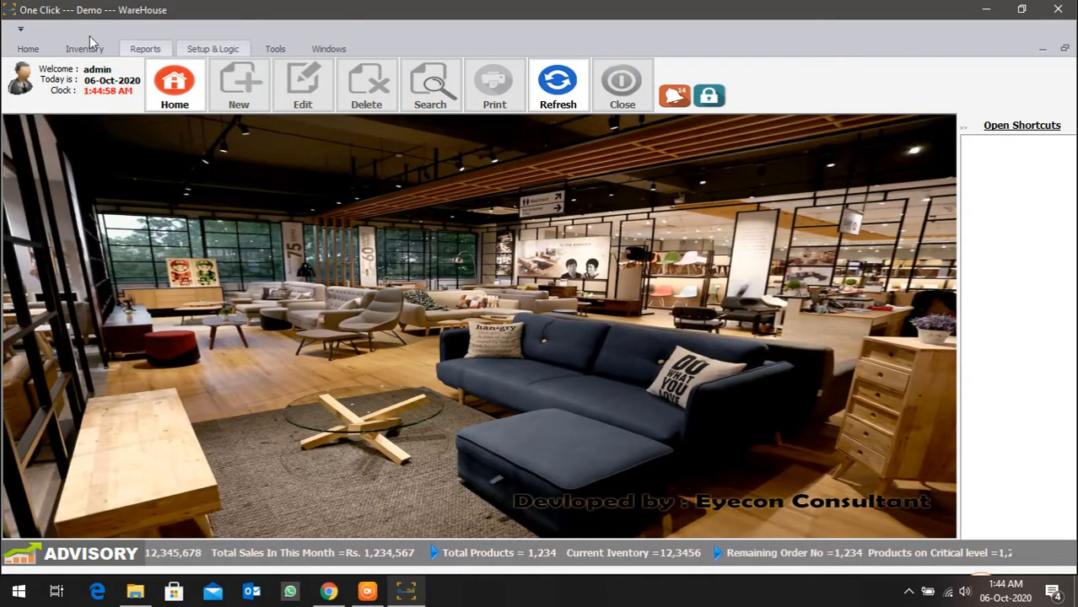
pyautogui.click(25, 51)
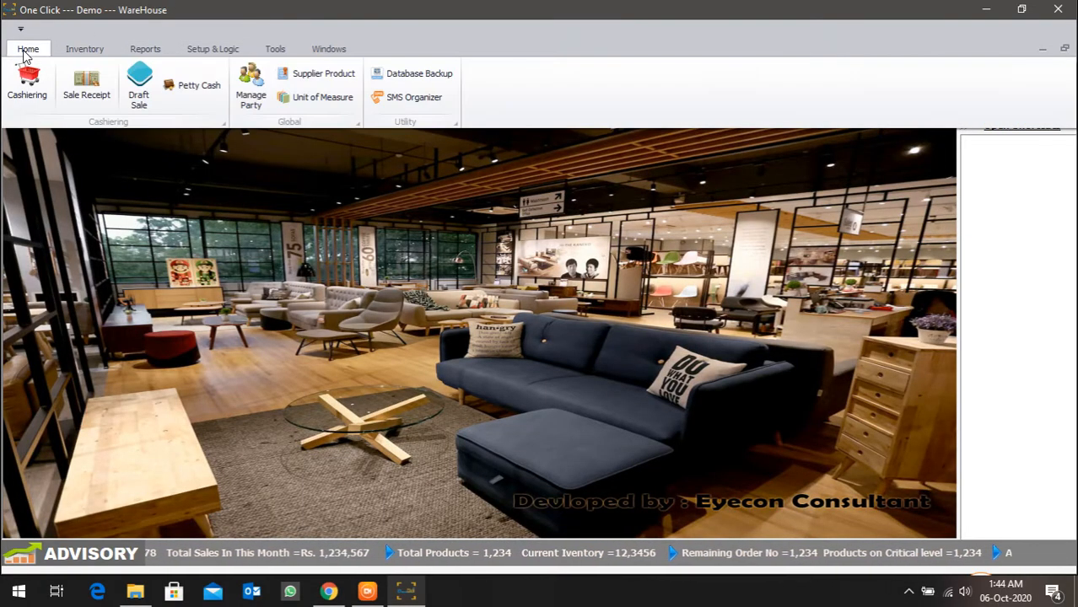
pyautogui.click(199, 86)
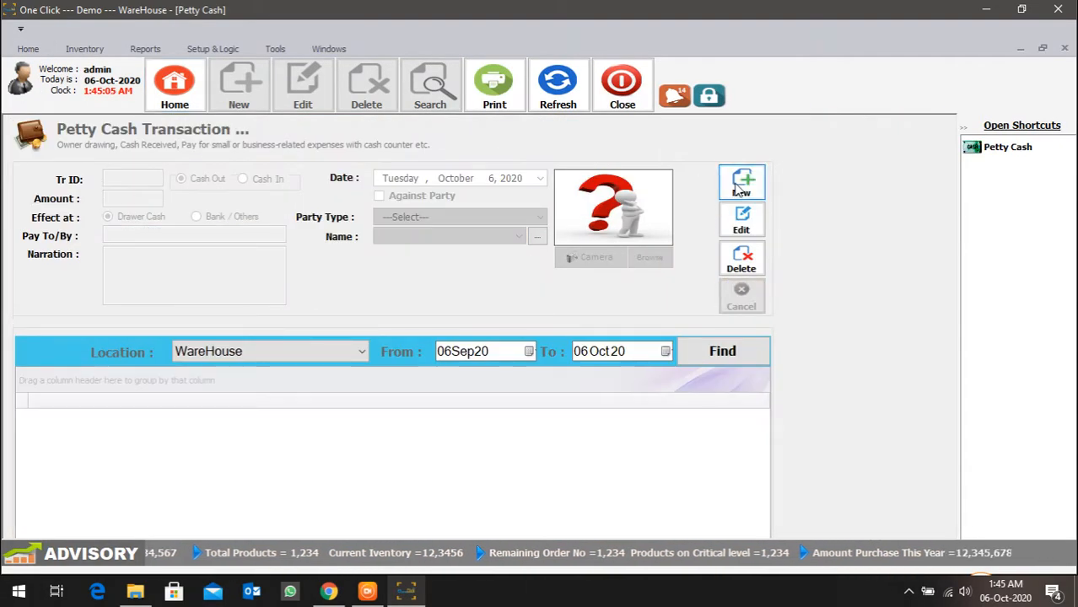
pyautogui.click(740, 187)
pyautogui.click(256, 184)
pyautogui.click(137, 202)
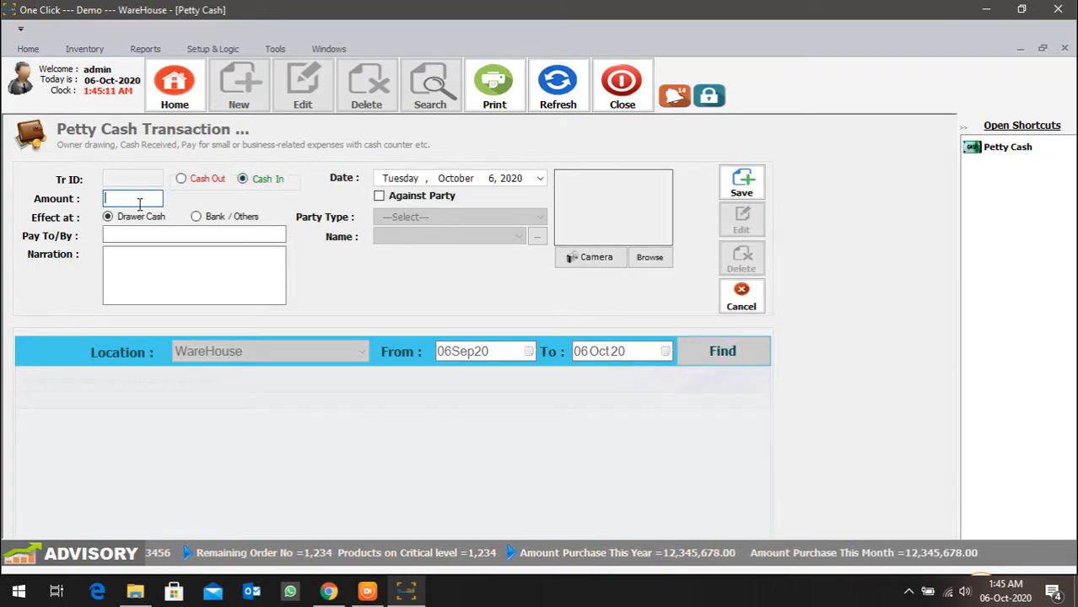
# Step: Mark the petty cash transaction as against a party, with party type Customer, and select the customer's name
pyautogui.click(403, 197)
pyautogui.click(409, 216)
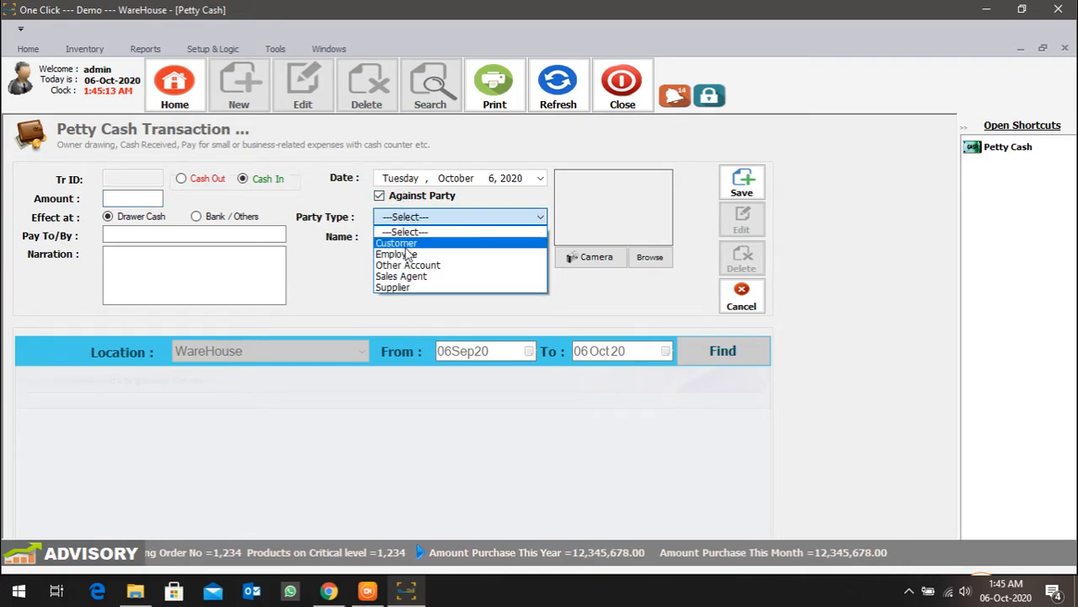
pyautogui.click(396, 244)
pyautogui.click(413, 238)
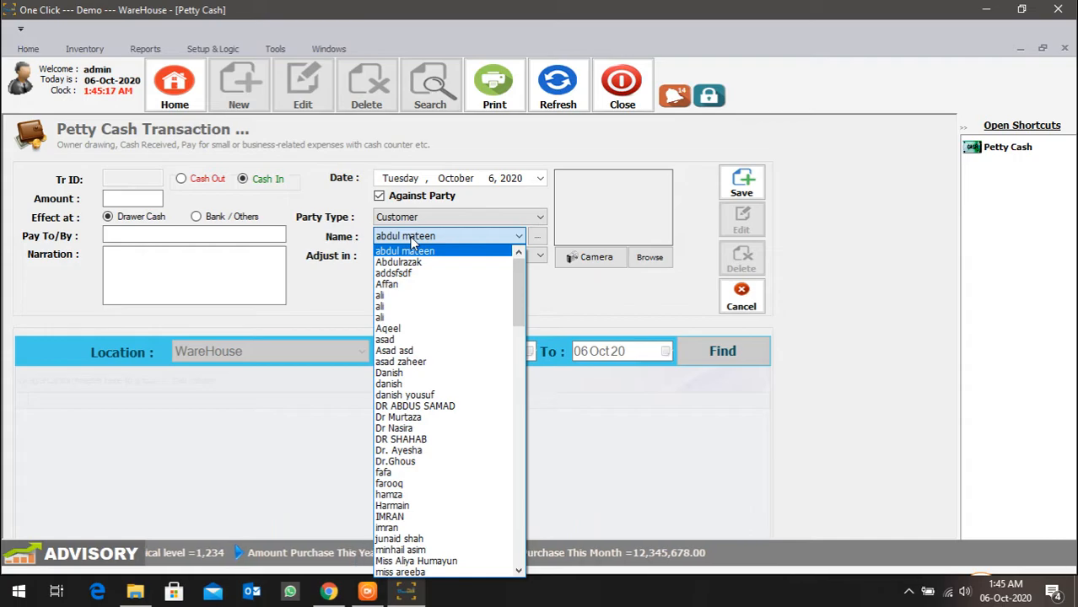
pyautogui.press('a')
pyautogui.press('f')
pyautogui.press('f')
pyautogui.press('a')
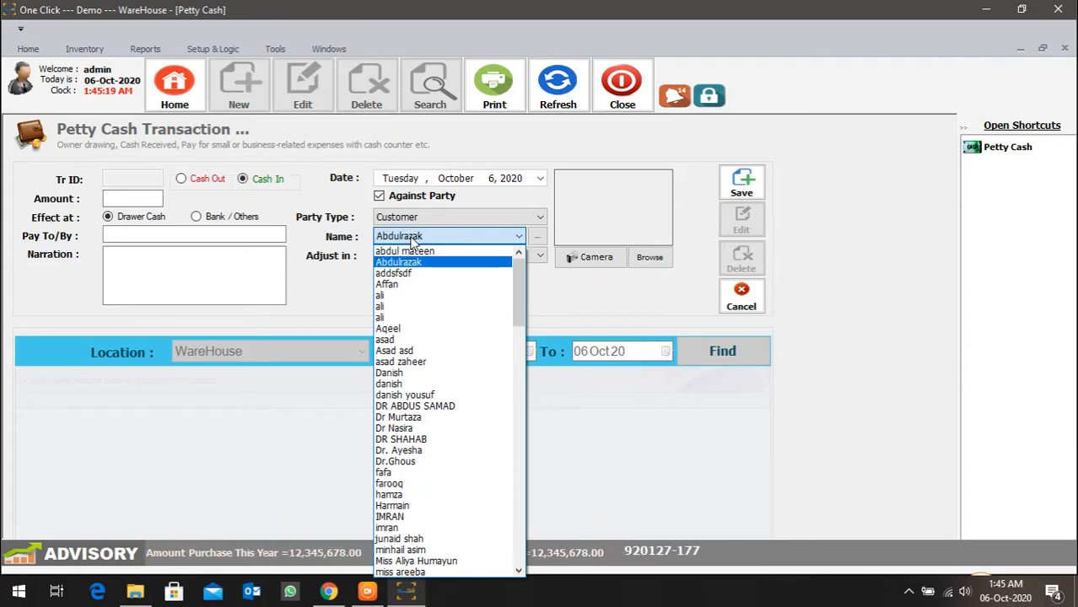
pyautogui.click(410, 285)
# Step: Adjust the cash against a Pending Invoice, view the customer's pending invoice list, and close Petty Cash without saving
pyautogui.click(453, 256)
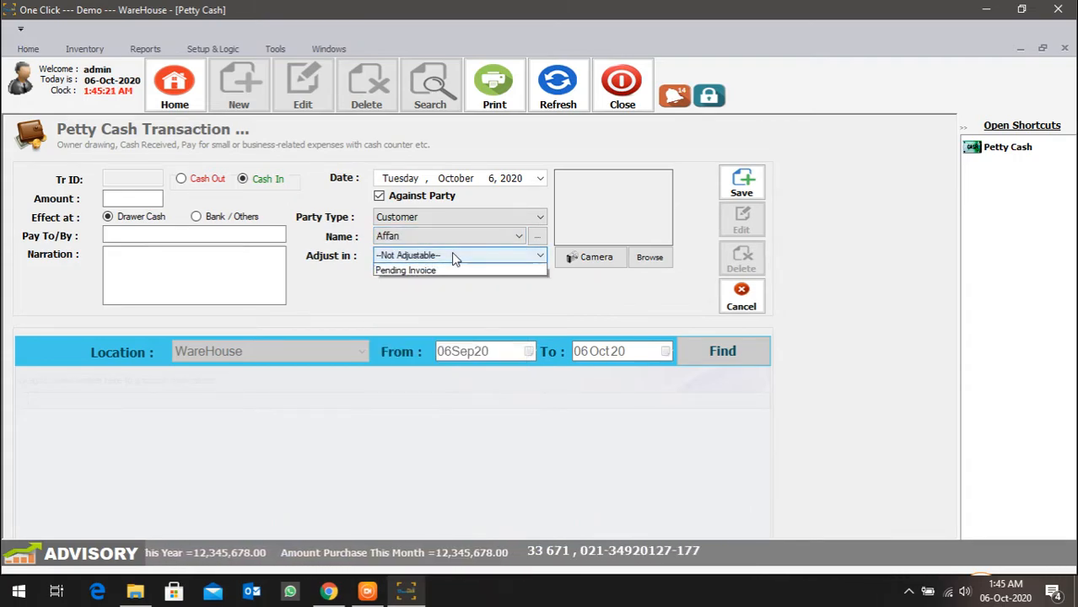
pyautogui.click(463, 291)
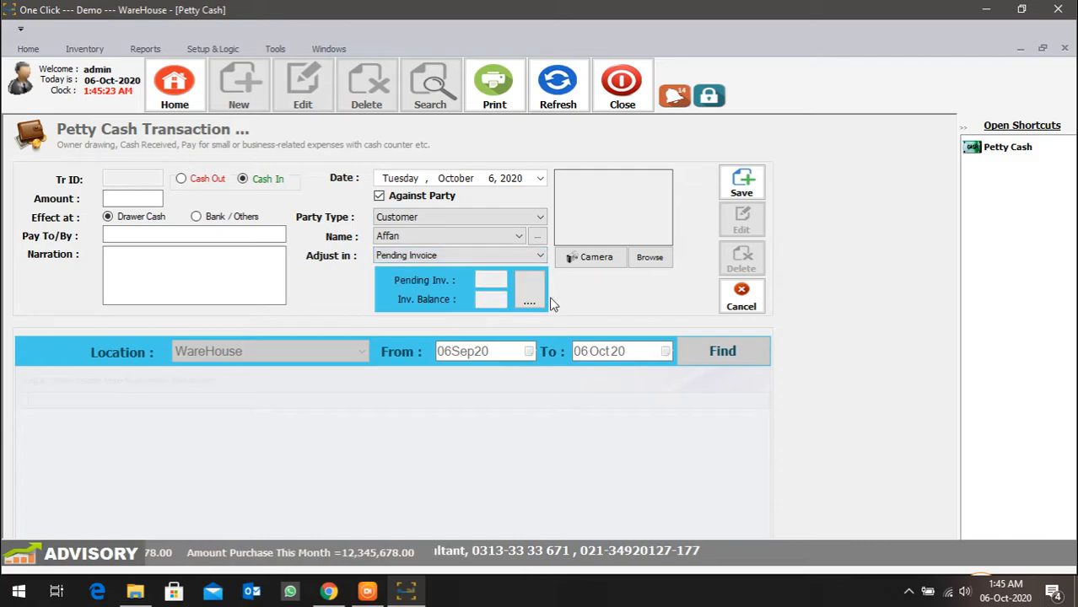
pyautogui.click(522, 307)
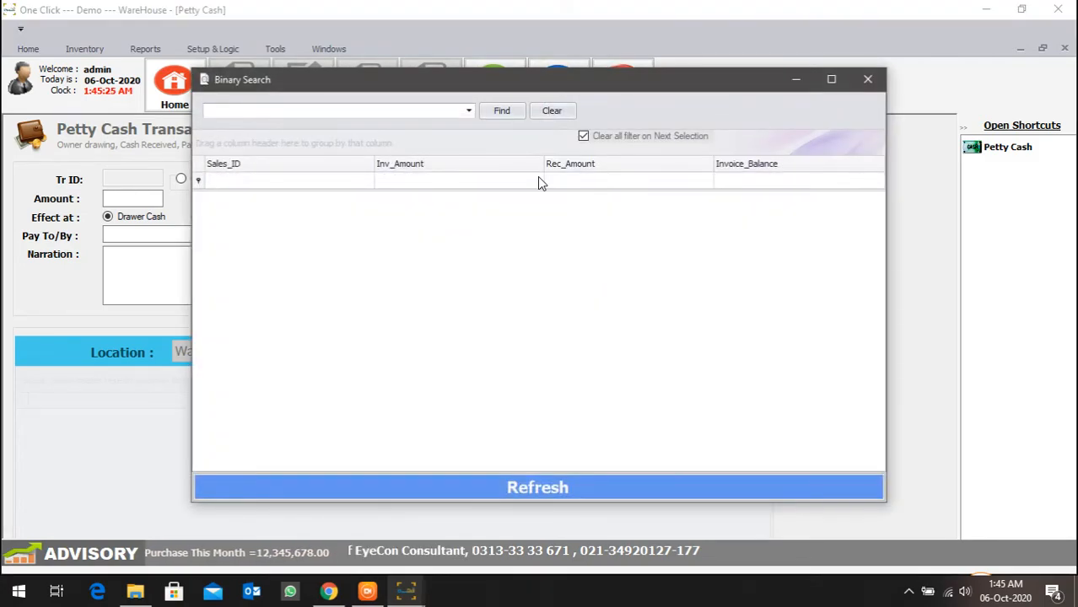
pyautogui.click(867, 80)
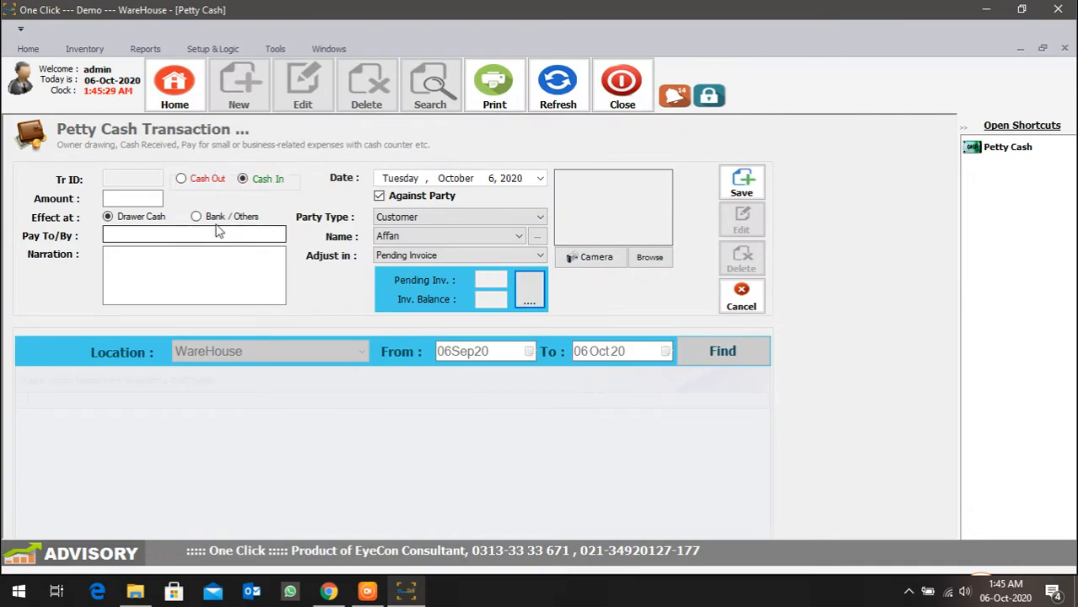
pyautogui.click(649, 96)
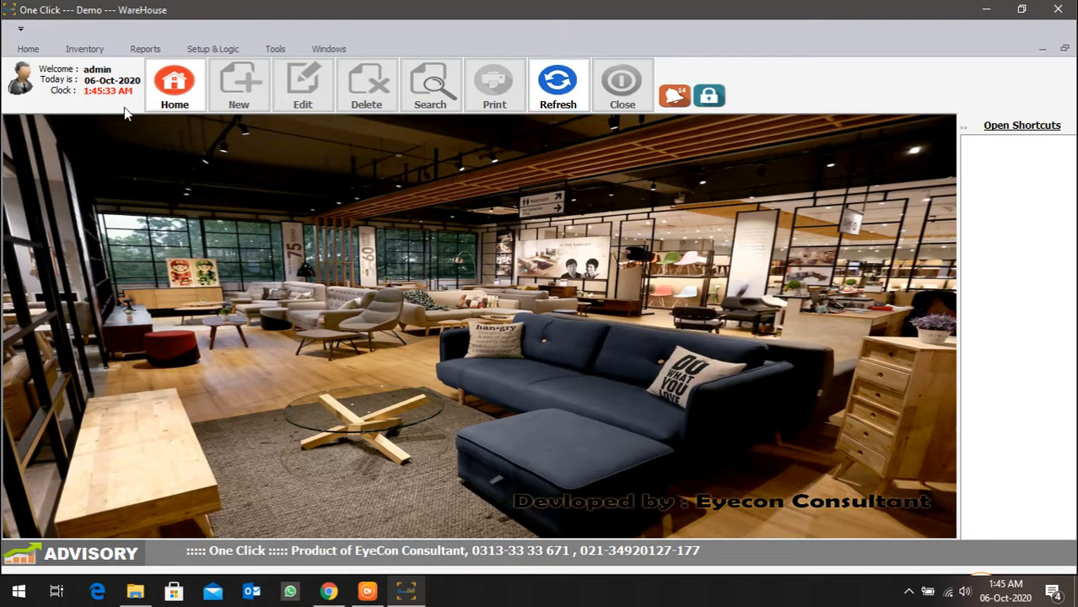
# Step: Generate the Category-wise Item Sales report for the WareHouse location in Detail mode
pyautogui.click(28, 49)
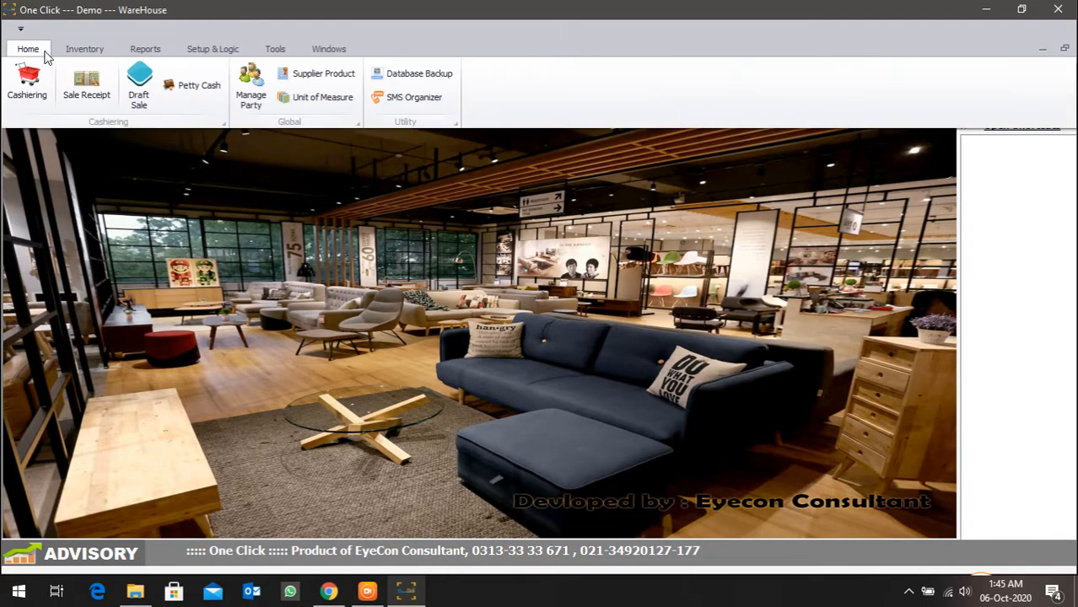
pyautogui.click(145, 49)
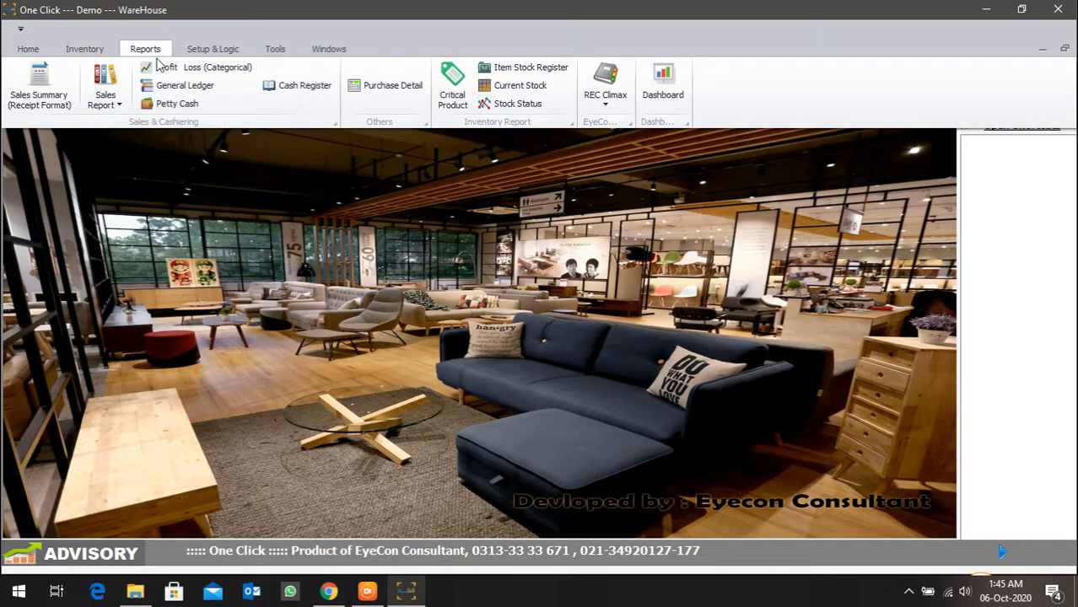
pyautogui.click(105, 94)
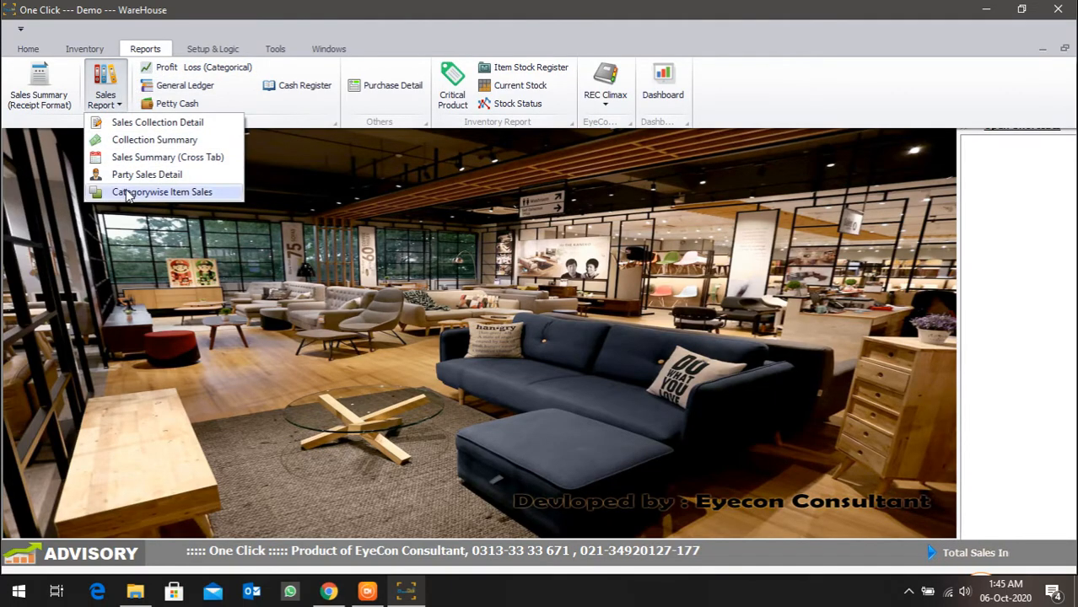
pyautogui.click(126, 193)
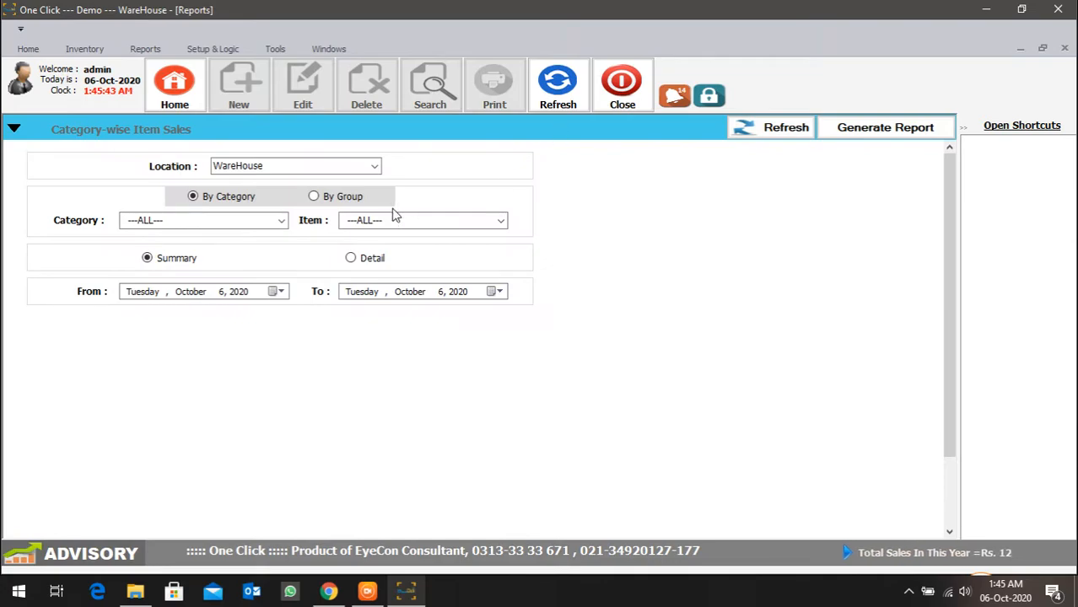
pyautogui.click(361, 261)
pyautogui.click(843, 122)
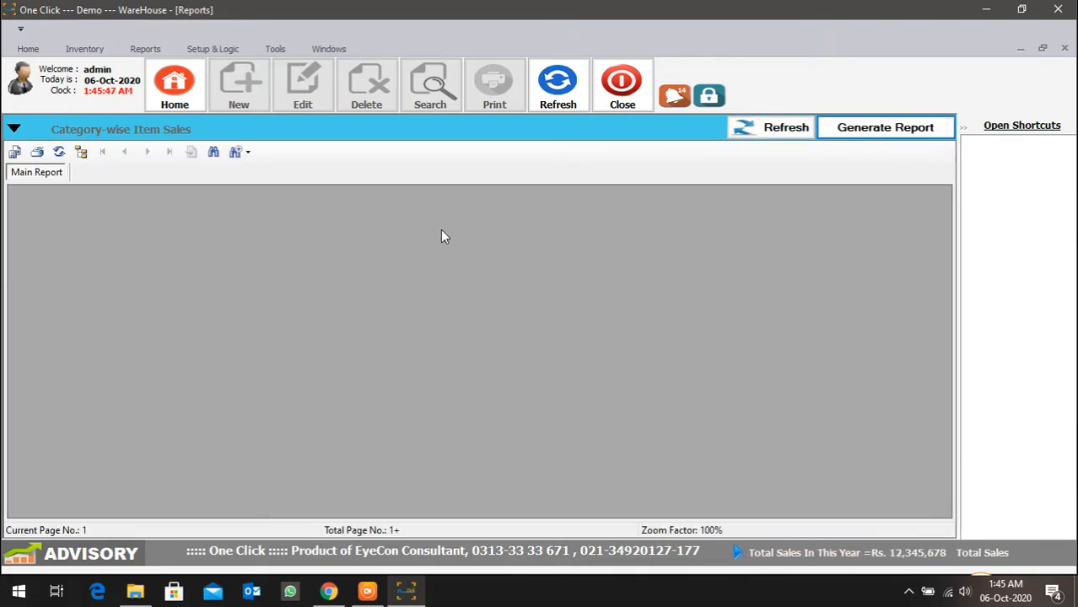
# Step: Enlarge the report to 150% and examine the category-wise sale chart
pyautogui.scroll(-2, 442, 245)
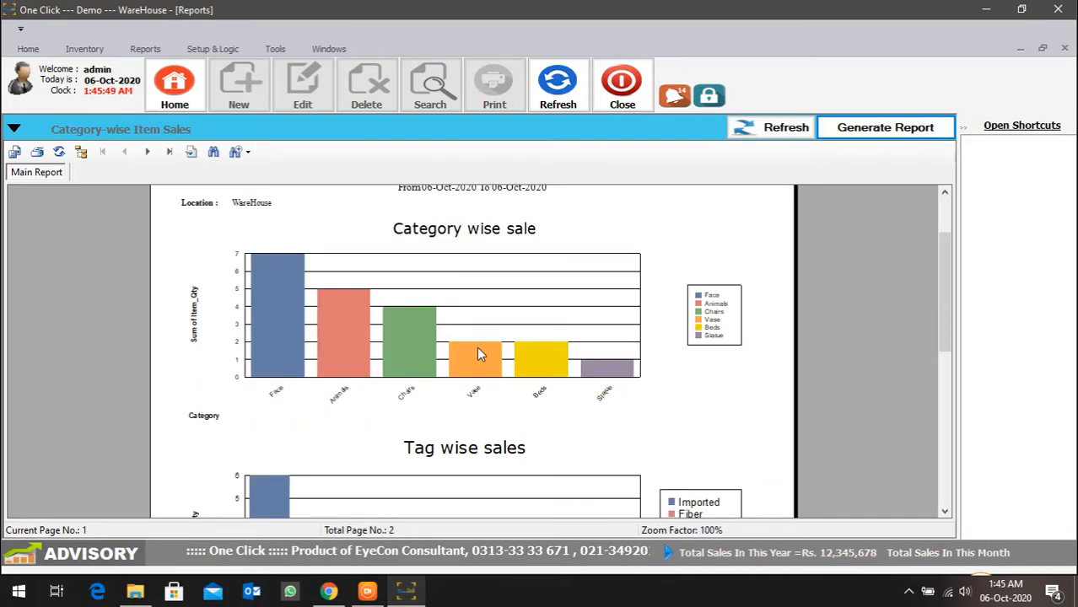
pyautogui.click(247, 154)
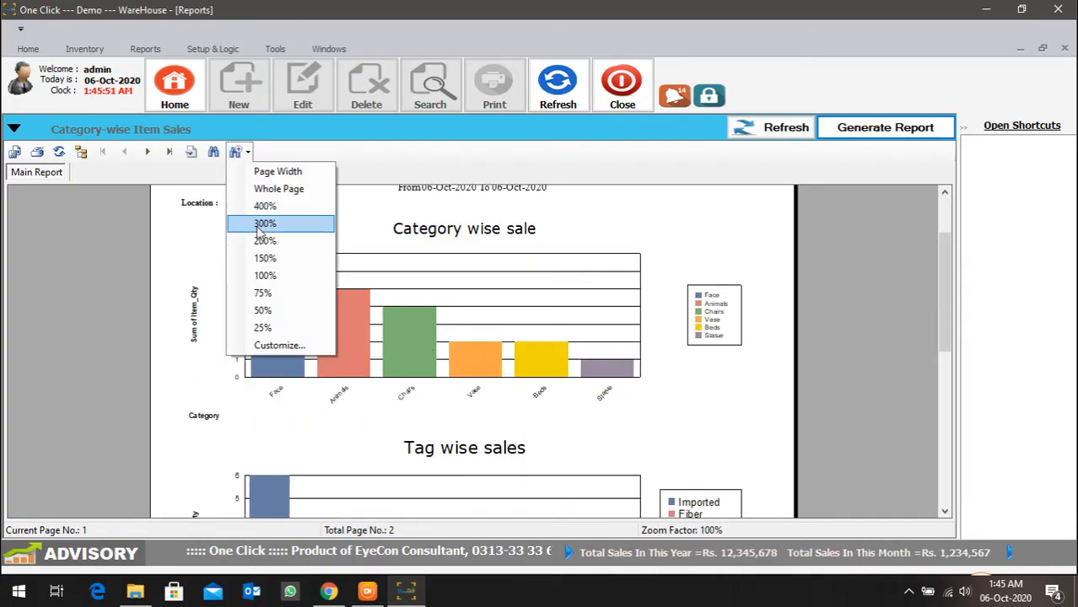
pyautogui.click(284, 260)
pyautogui.scroll(-5, 580, 320)
pyautogui.scroll(3, 637, 320)
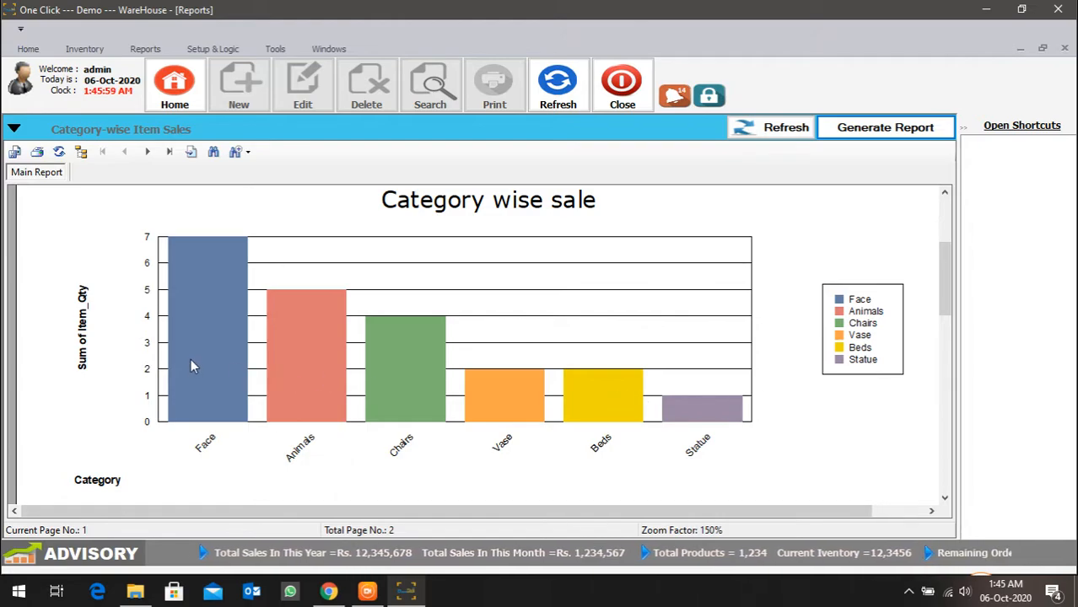
# Step: Examine the itemised sales, cost and profit figures per category through to the report's last page
pyautogui.scroll(-3, 181, 346)
pyautogui.scroll(-3, 179, 338)
pyautogui.scroll(-5, 179, 328)
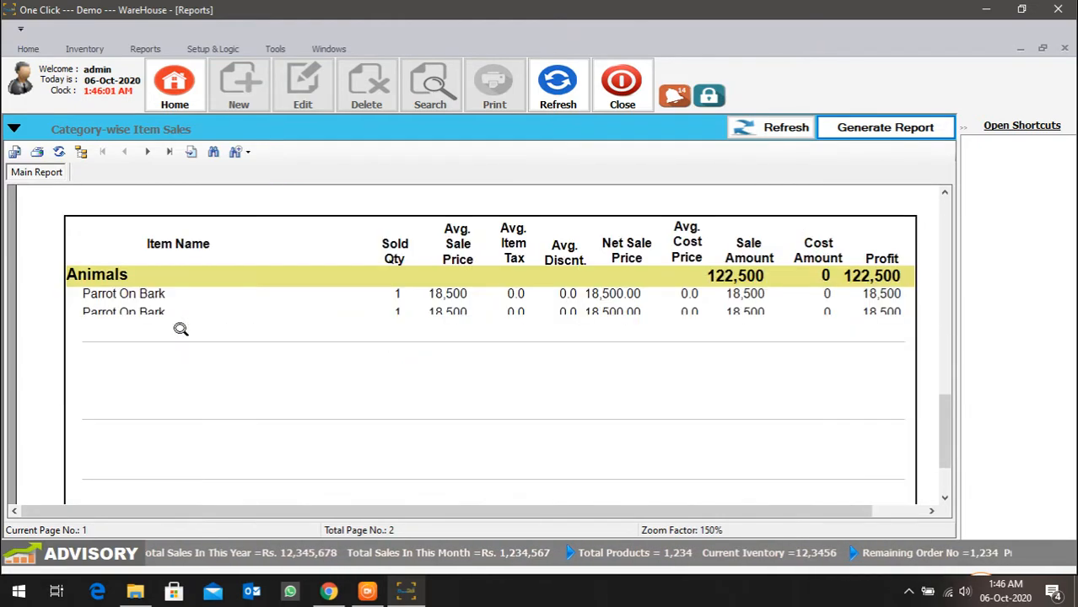
pyautogui.scroll(-2, 509, 305)
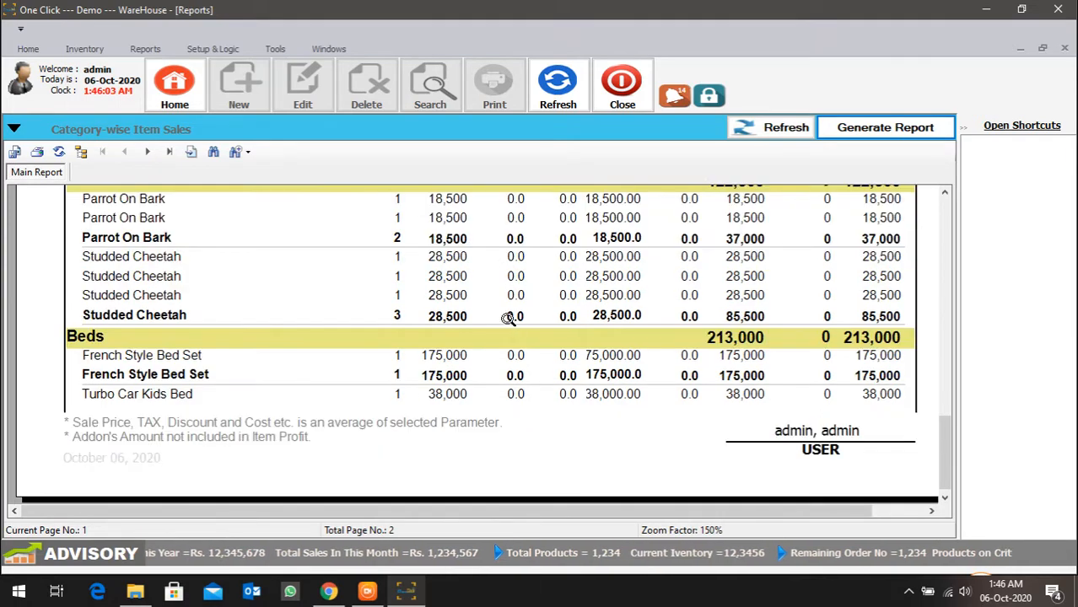
pyautogui.click(168, 152)
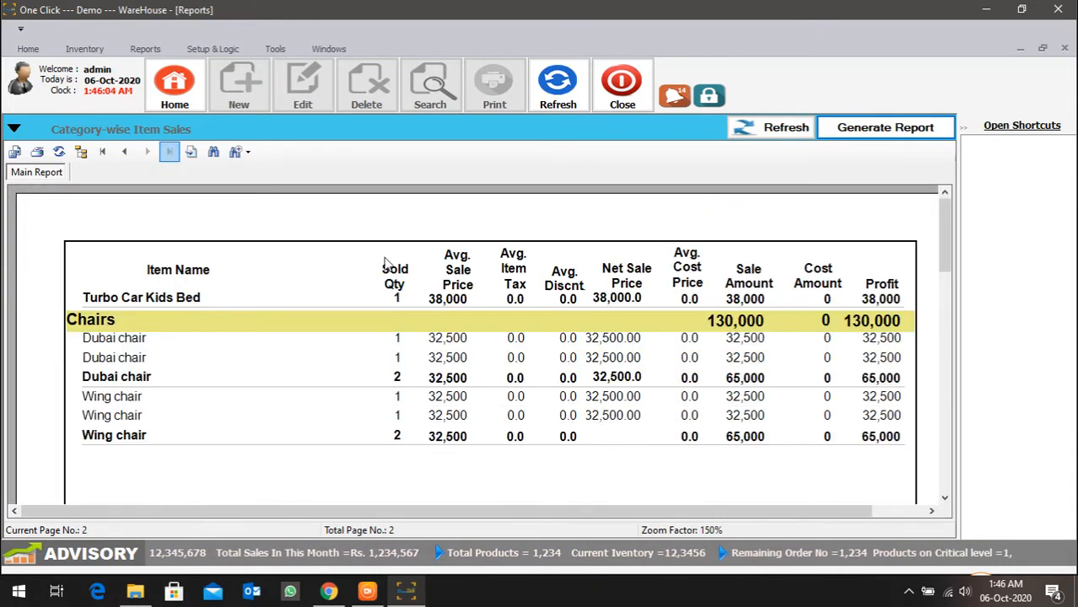
pyautogui.scroll(-3, 388, 291)
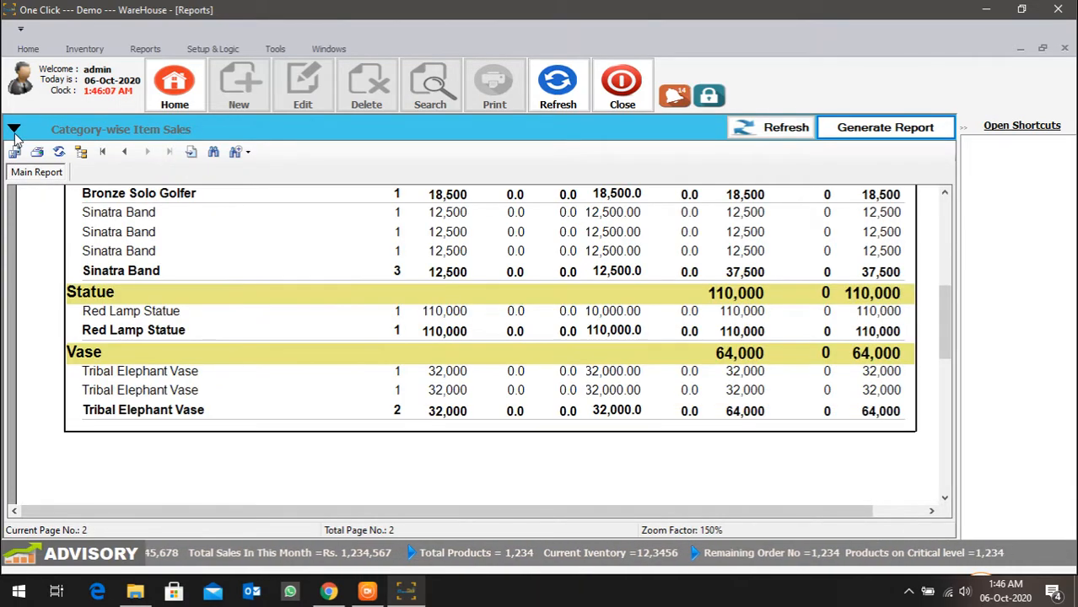
# Step: Regenerate the detailed Category-wise Item Sales report for all locations
pyautogui.click(15, 129)
pyautogui.click(374, 166)
pyautogui.click(326, 183)
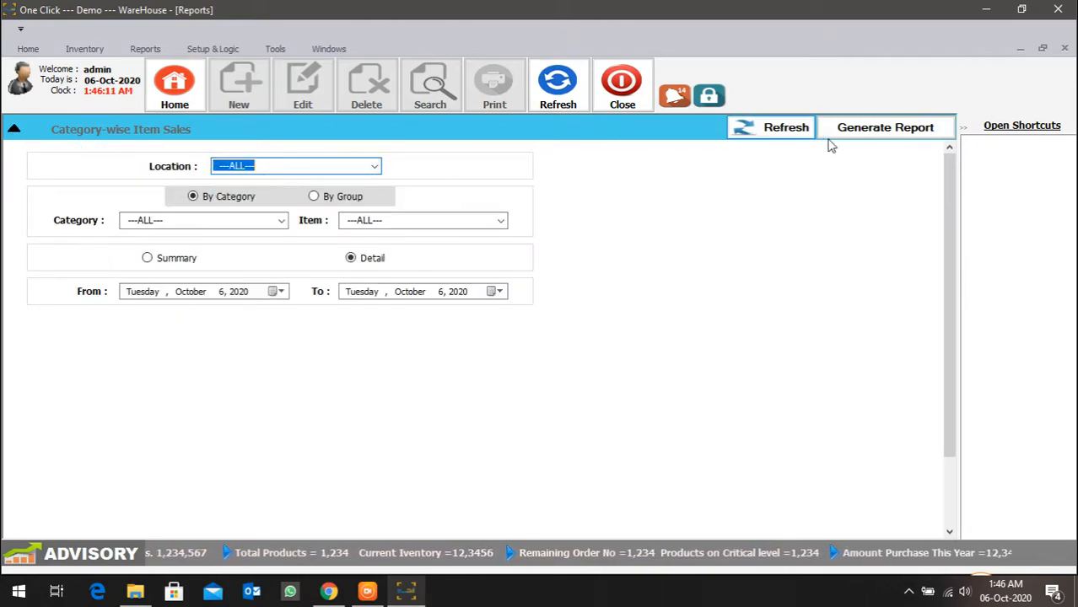
pyautogui.click(842, 131)
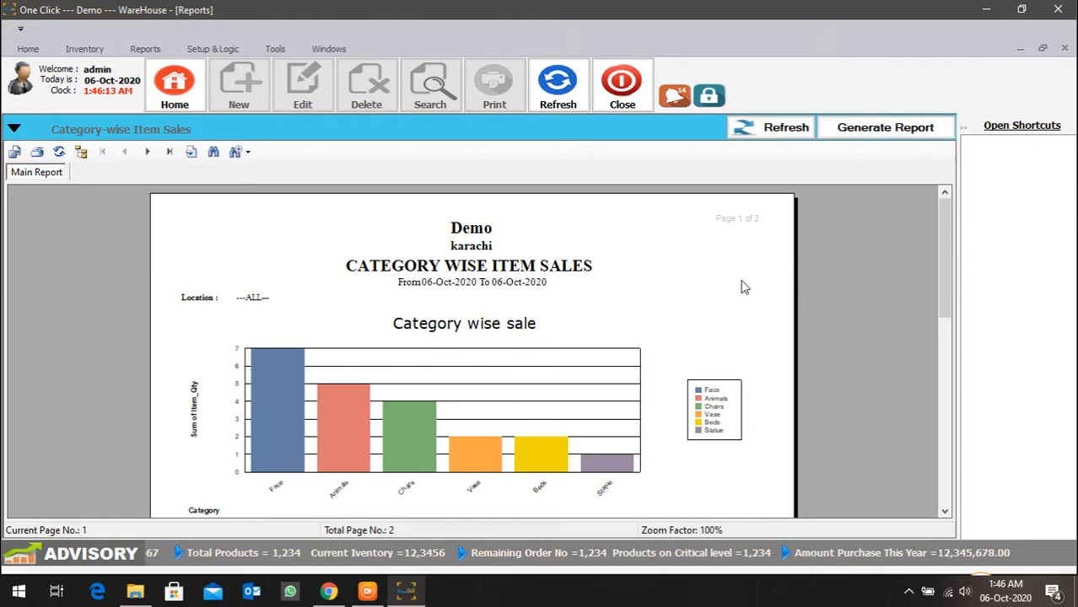
# Step: Review the all-locations category-wise and tag-wise sales charts, and close the report
pyautogui.scroll(-6, 256, 357)
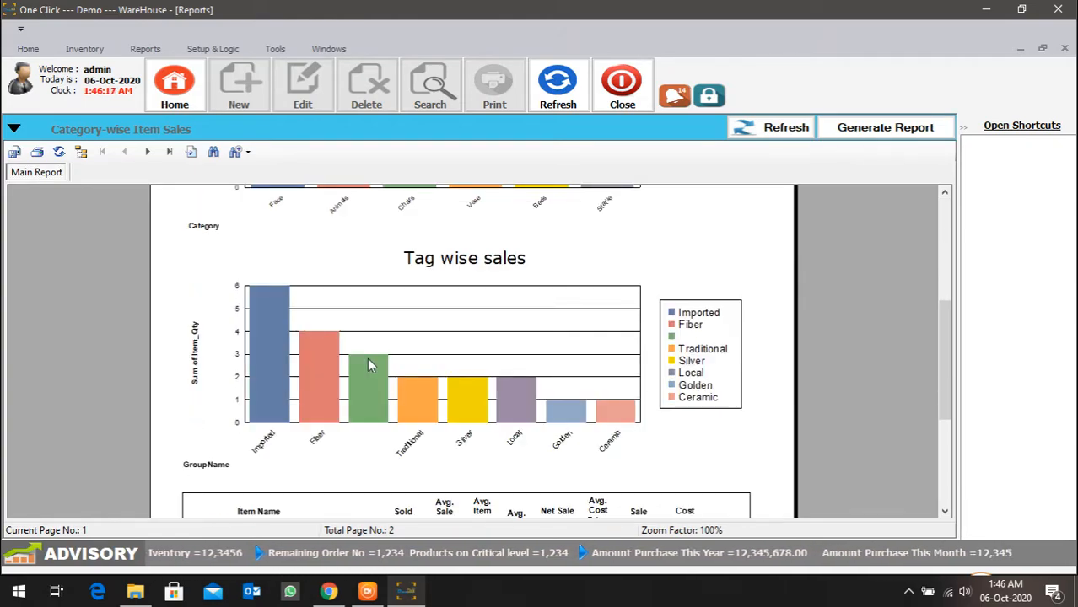
pyautogui.scroll(-2, 363, 366)
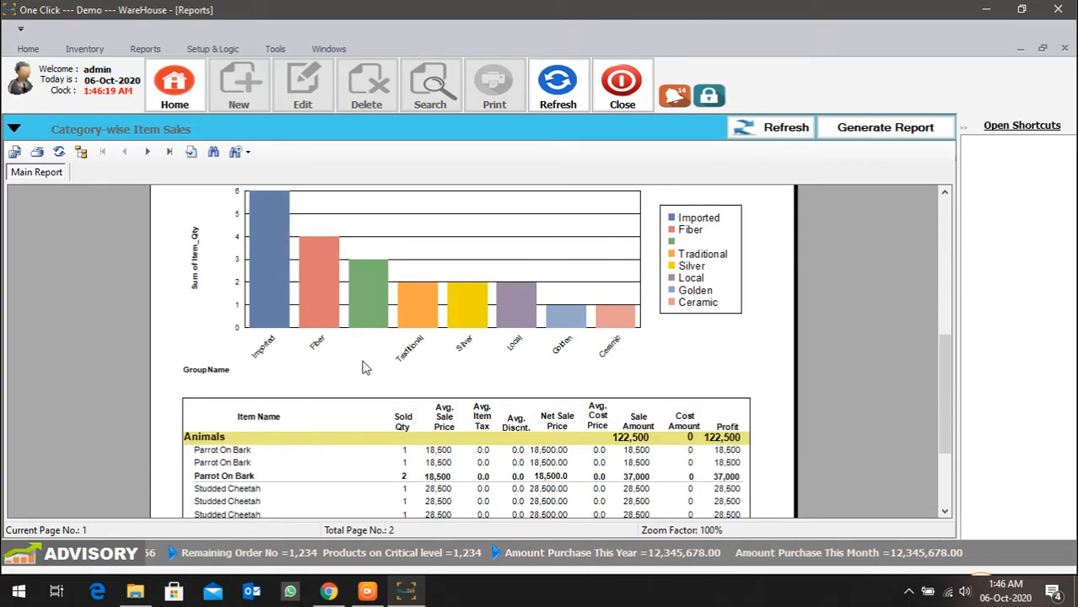
pyautogui.scroll(10, 494, 329)
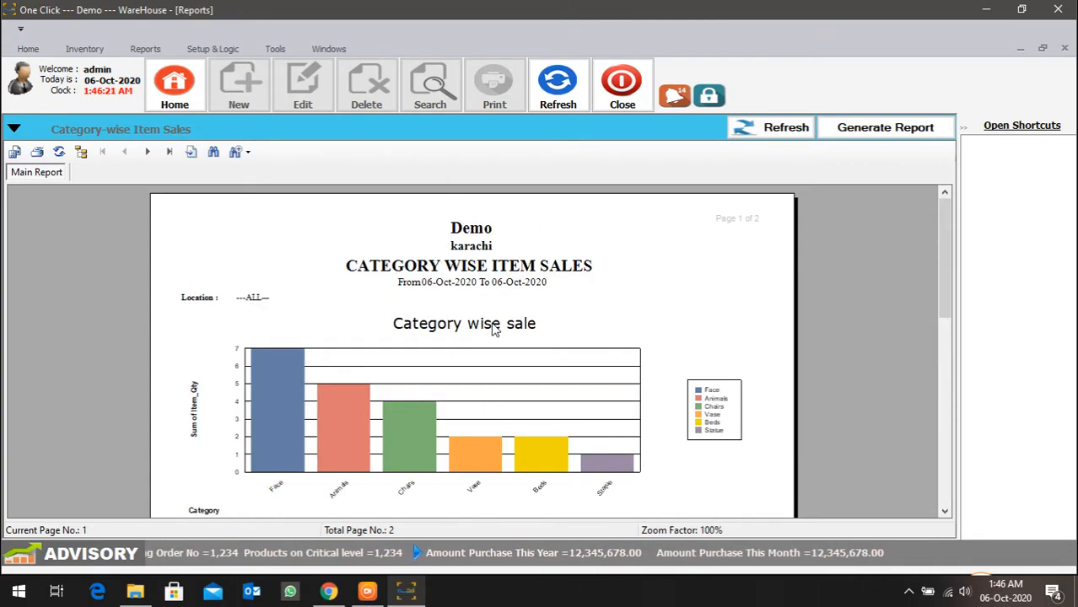
pyautogui.click(604, 88)
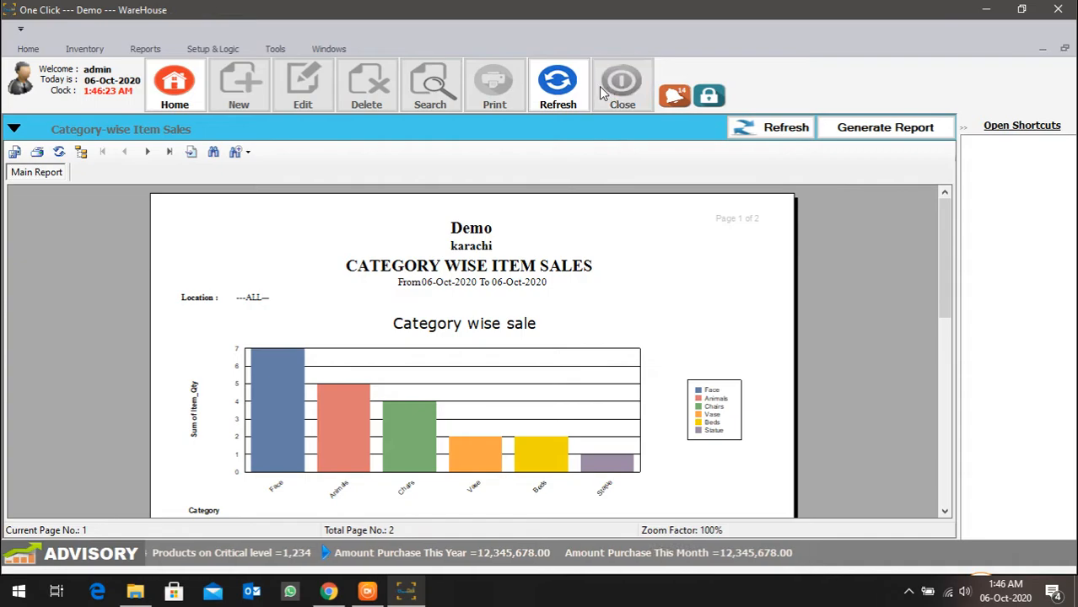
# Step: Open the Petty Cash Detail report
pyautogui.click(93, 54)
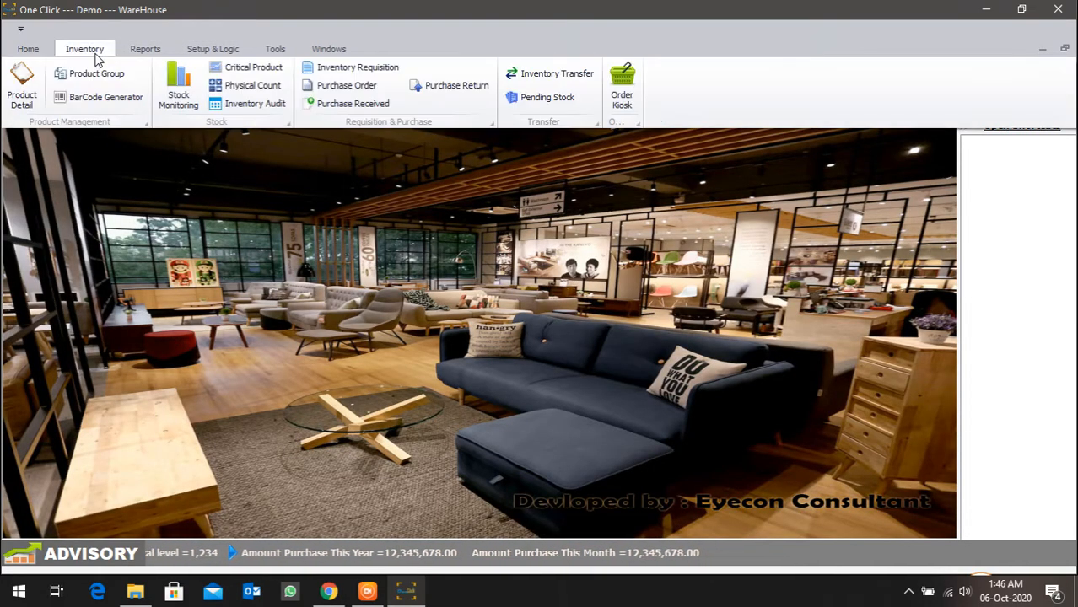
pyautogui.click(161, 50)
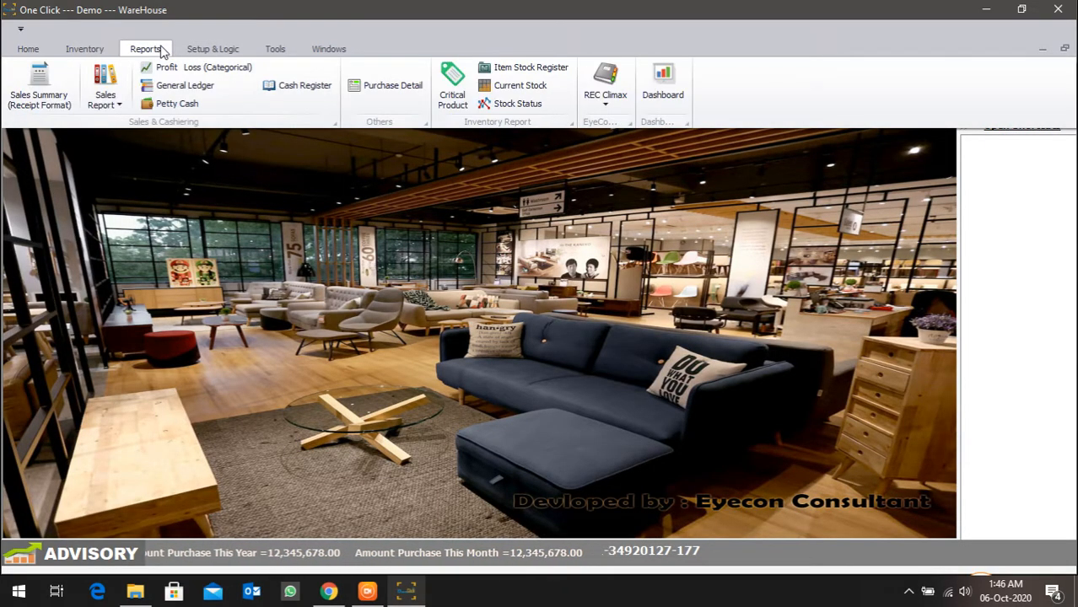
pyautogui.click(107, 102)
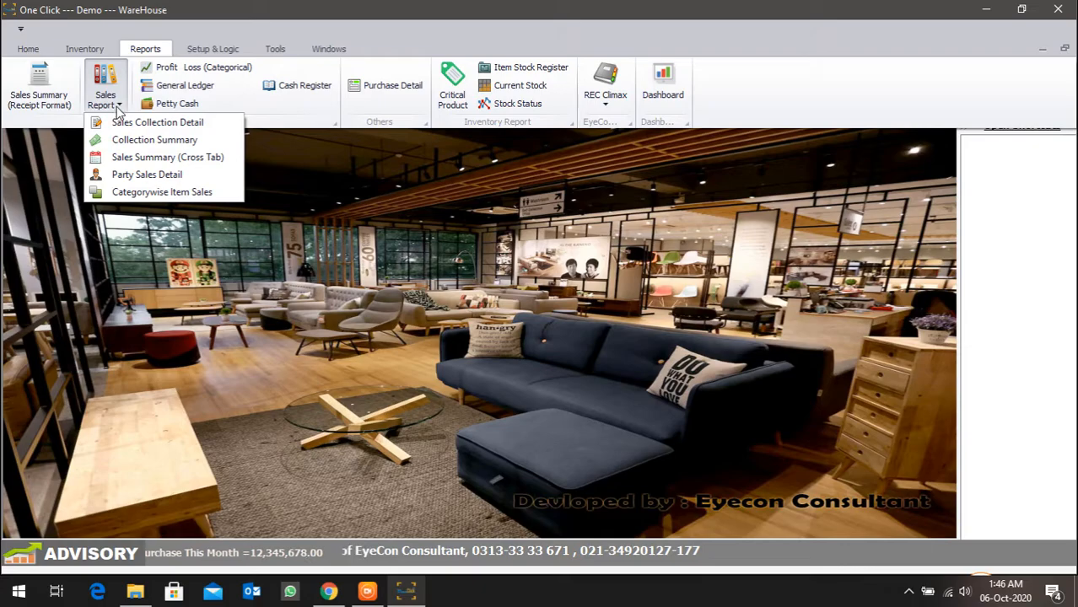
pyautogui.click(166, 105)
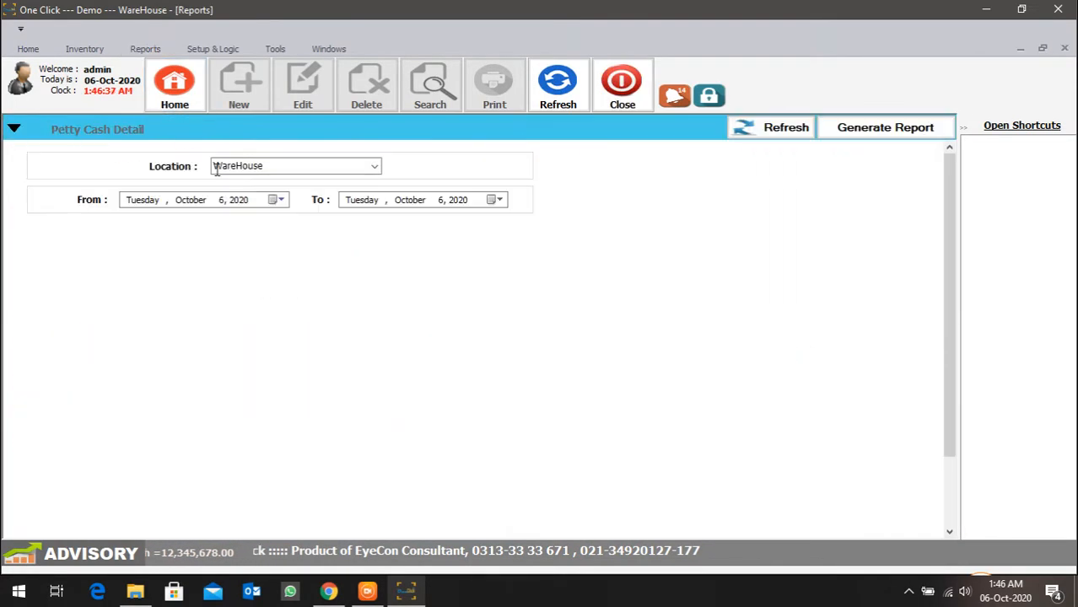
# Step: Generate the WareHouse petty cash report for the period 1 September 2020 to 30 September 2020
pyautogui.click(246, 203)
pyautogui.click(191, 201)
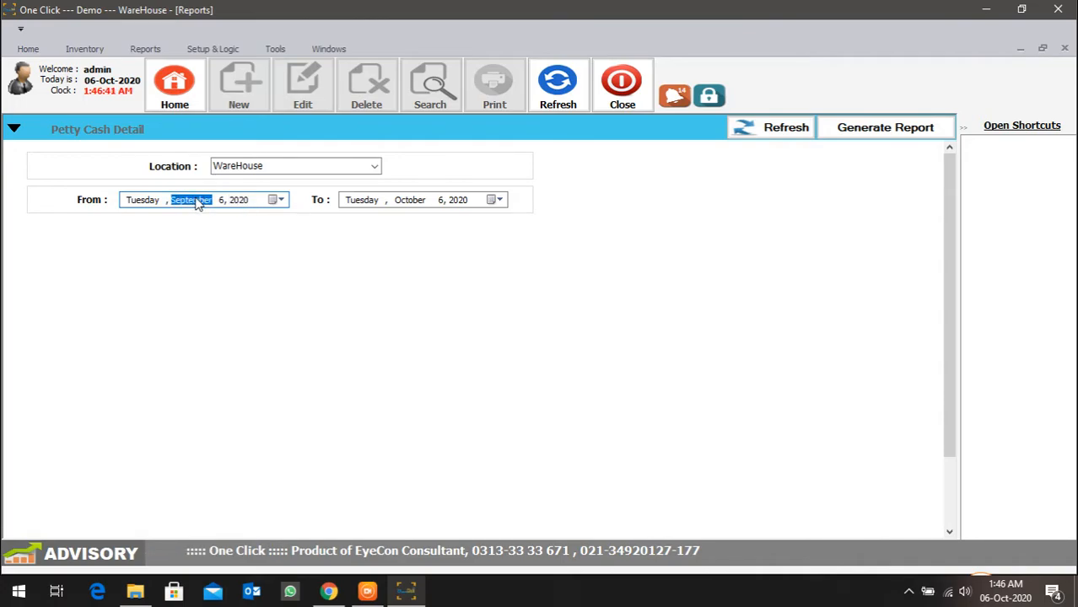
pyautogui.click(225, 201)
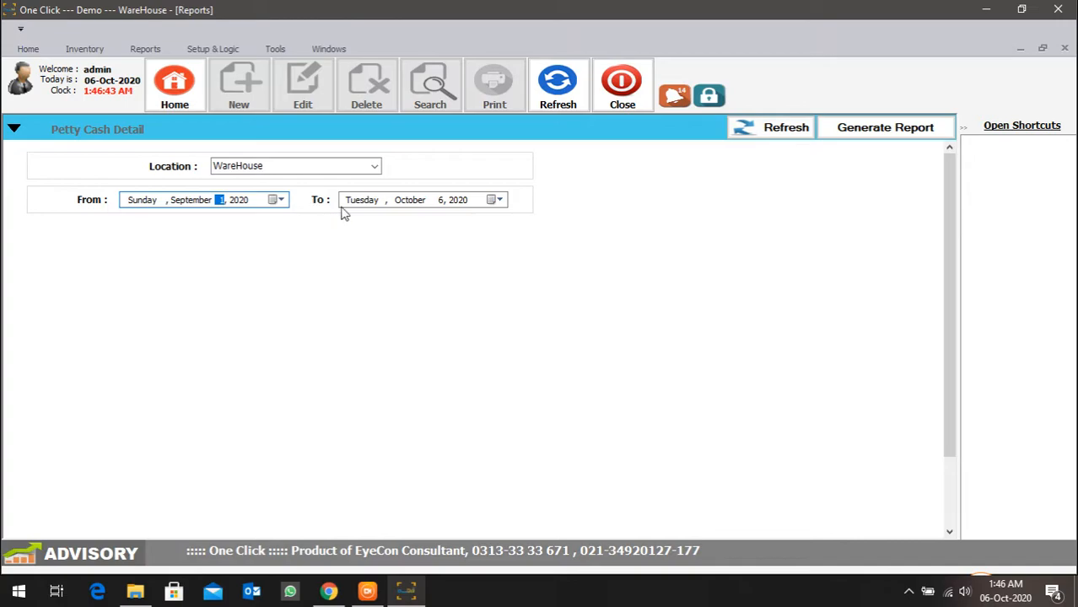
pyautogui.click(412, 202)
pyautogui.press('Down')
pyautogui.click(438, 202)
pyautogui.write('30')
pyautogui.click(844, 135)
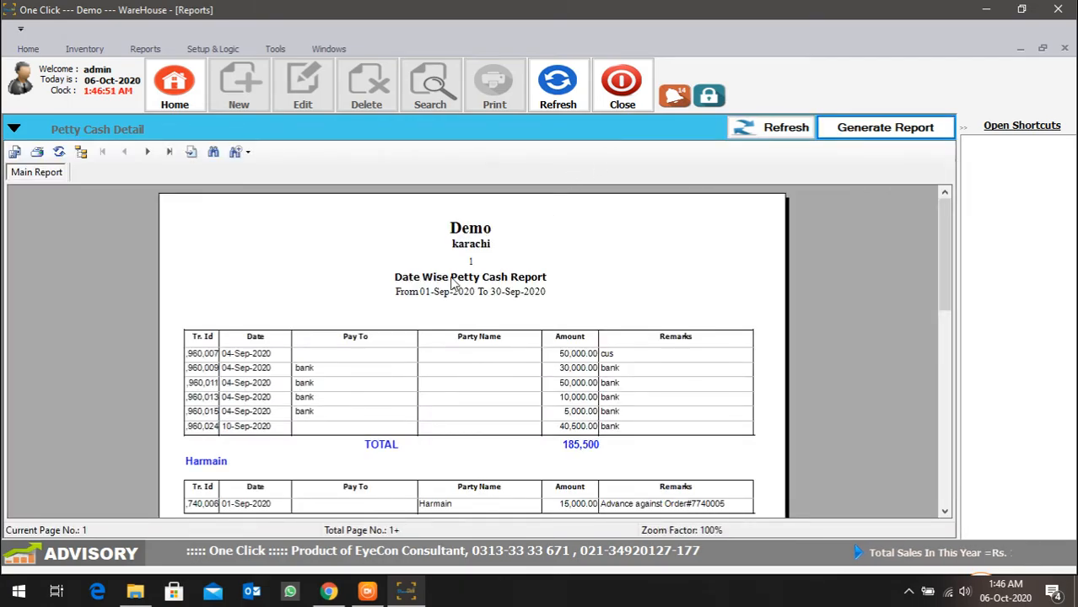
# Step: Examine the petty cash entries and totals for each party, and close the report
pyautogui.scroll(-1, 443, 323)
pyautogui.scroll(-1, 448, 310)
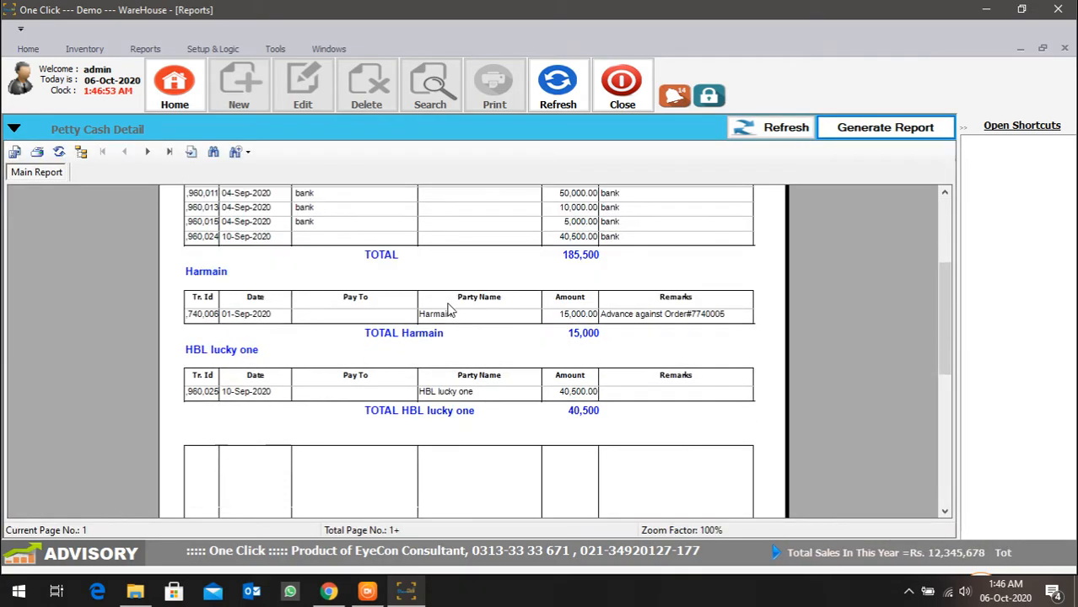
pyautogui.scroll(-2, 516, 284)
pyautogui.scroll(-3, 570, 285)
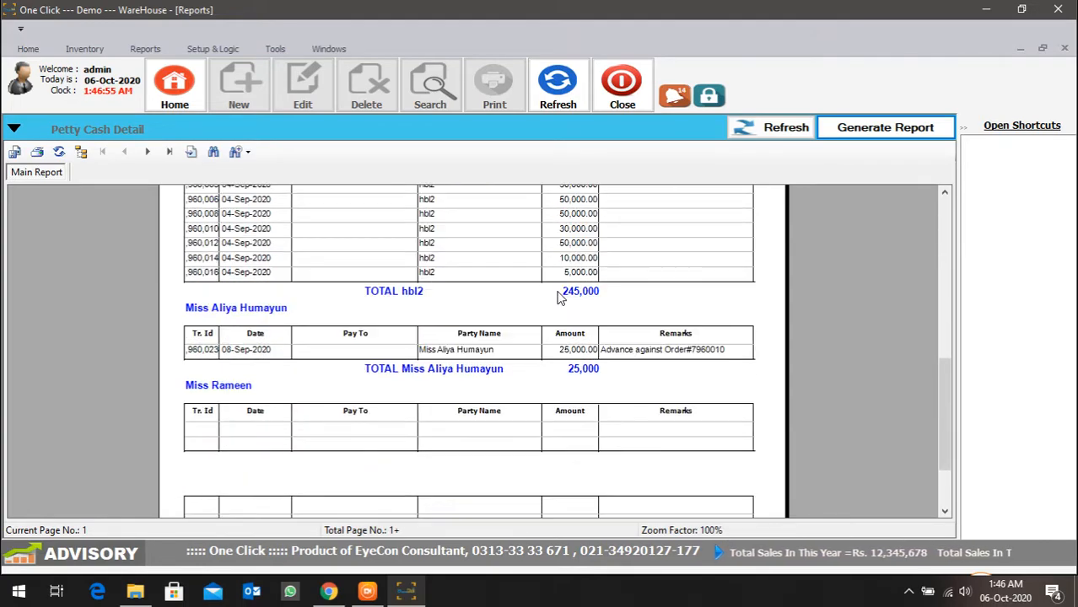
pyautogui.click(13, 129)
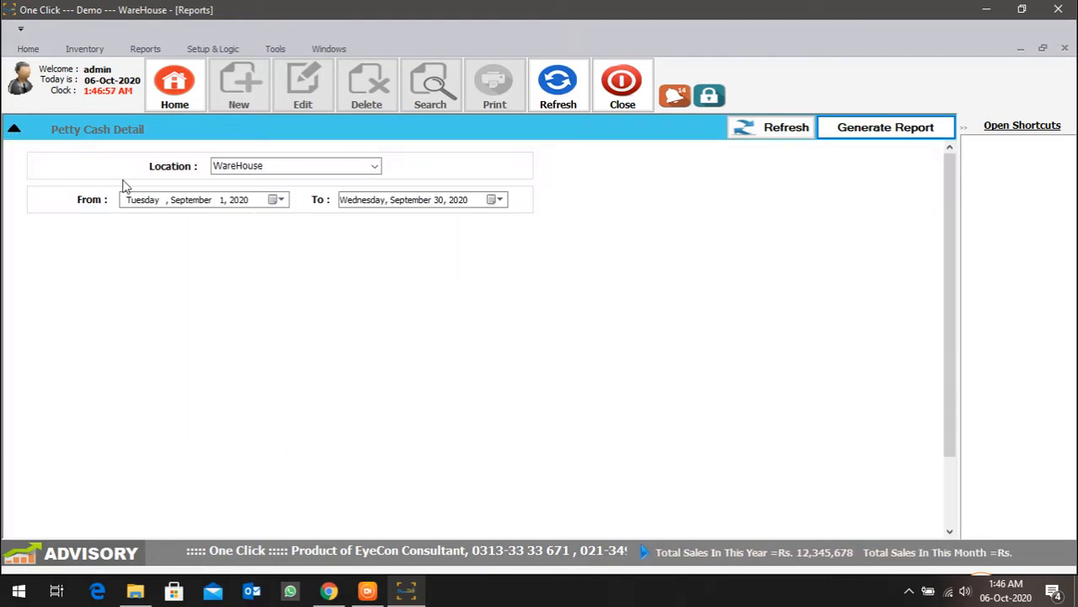
pyautogui.click(615, 99)
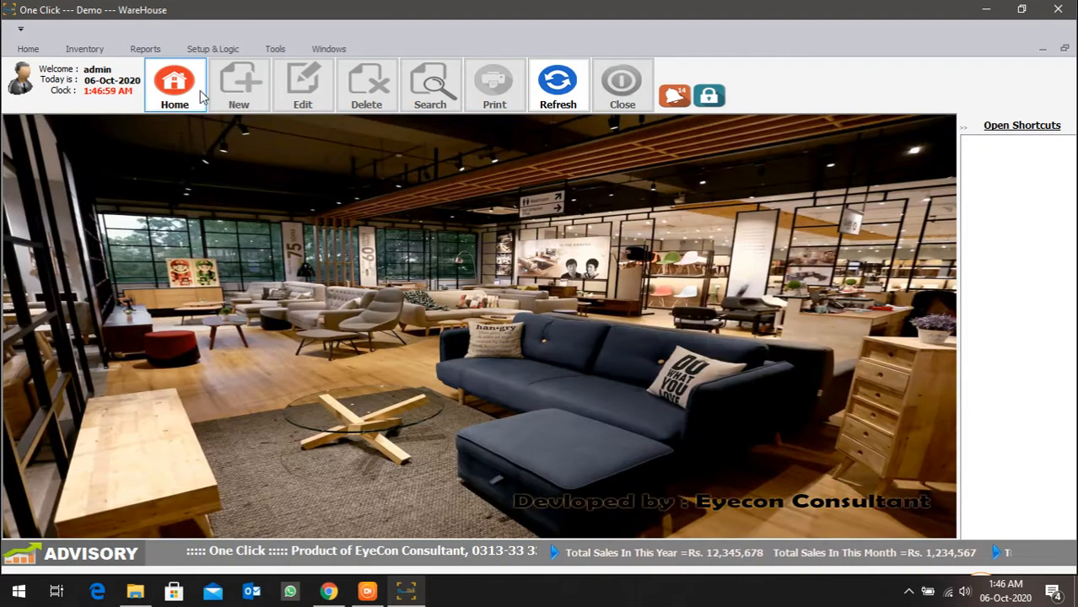
# Step: View the system user profiles and review the functions available to the admin account
pyautogui.click(211, 51)
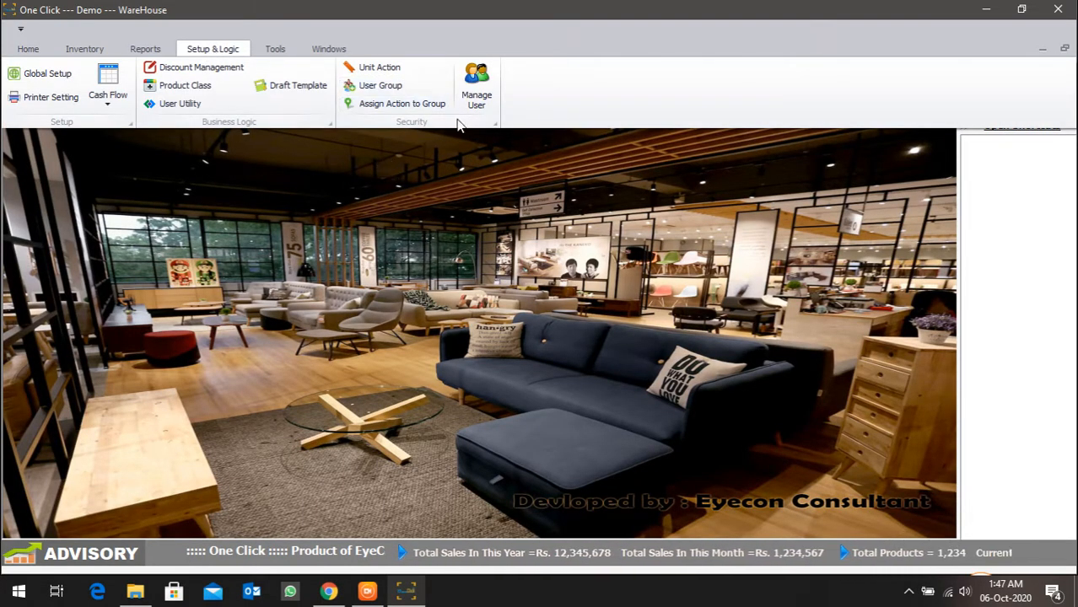
pyautogui.click(477, 85)
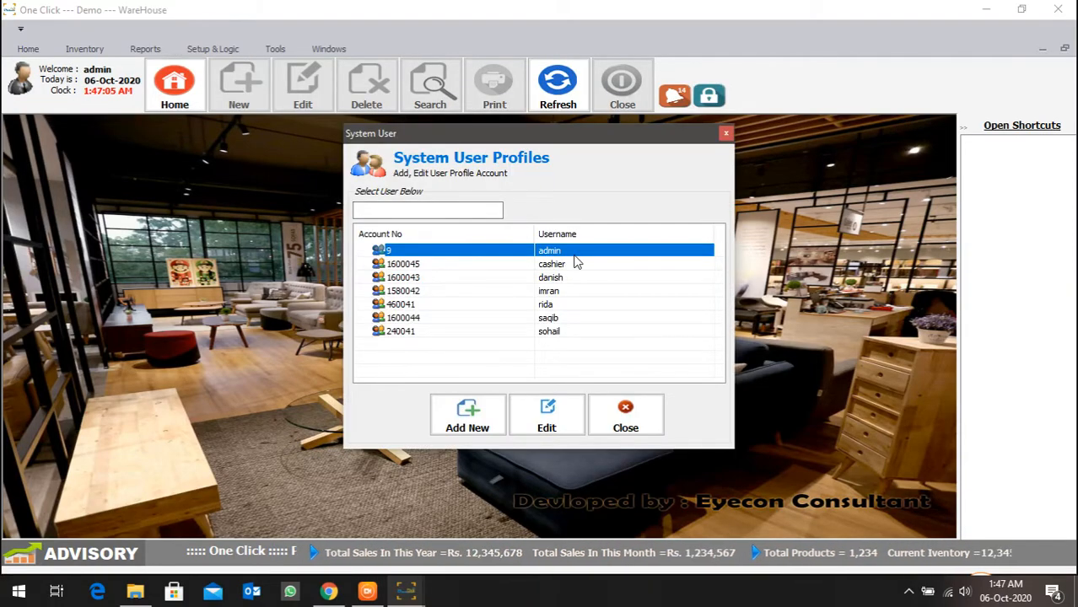
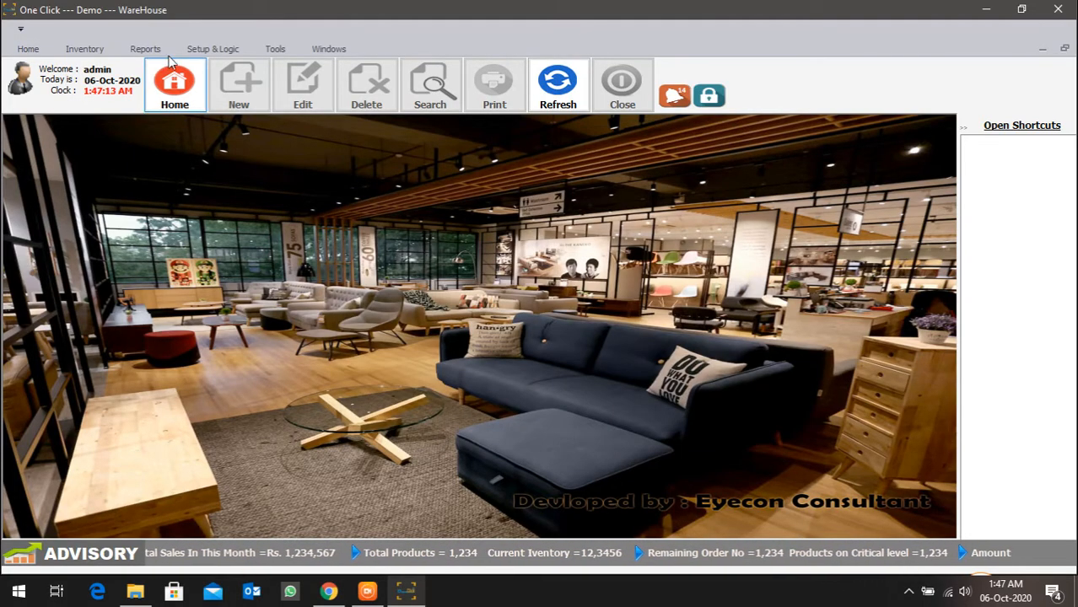
pyautogui.click(103, 49)
pyautogui.click(142, 49)
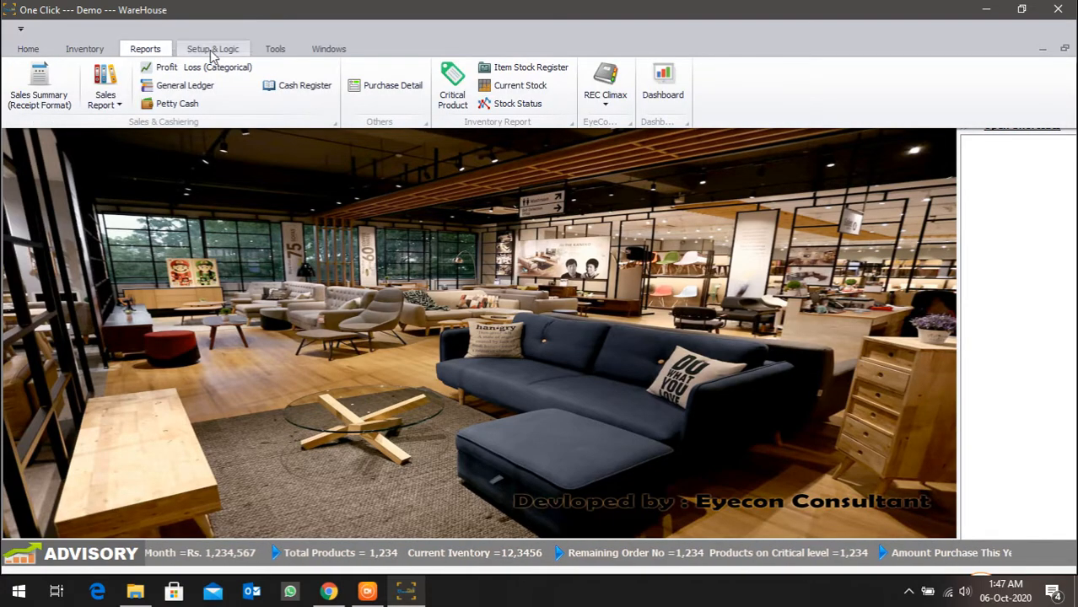
pyautogui.click(213, 49)
pyautogui.click(272, 51)
pyautogui.click(25, 50)
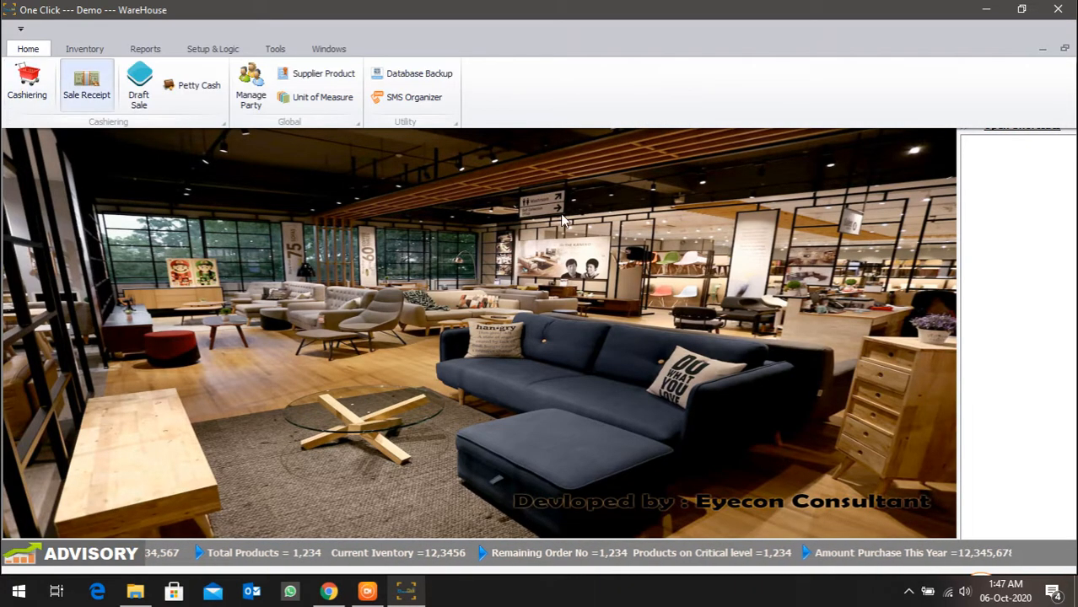
pyautogui.click(458, 177)
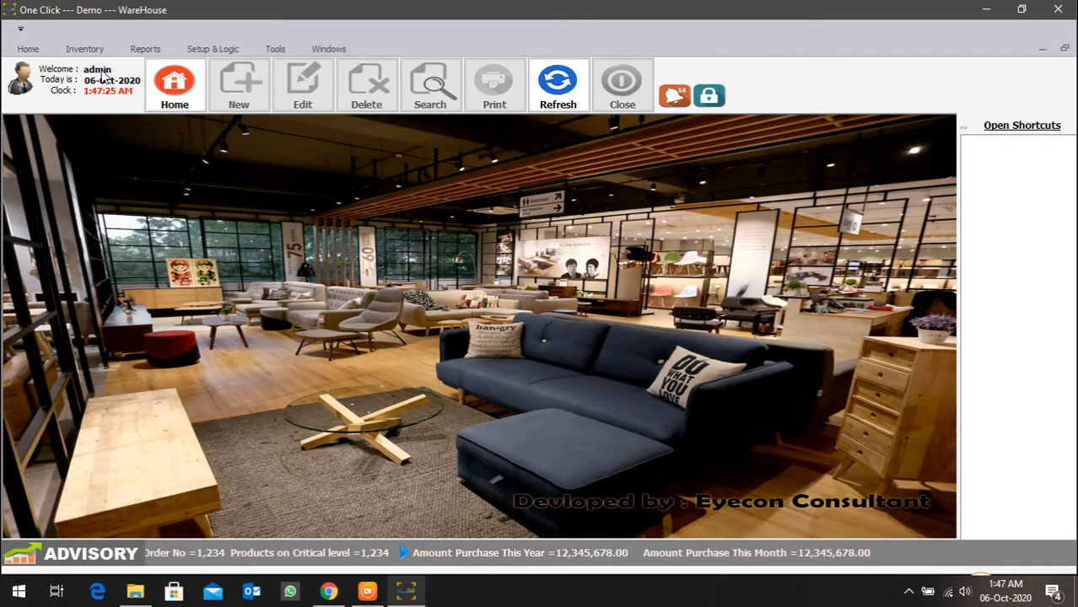
# Step: Launch a second One Click session from the desktop and log in with the cashier's access code
pyautogui.press('super+d')
pyautogui.doubleClick(38, 300)
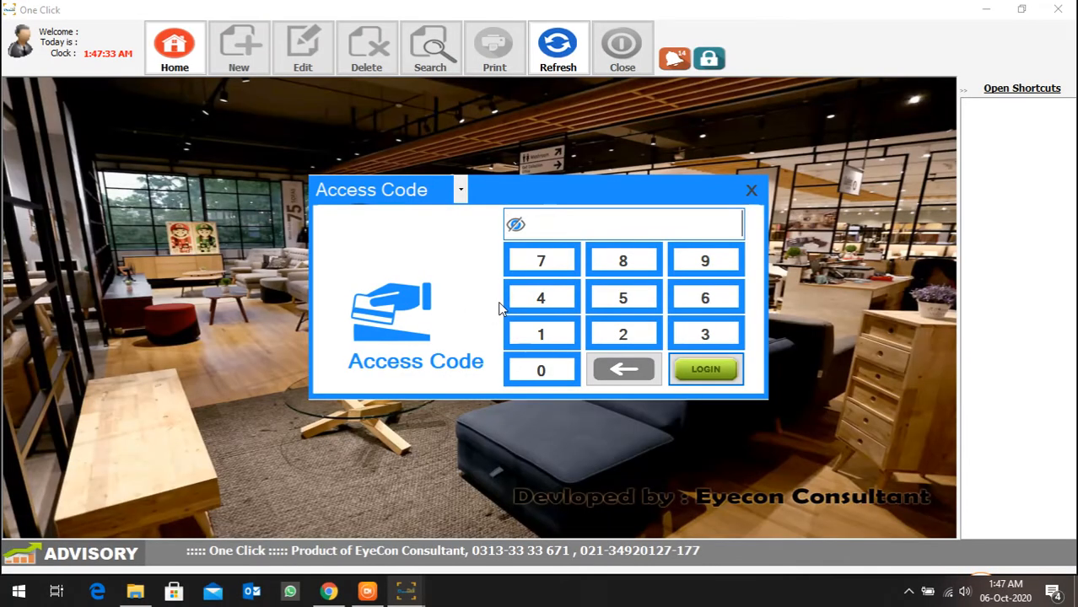
pyautogui.click(645, 305)
pyautogui.click(645, 304)
pyautogui.doubleClick(612, 339)
pyautogui.doubleClick(561, 363)
pyautogui.click(684, 371)
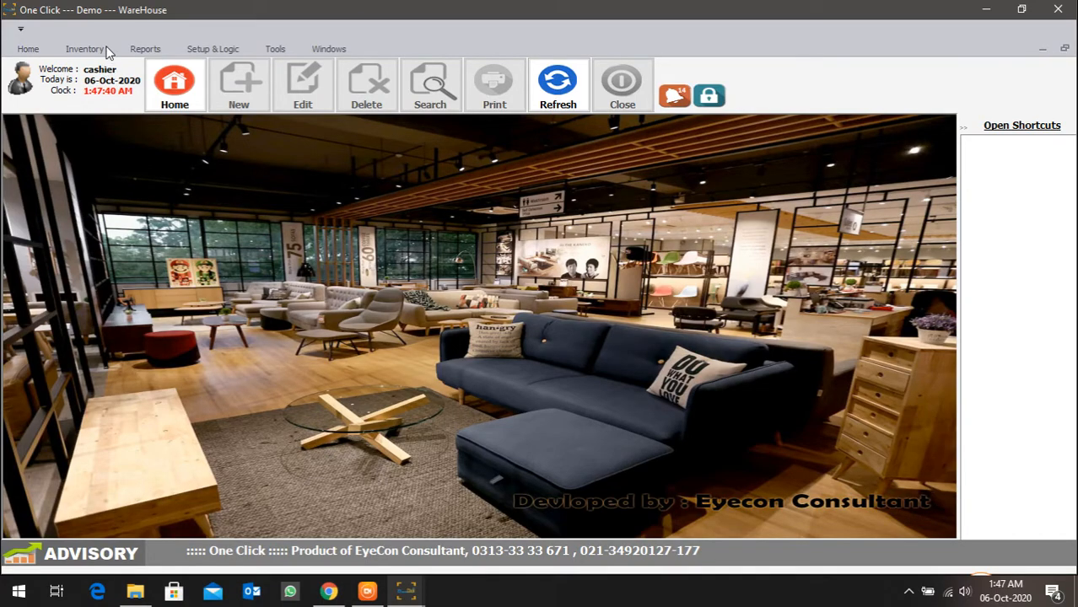
# Step: Examine which inventory, reporting, setup and tool functions the cashier account can access, keeping the session open
pyautogui.click(27, 49)
pyautogui.click(84, 49)
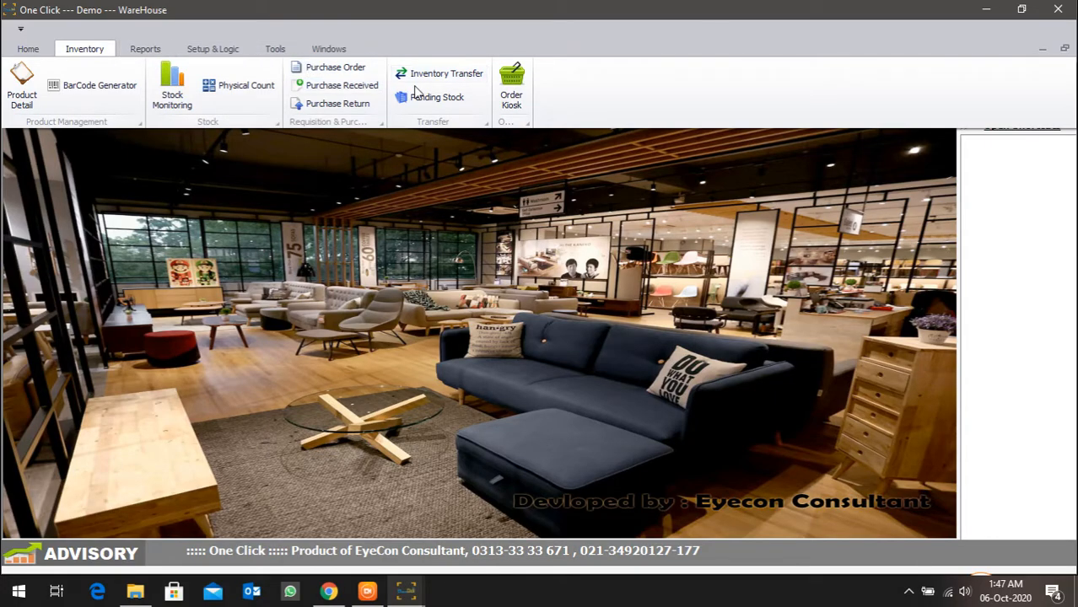
pyautogui.click(147, 51)
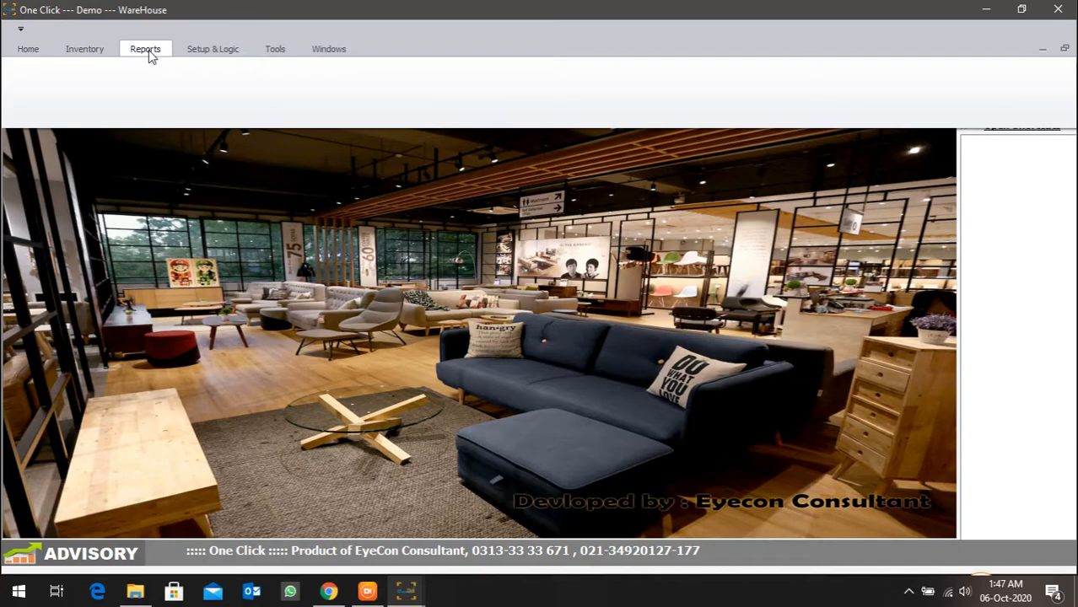
pyautogui.click(197, 51)
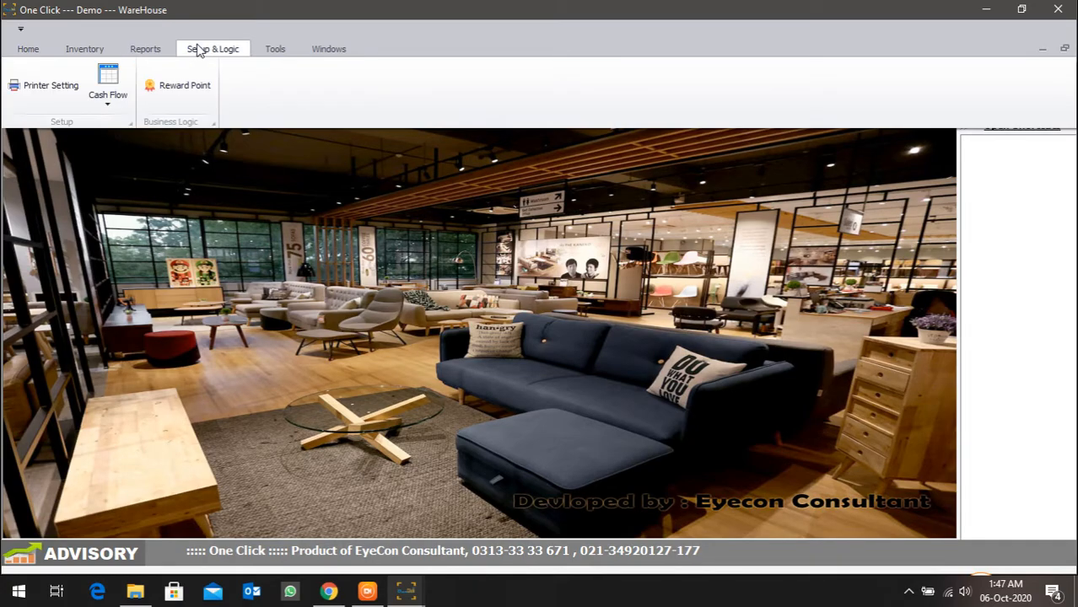
pyautogui.click(264, 53)
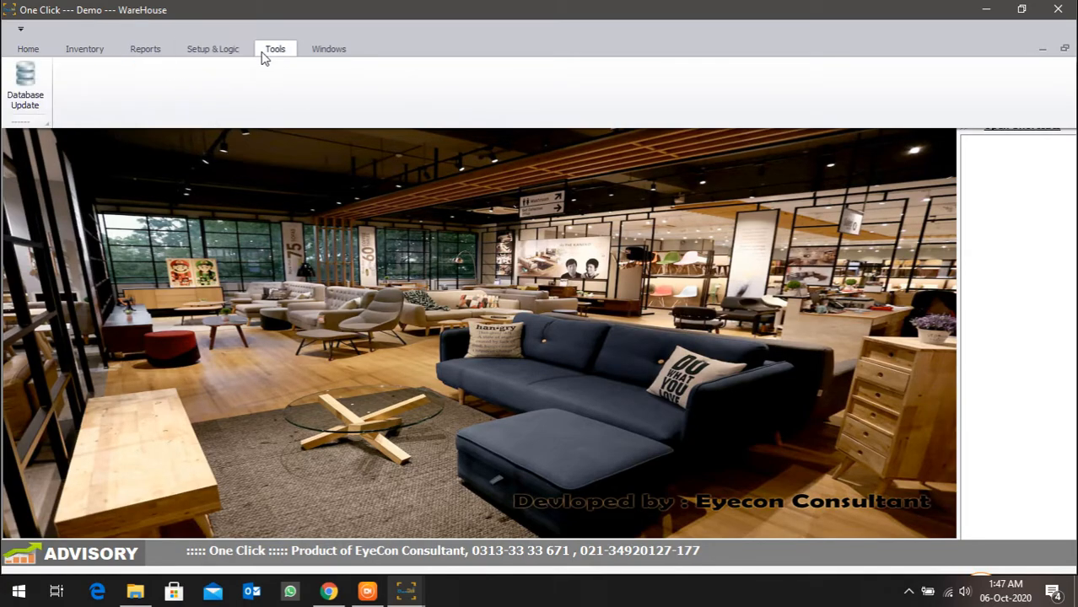
pyautogui.click(314, 50)
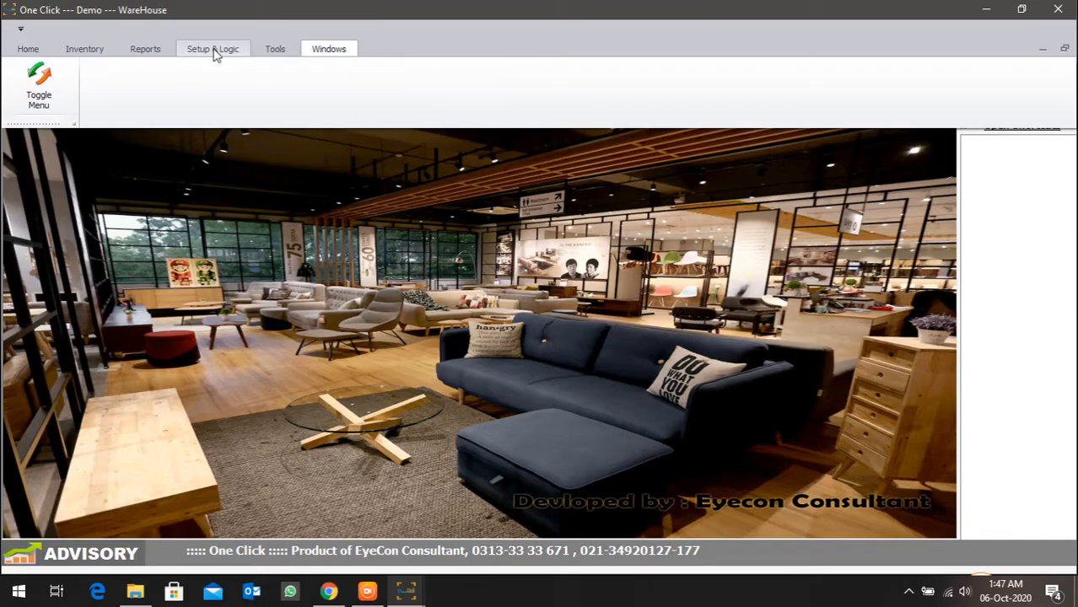
pyautogui.click(87, 53)
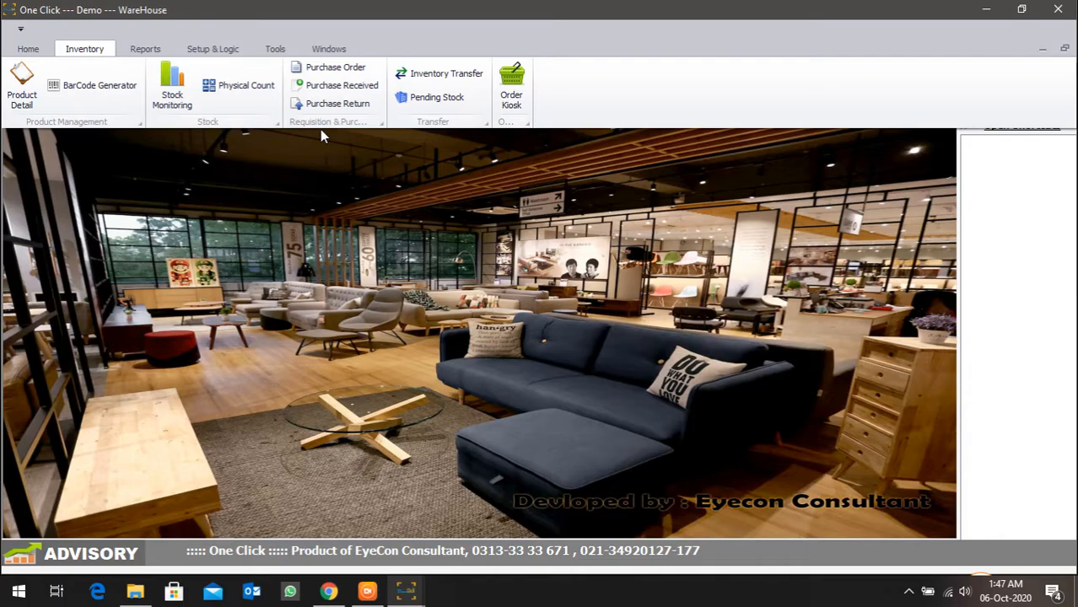
pyautogui.click(1058, 10)
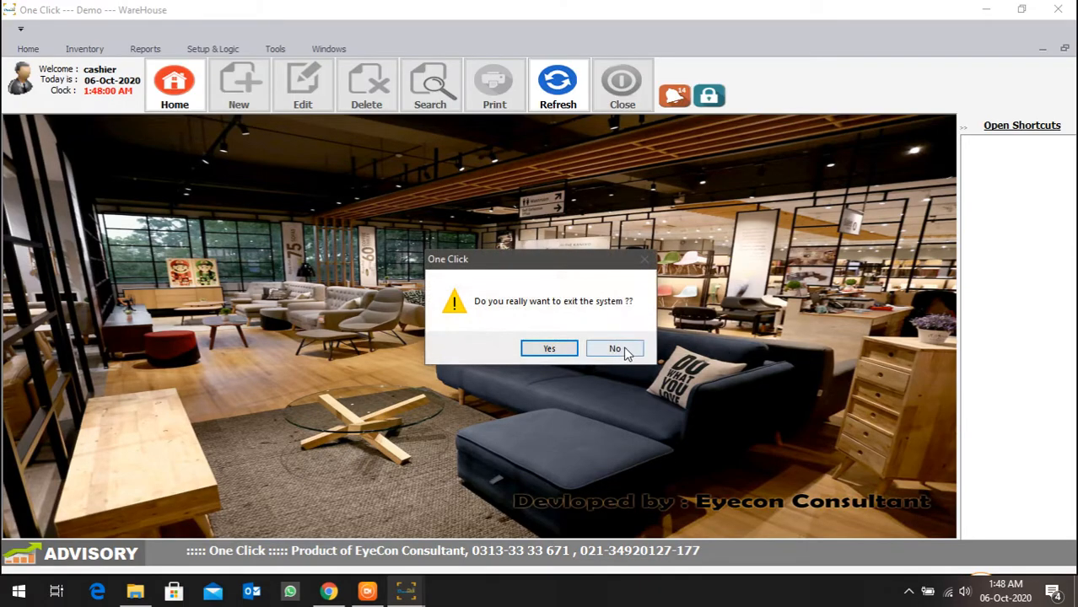
pyautogui.click(615, 349)
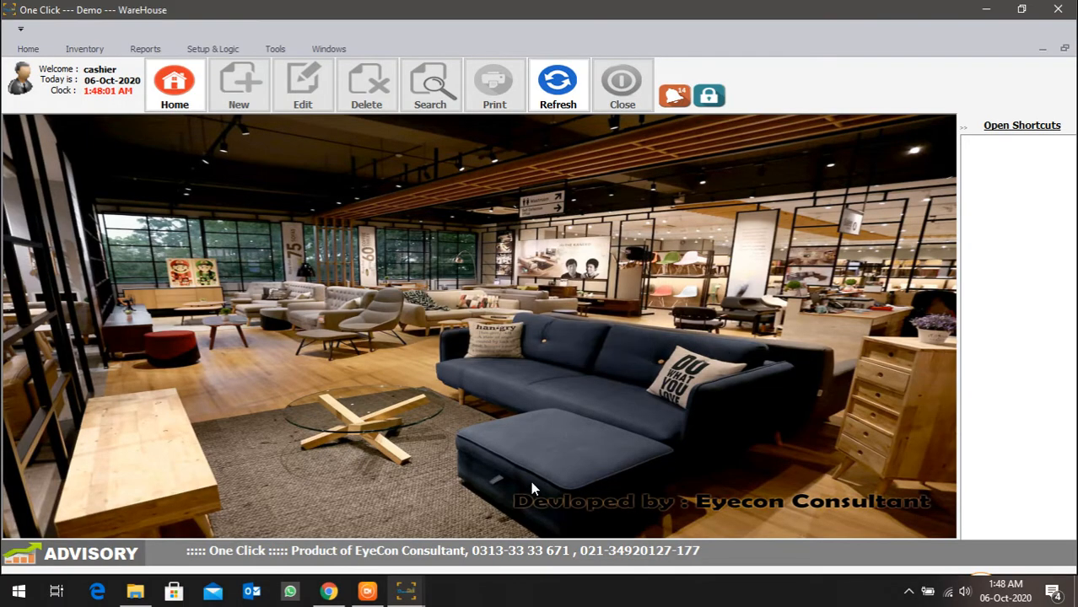
# Step: Switch back to the admin session and review its reporting, setup and tool functions for comparison with the cashier account
pyautogui.click(404, 586)
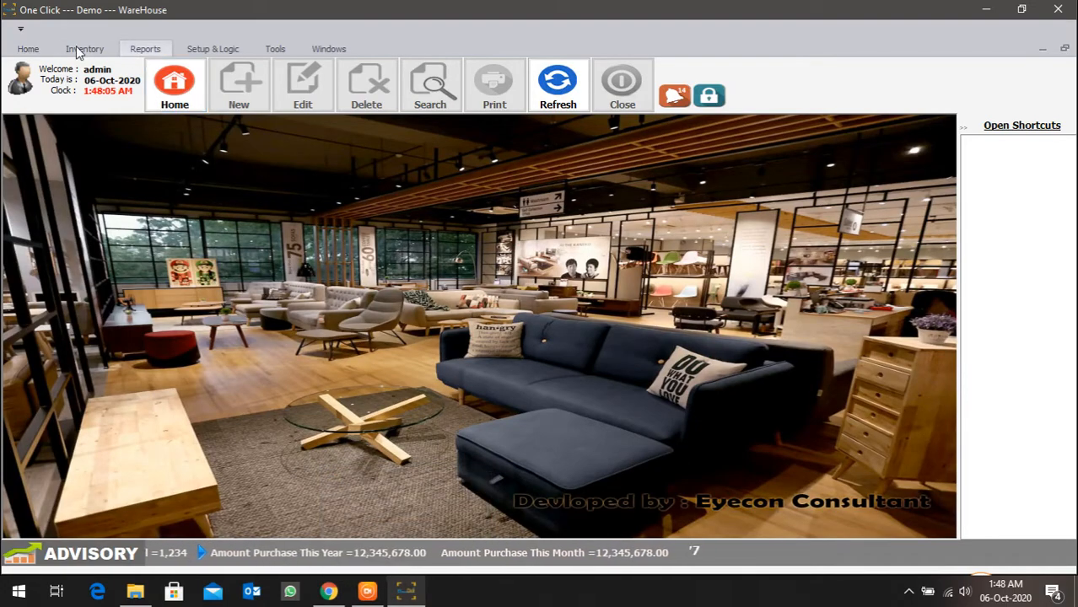
pyautogui.click(84, 48)
pyautogui.click(145, 48)
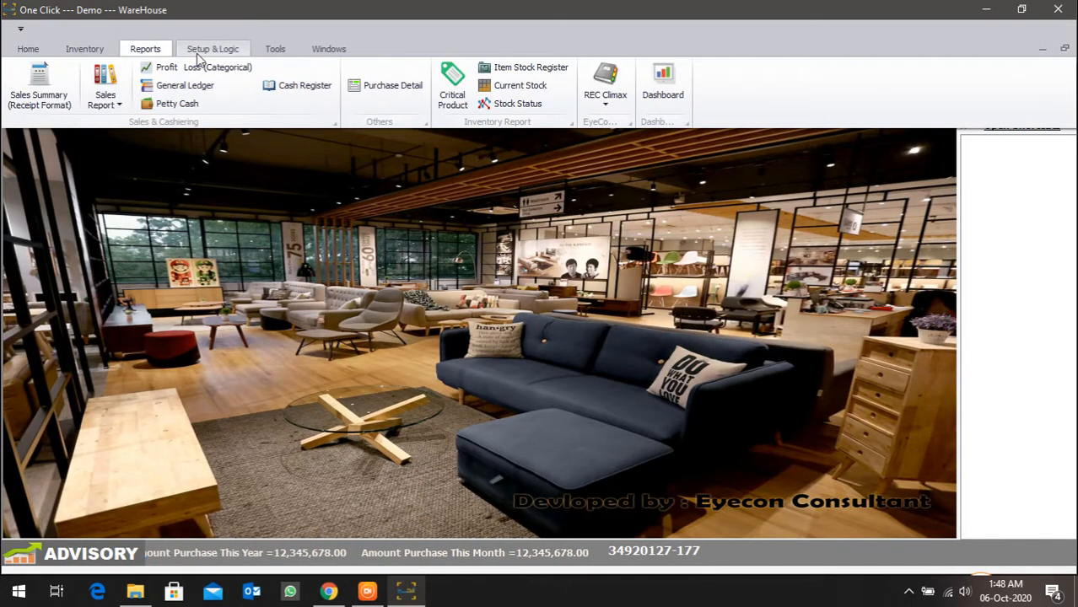
pyautogui.click(200, 50)
pyautogui.click(267, 52)
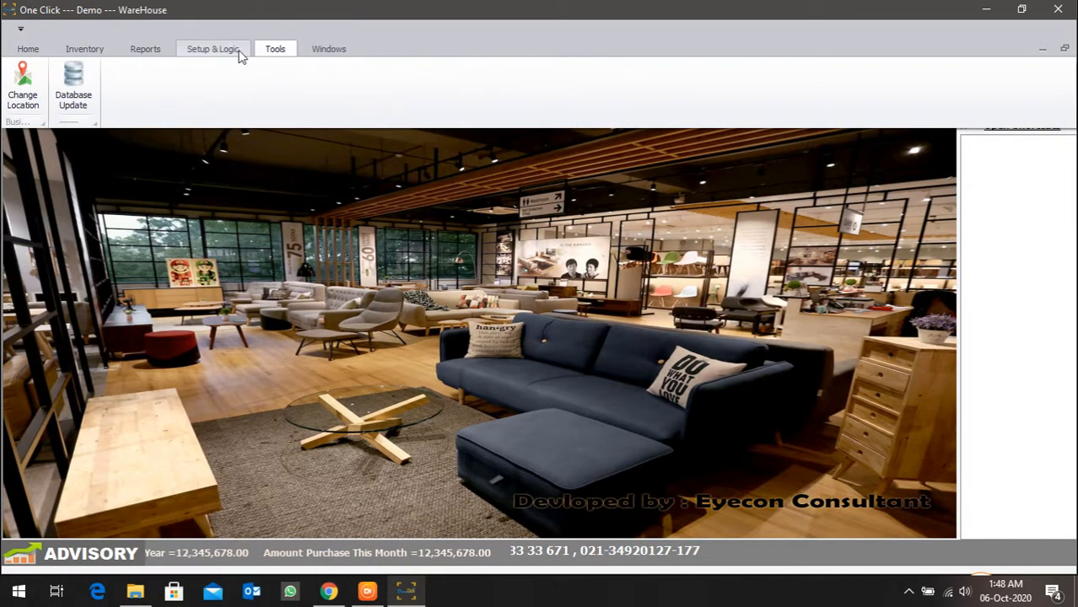
pyautogui.click(28, 48)
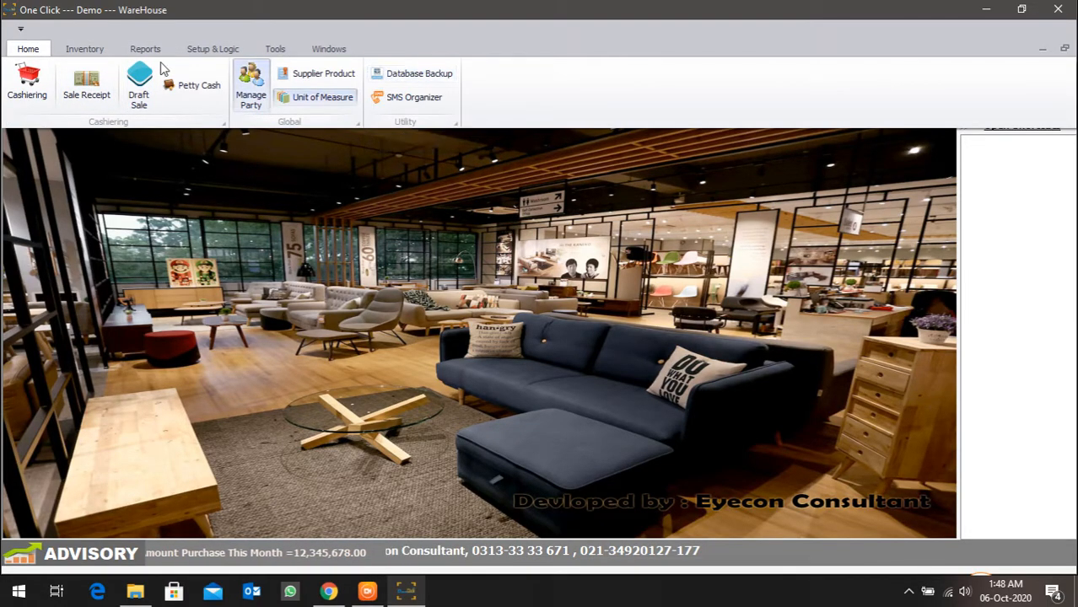
# Step: Open the Order Kiosk, view the actions offered for the first pending order, and close the order list
pyautogui.click(84, 49)
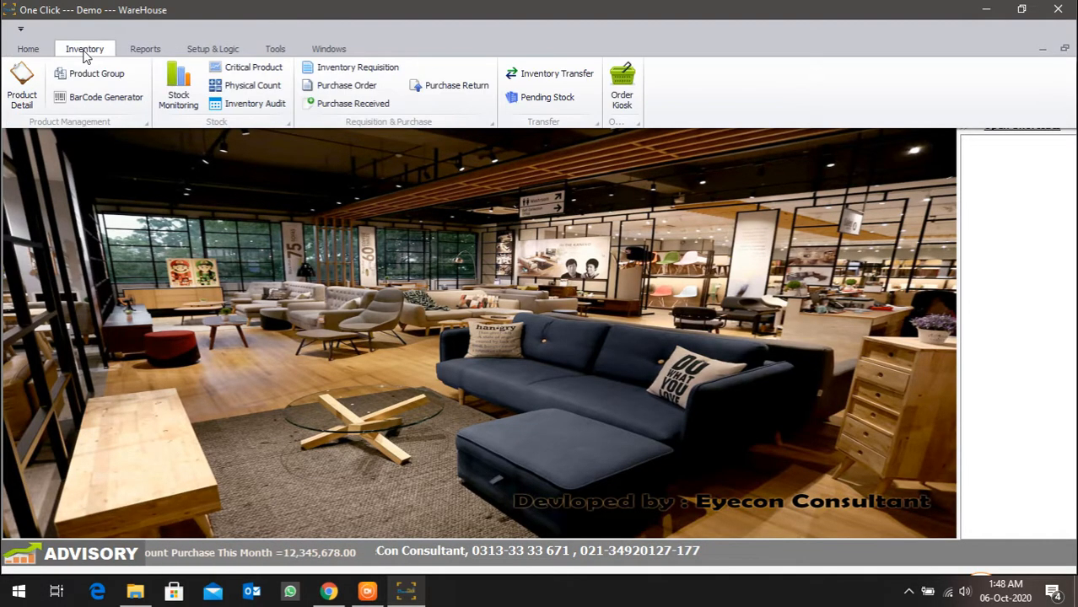
pyautogui.click(621, 98)
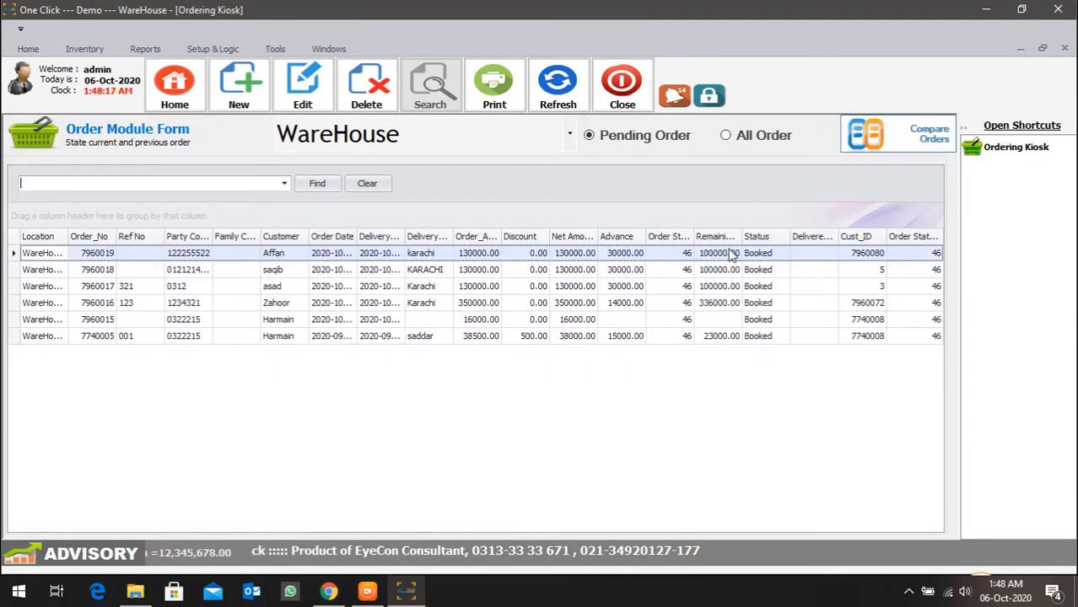
pyautogui.rightClick(746, 257)
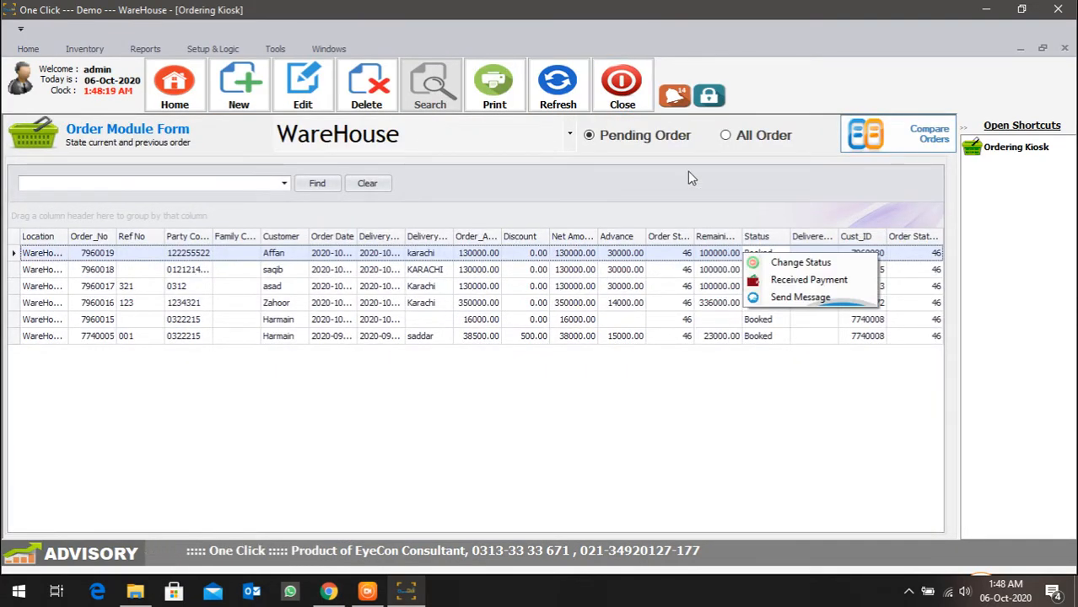
pyautogui.click(621, 85)
# Step: Open Cashiering as a walking customer sale and load the first pending order, finding it by the customer's name
pyautogui.click(28, 48)
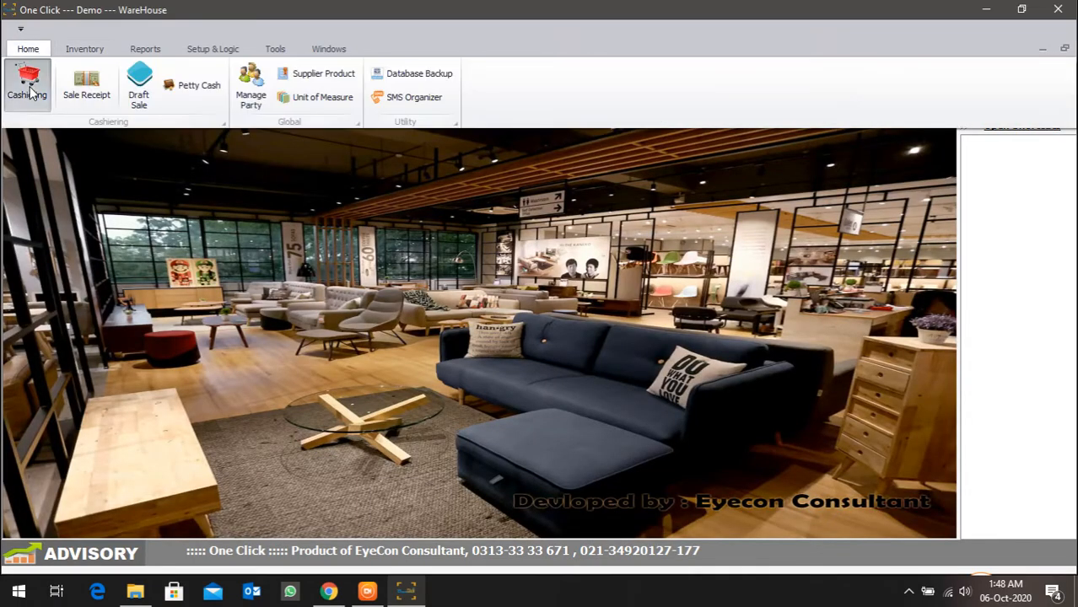
pyautogui.click(28, 85)
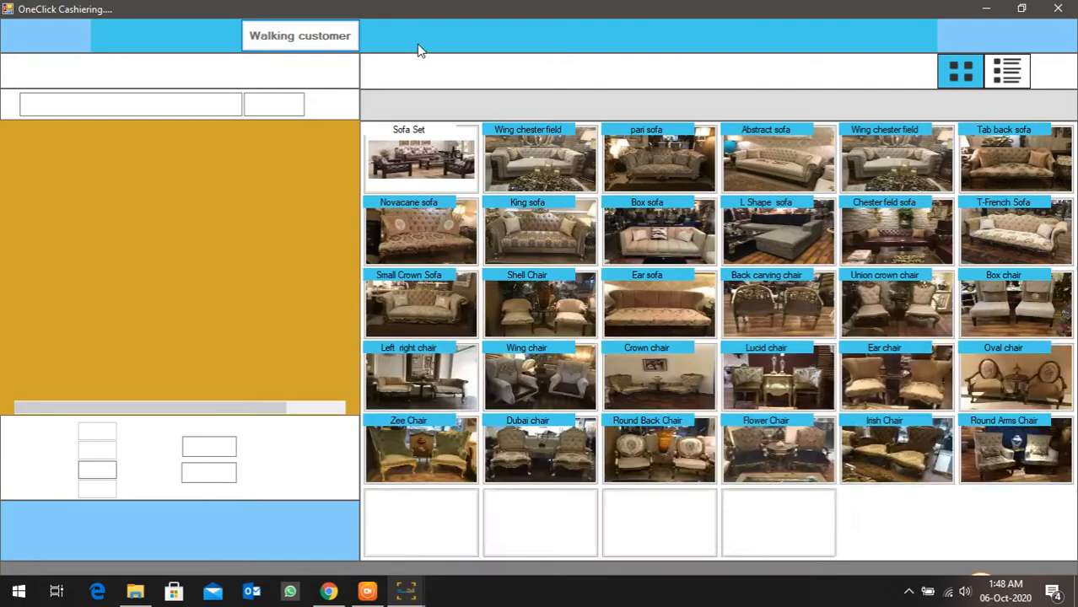
pyautogui.click(471, 41)
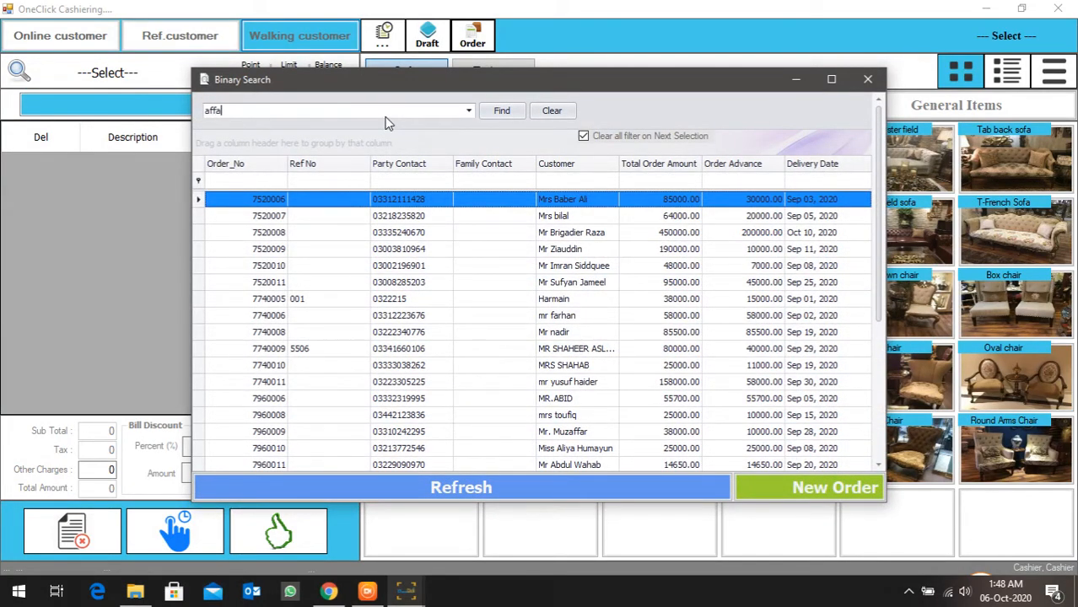
pyautogui.press('Return')
pyautogui.doubleClick(474, 217)
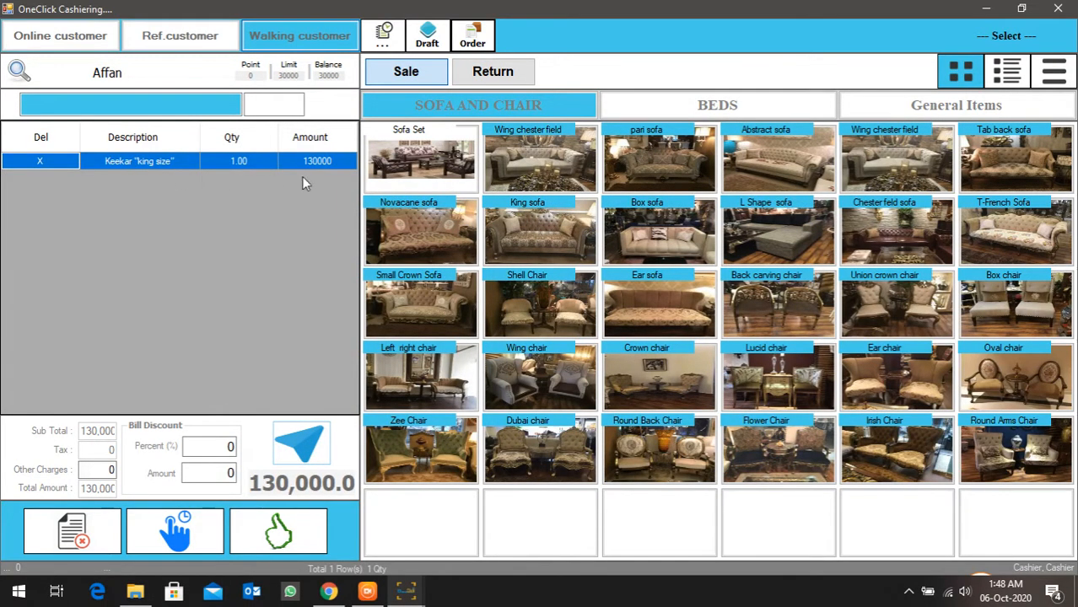
# Step: Settle the loaded order as a cash sale with 100000 received, finish the sale and close the cashiering window
pyautogui.click(291, 528)
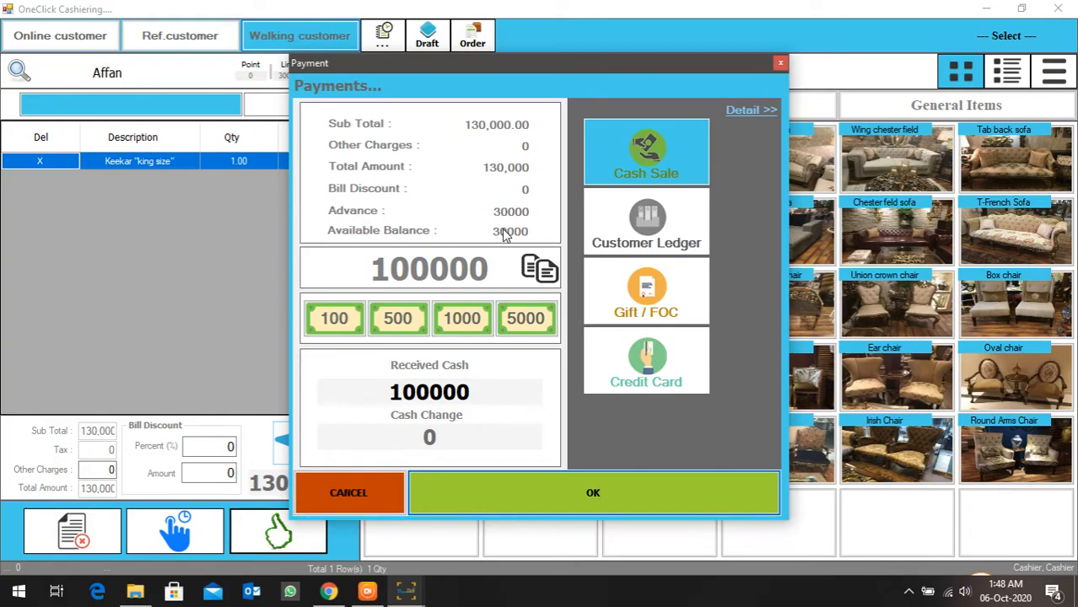
pyautogui.moveTo(471, 392); pyautogui.dragTo(398, 394)
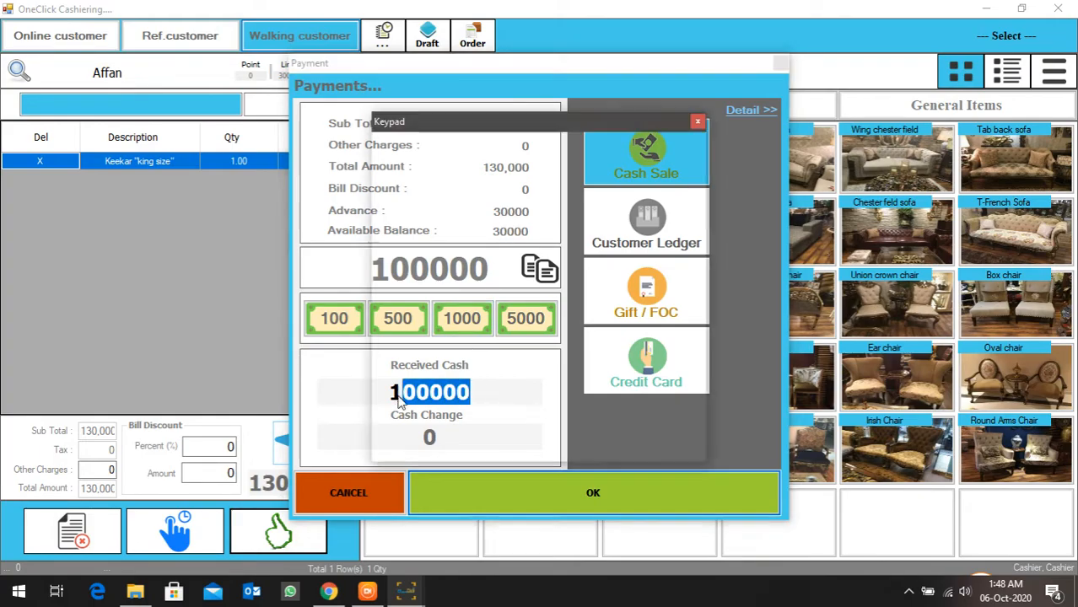
pyautogui.click(698, 123)
pyautogui.click(521, 393)
pyautogui.doubleClick(521, 392)
pyautogui.click(457, 491)
pyautogui.click(771, 356)
pyautogui.click(773, 355)
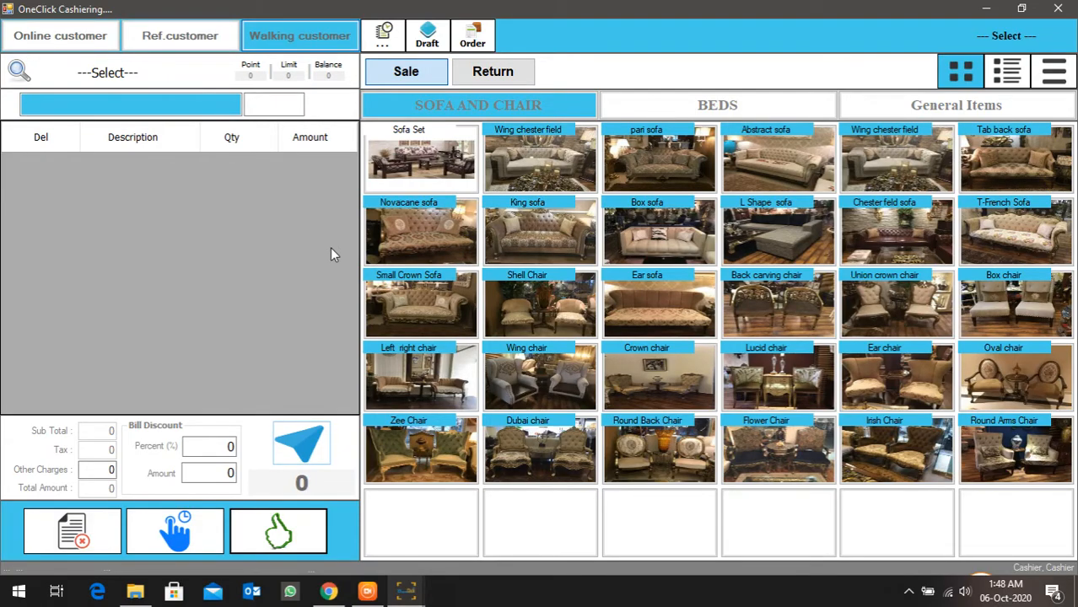
pyautogui.click(1057, 9)
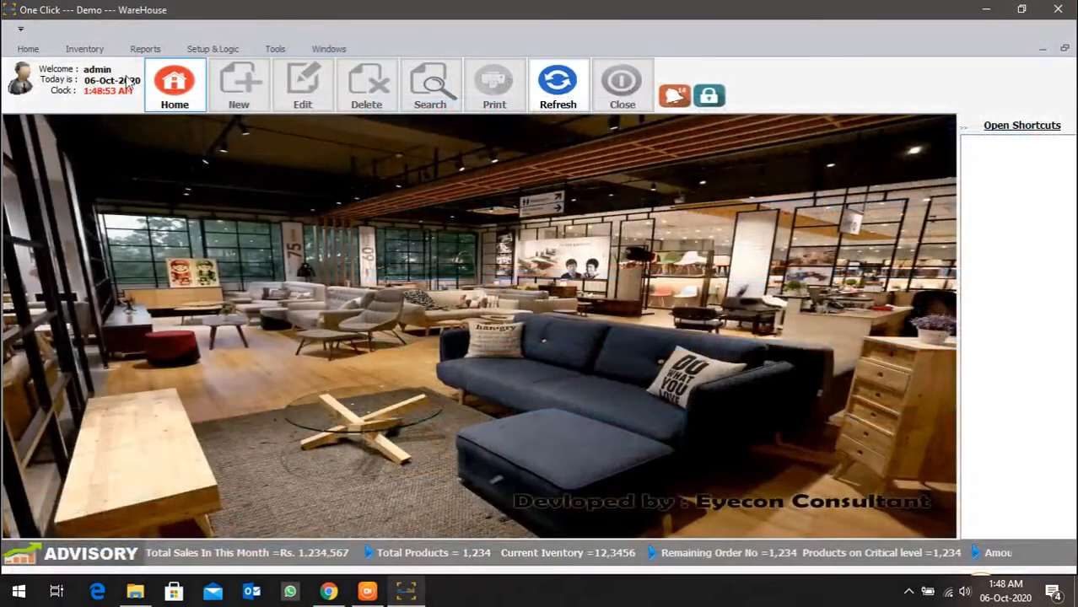
# Step: Reopen the Ordering Kiosk, list all orders instead of only pending ones, and check the status of the settled order
pyautogui.click(86, 50)
pyautogui.click(625, 87)
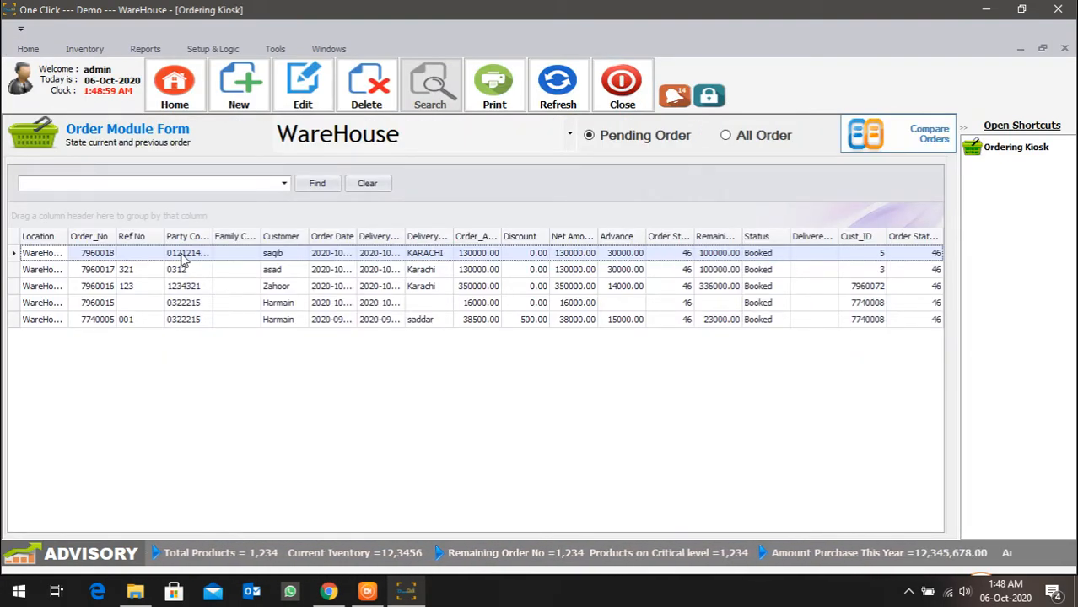
pyautogui.click(730, 138)
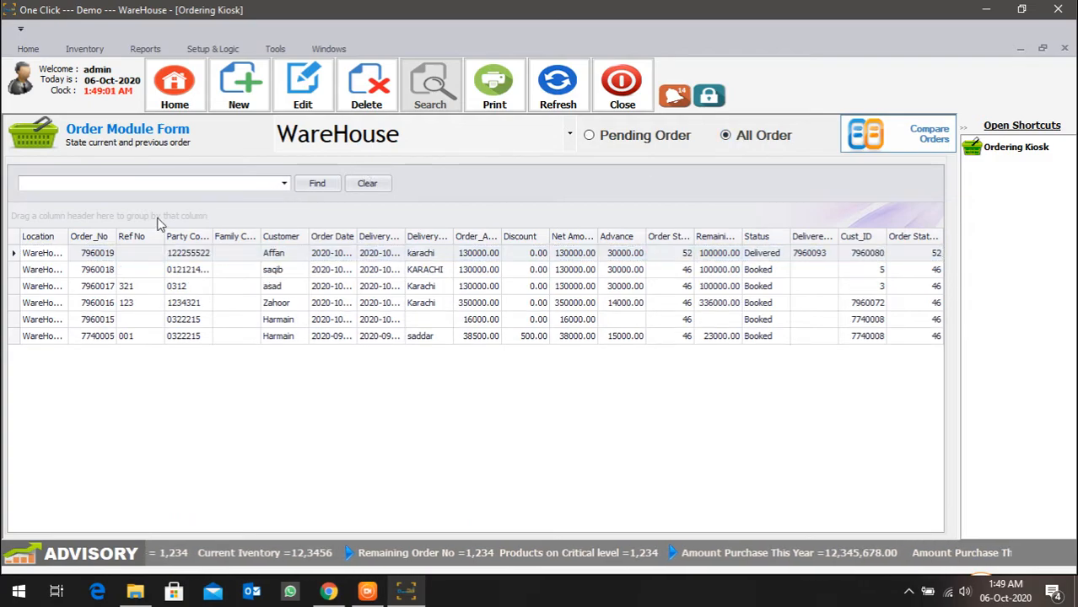
pyautogui.click(763, 257)
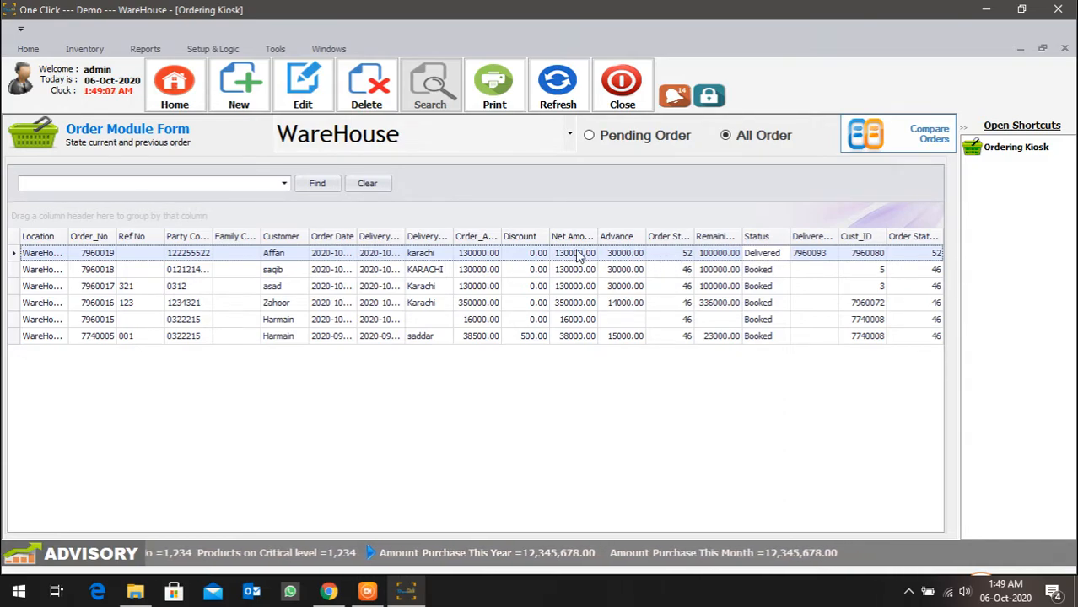
# Step: Open the order comparison and generate it for Delivered orders against available stock items
pyautogui.click(899, 143)
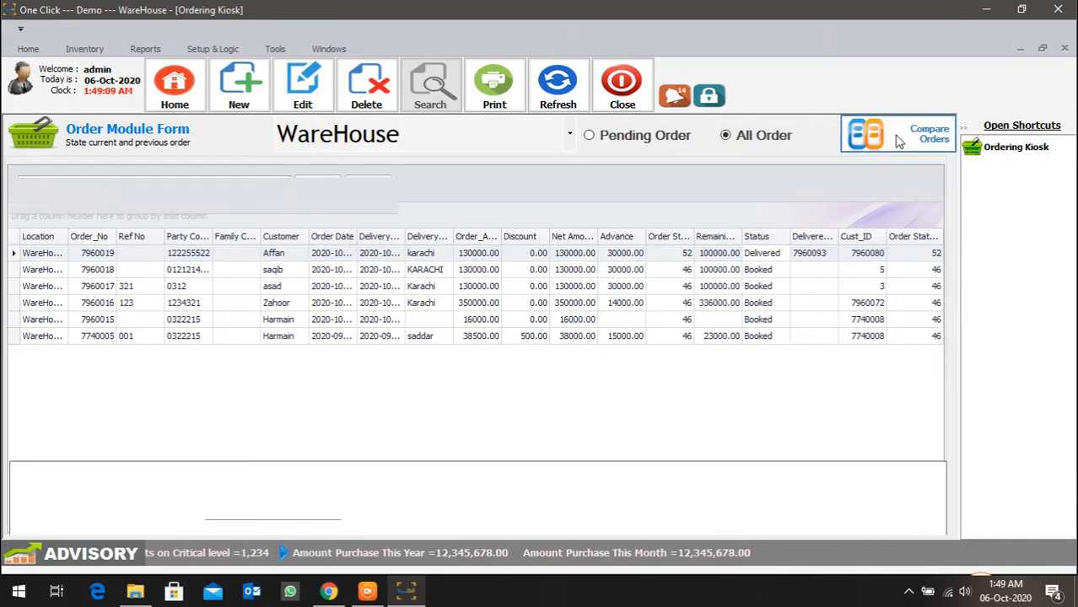
pyautogui.click(275, 478)
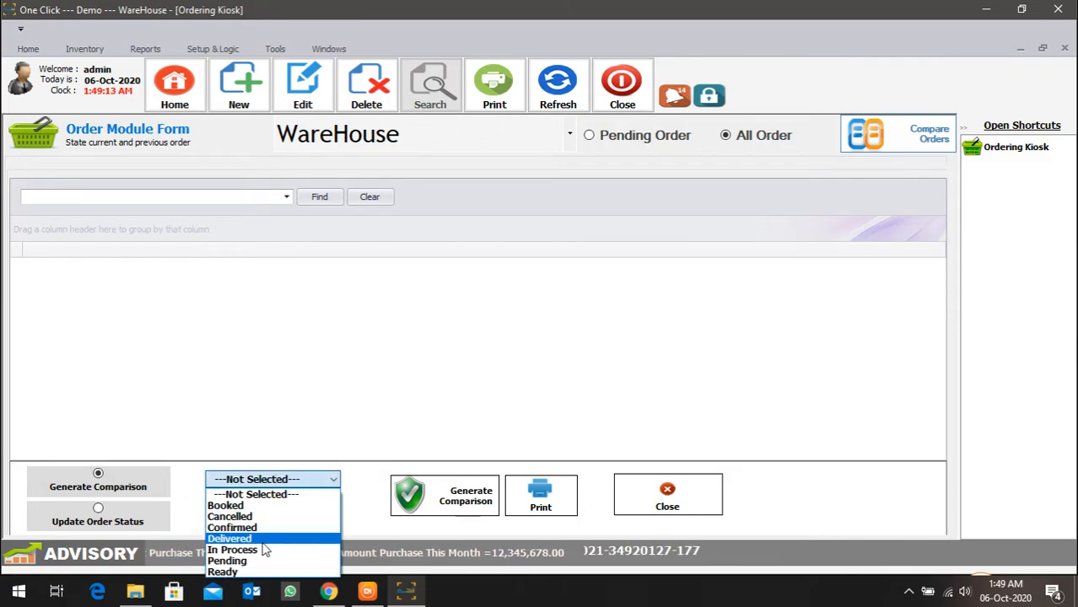
pyautogui.click(245, 539)
pyautogui.click(434, 513)
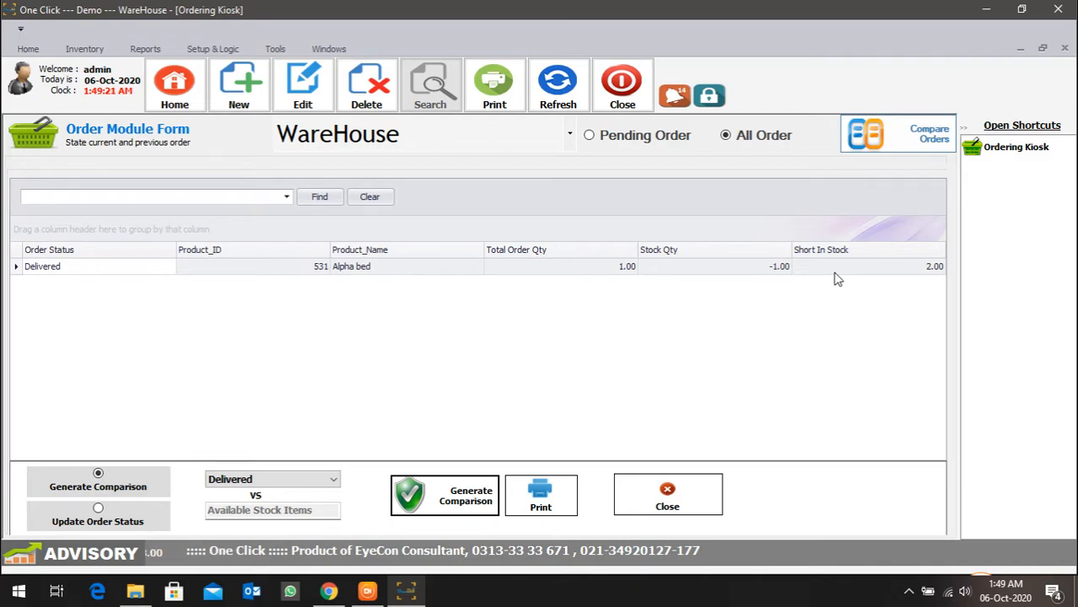
# Step: Generate the stock comparison for Booked orders, review it and close the order module
pyautogui.click(319, 482)
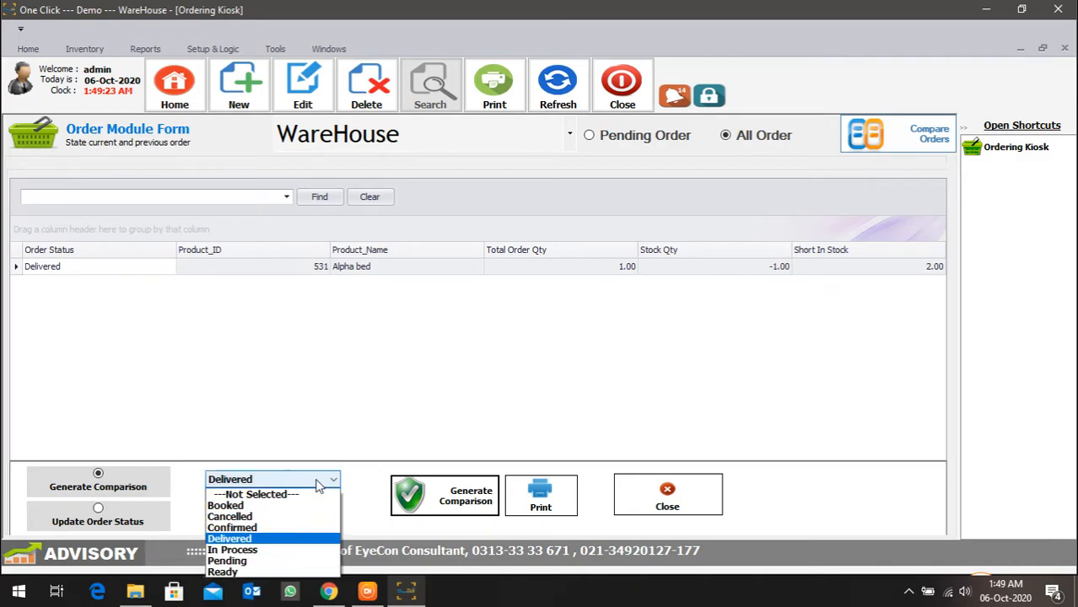
pyautogui.click(294, 506)
pyautogui.click(456, 498)
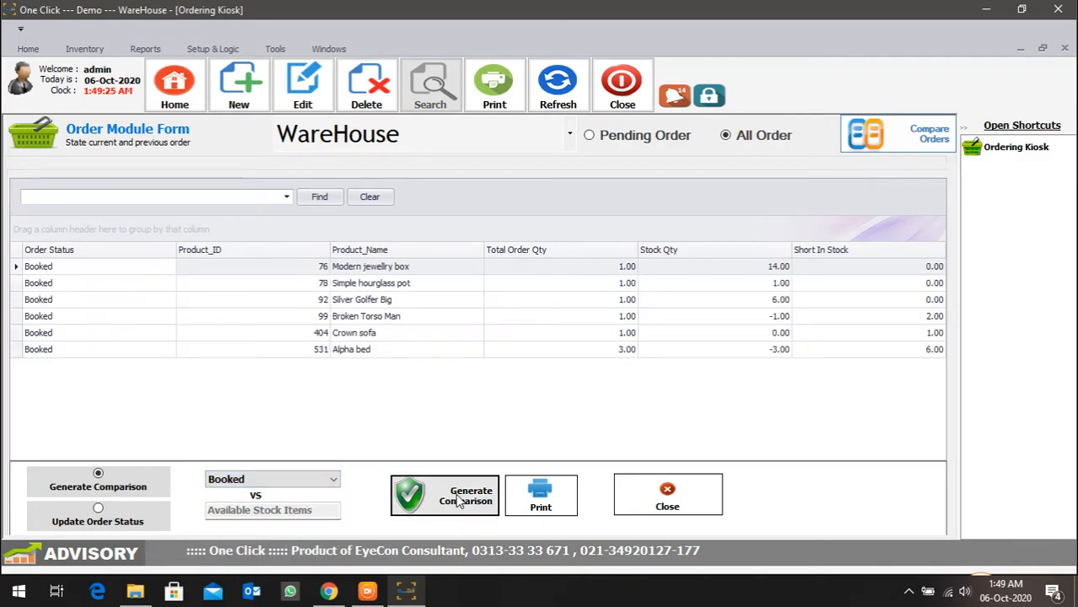
pyautogui.click(621, 85)
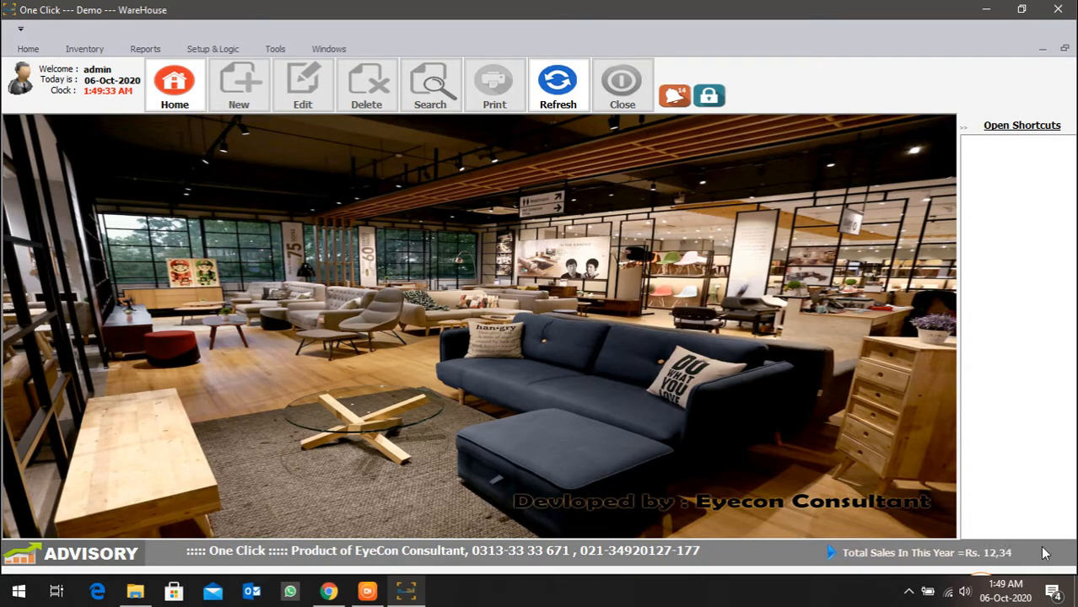
# Step: Minimise One Click, switch to Chrome and look over the Eyecon Furniture online store's home page
pyautogui.click(983, 10)
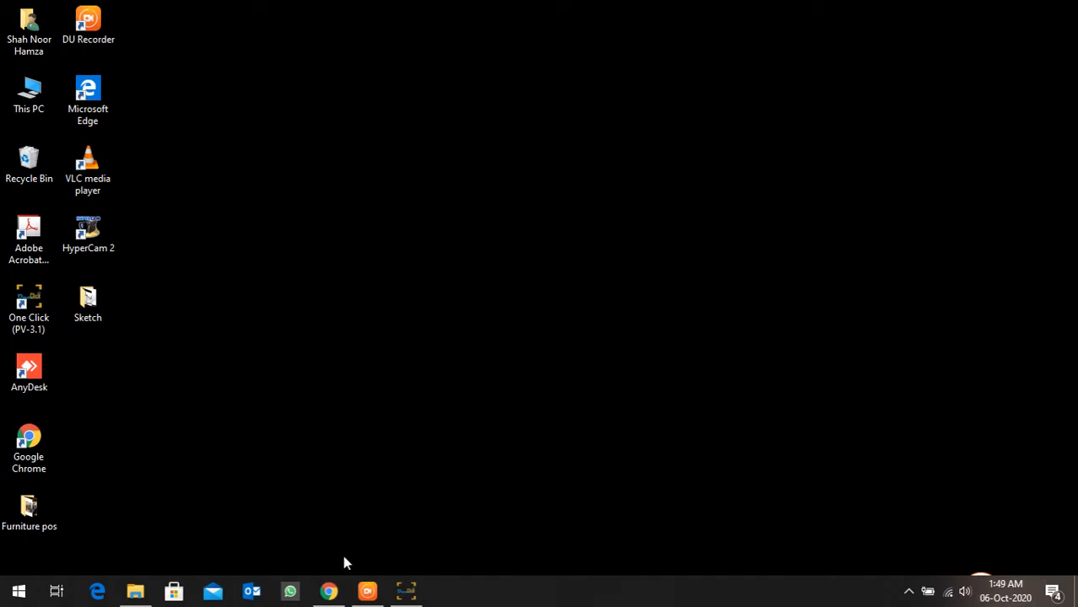
pyautogui.click(340, 595)
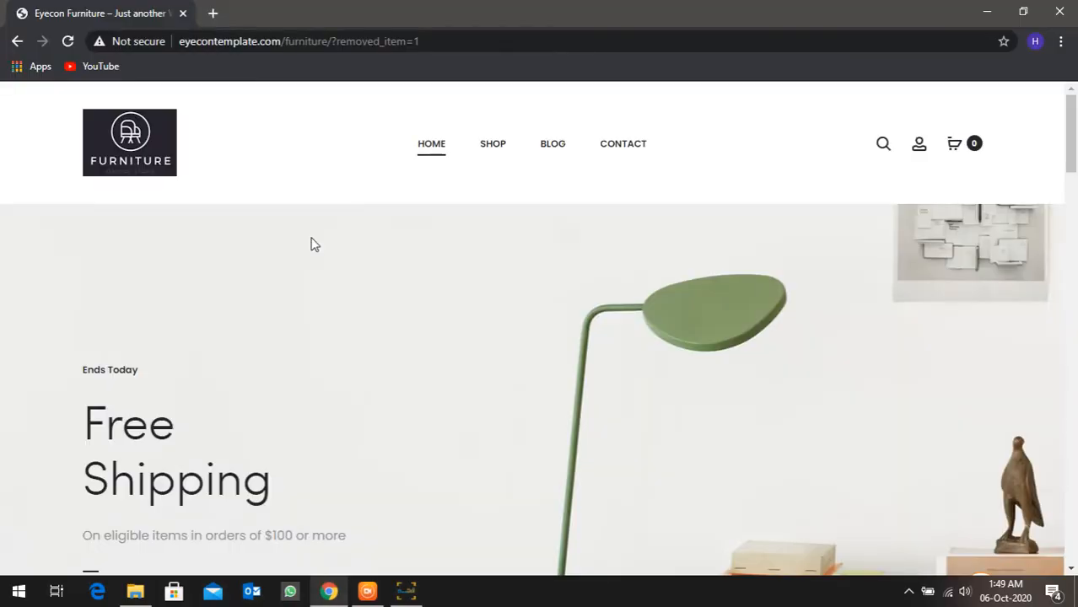
pyautogui.scroll(-3, 314, 232)
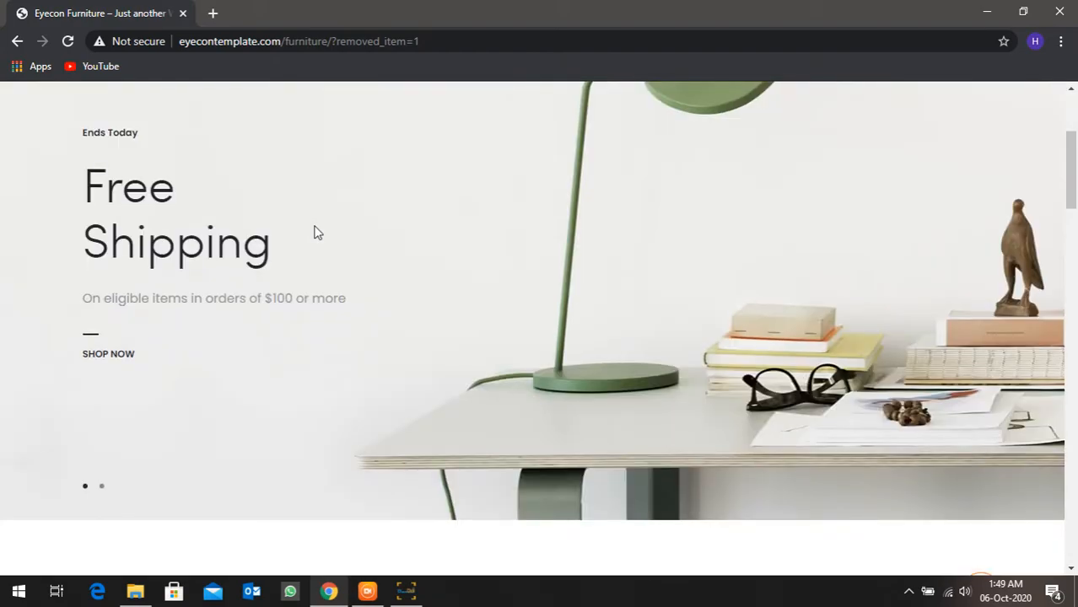
pyautogui.scroll(-3, 317, 233)
pyautogui.scroll(-1, 415, 238)
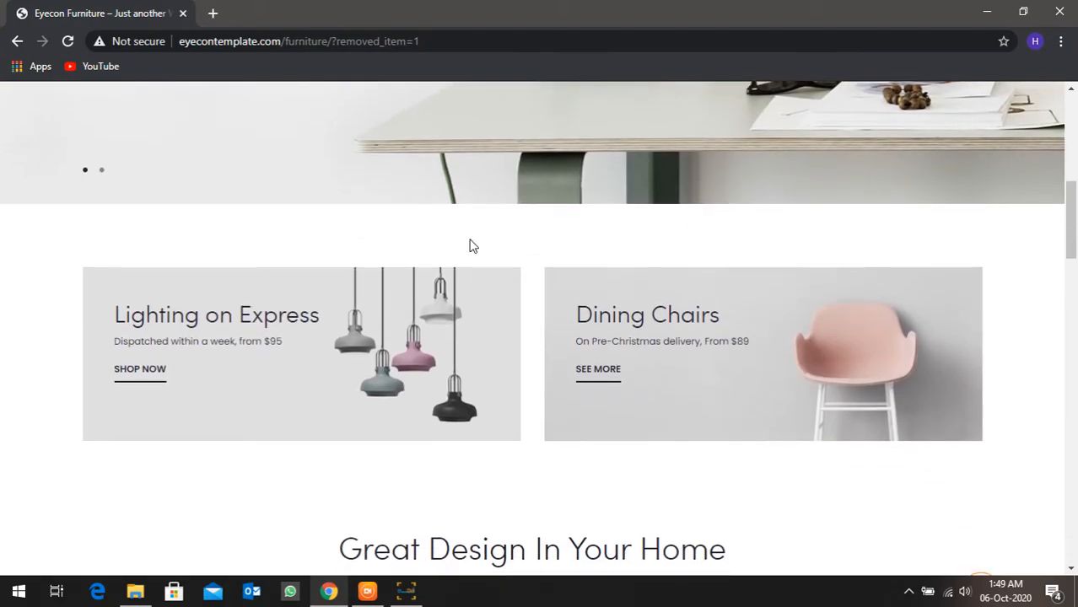
pyautogui.scroll(-4, 486, 260)
pyautogui.scroll(9, 486, 261)
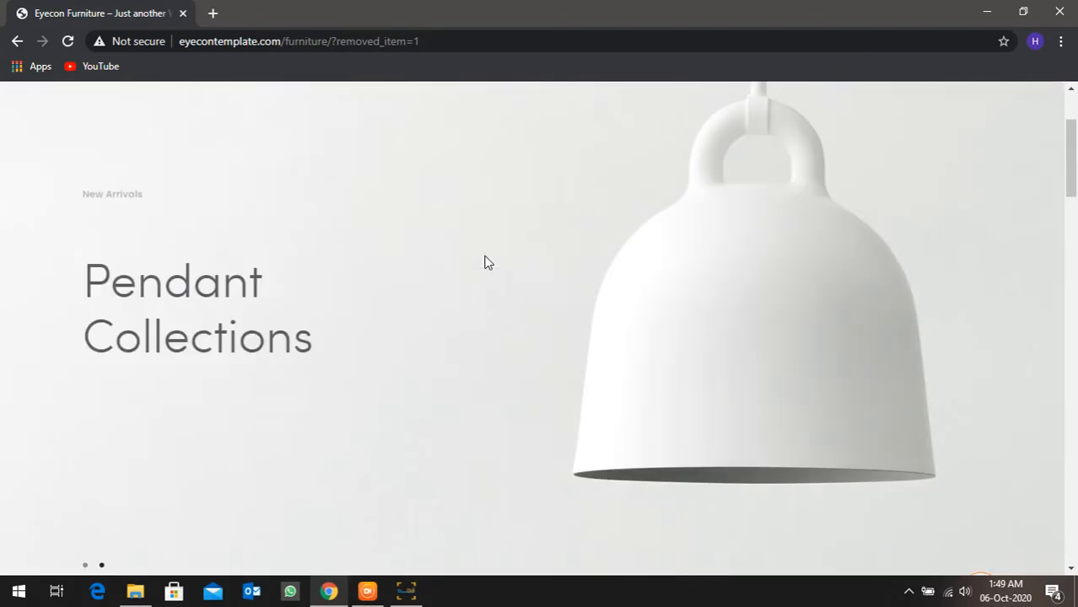
pyautogui.scroll(2, 487, 253)
# Step: Open the store's shop, filter the products to the Bed category and look through the beds and their prices
pyautogui.click(494, 156)
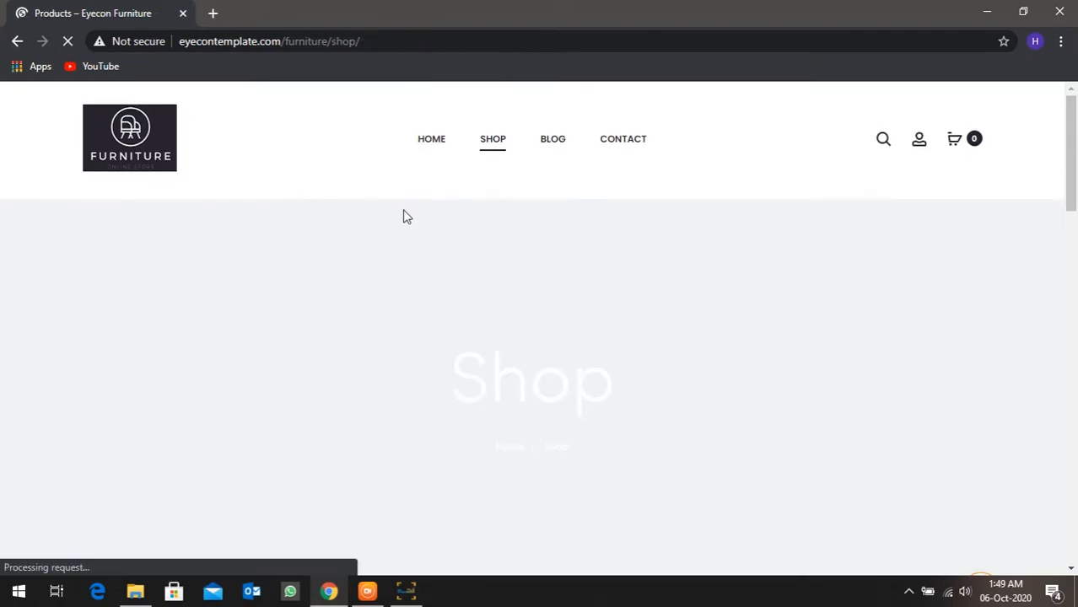
pyautogui.scroll(-2, 154, 263)
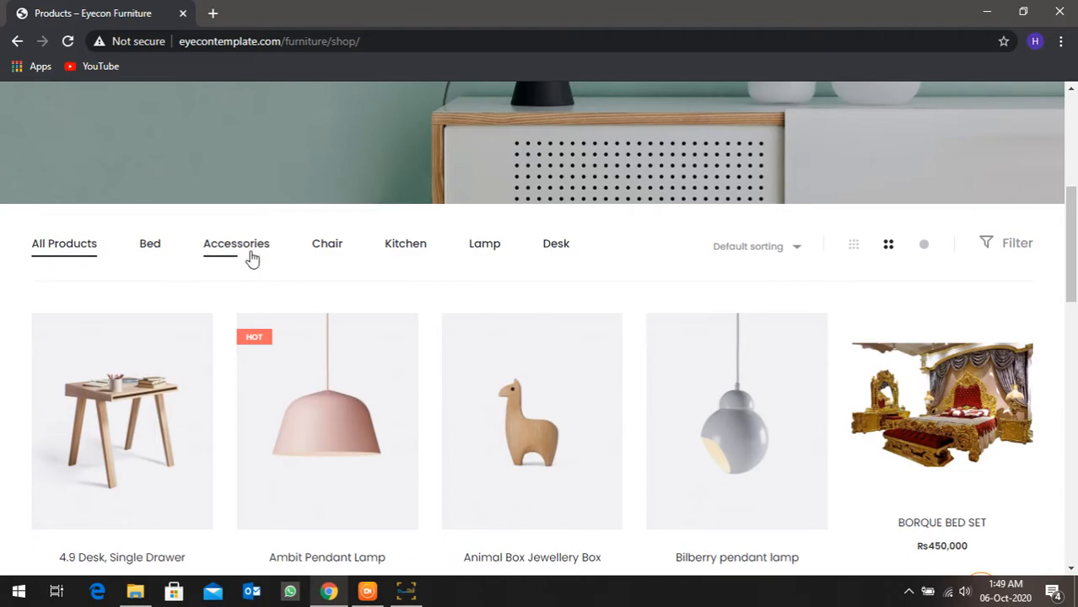
pyautogui.click(143, 253)
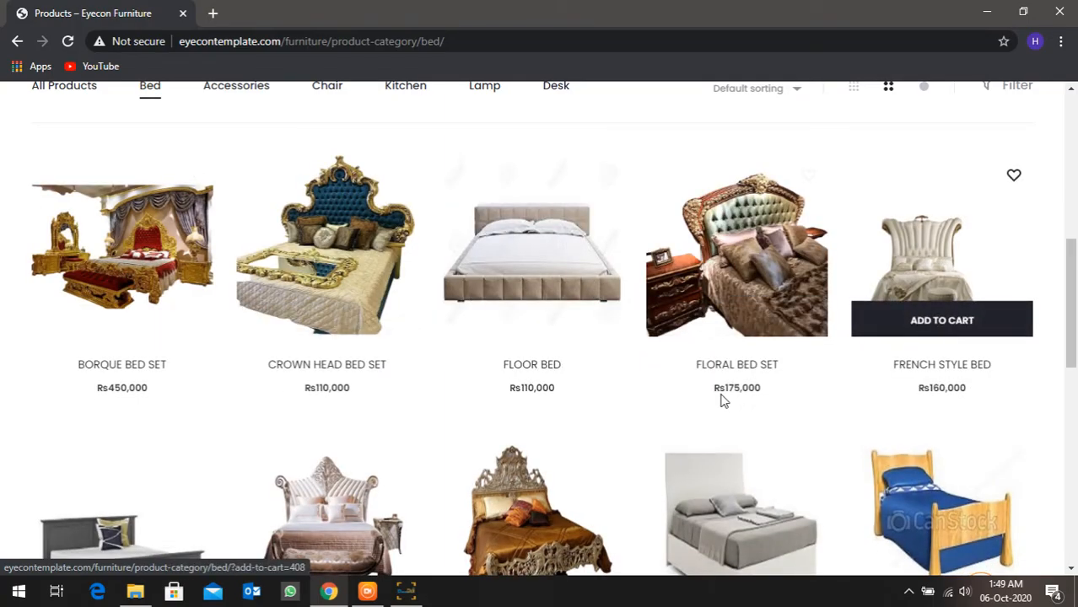
pyautogui.scroll(-2, 630, 411)
pyautogui.scroll(-1, 625, 418)
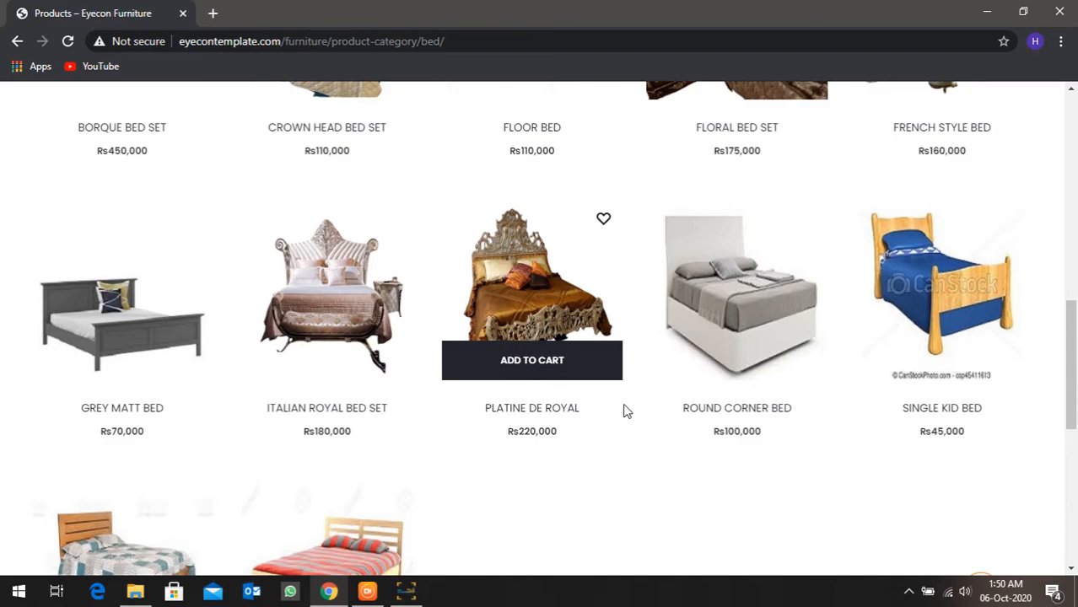
pyautogui.scroll(-2, 255, 361)
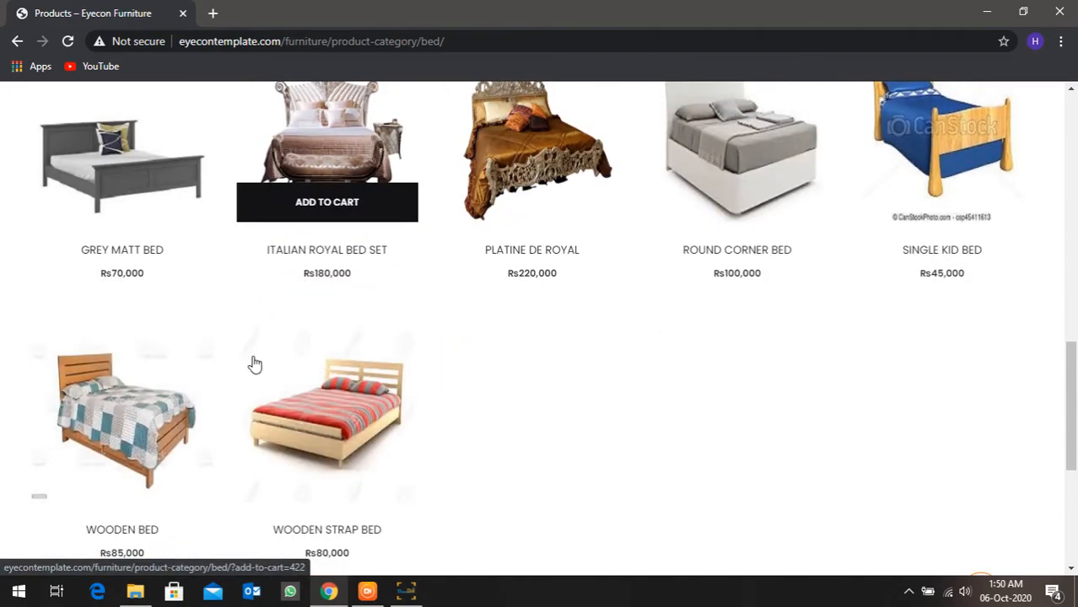
pyautogui.scroll(4, 260, 363)
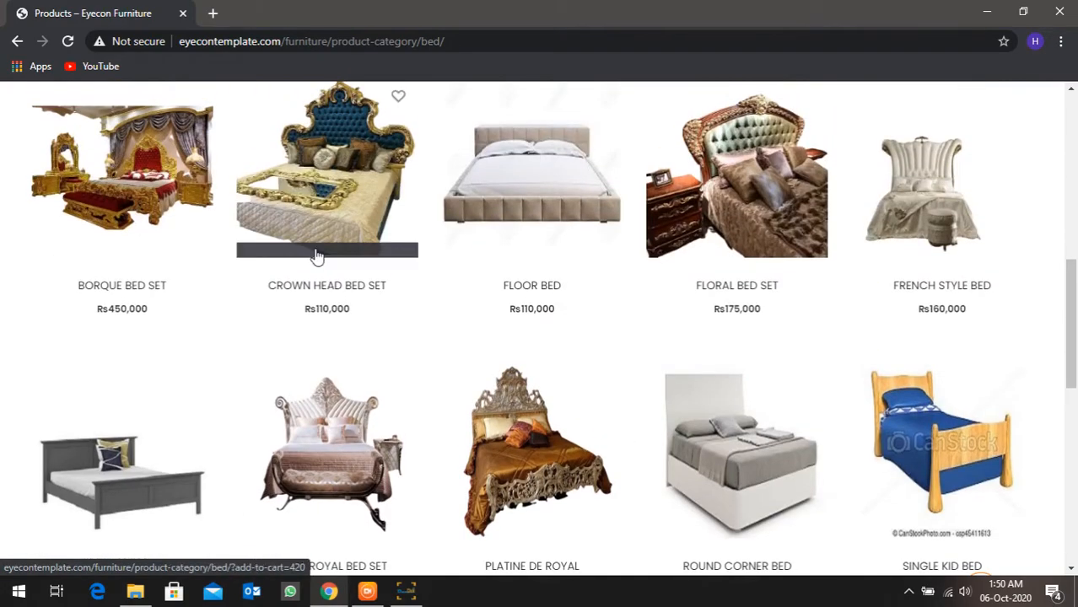
pyautogui.scroll(3, 416, 267)
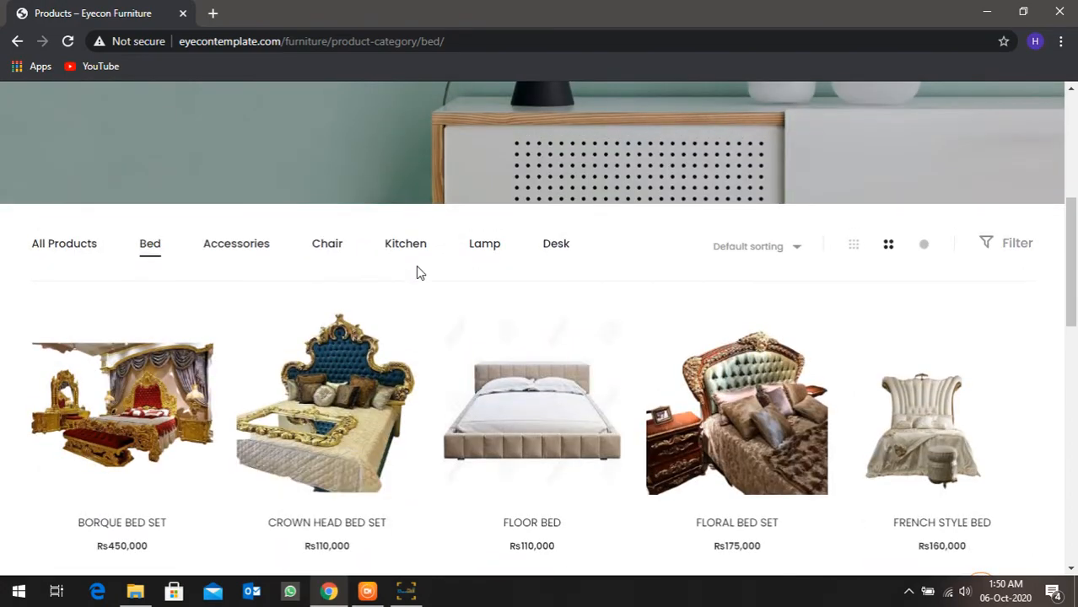
pyautogui.scroll(-1, 417, 272)
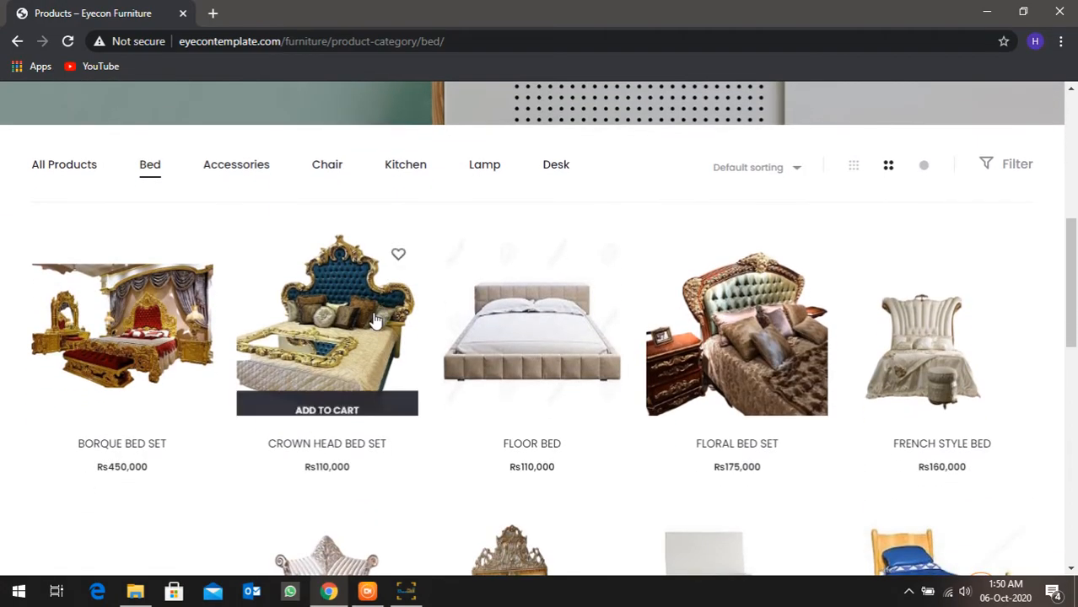
# Step: Add the Crown Head Bed Set to the cart and check the cart counter
pyautogui.click(345, 408)
pyautogui.scroll(4, 815, 421)
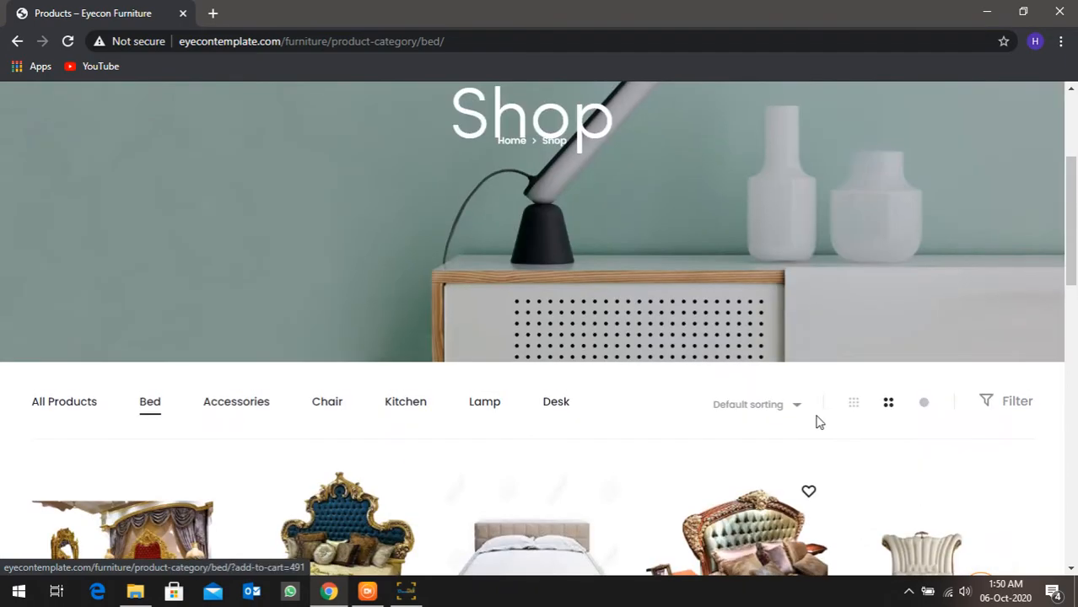
pyautogui.scroll(2, 965, 320)
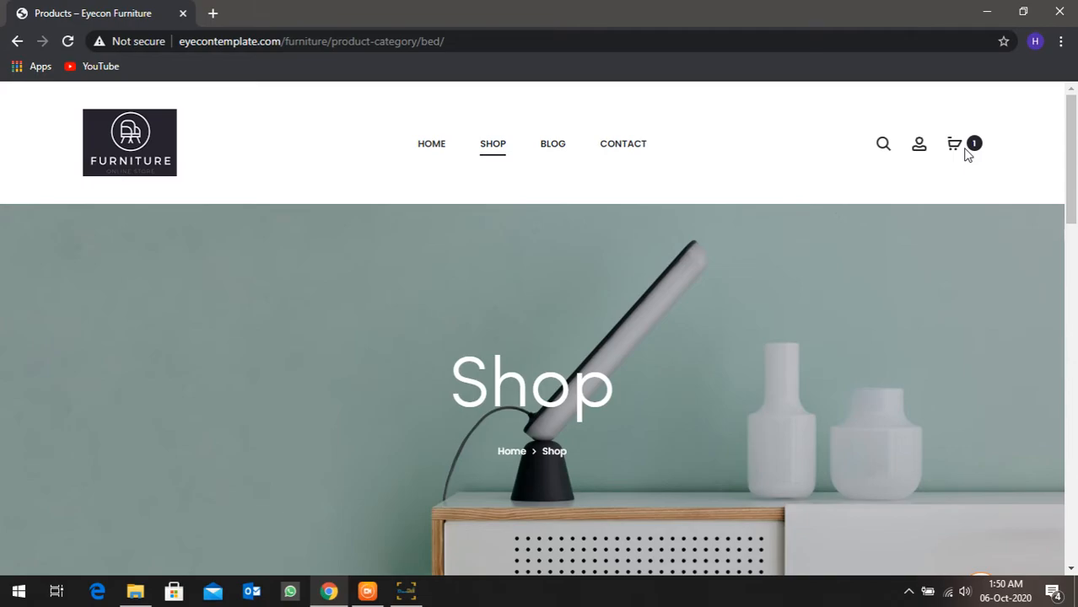
# Step: Switch to One Click, review the notification list and close it, and return to the online store in Chrome
pyautogui.click(406, 591)
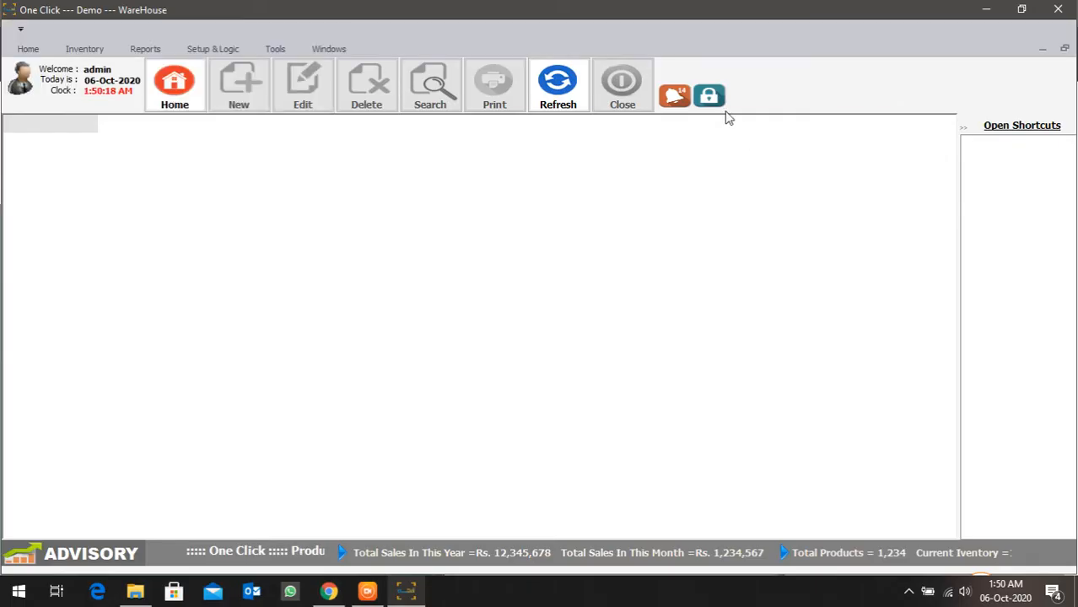
pyautogui.click(673, 97)
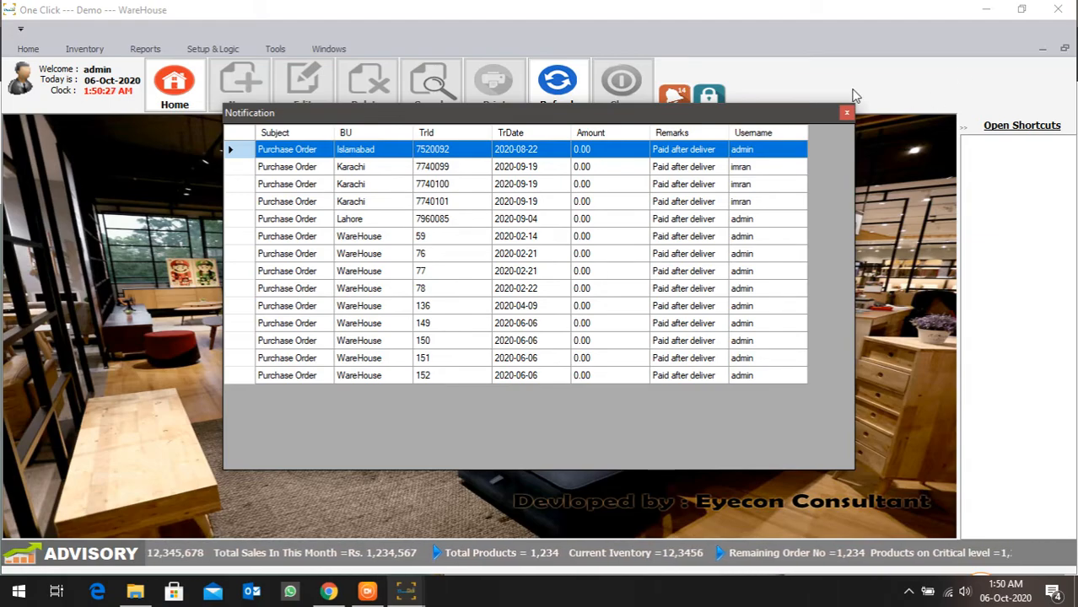
pyautogui.click(847, 113)
pyautogui.click(329, 592)
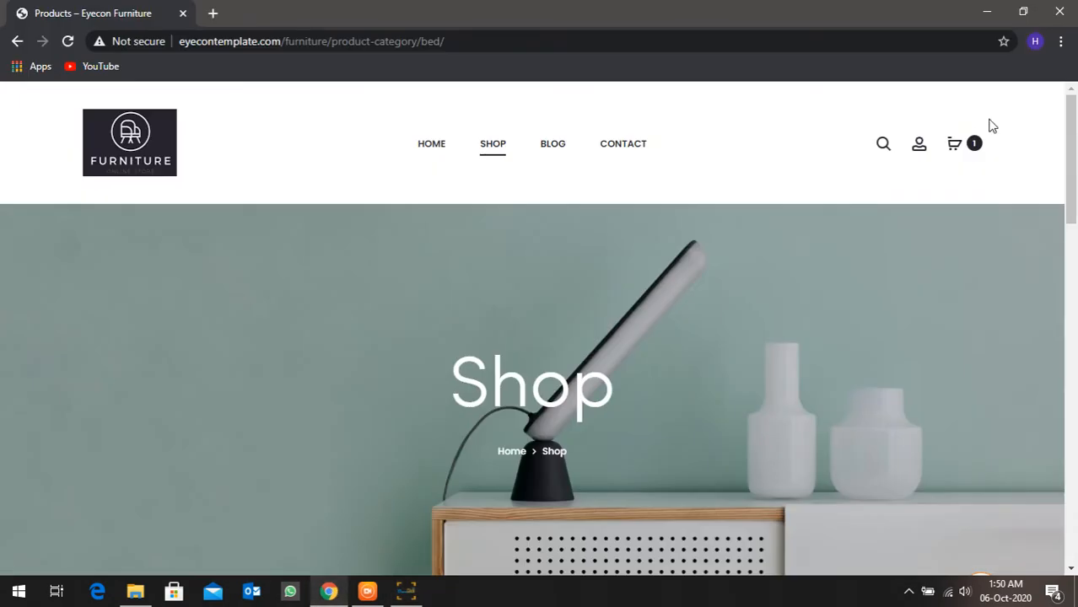
# Step: Open the shopping cart, proceed to checkout and look through the billing details and order summary
pyautogui.click(956, 152)
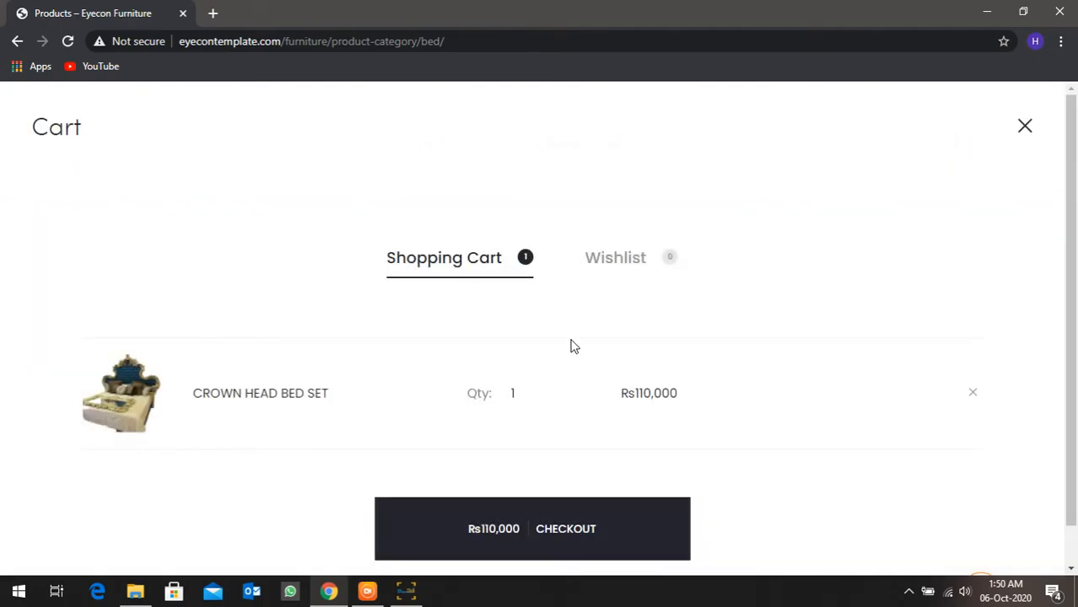
pyautogui.click(541, 527)
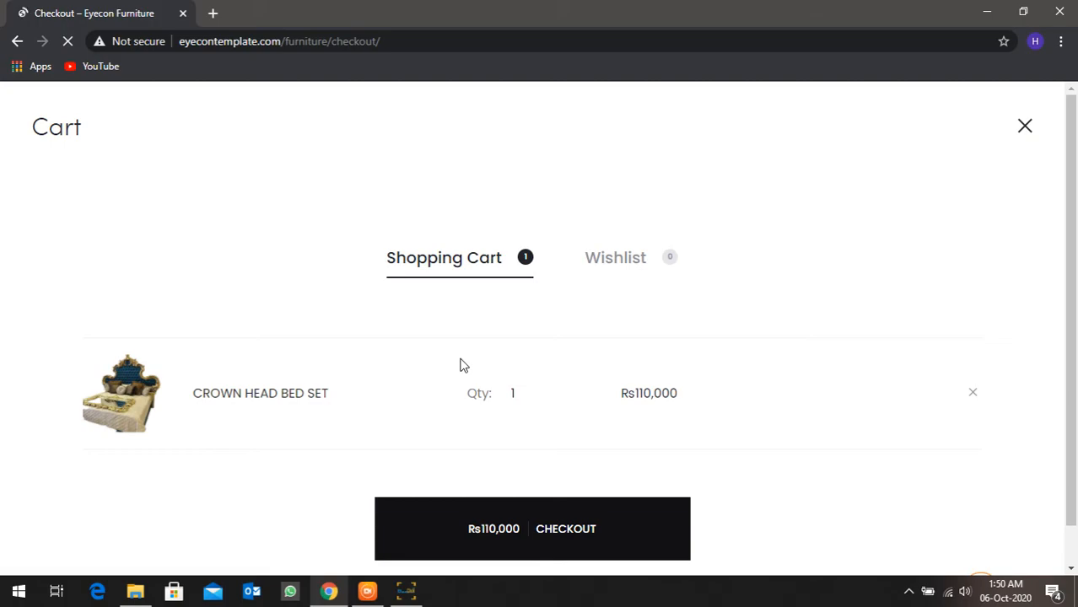
pyautogui.scroll(-3, 463, 365)
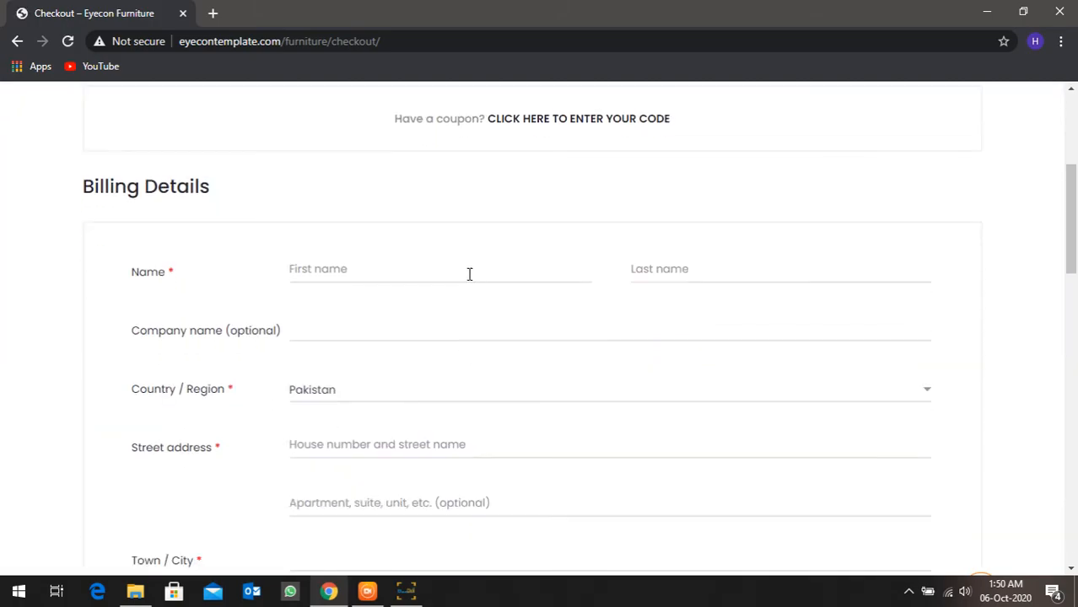
pyautogui.scroll(-2, 421, 393)
pyautogui.scroll(-2, 430, 384)
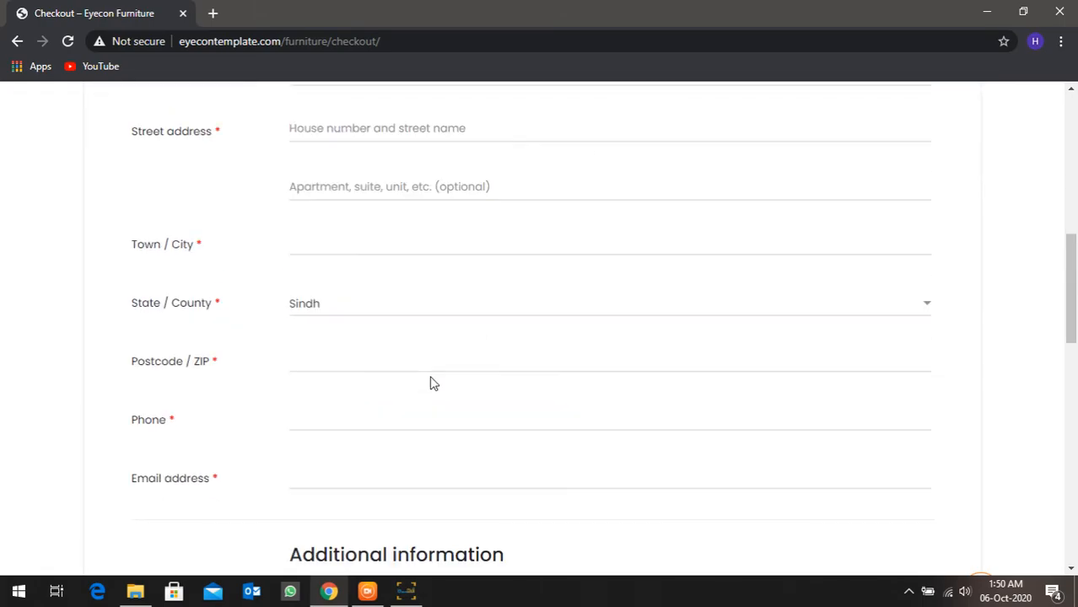
pyautogui.scroll(-4, 511, 393)
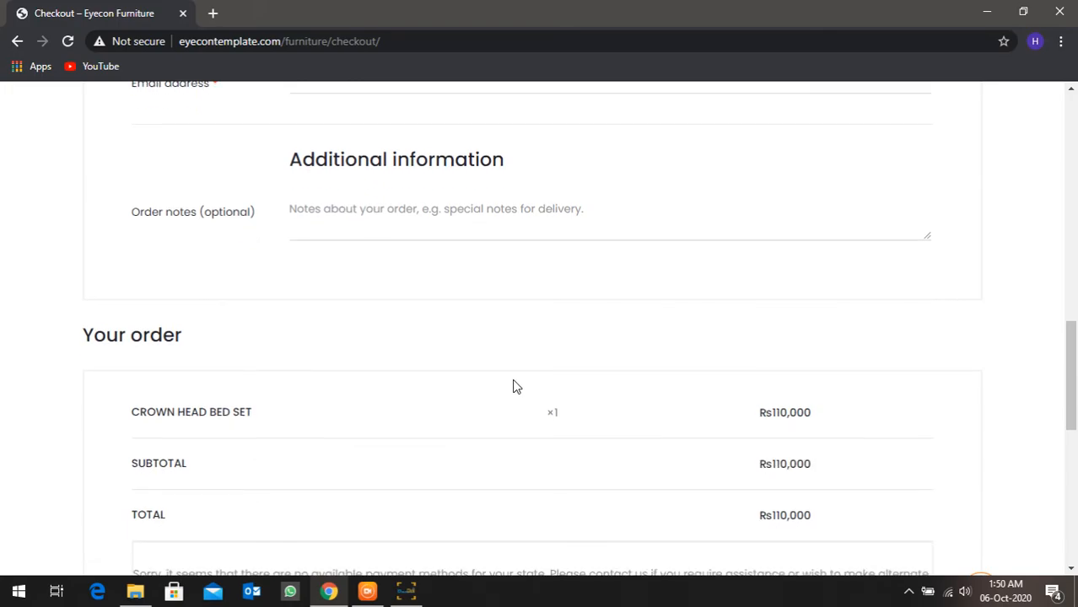
# Step: Try to place the order for the Crown Head Bed Set with the billing details left blank
pyautogui.scroll(-4, 516, 386)
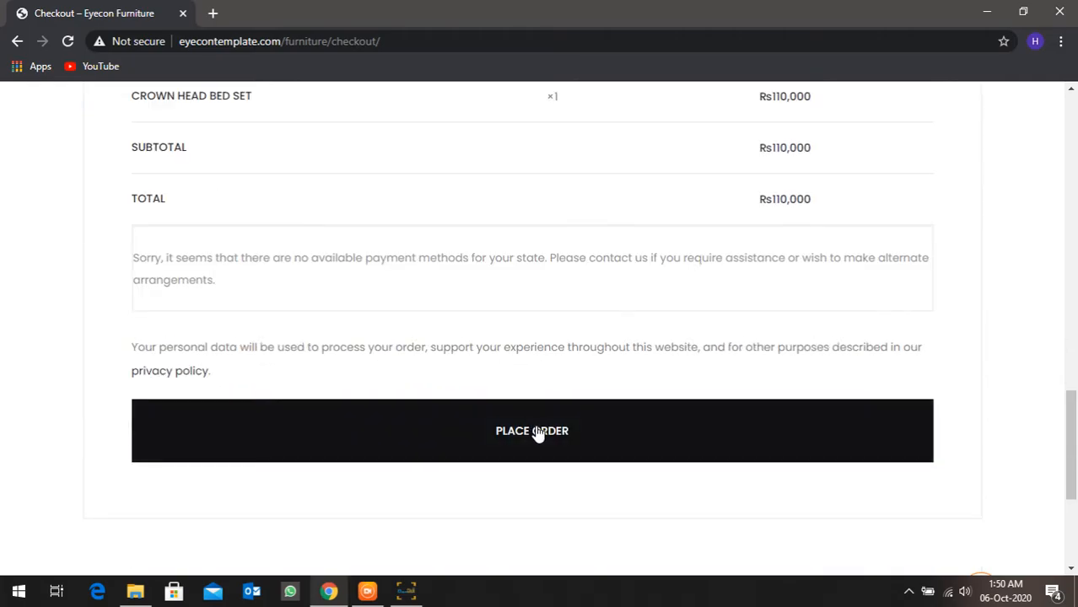
pyautogui.click(537, 431)
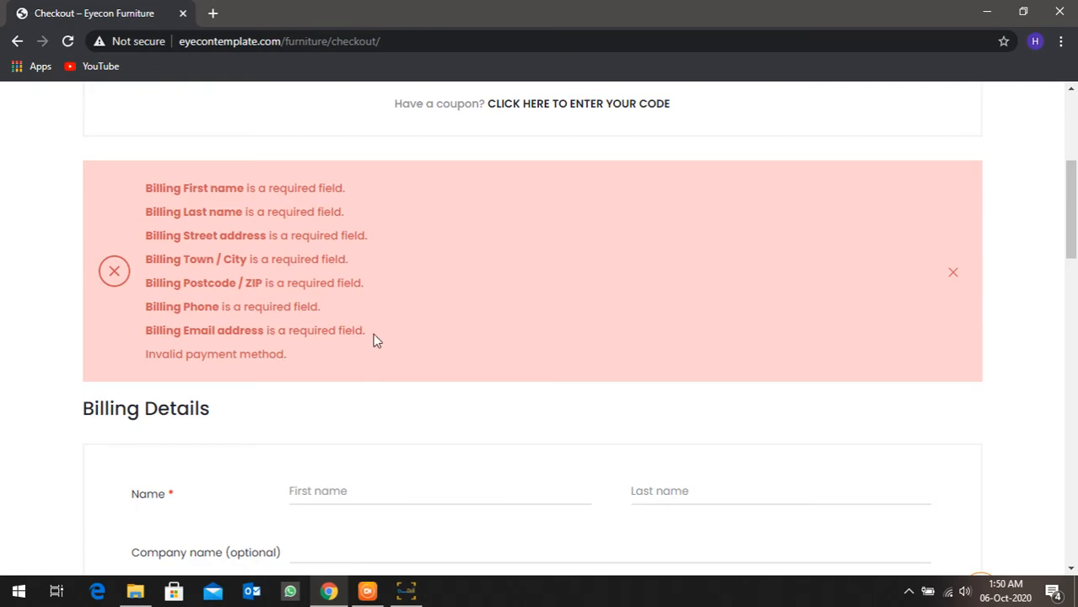
pyautogui.scroll(3, 841, 267)
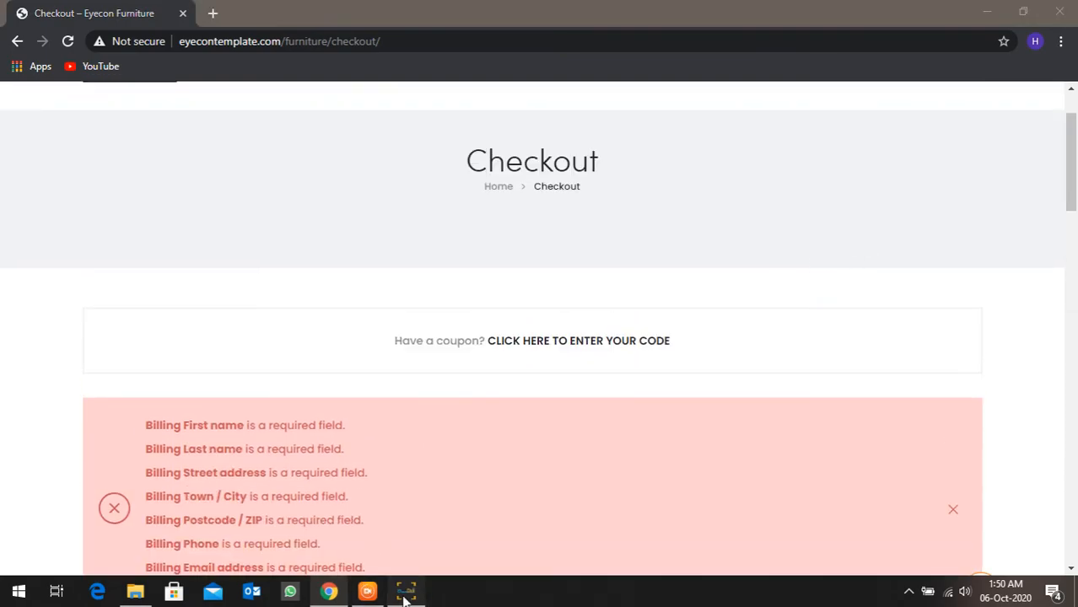
# Step: Switch to One Click, minimise it and Chrome to the desktop, and bring One Click's home screen back up
pyautogui.click(406, 592)
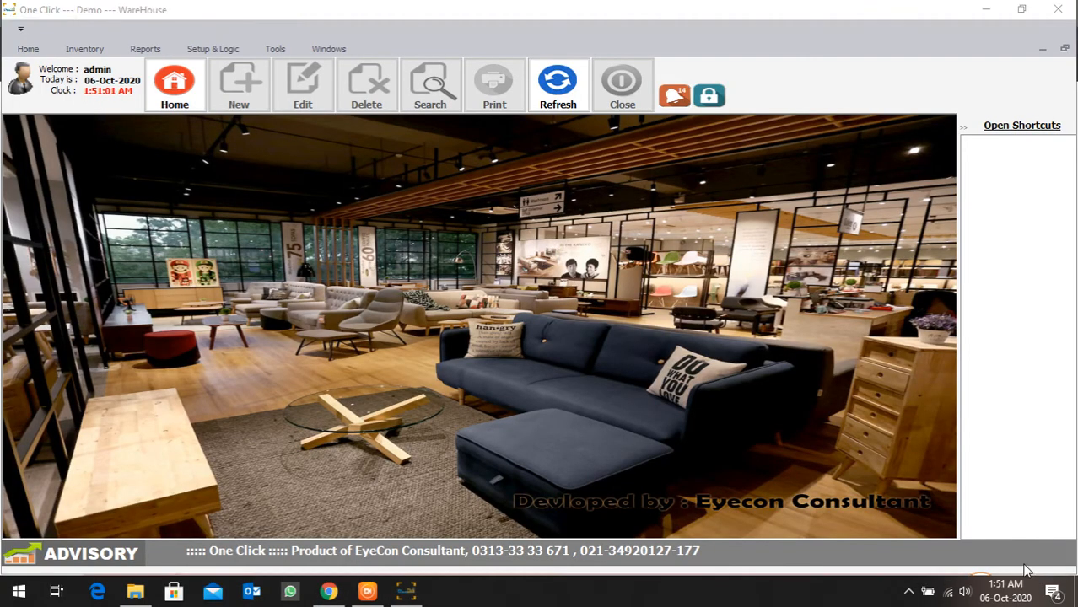
pyautogui.click(986, 9)
pyautogui.click(985, 8)
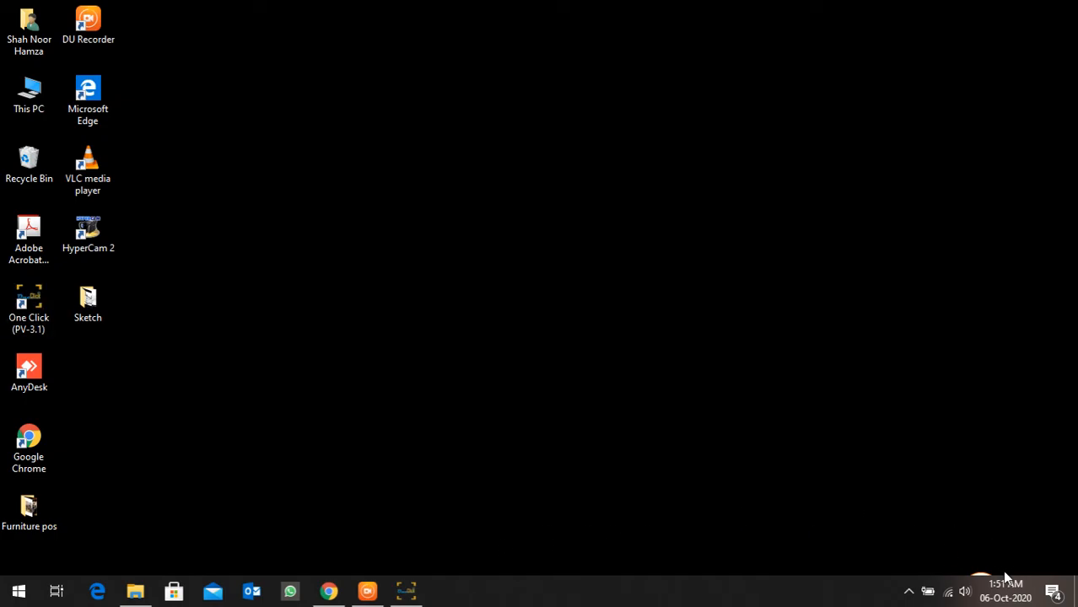
pyautogui.click(407, 592)
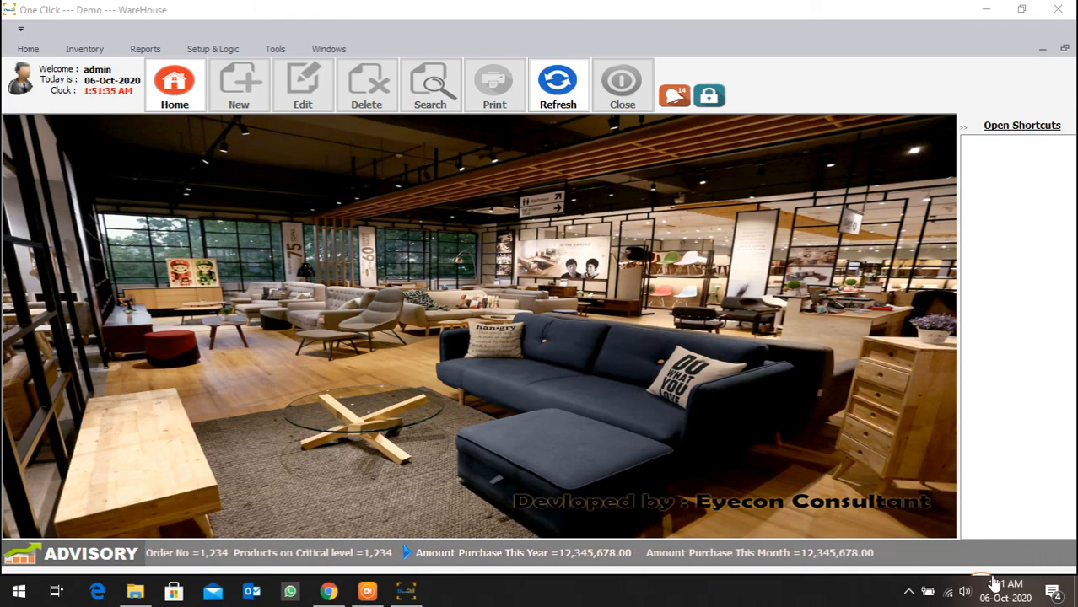
pyautogui.moveTo(983, 588)
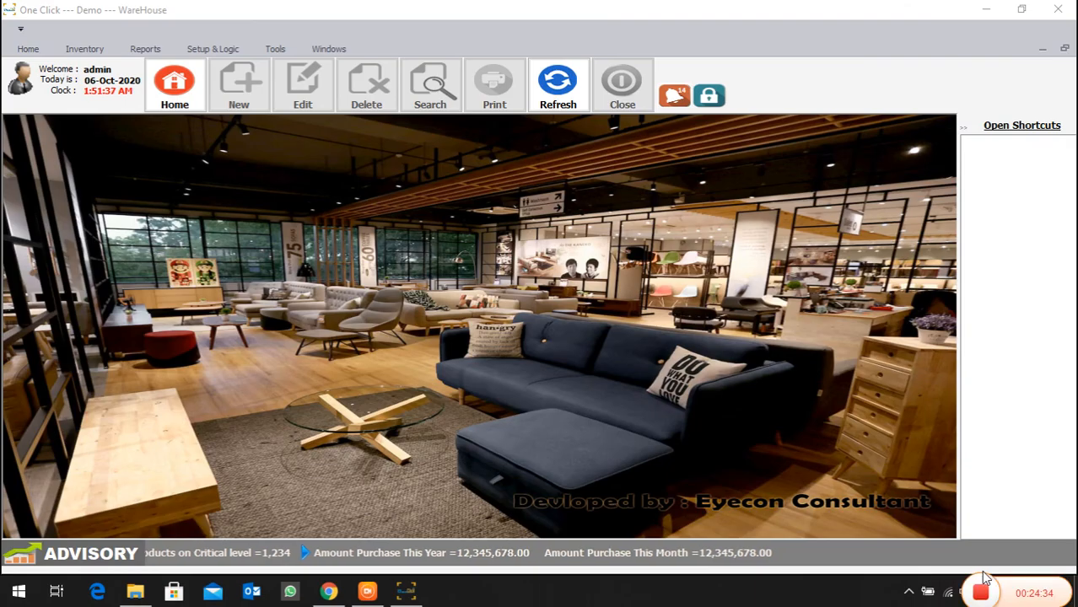